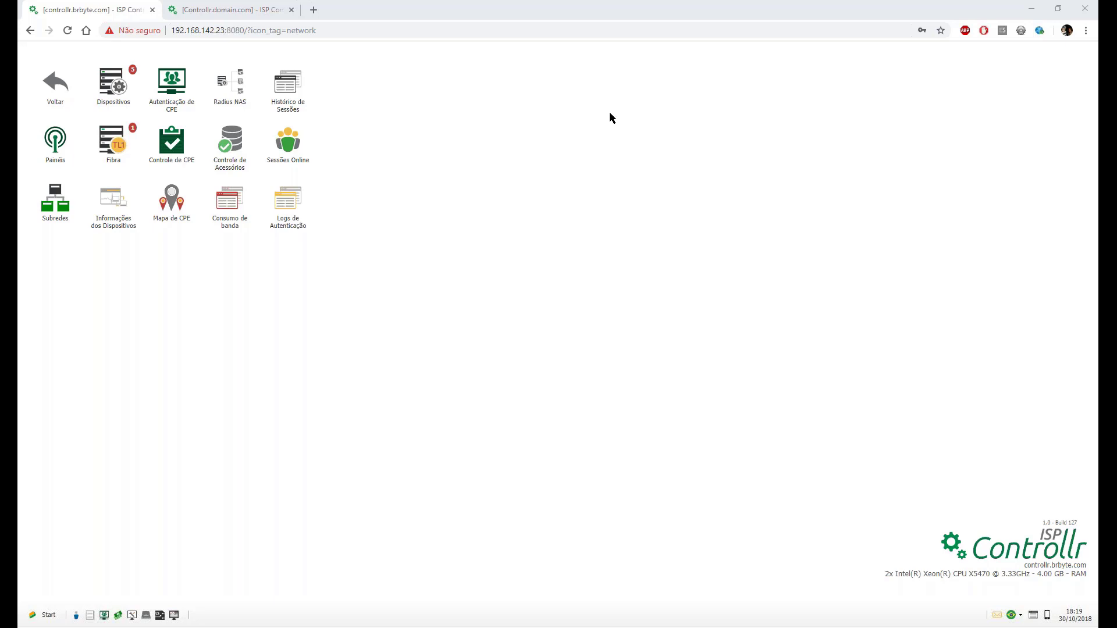
Return to the main menu and open the network section.
click(52, 85)
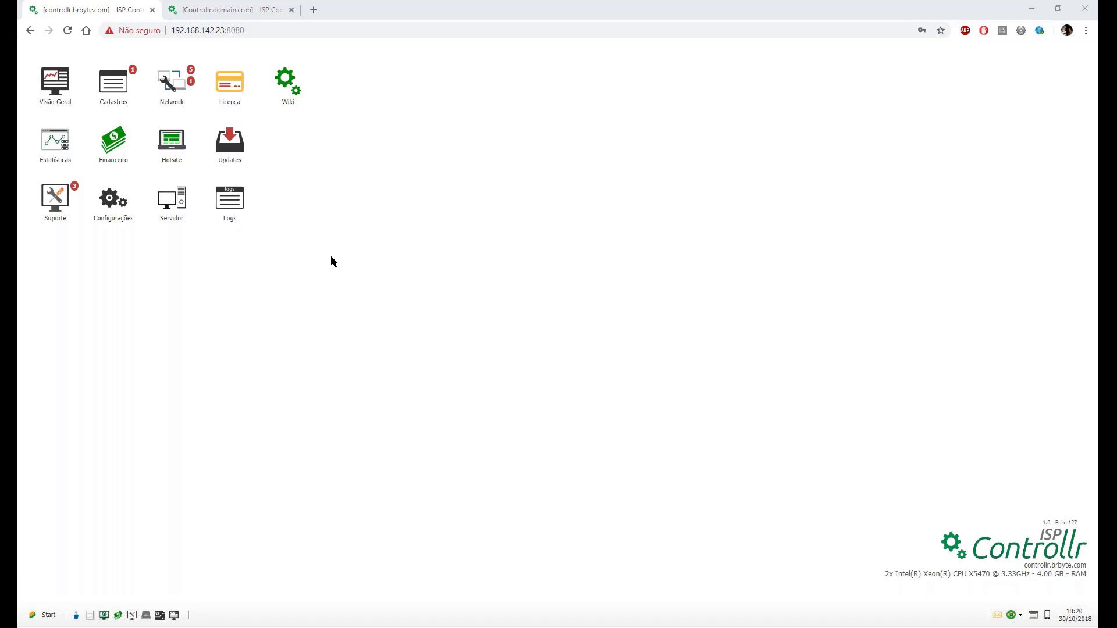
click(327, 202)
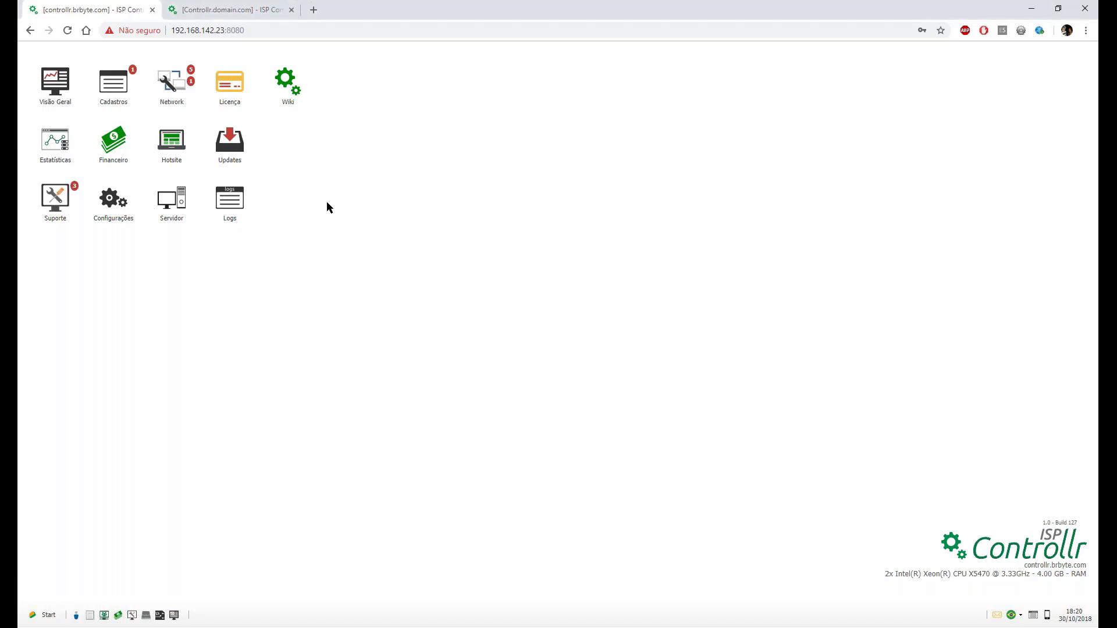
click(179, 98)
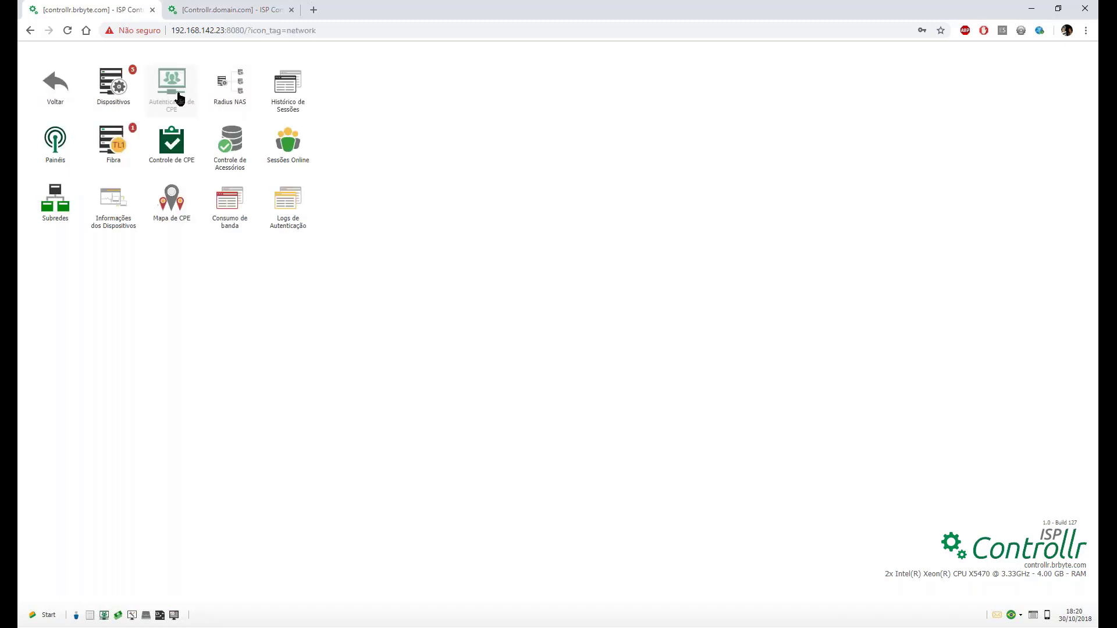
Open Dispositivos Fibra, move its window aside, and start a new fibre device form.
click(123, 146)
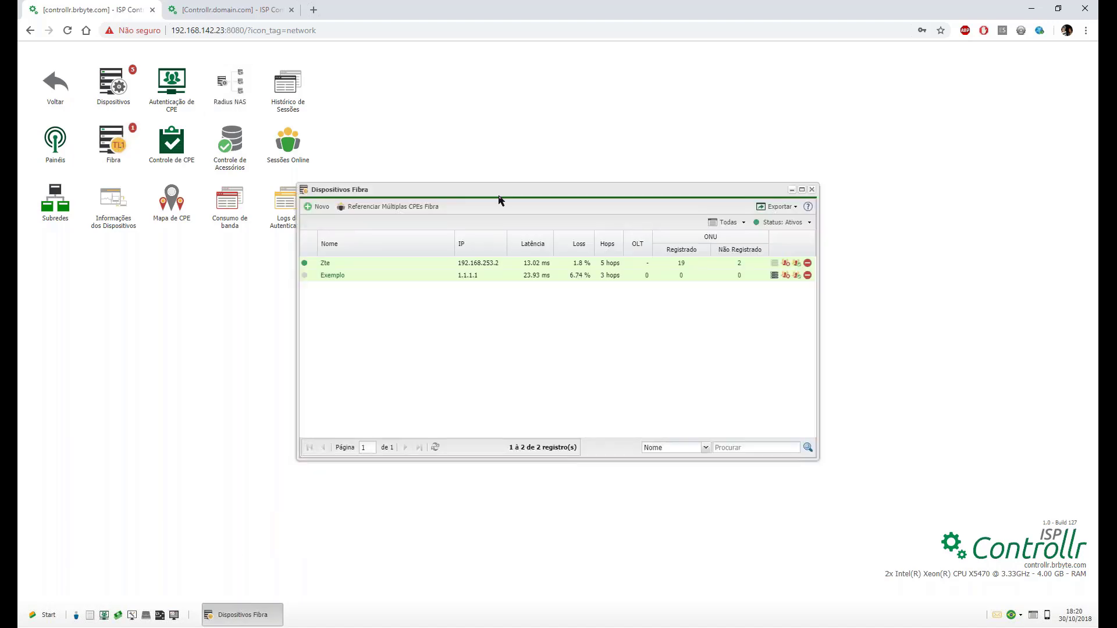
drag(500, 196, 653, 127)
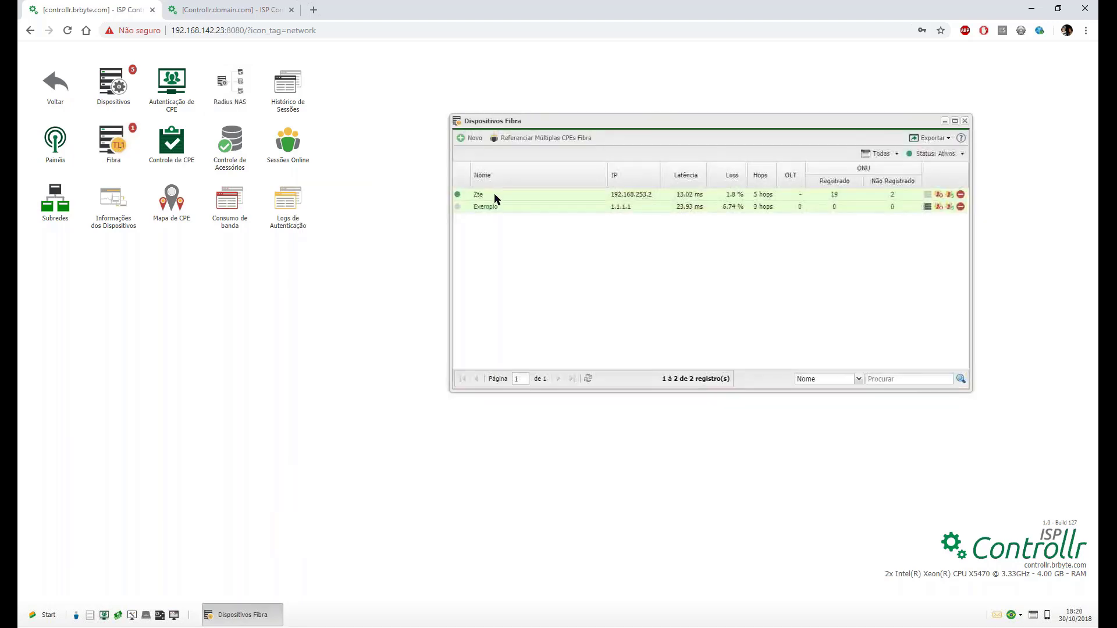
mouse_move(456, 210)
click(132, 133)
click(470, 138)
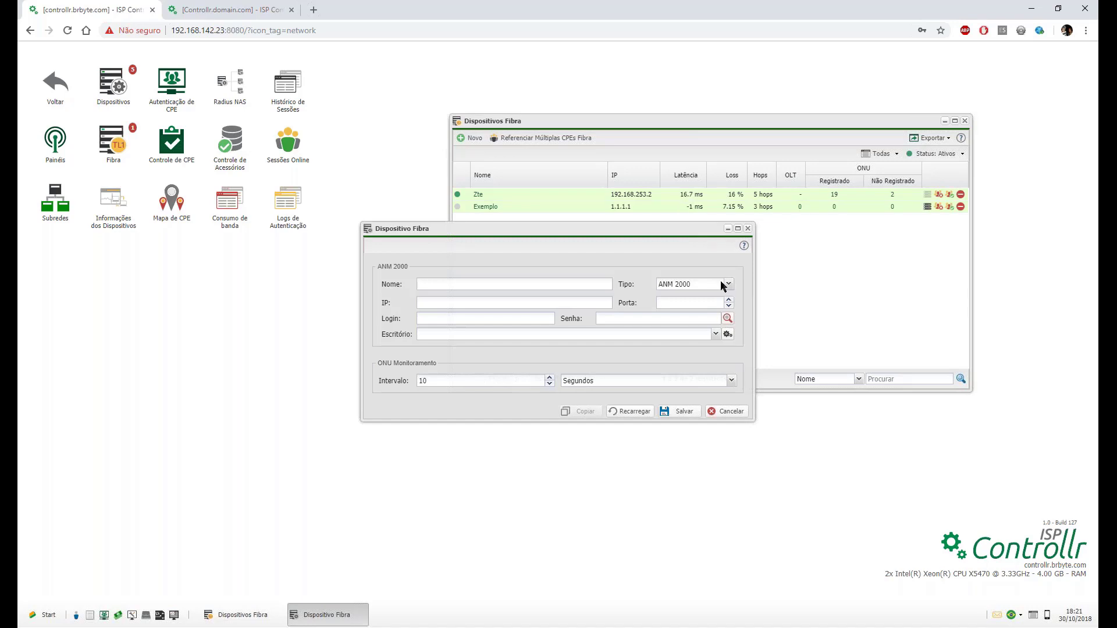
Change the new device's type from ANM 2000 to FIBERHOME - OLT.
click(723, 284)
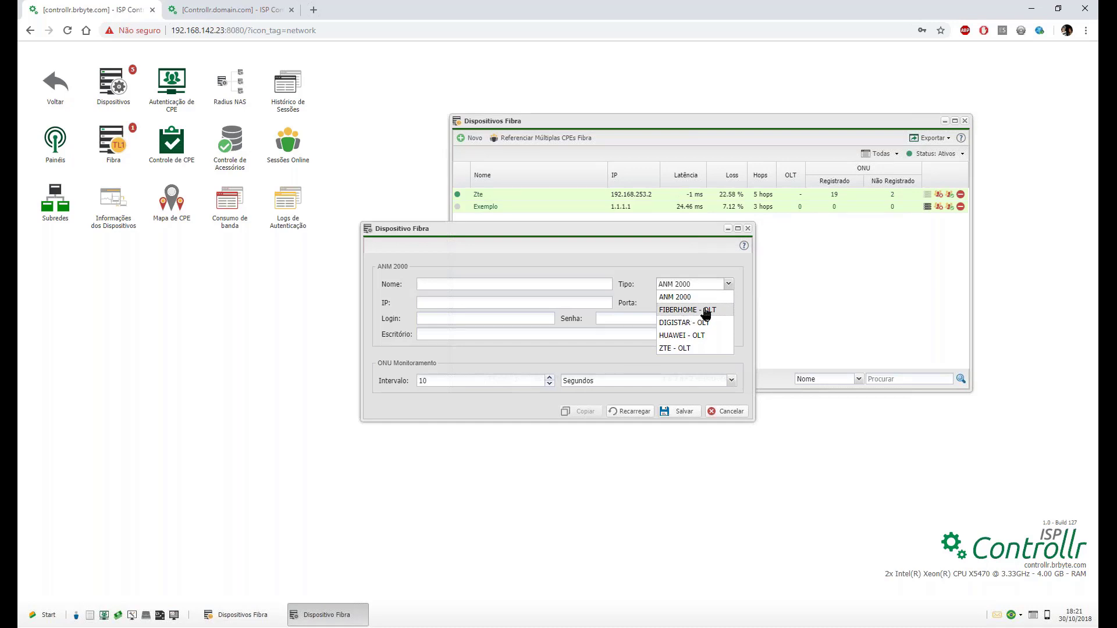
click(676, 296)
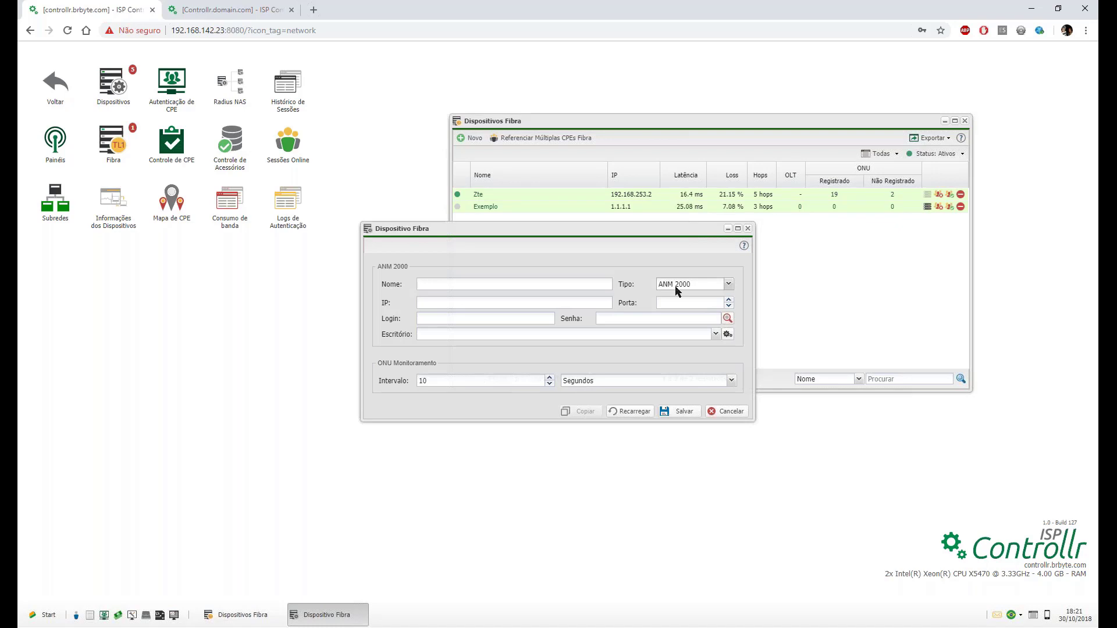
click(676, 291)
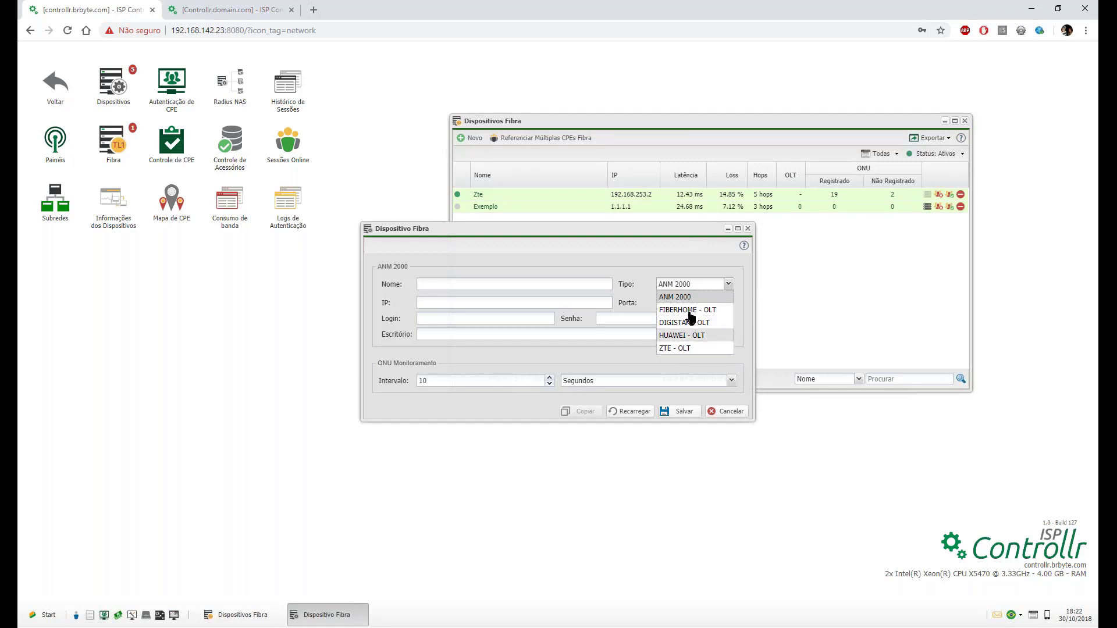
click(691, 311)
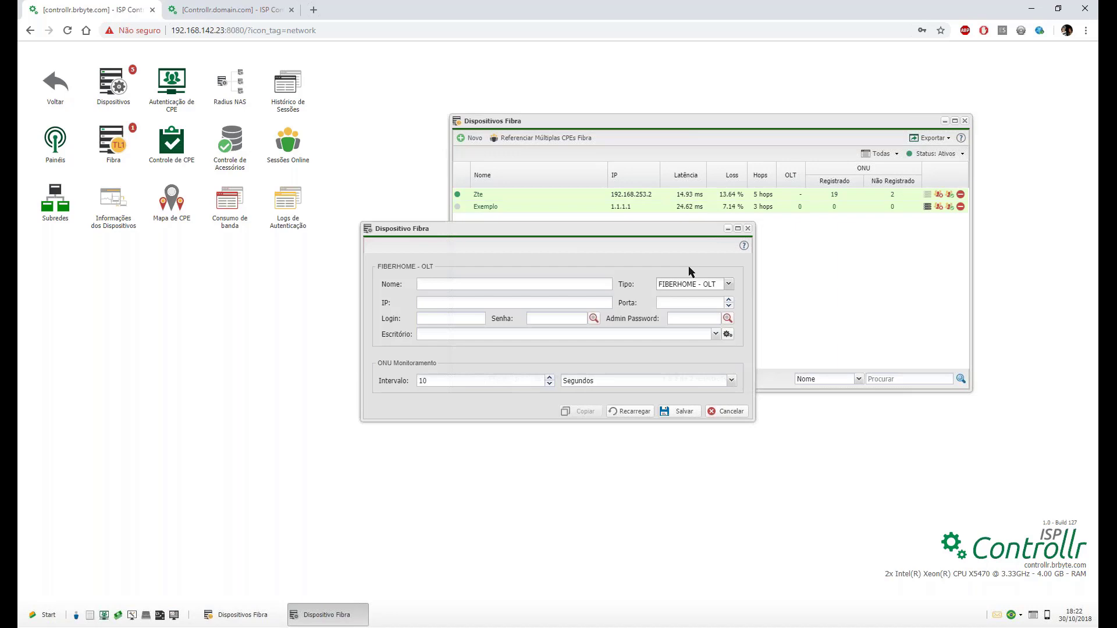
Fill in the Login and Senha fields, confirming the type stays FIBERHOME - OLT.
click(536, 317)
click(687, 318)
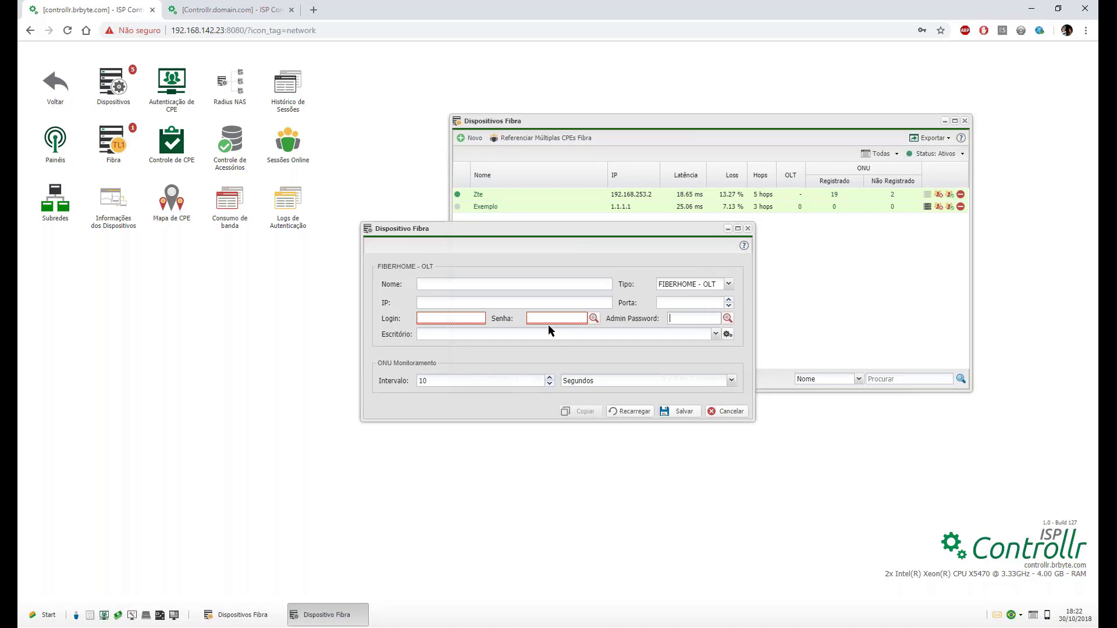
click(448, 317)
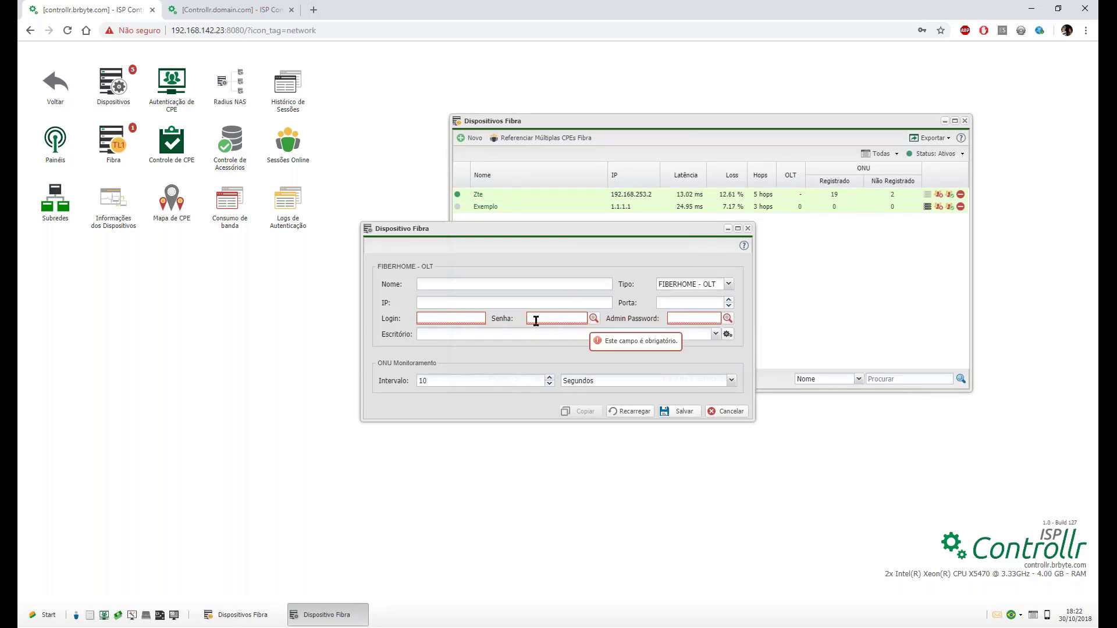
click(677, 283)
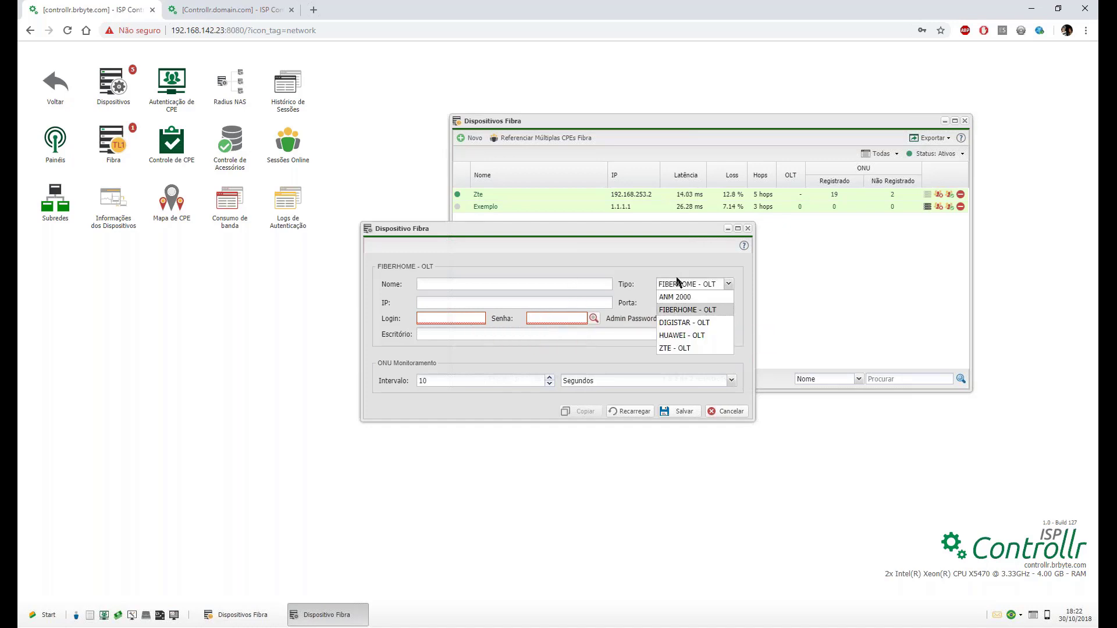
click(675, 254)
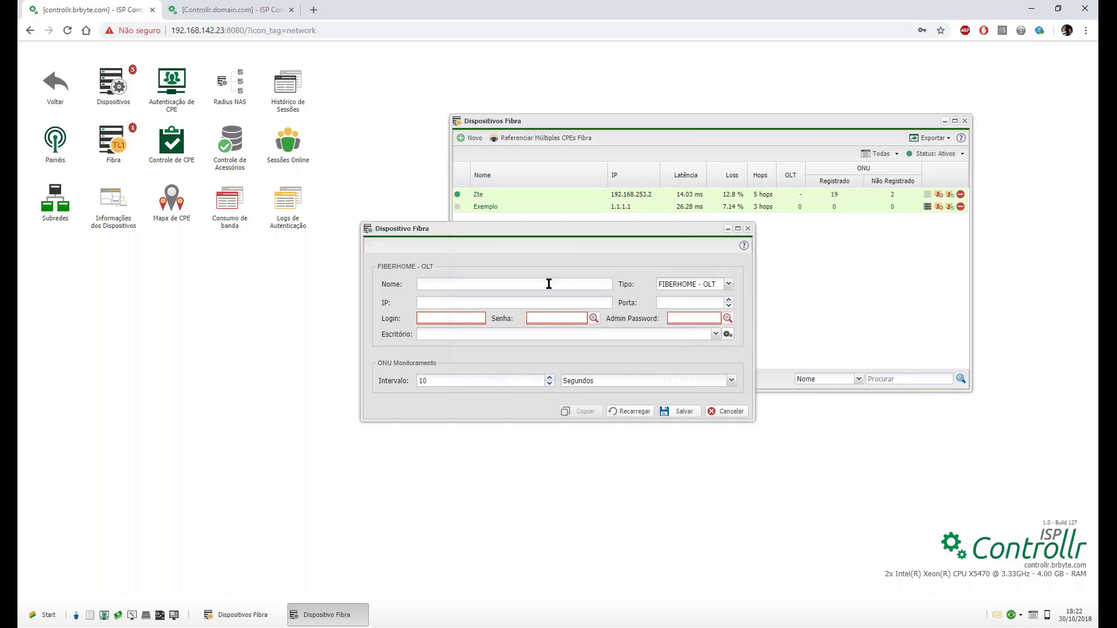
click(448, 319)
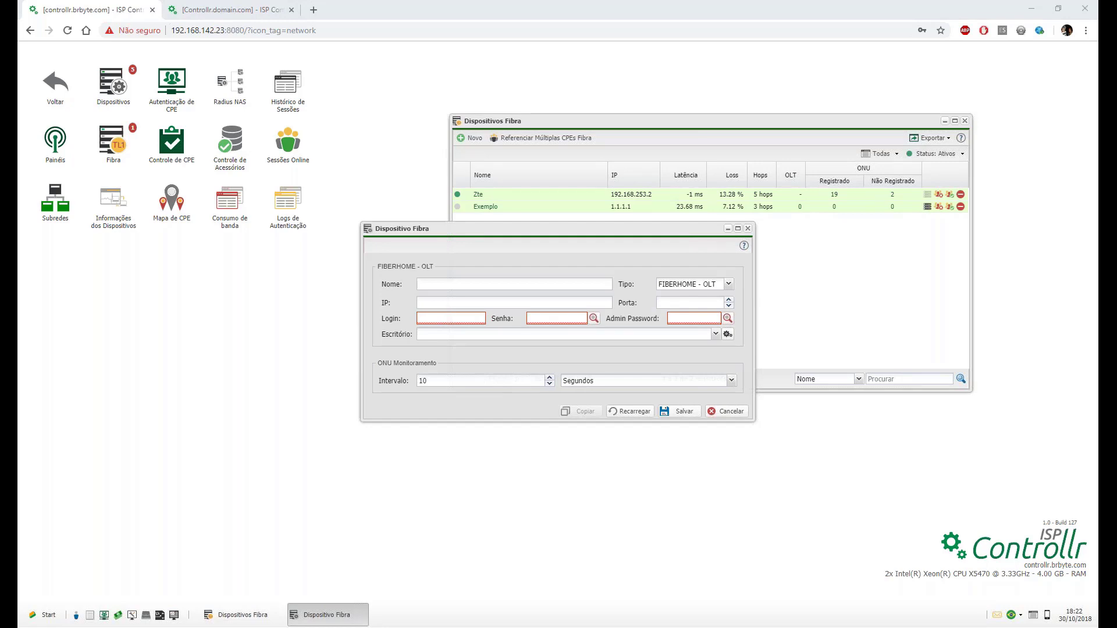
click(557, 319)
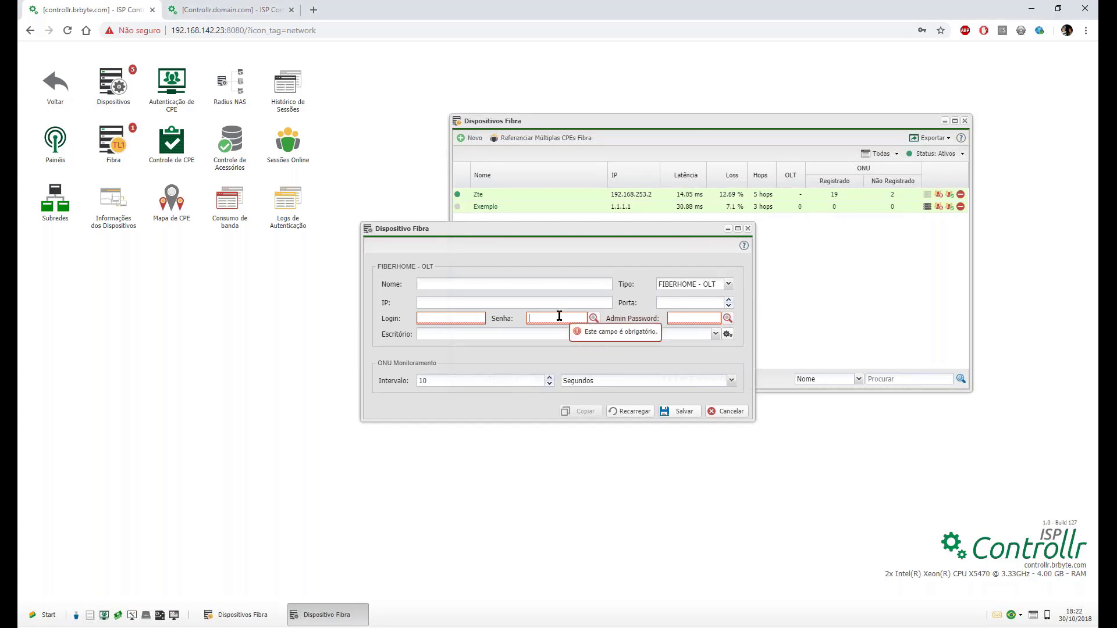
click(470, 318)
click(539, 317)
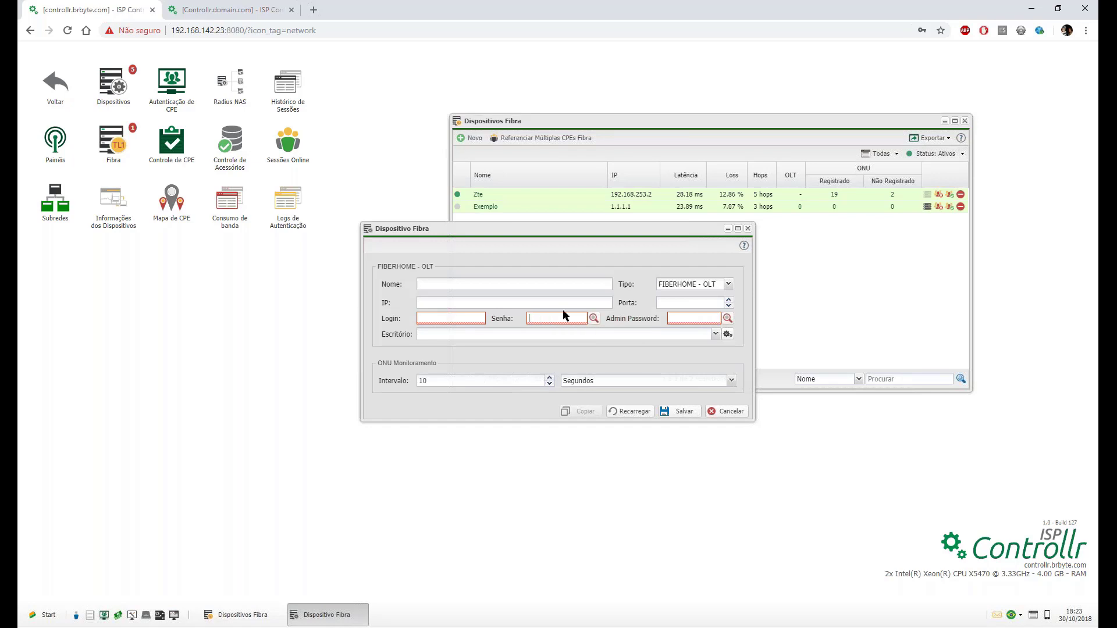
Enter the admin password and reveal it as plain text.
click(671, 319)
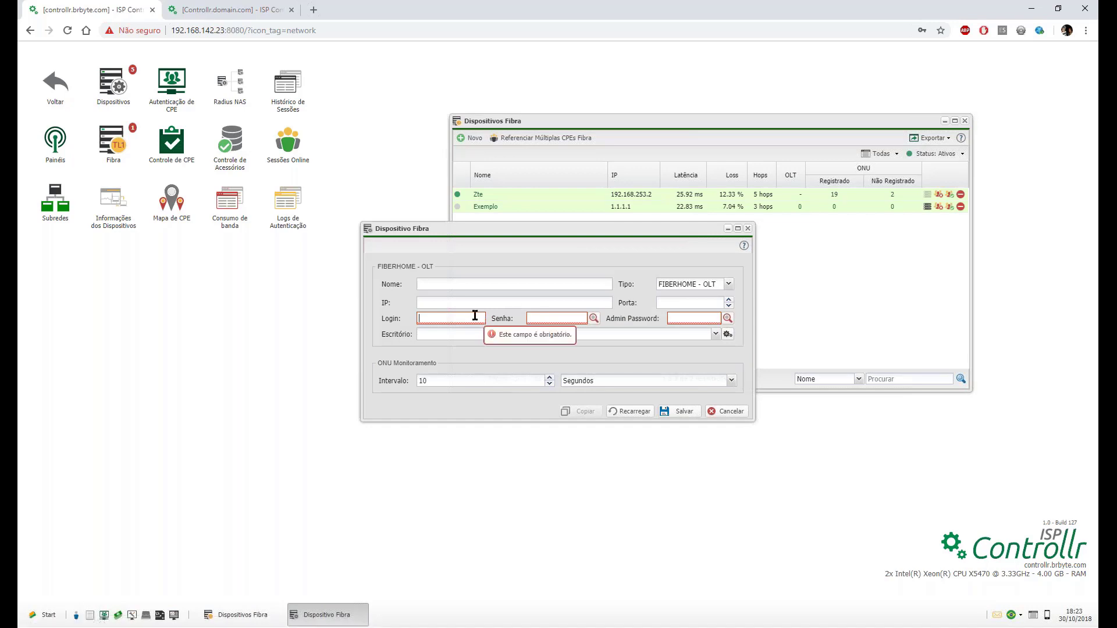
text(GEPONGEPON)
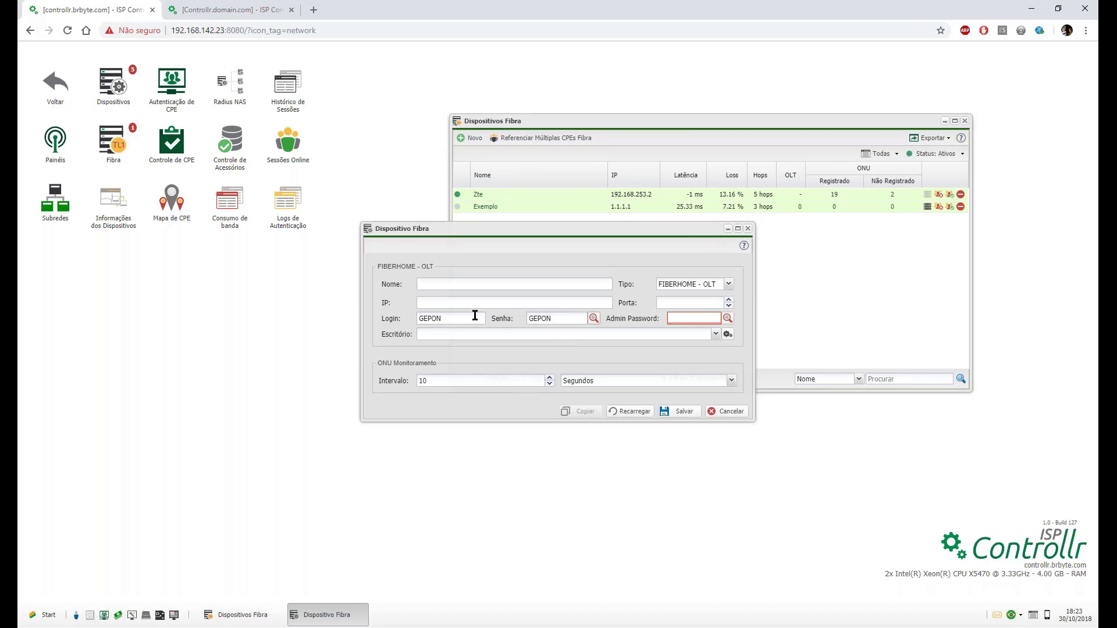
click(693, 319)
text(GEPON)
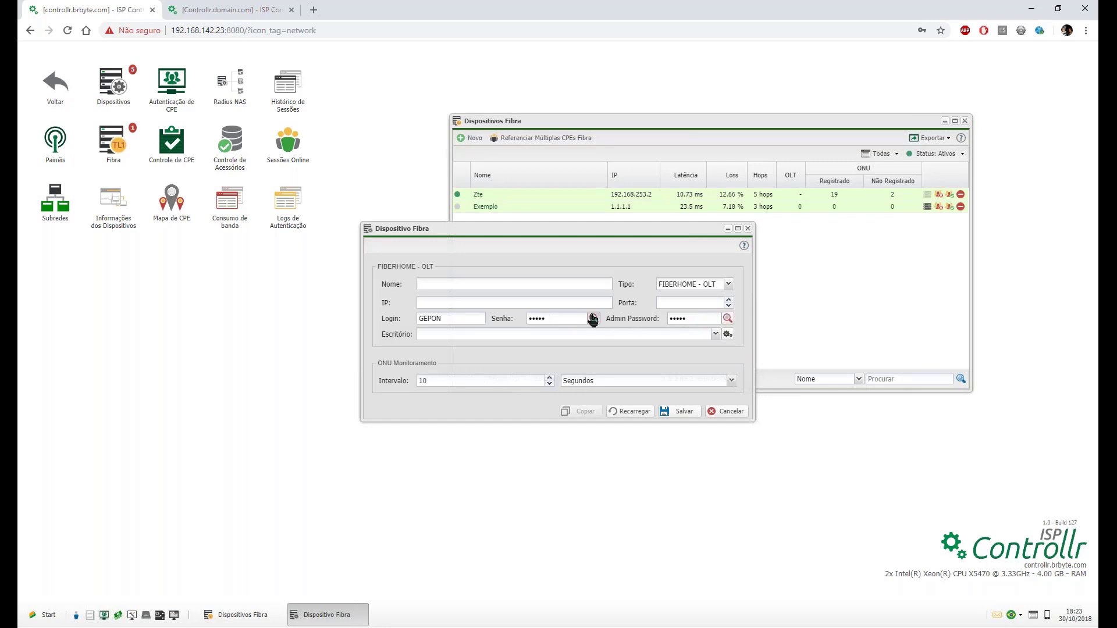
click(728, 319)
click(558, 301)
click(428, 284)
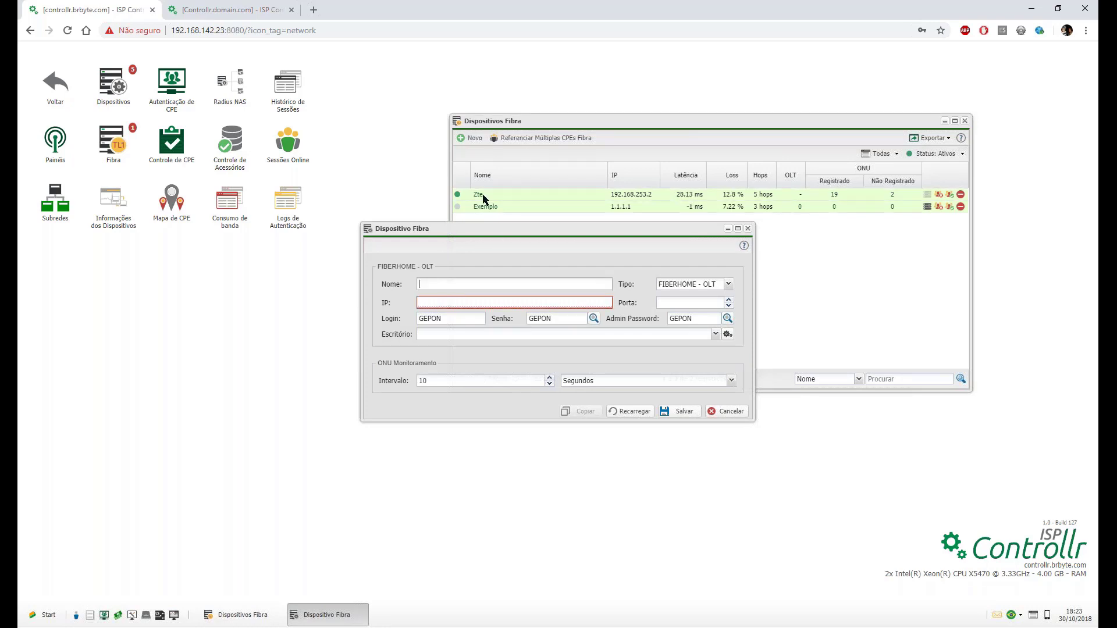
Set the new OLT's Escritório to Matriz.
click(432, 300)
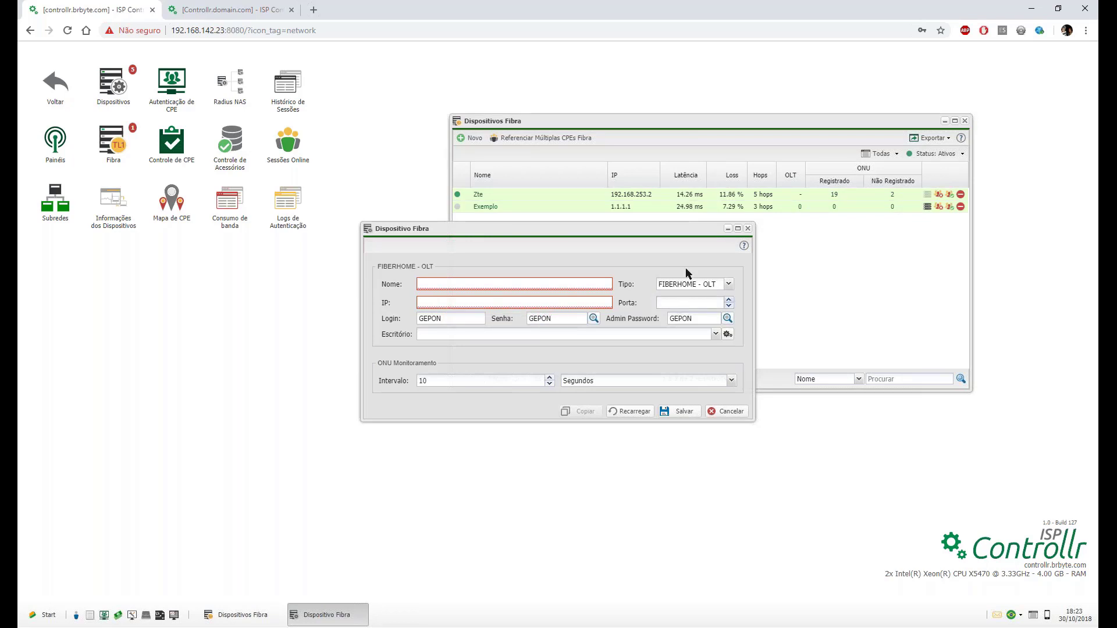
click(424, 334)
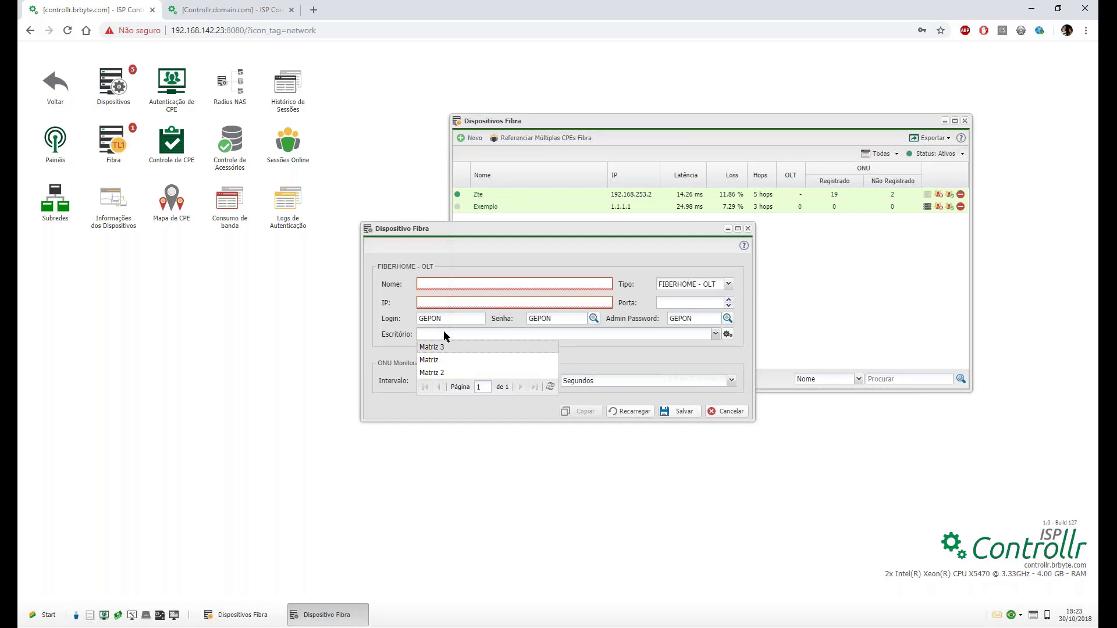
click(439, 360)
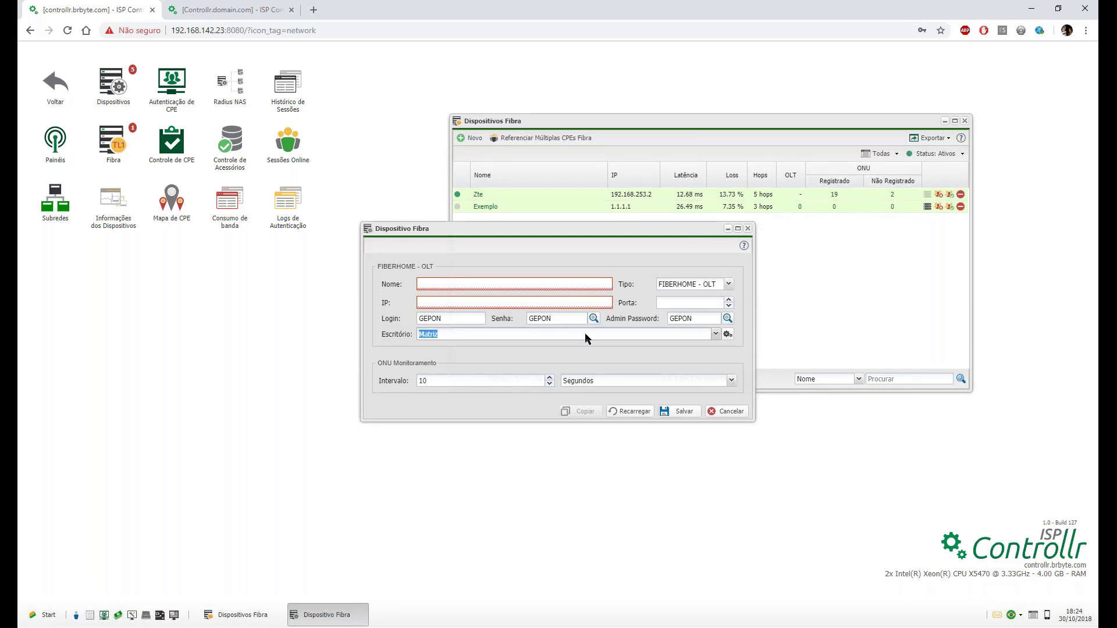
click(445, 381)
click(537, 381)
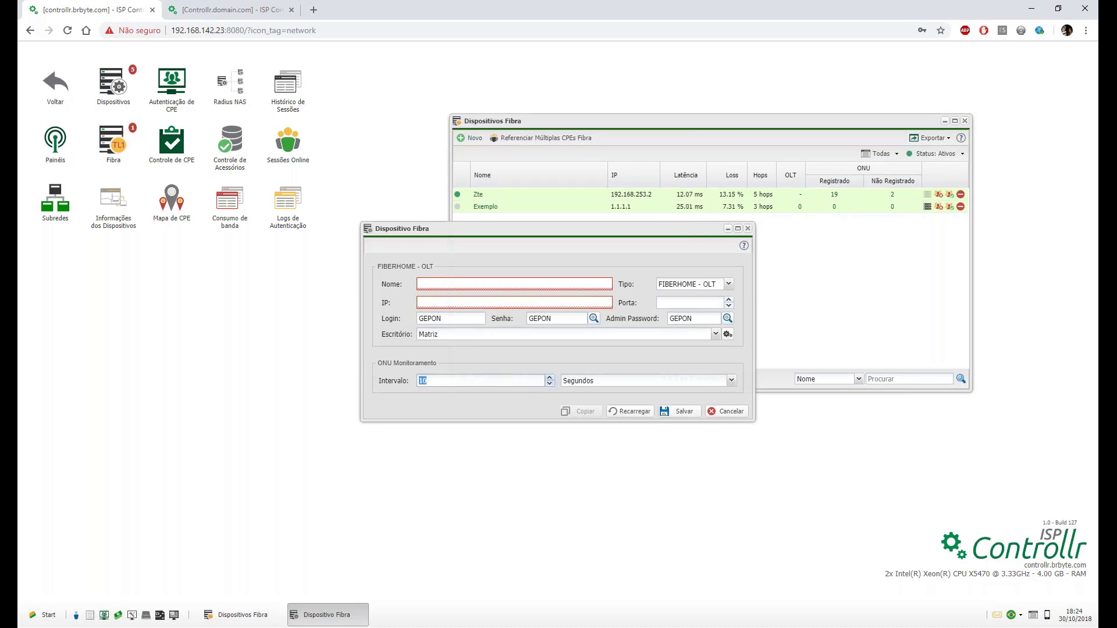
key(BackSpace)
key(BackSpace)
text(30)
click(605, 379)
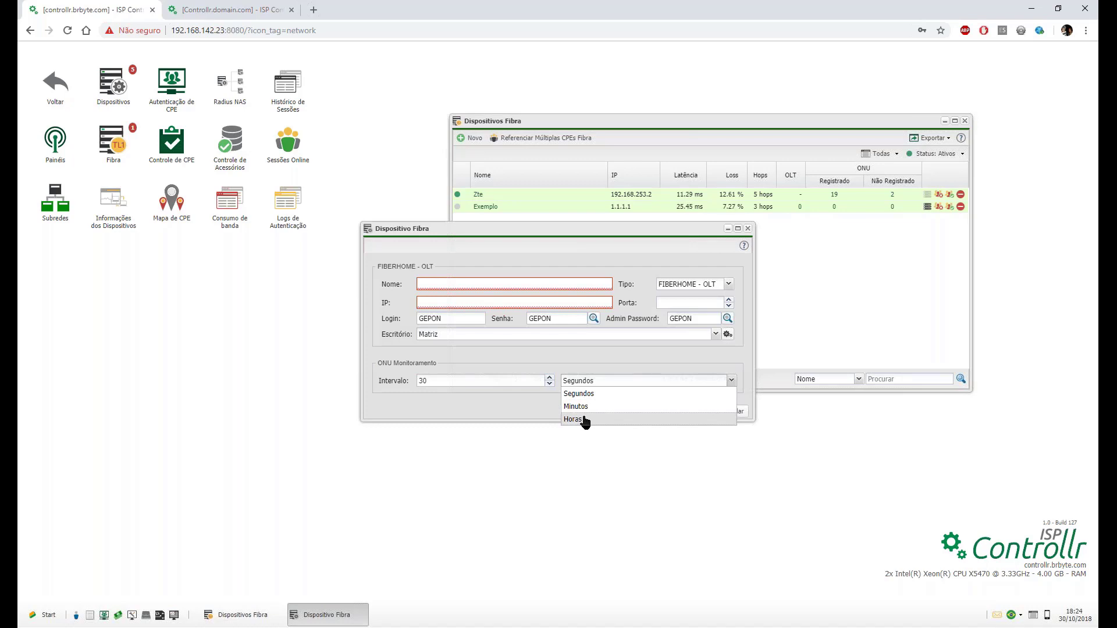
click(518, 396)
drag(479, 378, 327, 374)
text(1)
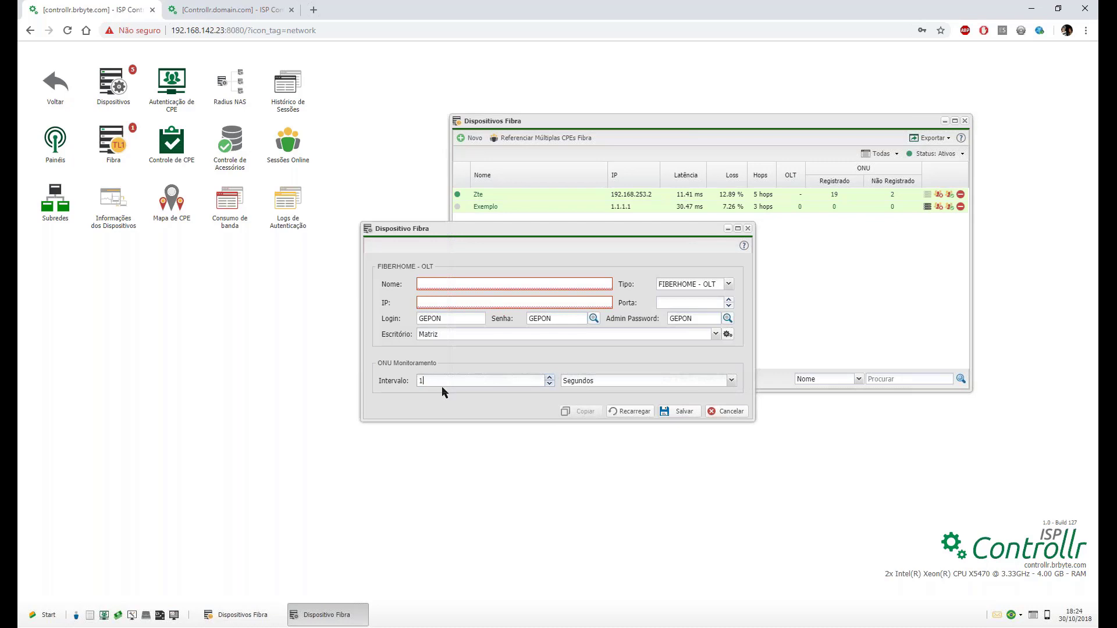
text(0)
click(599, 380)
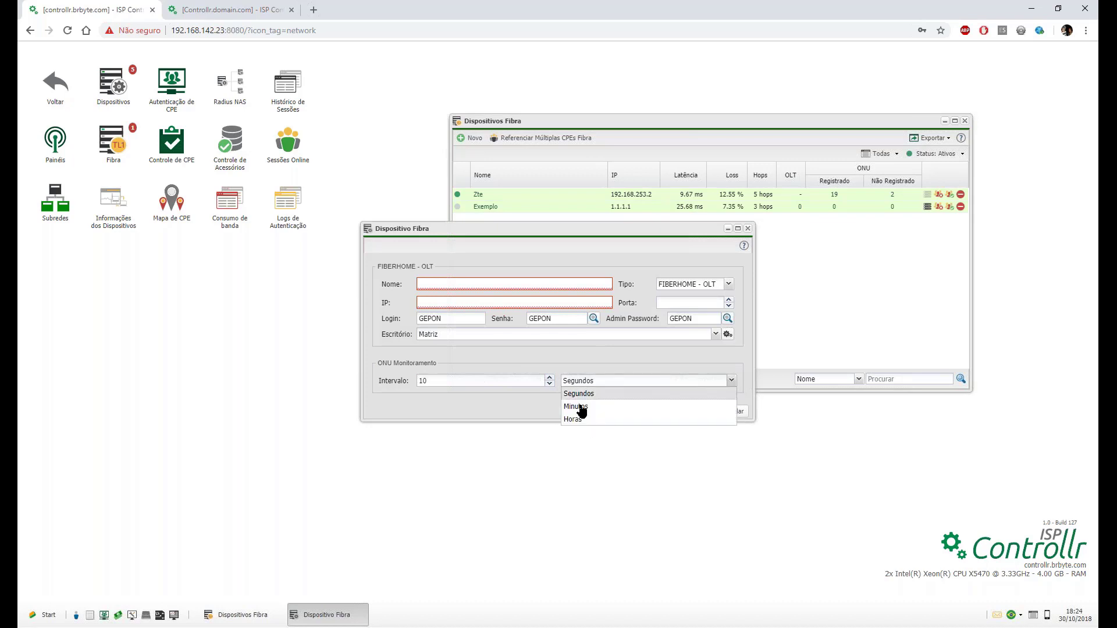
click(565, 364)
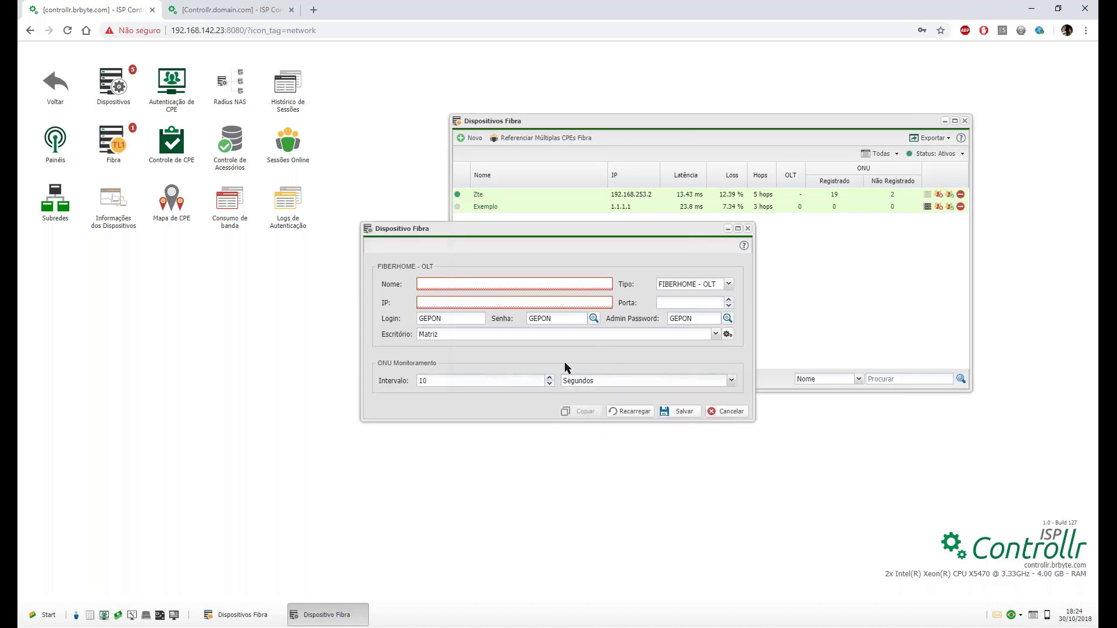
drag(446, 382, 420, 380)
Cycle the OLT type through ANM 2000, FIBERHOME - OLT, DIGISTAR - OLT and HUAWEI - OLT.
click(705, 284)
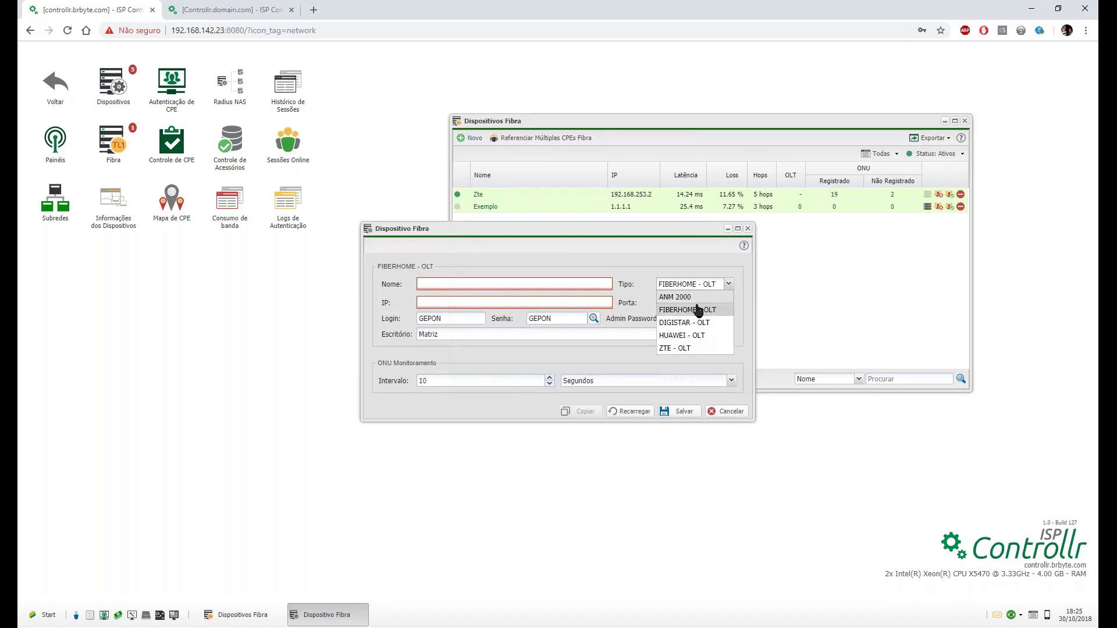
click(696, 309)
click(694, 285)
click(675, 297)
double_click(473, 317)
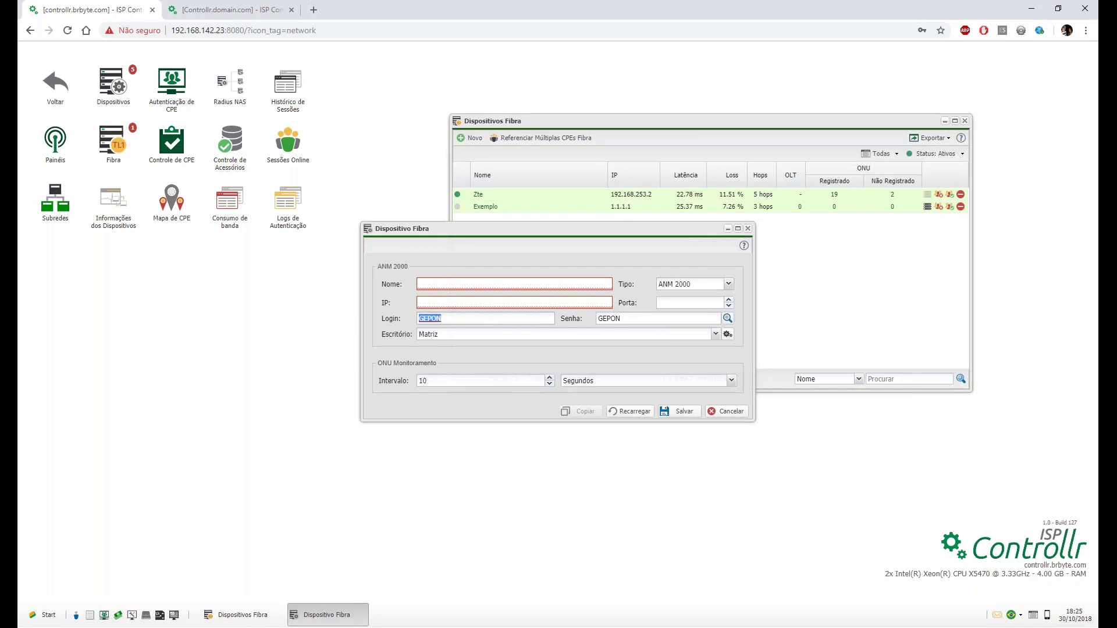
click(709, 282)
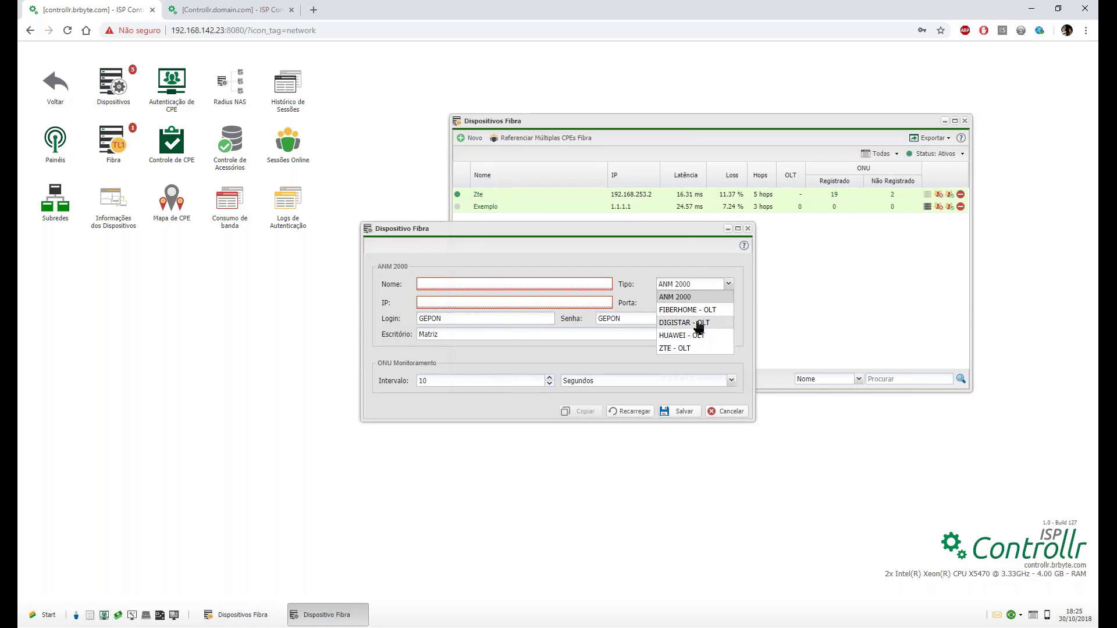
click(695, 310)
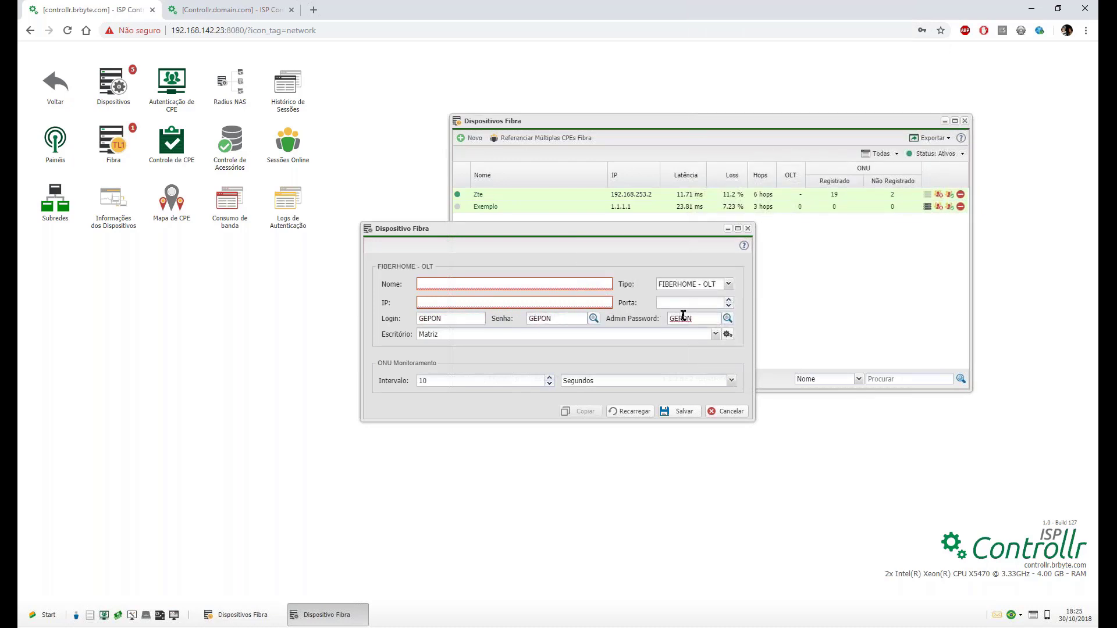
click(688, 284)
click(687, 319)
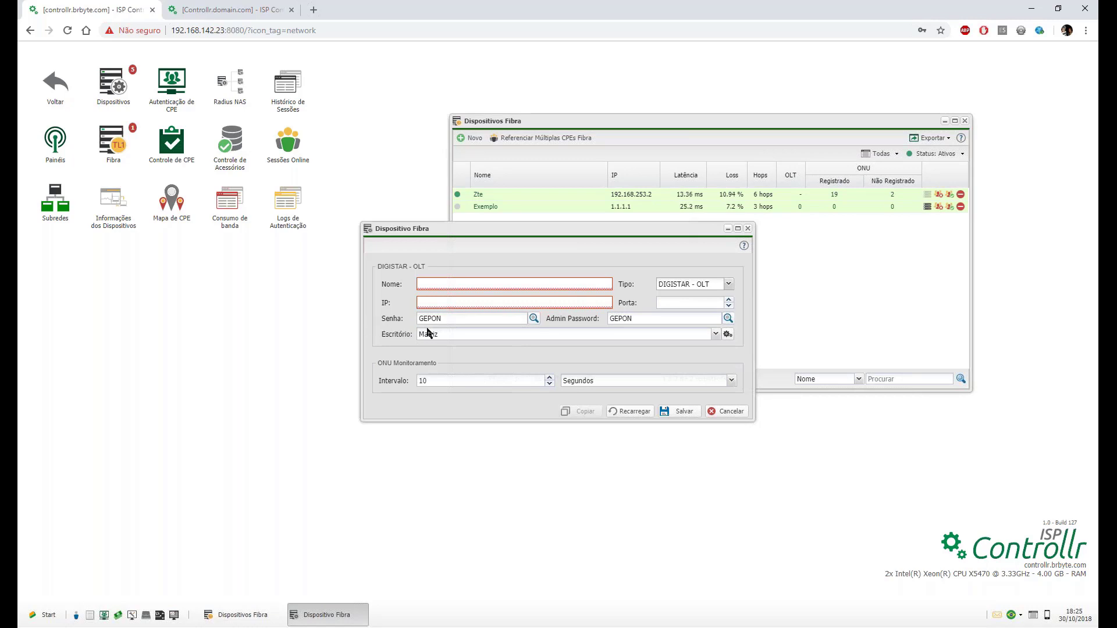
click(667, 285)
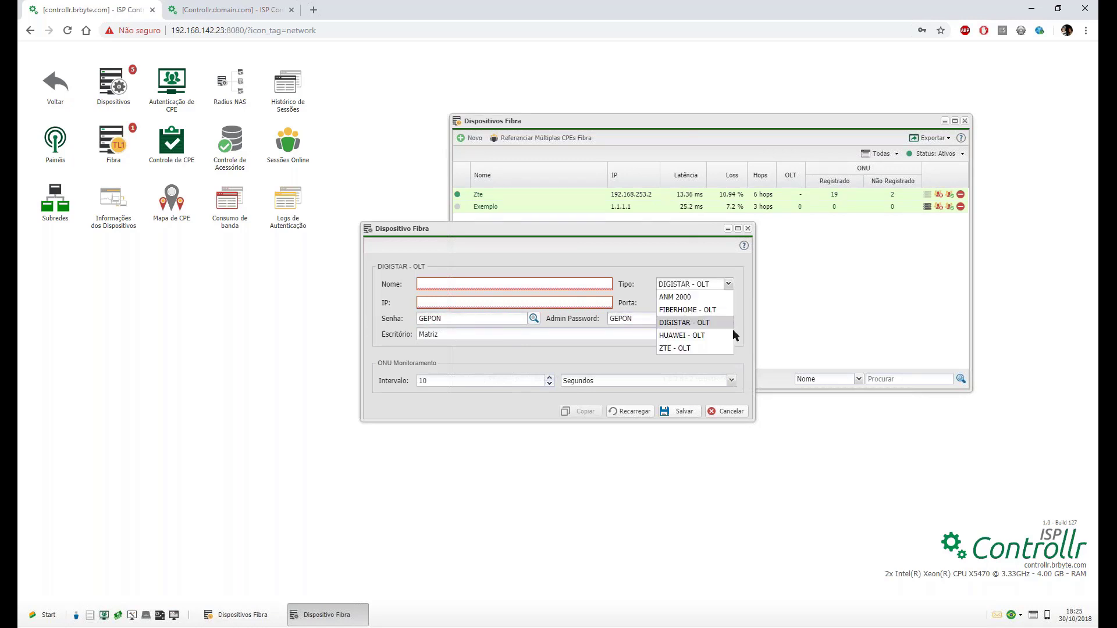
click(678, 335)
Check the HUAWEI - OLT credential fields, then switch the type to ZTE - OLT.
click(485, 320)
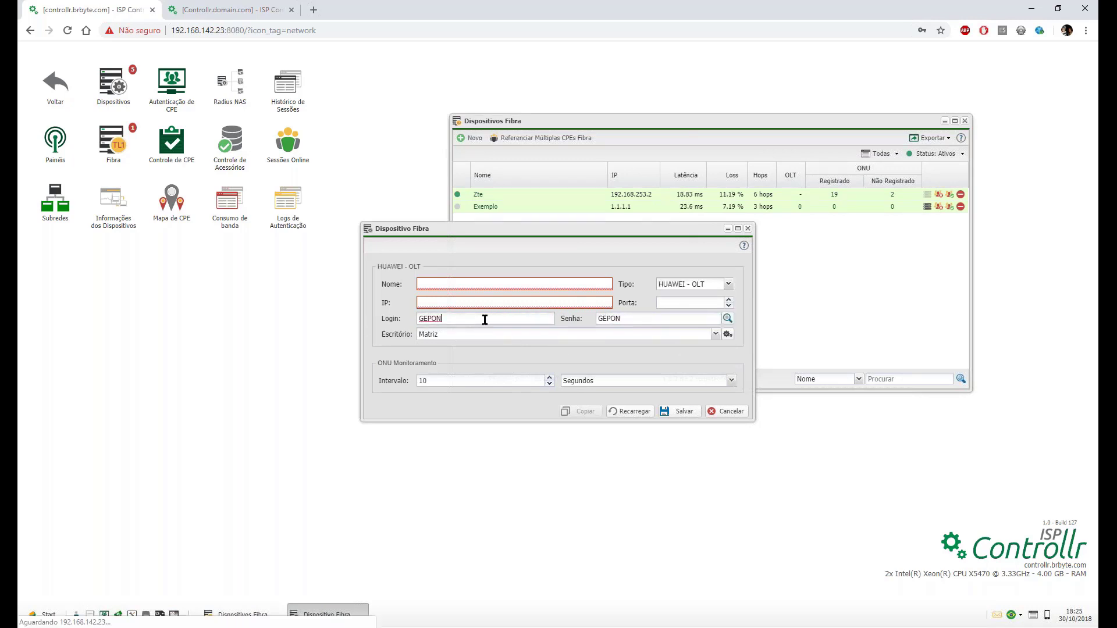
click(644, 317)
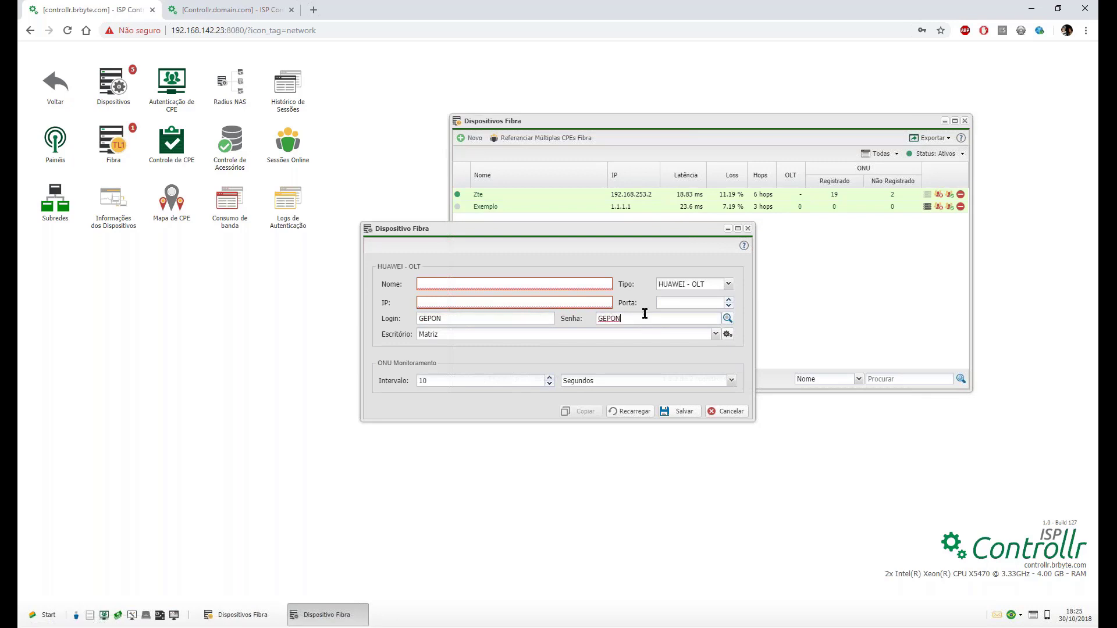
click(686, 282)
click(688, 351)
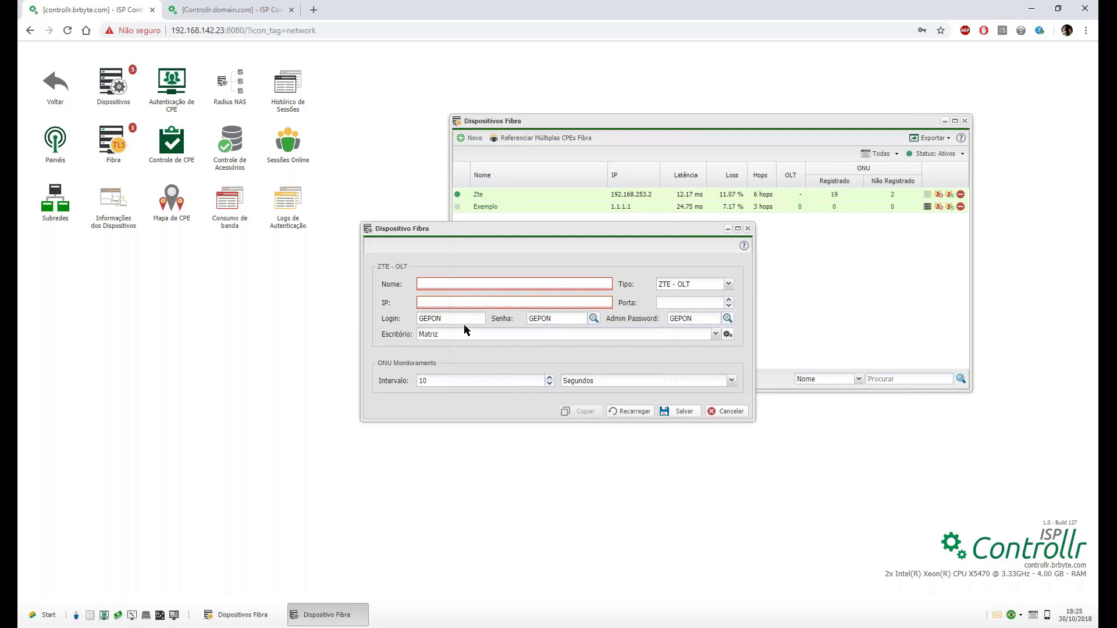
click(683, 315)
Review the ZTE - OLT form's Login, Senha and Admin Password values.
double_click(429, 317)
click(540, 317)
double_click(672, 315)
click(541, 319)
click(456, 319)
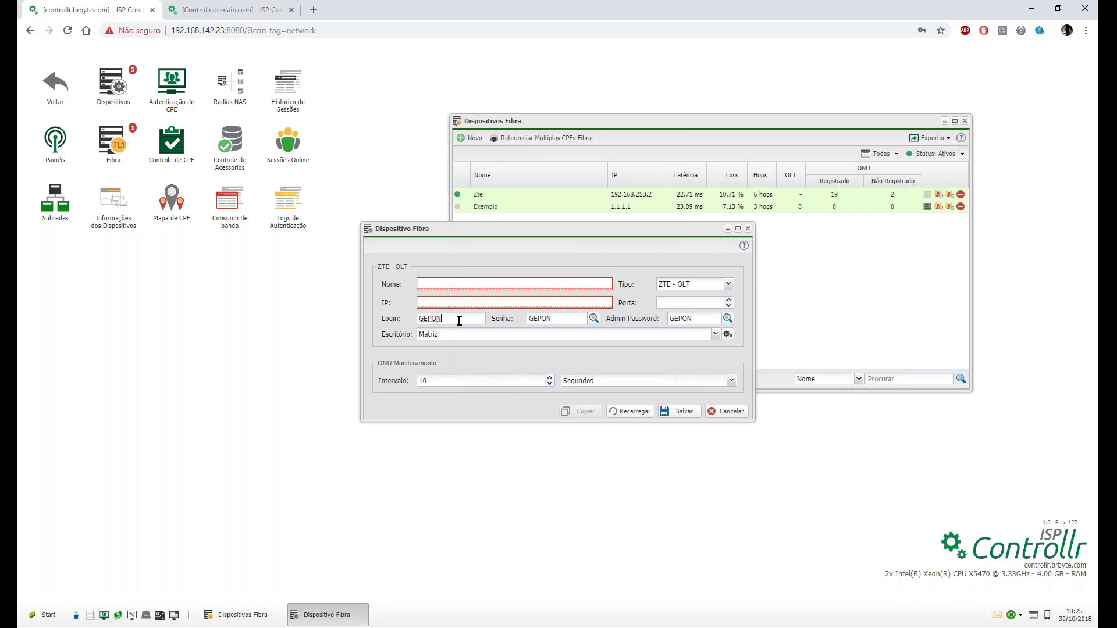
double_click(678, 315)
double_click(544, 319)
click(426, 317)
double_click(428, 317)
double_click(536, 317)
double_click(681, 316)
Close the new device form, shift the fibre devices window left, and open its help page.
click(748, 229)
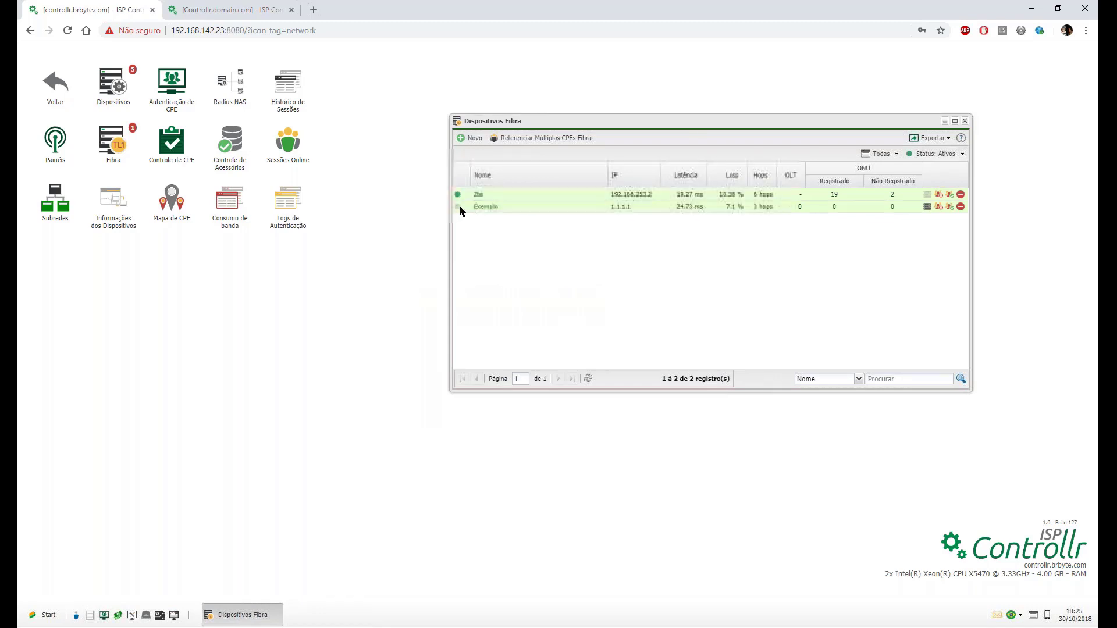
mouse_move(458, 208)
double_click(621, 207)
drag(651, 129, 546, 146)
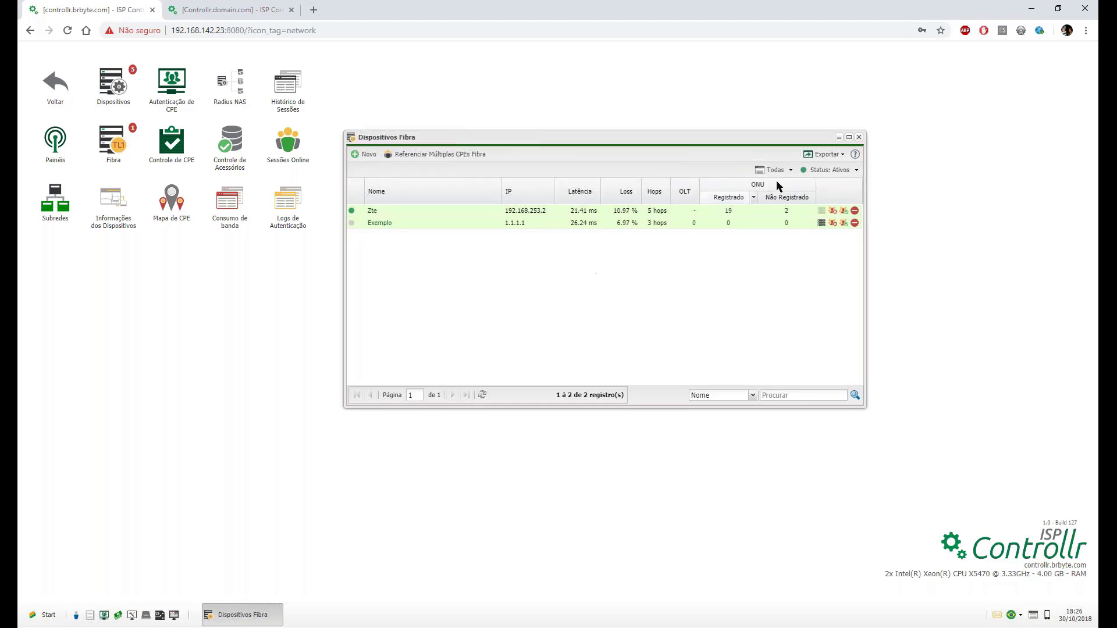
click(855, 157)
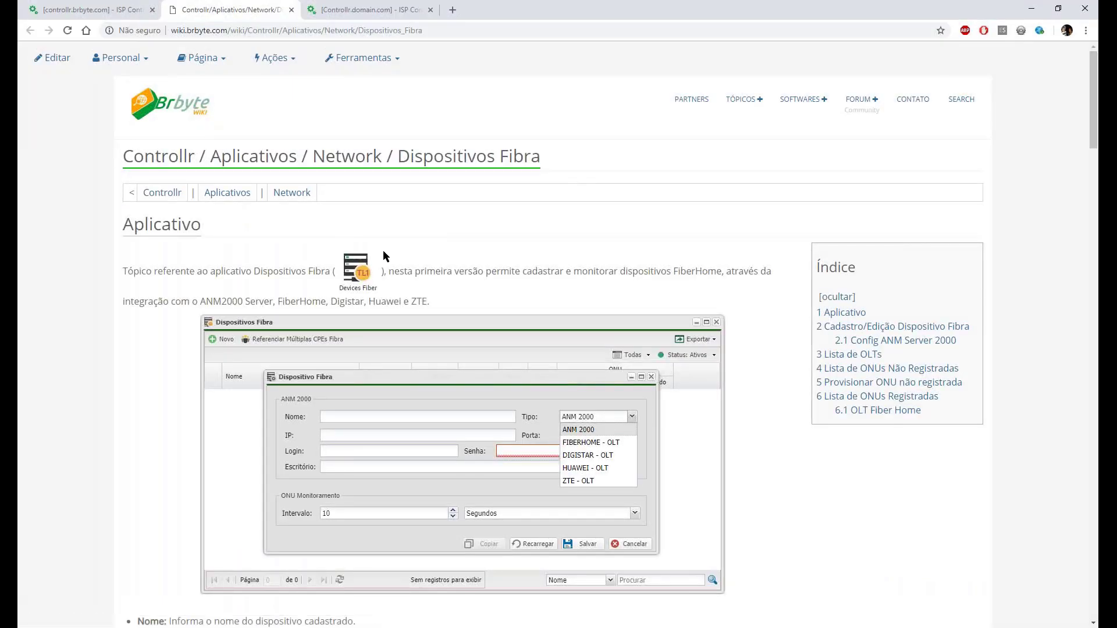
Scroll through the Dispositivos Fibra article's field descriptions, including the ANMServer default port 3337.
scroll(383, 251, down, 1)
scroll(630, 293, down, 1)
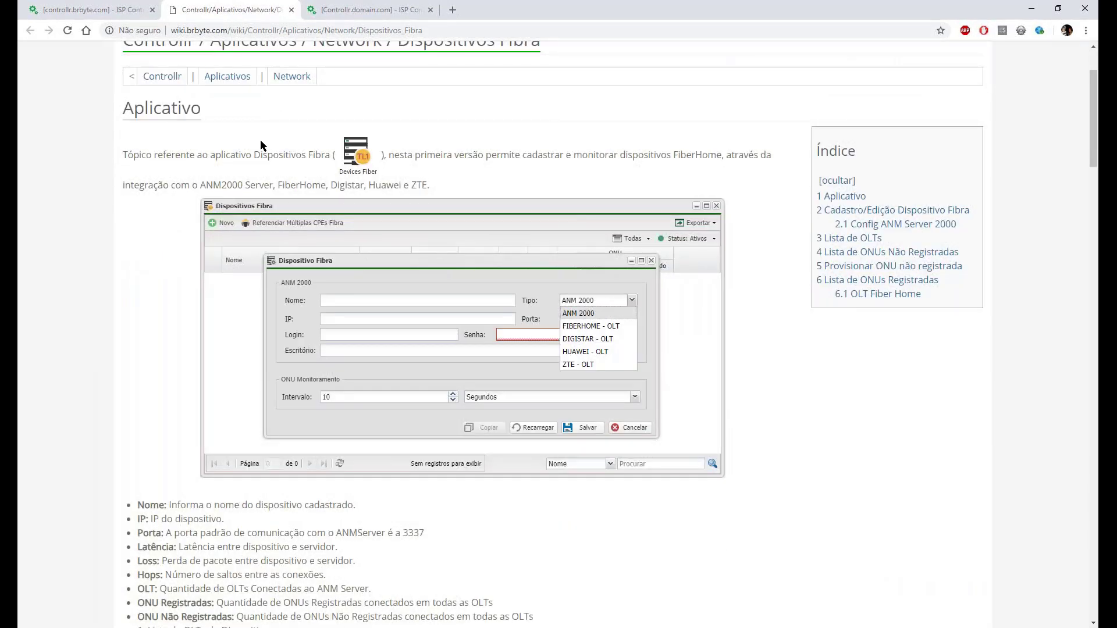
scroll(261, 144, up, 1)
scroll(348, 416, down, 3)
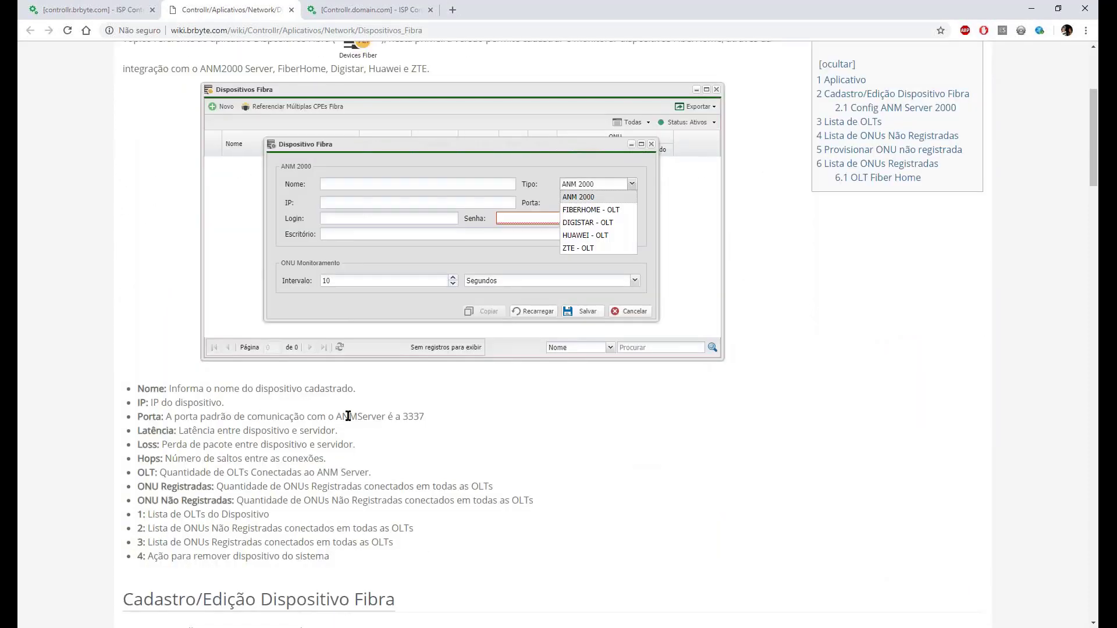
scroll(348, 415, up, 2)
scroll(348, 416, down, 1)
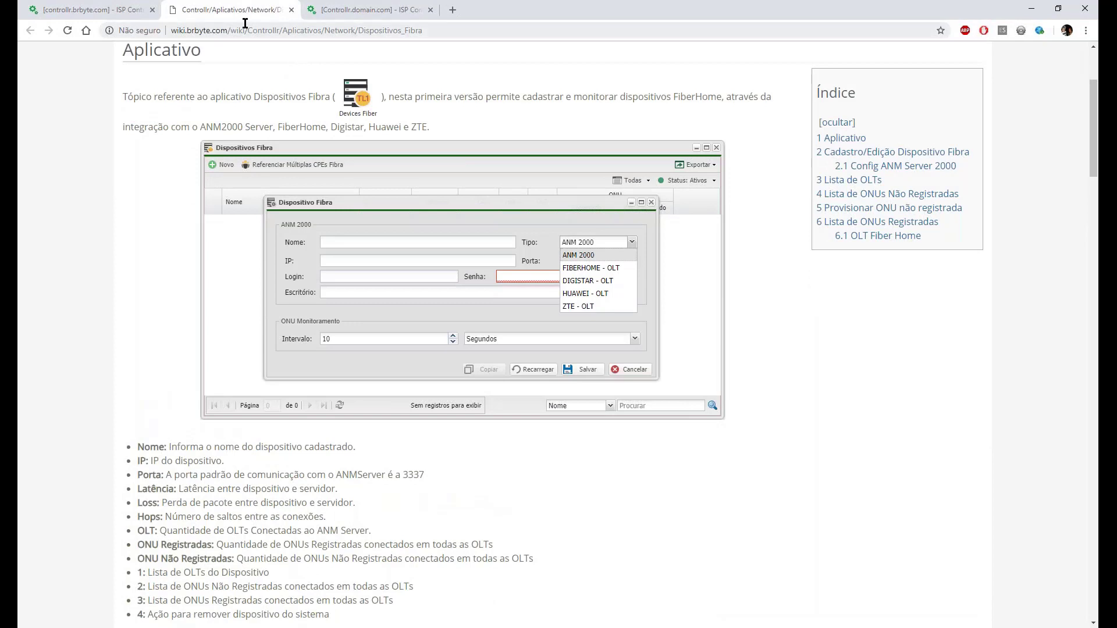
Close the wiki tab and check Exemplo's ANM 2000 type, closing its settings without saving.
click(290, 10)
double_click(462, 317)
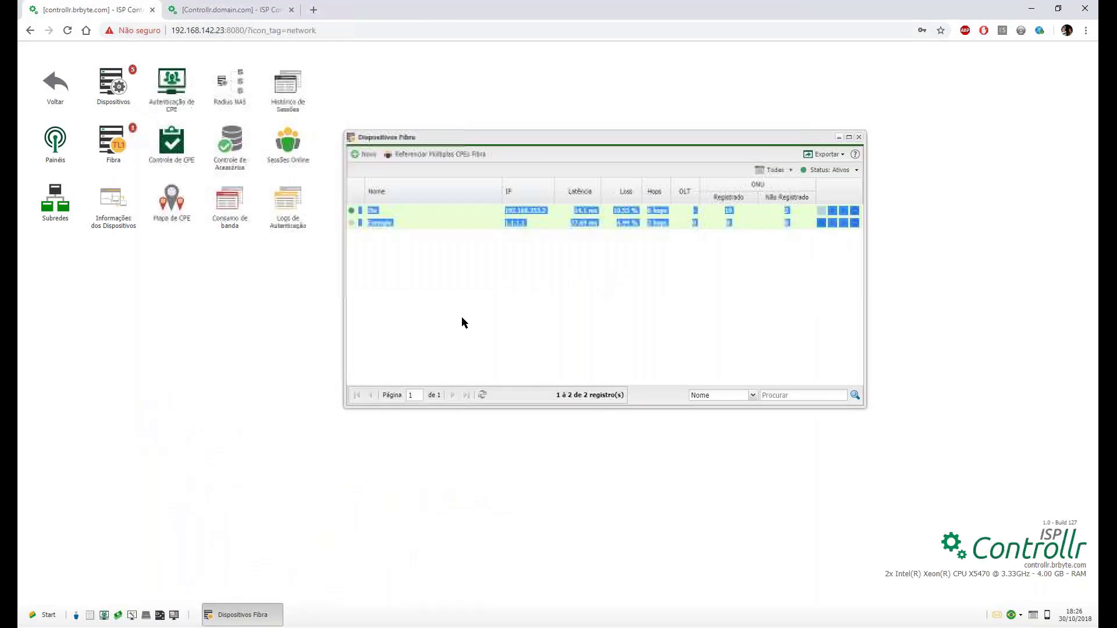
click(393, 259)
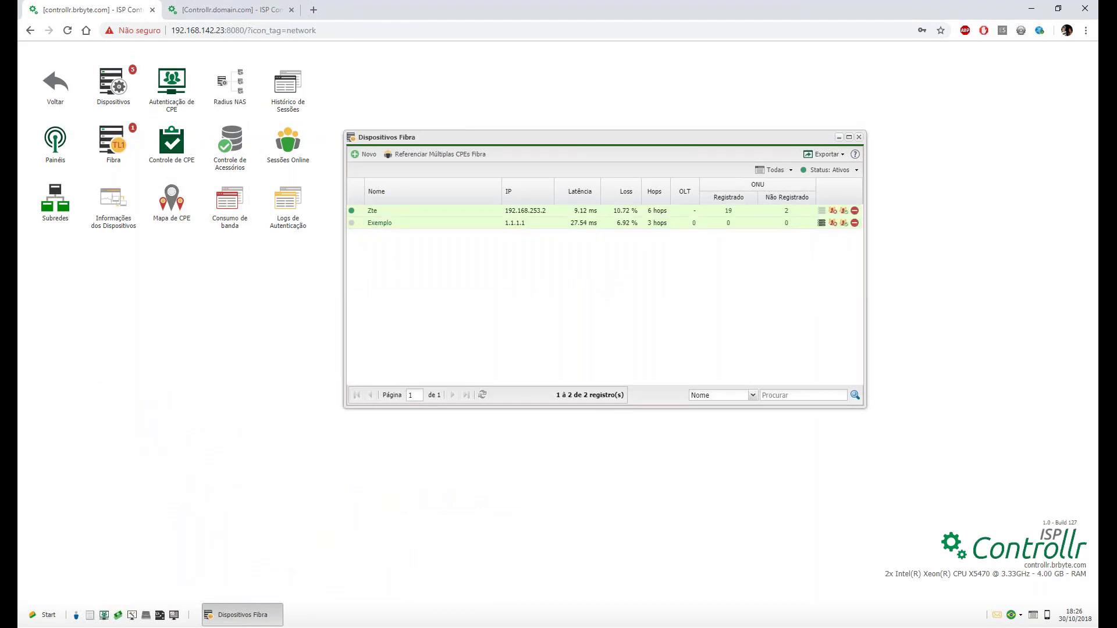
mouse_move(352, 211)
double_click(370, 224)
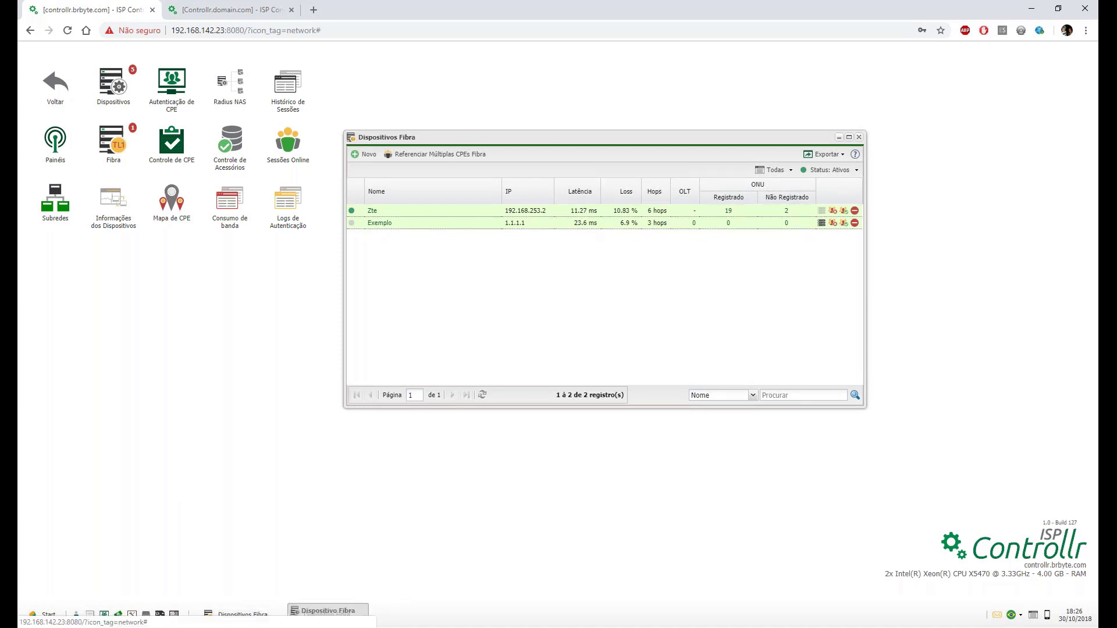
click(695, 282)
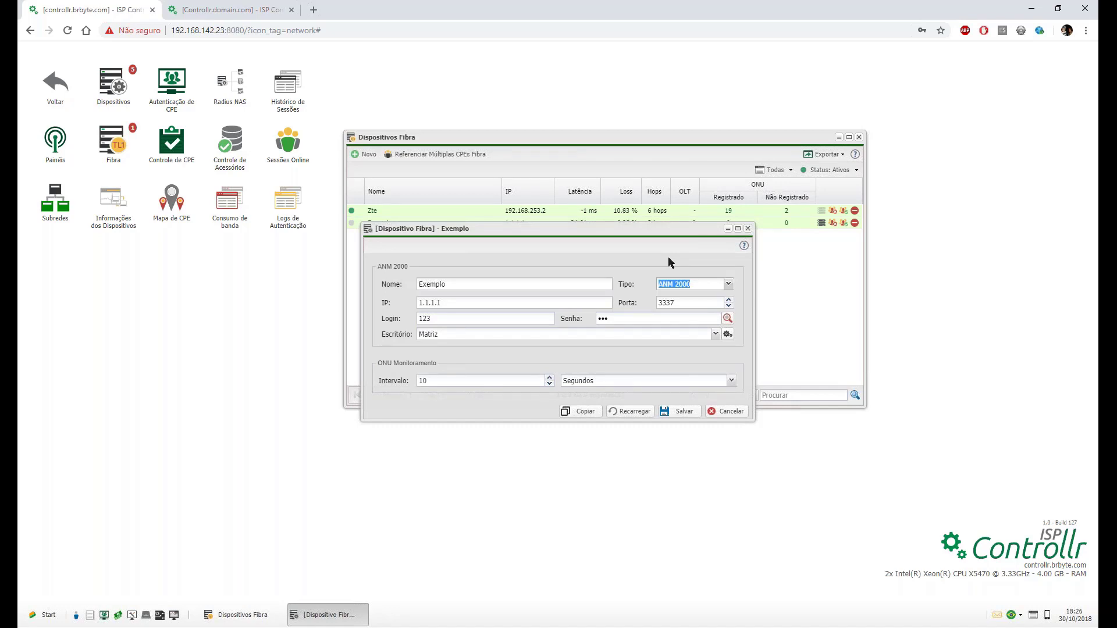
click(748, 229)
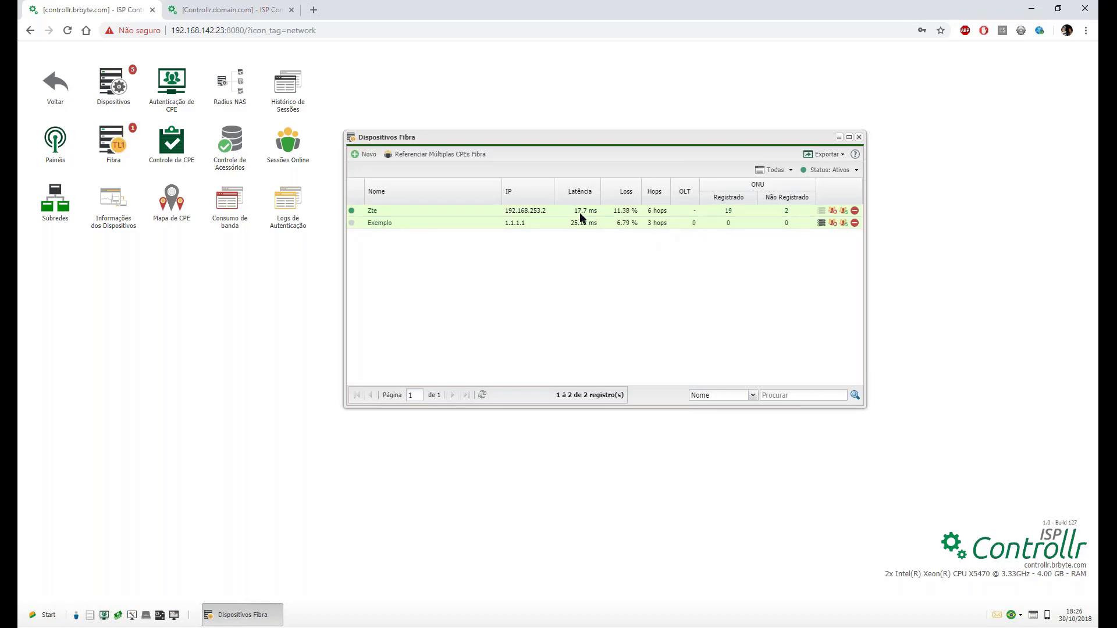
click(694, 223)
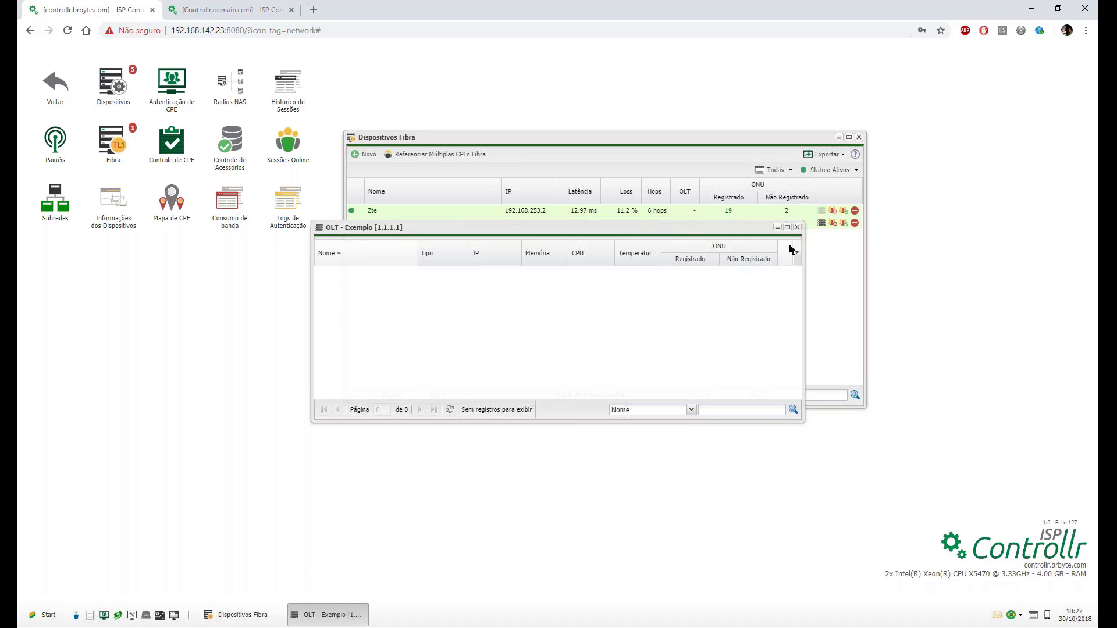
click(797, 227)
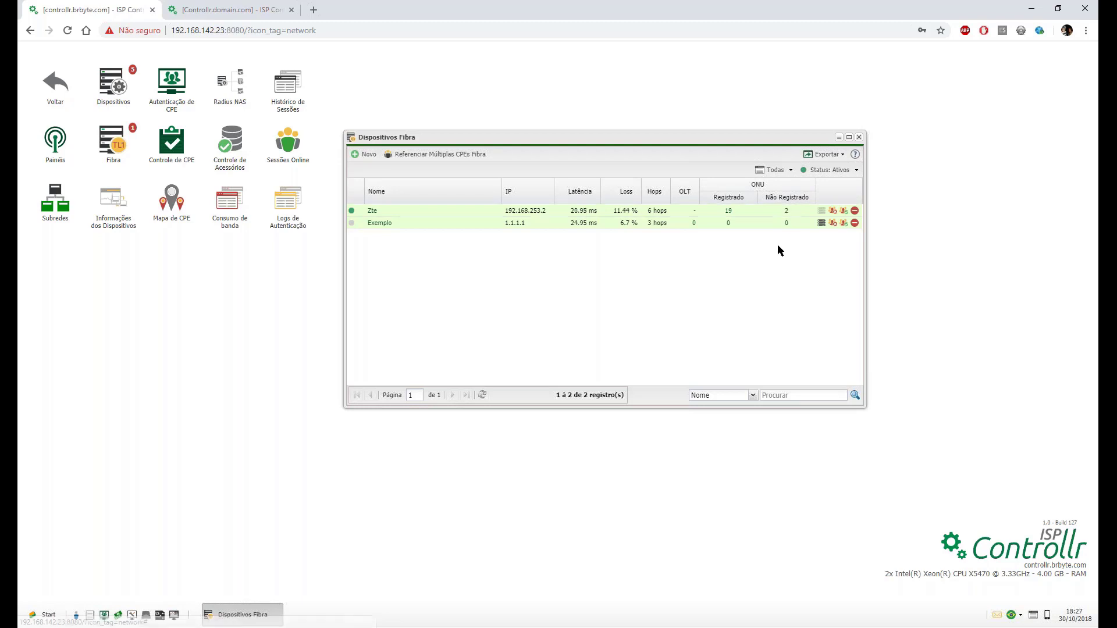
List Zte's unregistered ONUs and select ZTEGC535EC9D on slot 12, PON 6.
click(786, 212)
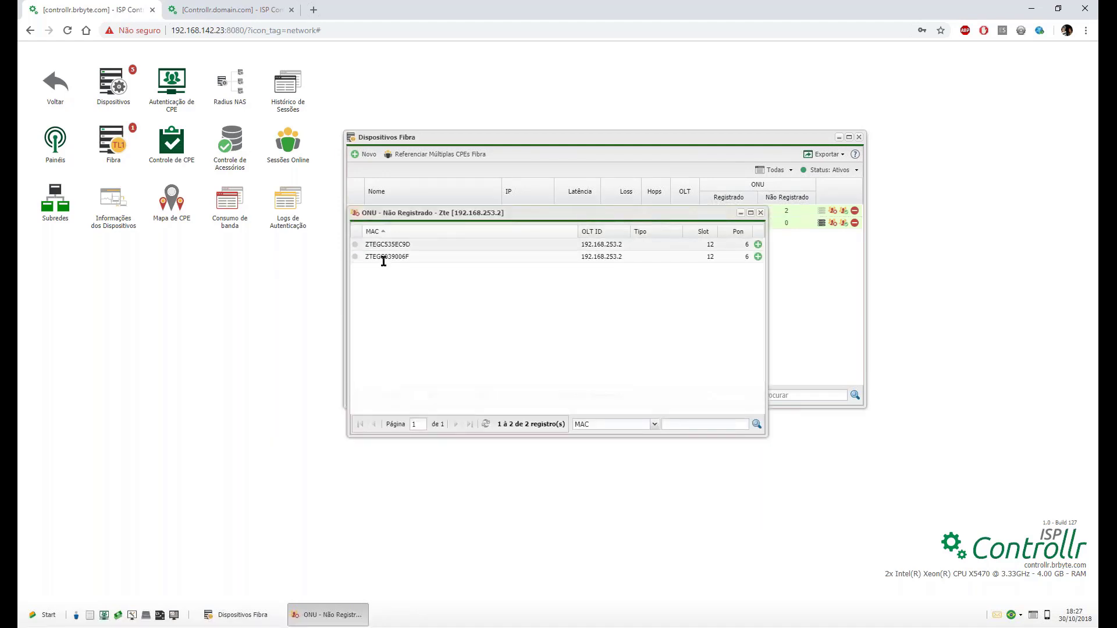
mouse_move(356, 246)
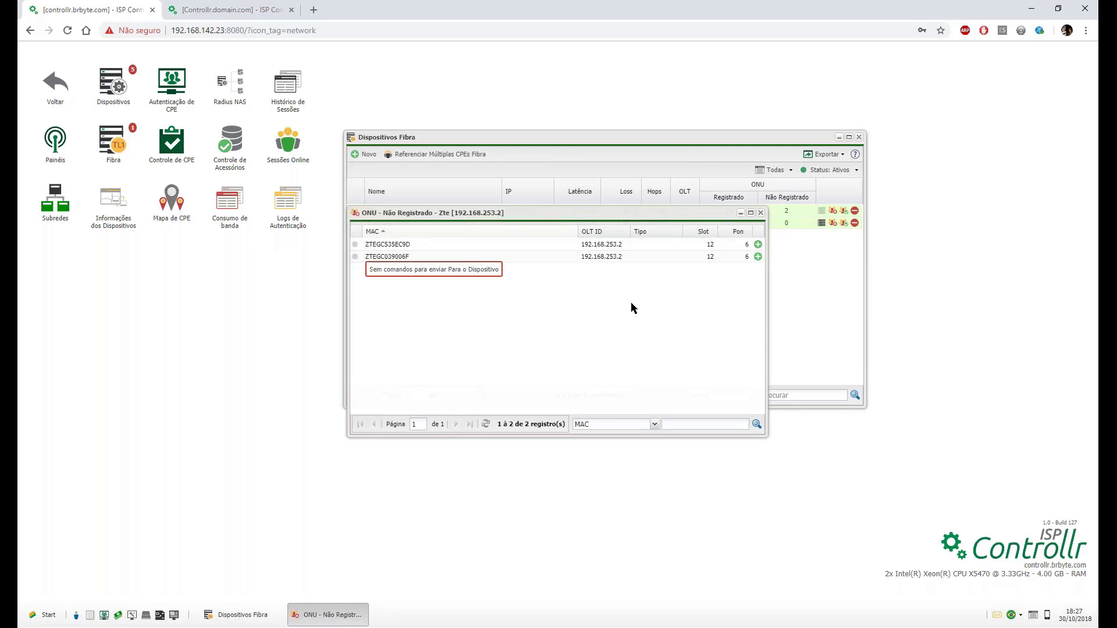
double_click(604, 245)
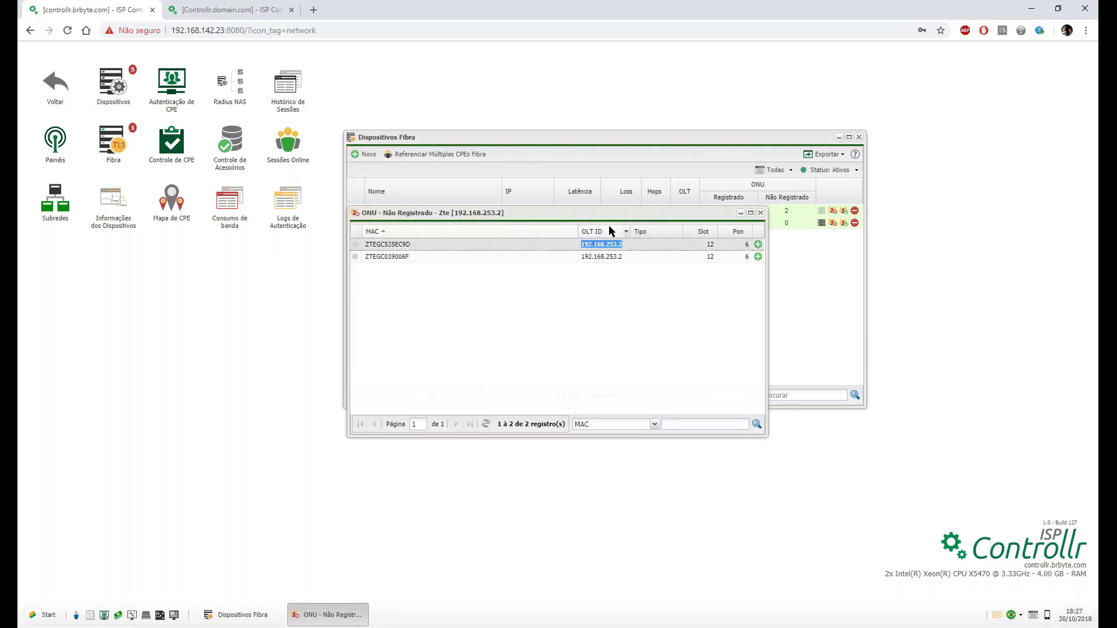
drag(643, 215, 657, 254)
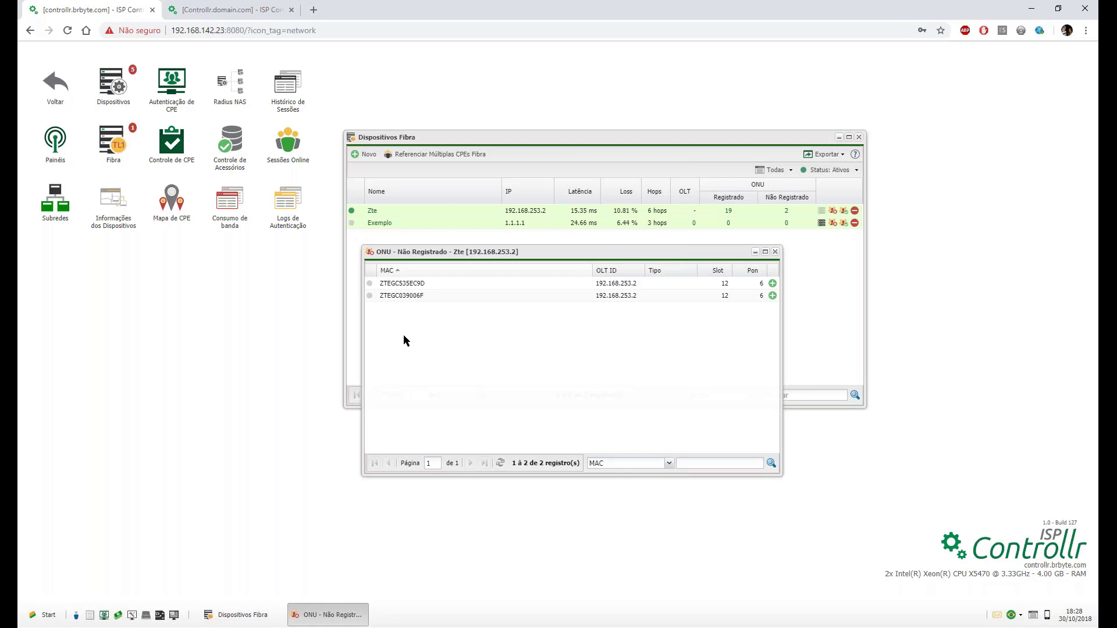
double_click(398, 286)
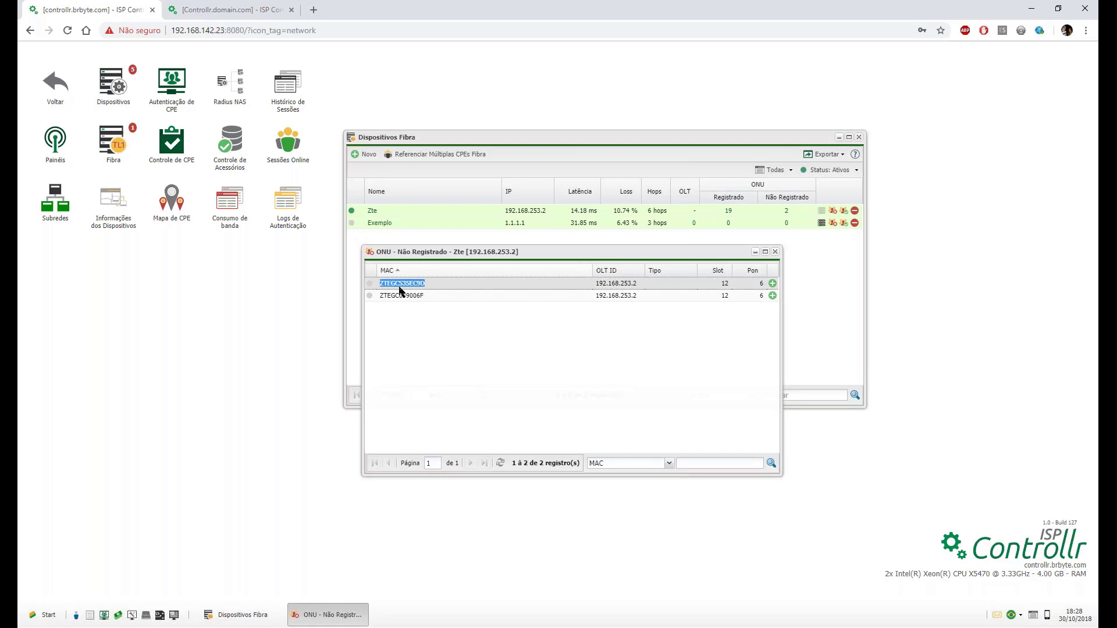
Register ONU ZTEGC535EC9D, trimming its name to ONU_ plus the customer's first name.
click(773, 285)
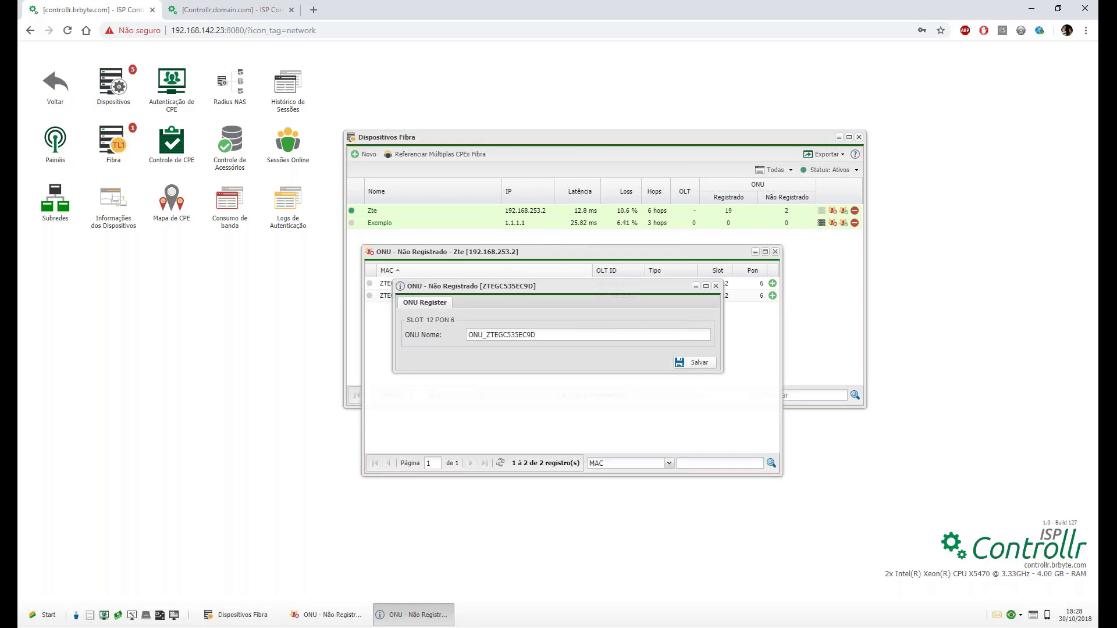
drag(553, 334, 466, 334)
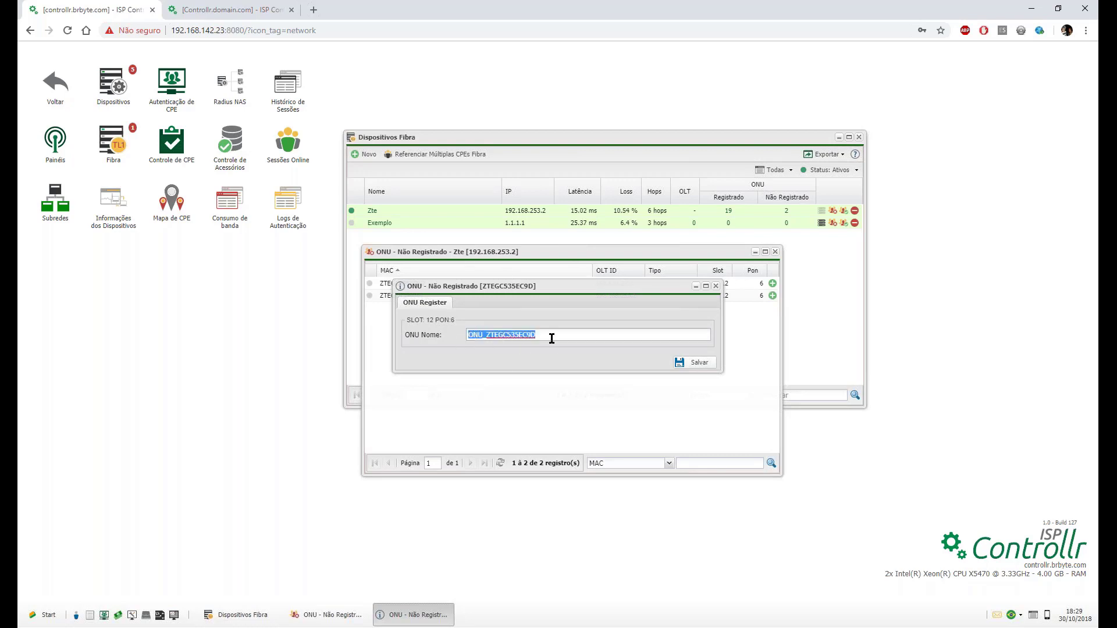
drag(551, 335, 489, 335)
text(Carlosssssssssssssssssssssssssssssssssssss)
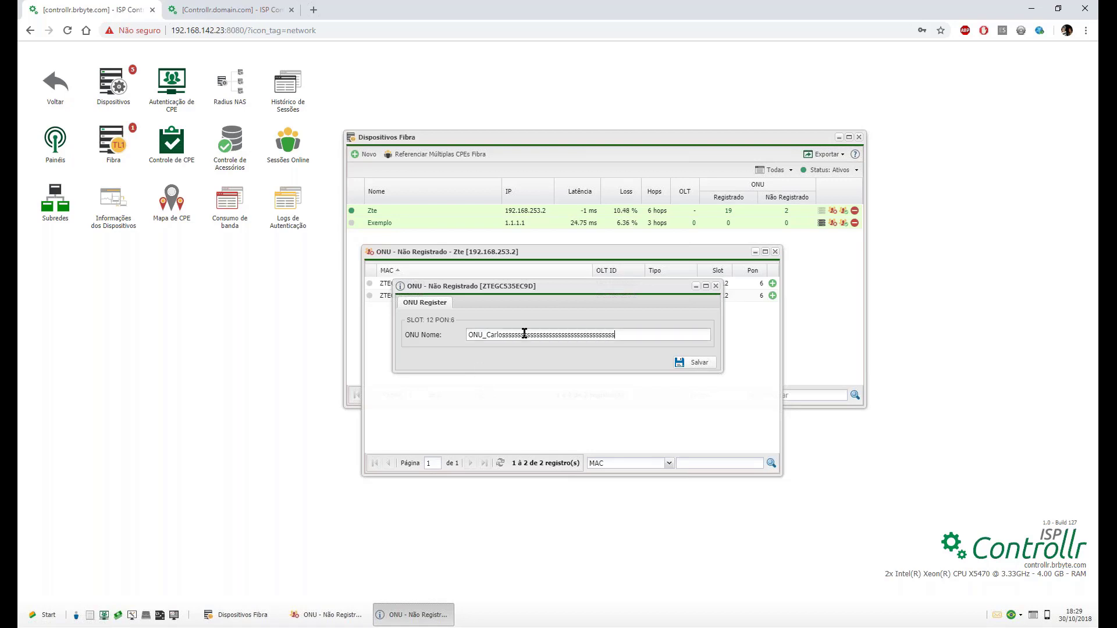
text(sssssssss)
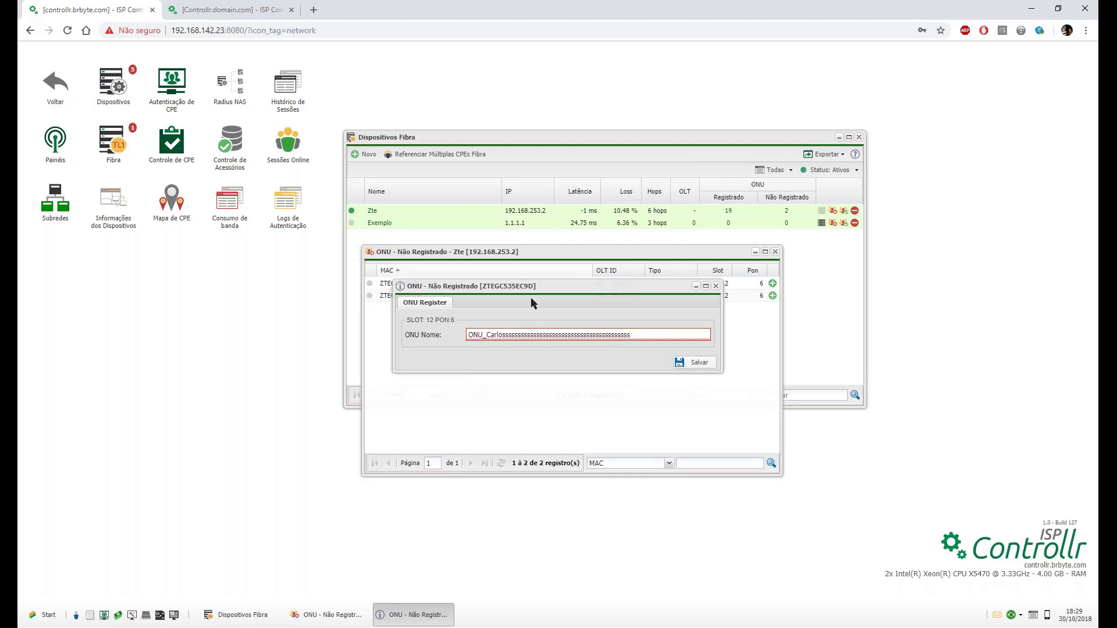
key(BackSpace)
key(BackSpace)
key(BackSpace)
key(BackSpace)
key(BackSpace)
key(BackSpace)
key(BackSpace)
key(BackSpace)
key(BackSpace)
key(BackSpace)
key(BackSpace)
key(BackSpace)
key(BackSpace)
key(BackSpace)
key(BackSpace)
key(BackSpace)
key(BackSpace)
key(BackSpace)
key(BackSpace)
mouse_move(548, 335)
key(BackSpace)
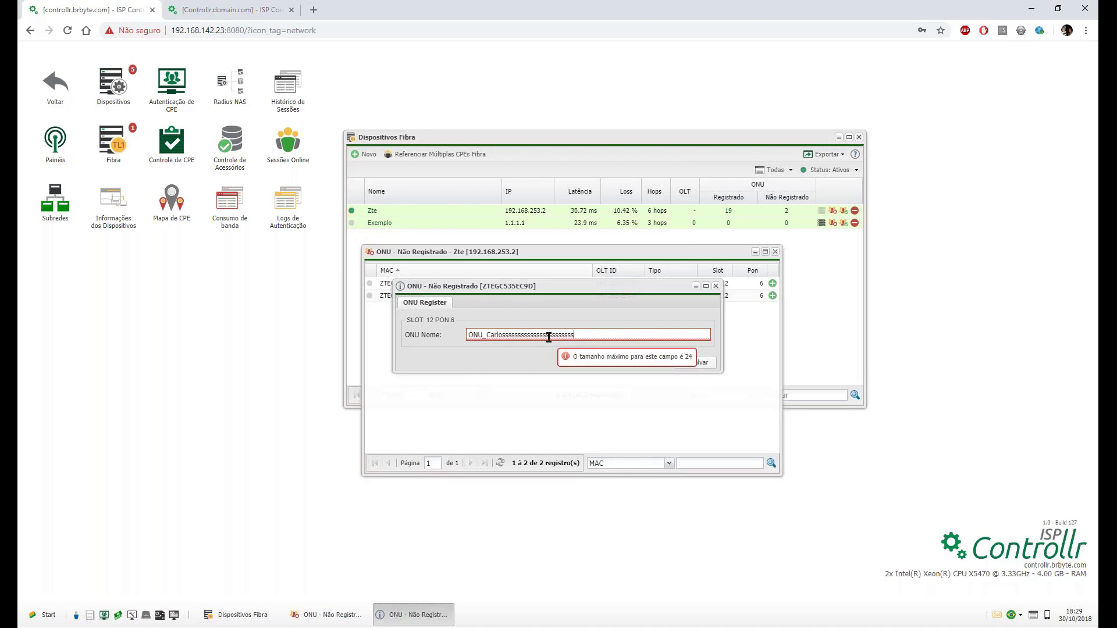
key(BackSpace)
key(BackSpace)
key(BackSpace)
key(BackSpace)
key(BackSpace)
key(BackSpace)
key(BackSpace)
key(BackSpace)
key(BackSpace)
key(BackSpace)
key(BackSpace)
key(BackSpace)
key(BackSpace)
key(BackSpace)
key(BackSpace)
key(BackSpace)
key(BackSpace)
key(BackSpace)
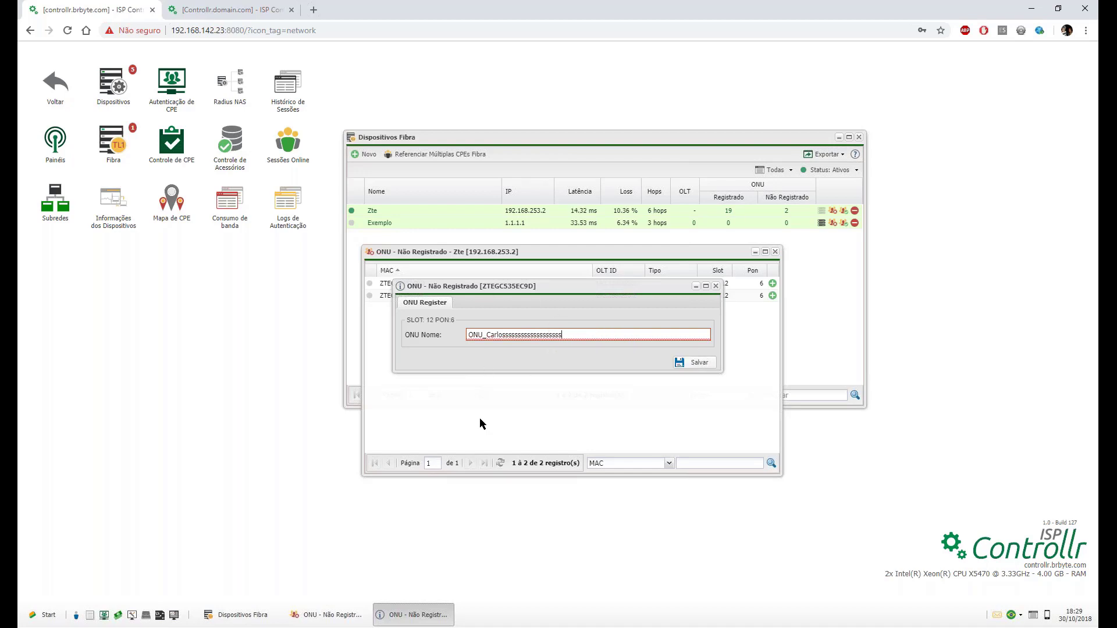
key(BackSpace)
key(BackSpace)
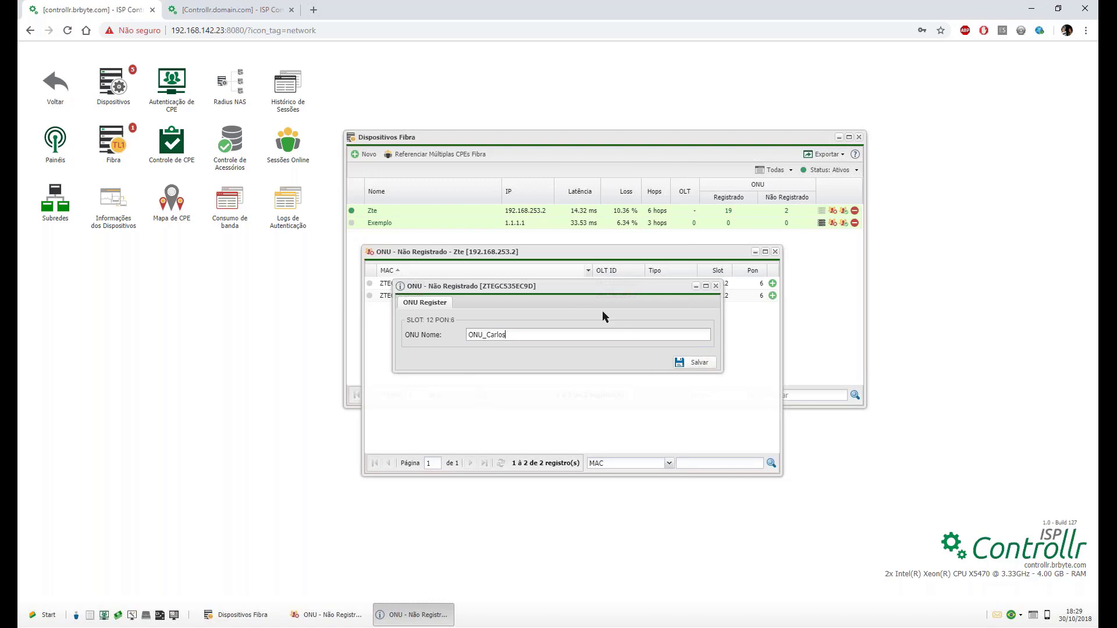
click(693, 363)
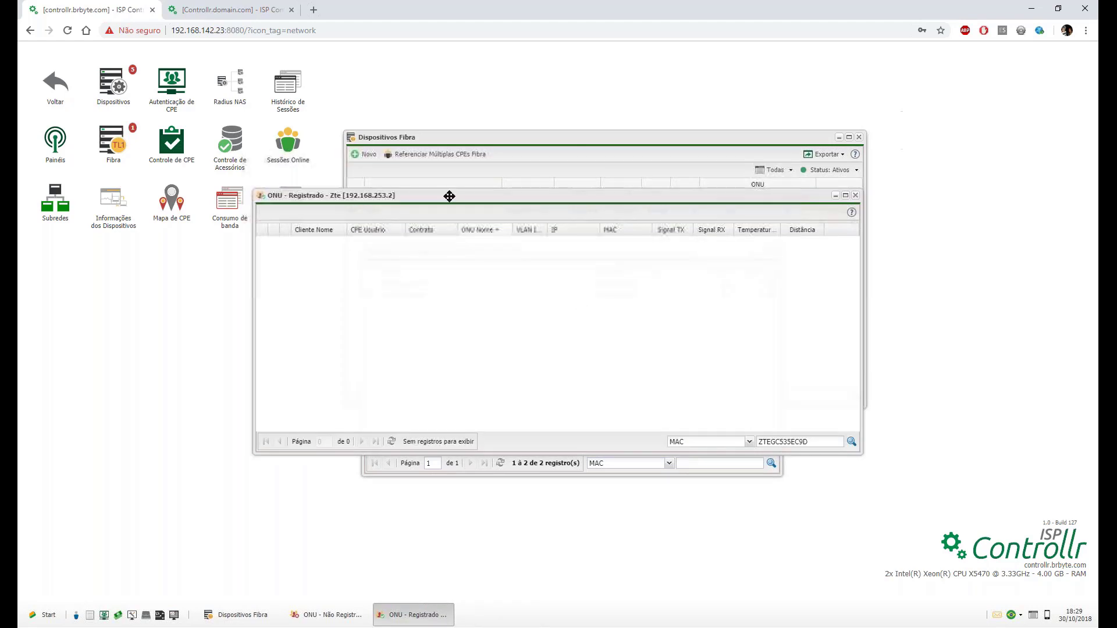
Move the first registered-ONU window aside, then open the list of Zte's 19 registered ONUs.
drag(451, 196, 461, 254)
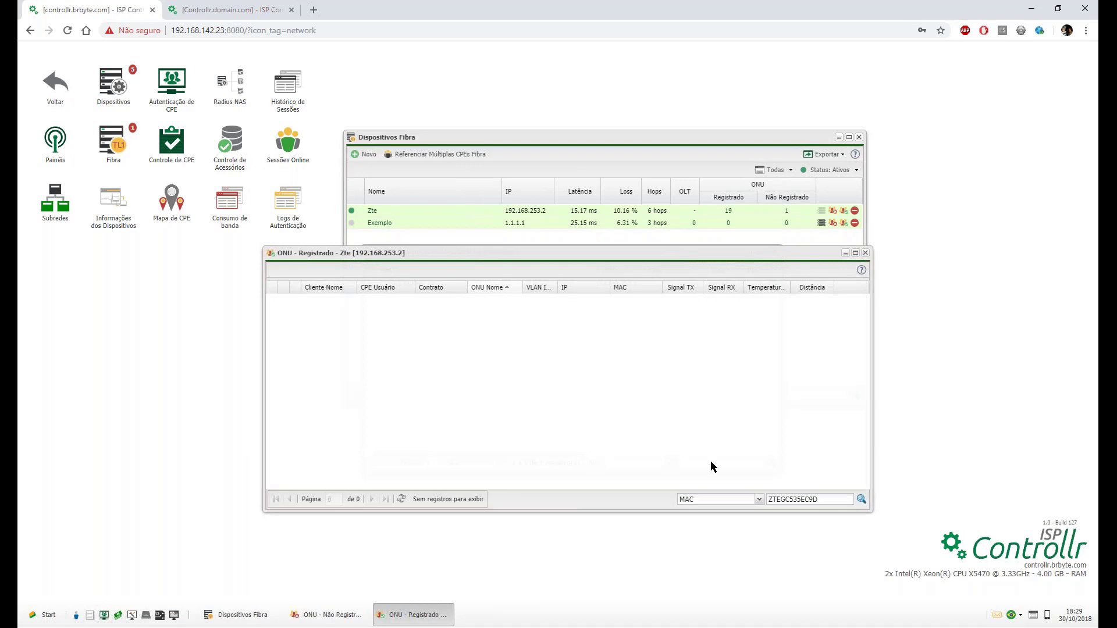
double_click(799, 500)
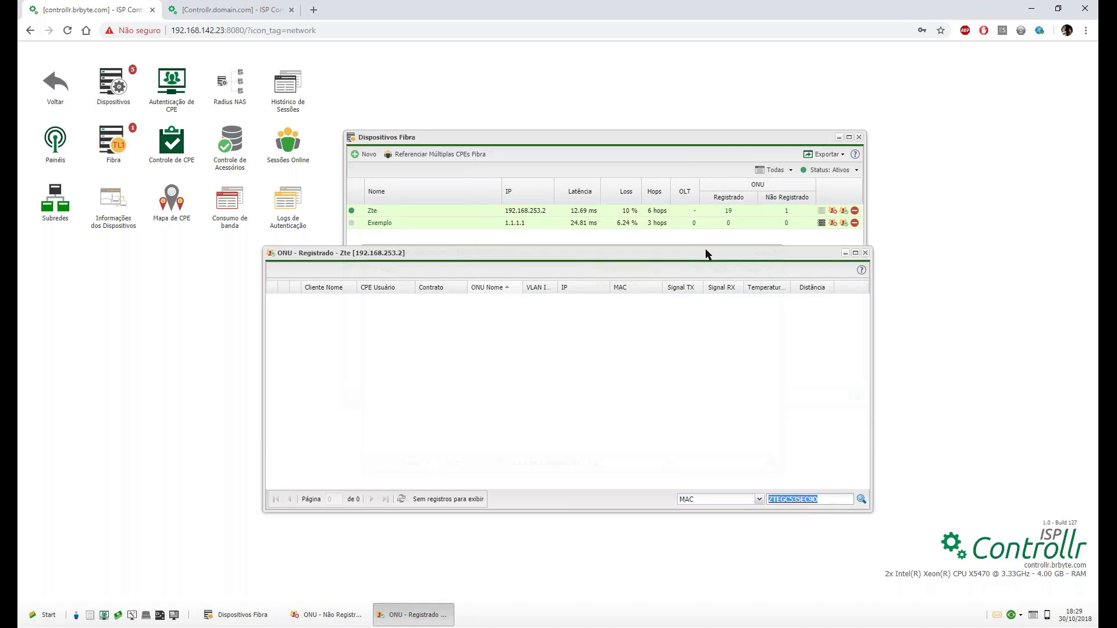
drag(567, 254, 646, 290)
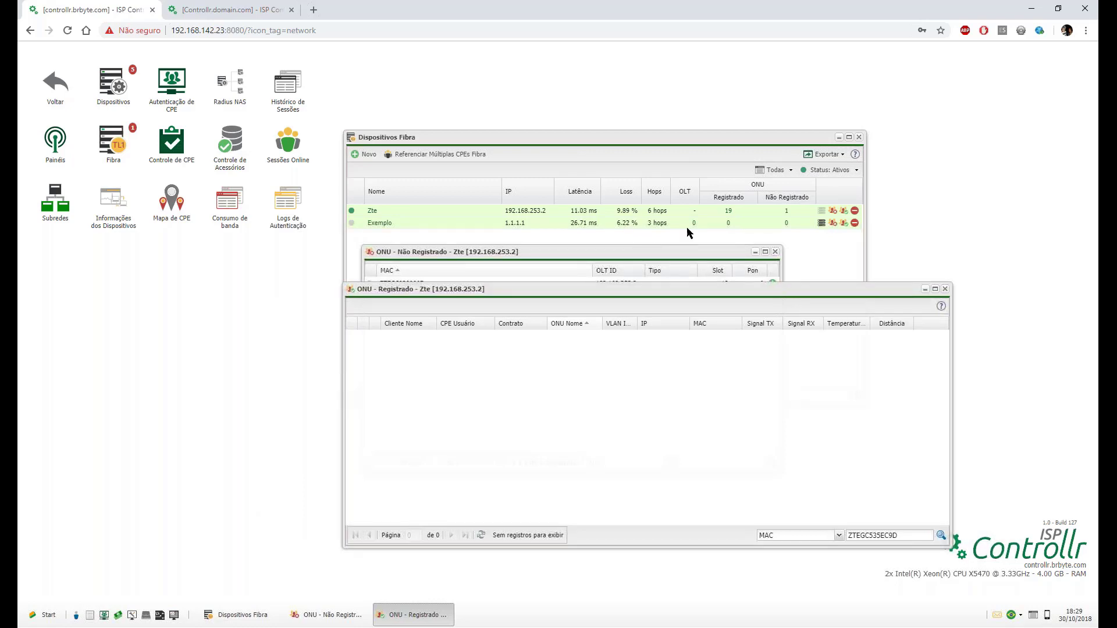
click(729, 211)
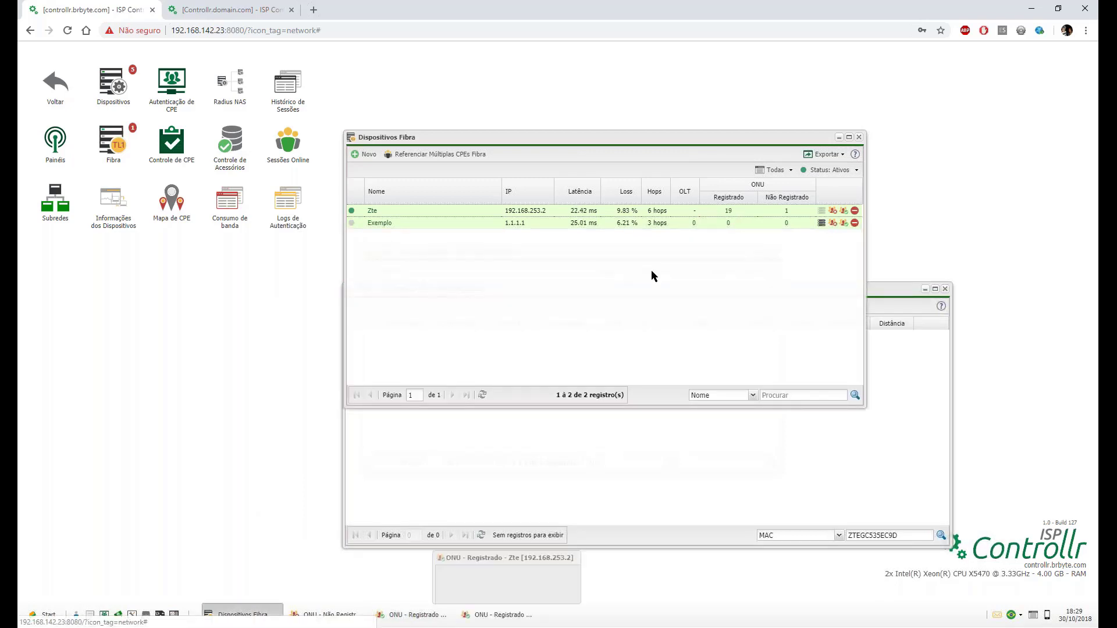
Sort Zte's 19 registered ONUs by Signal RX, so ONU-5:1 at -28.532 dBm comes first.
drag(641, 204, 584, 125)
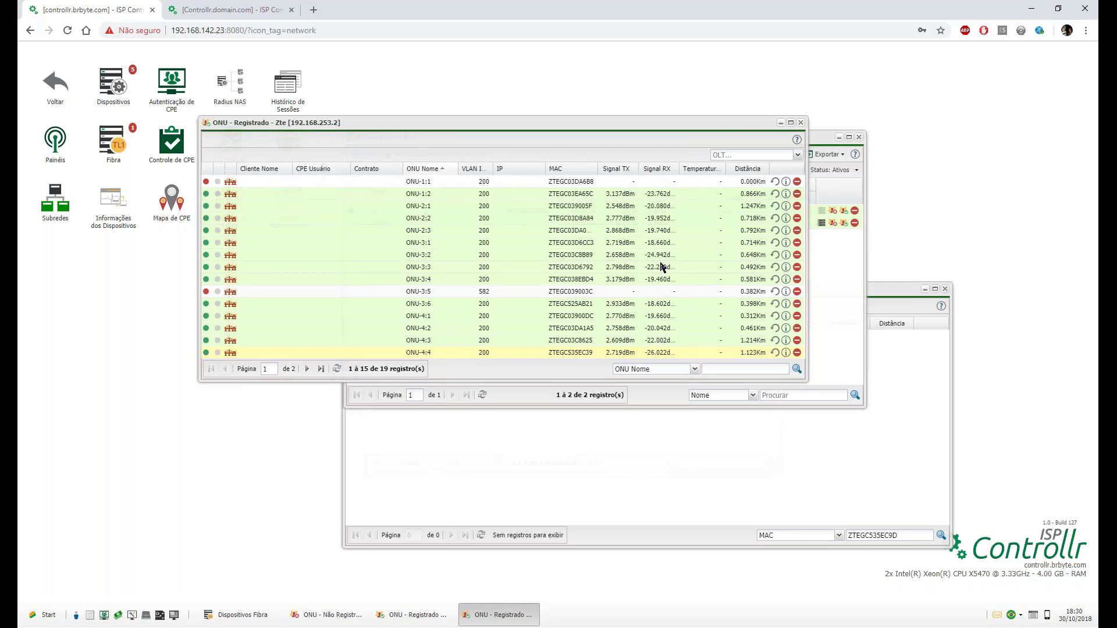
click(647, 170)
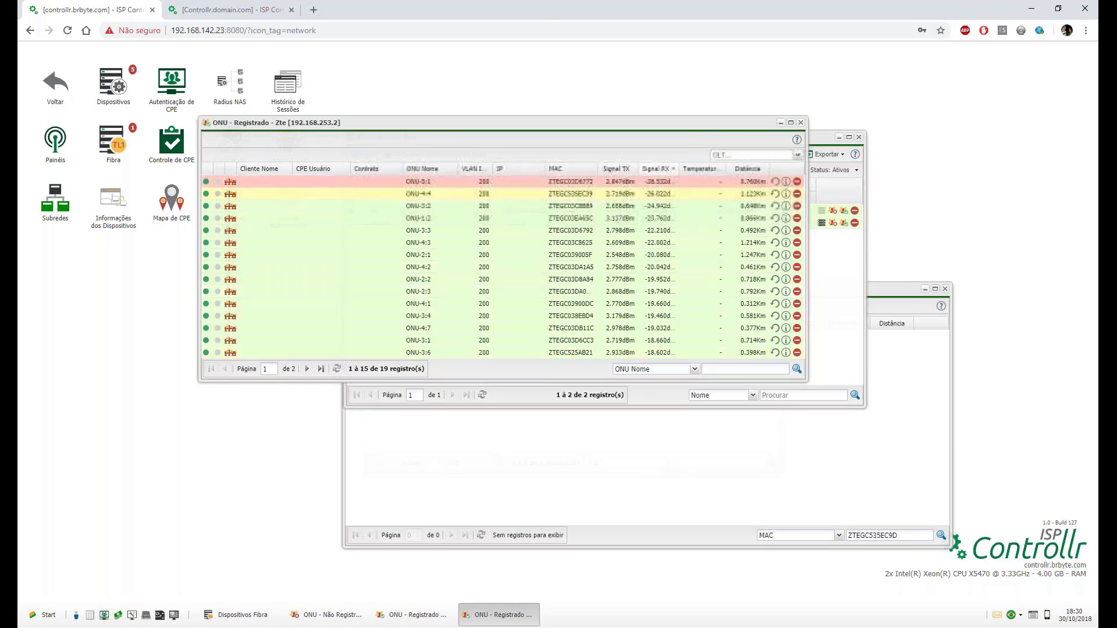
Browse both pages of the signal-sorted ONU list, checking the weakest Signal RX value.
drag(654, 185, 644, 184)
click(644, 185)
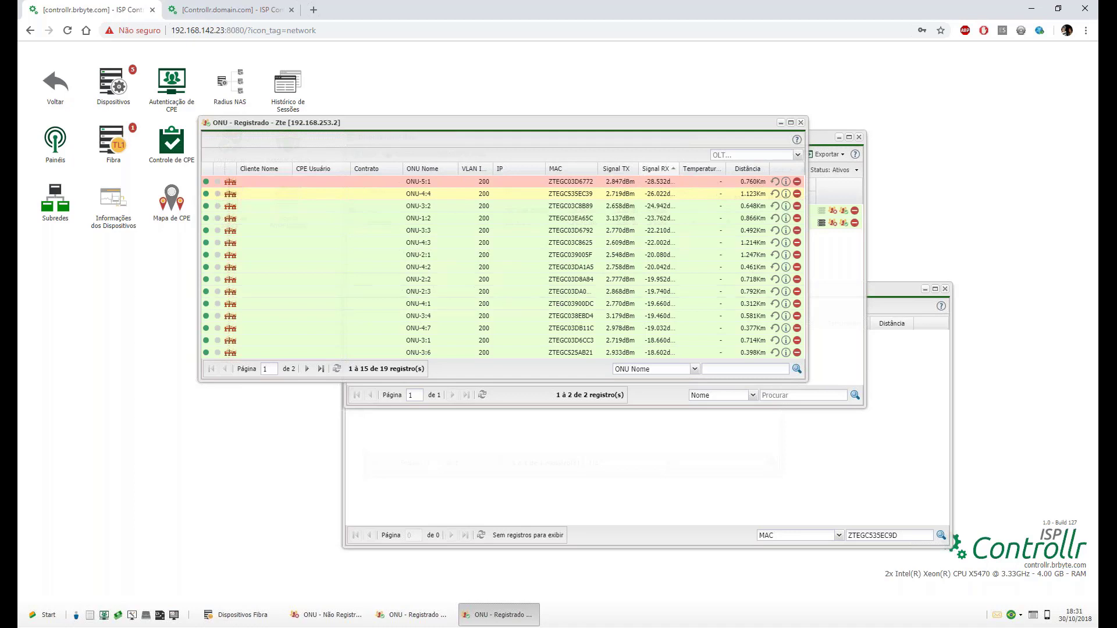
click(303, 373)
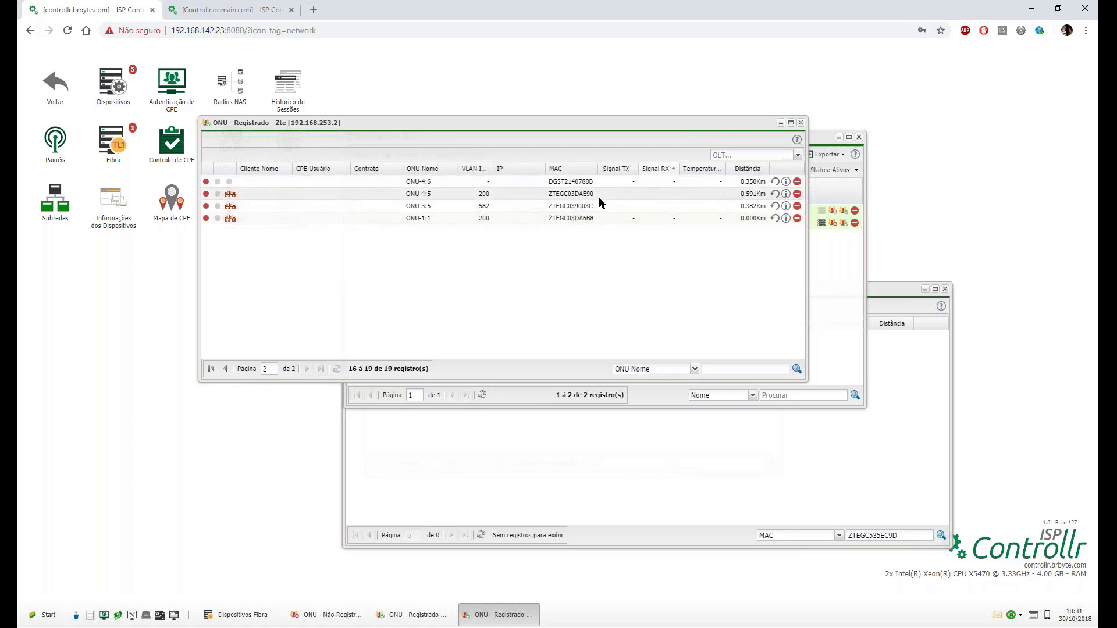
click(225, 370)
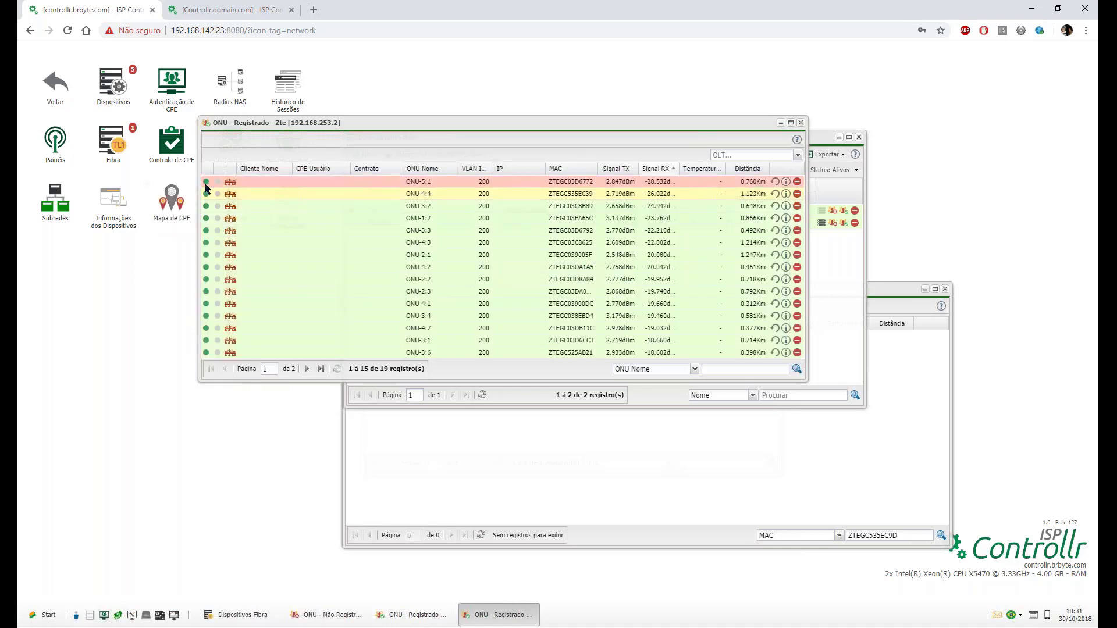
Delete the MAC search value in the lower ONU window and rerun the search unfiltered.
mouse_move(206, 186)
double_click(901, 535)
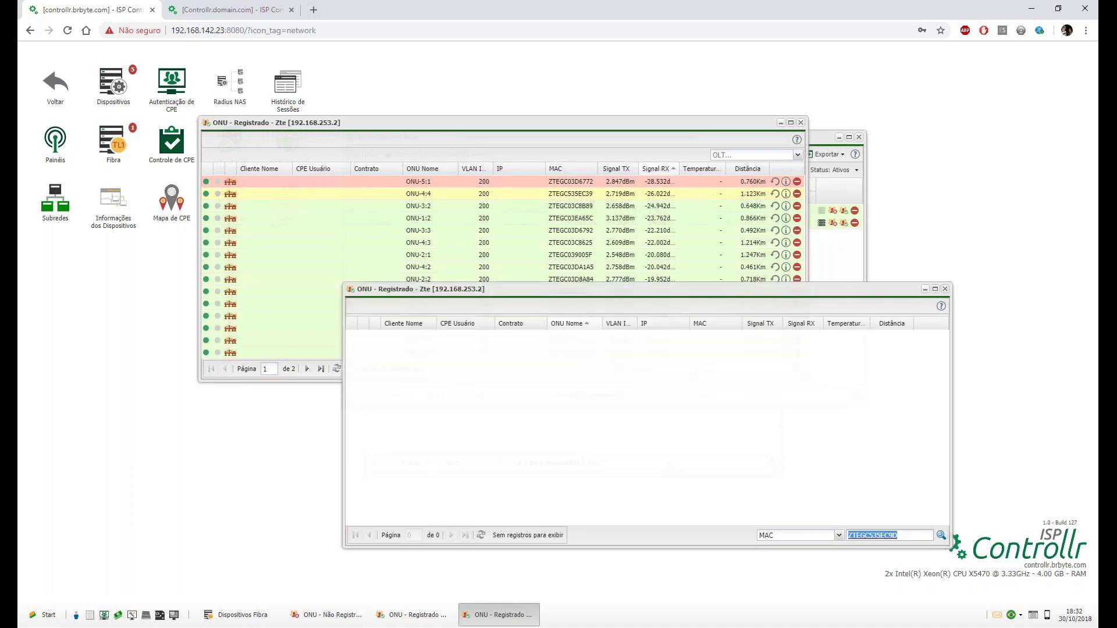
key(BackSpace)
click(941, 535)
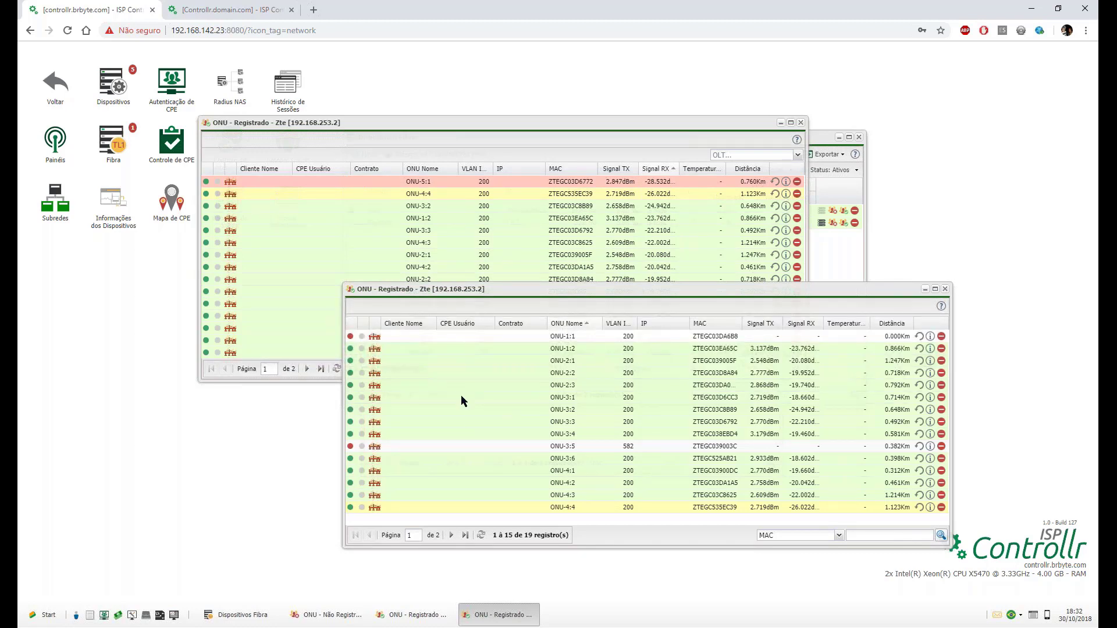
Switch between the fibre device list and Zte's registered-ONU windows to bring the lower list forward.
click(838, 278)
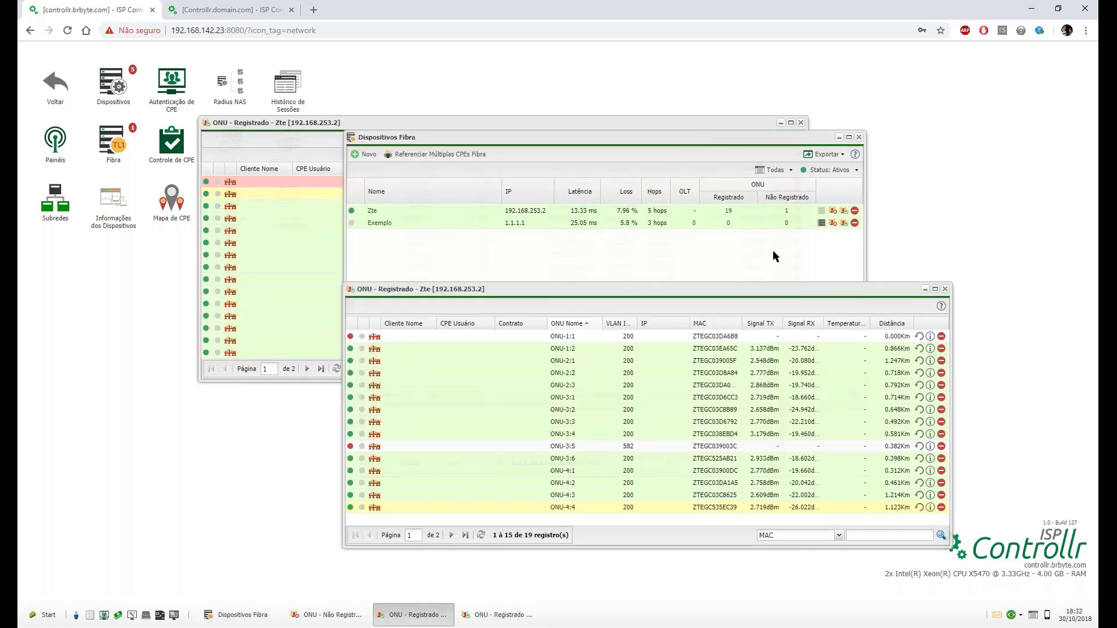
click(728, 210)
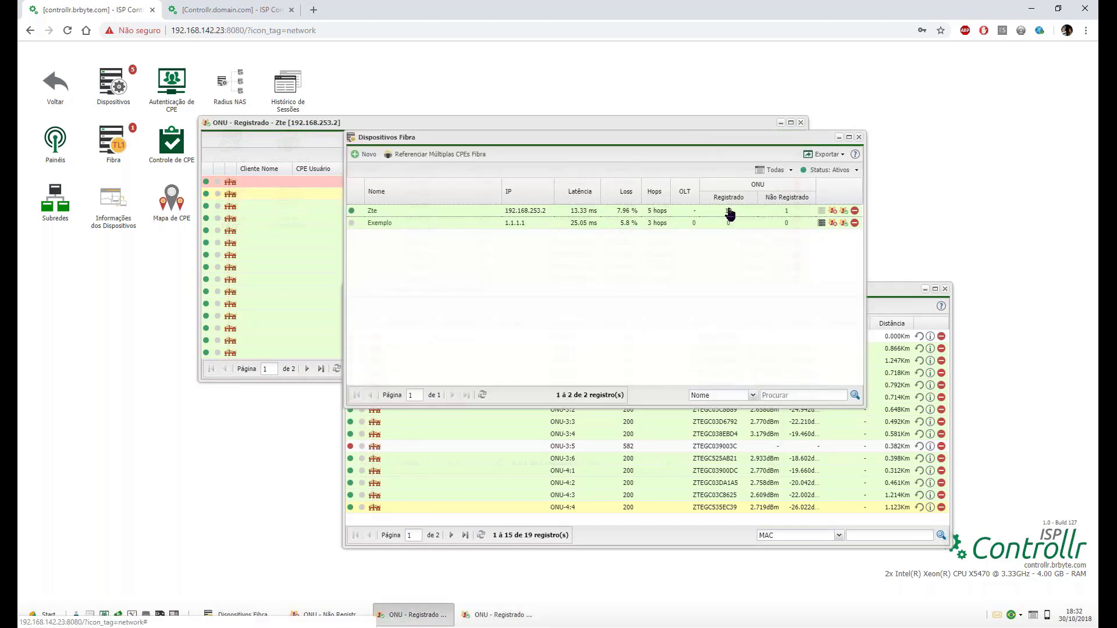
click(874, 291)
click(844, 272)
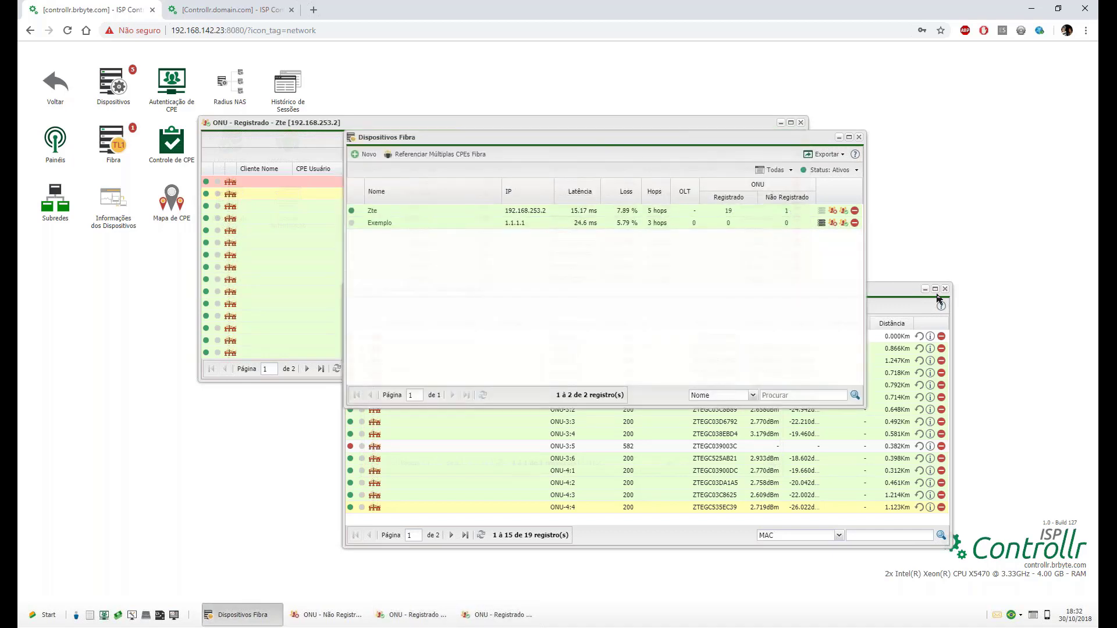
click(919, 302)
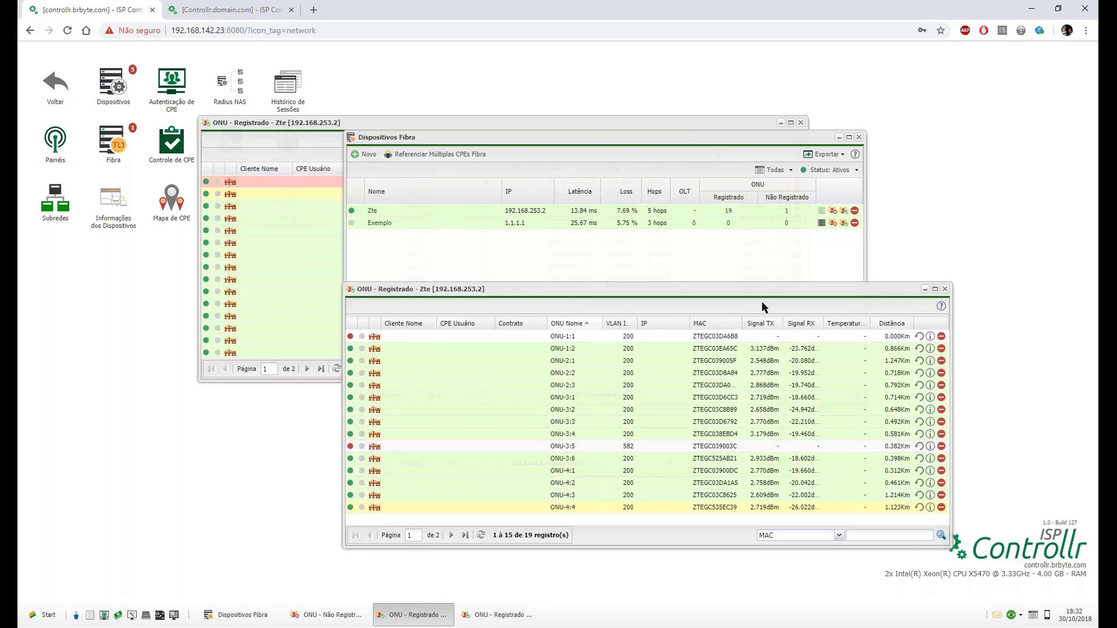
Close the lower registered-ONU list and the unregistered-ONU window, then open Zte's OLT settings.
click(945, 289)
click(578, 430)
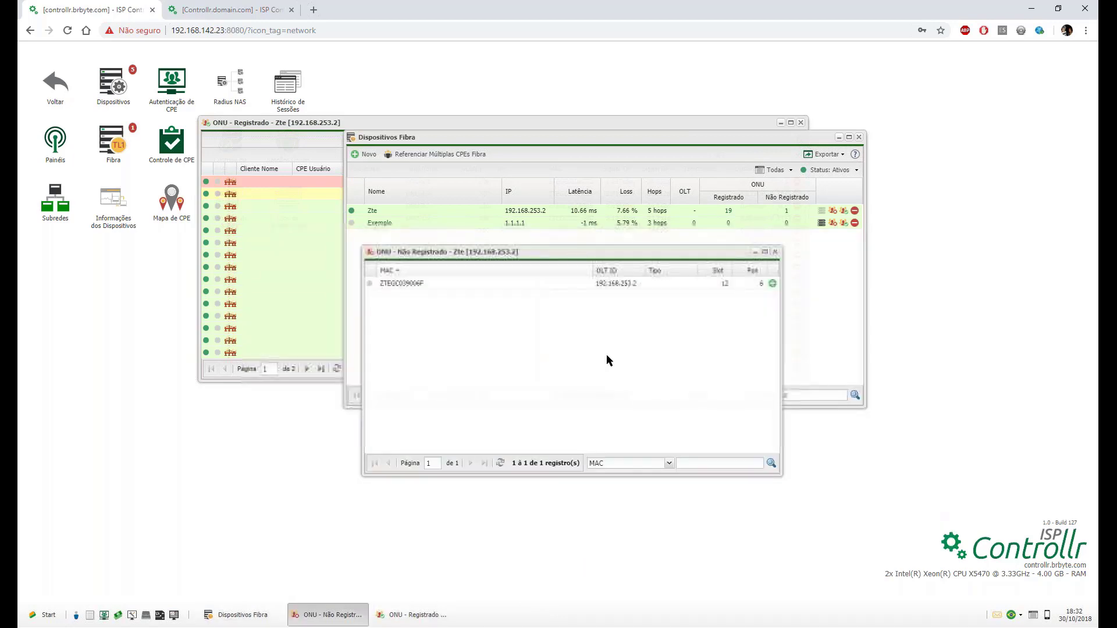
click(775, 252)
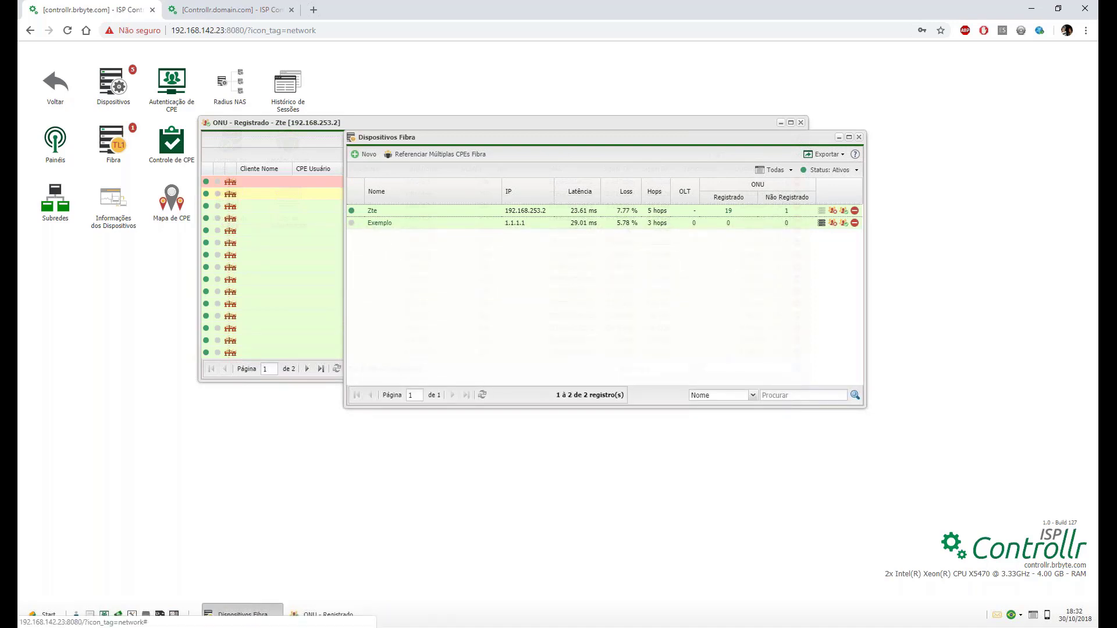
click(372, 212)
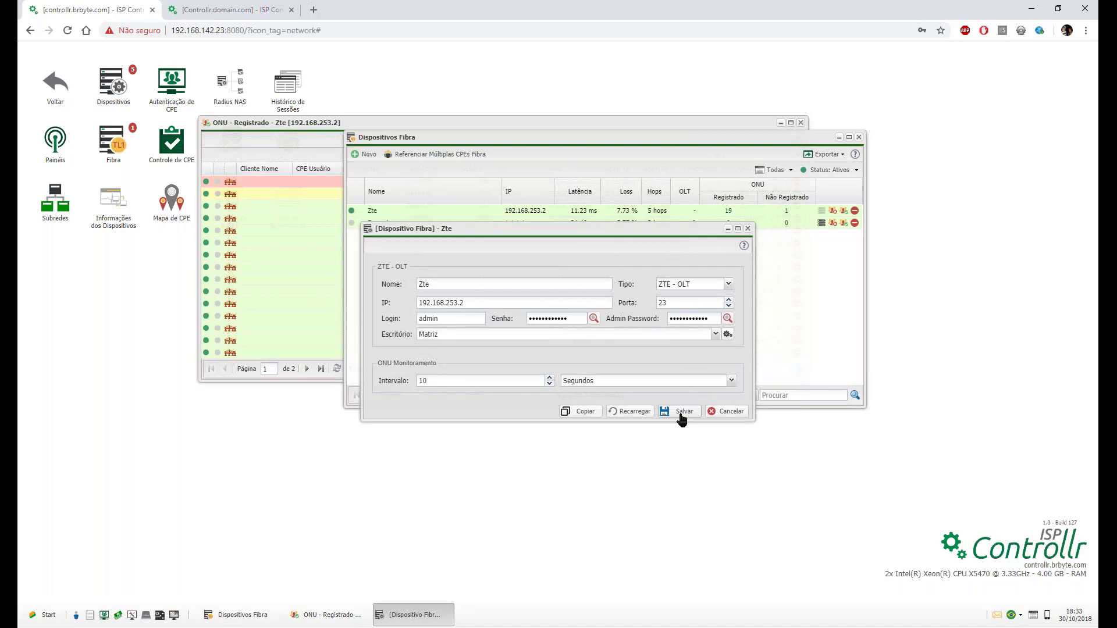
Set the Zte OLT's Intervalo from 10 to 30 seconds, save, and close the dialog.
double_click(459, 381)
text(30)
click(684, 412)
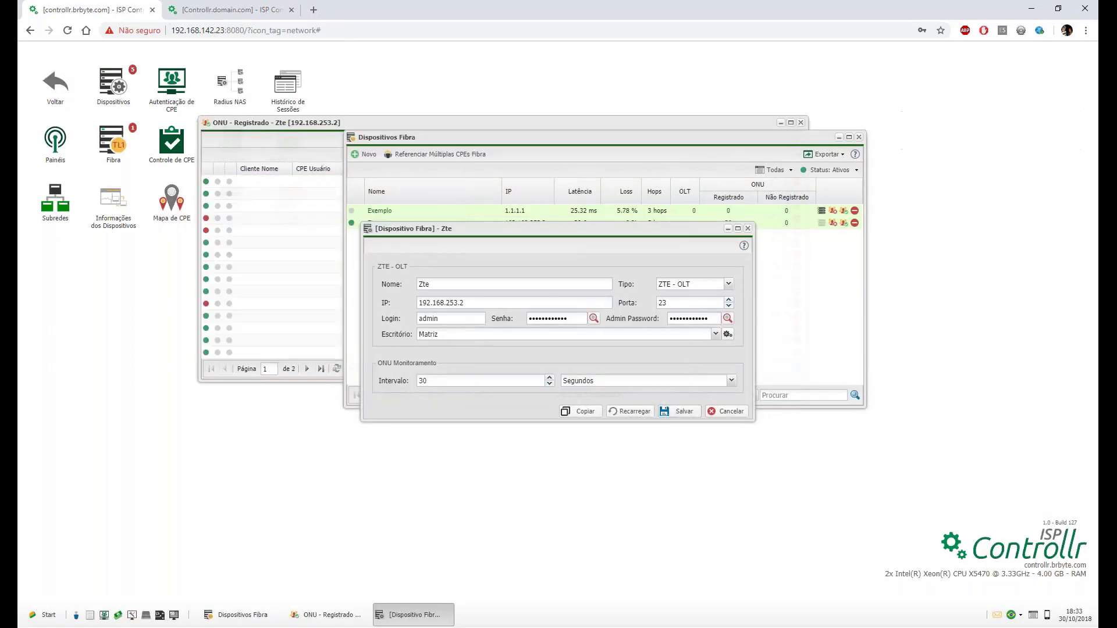
click(748, 229)
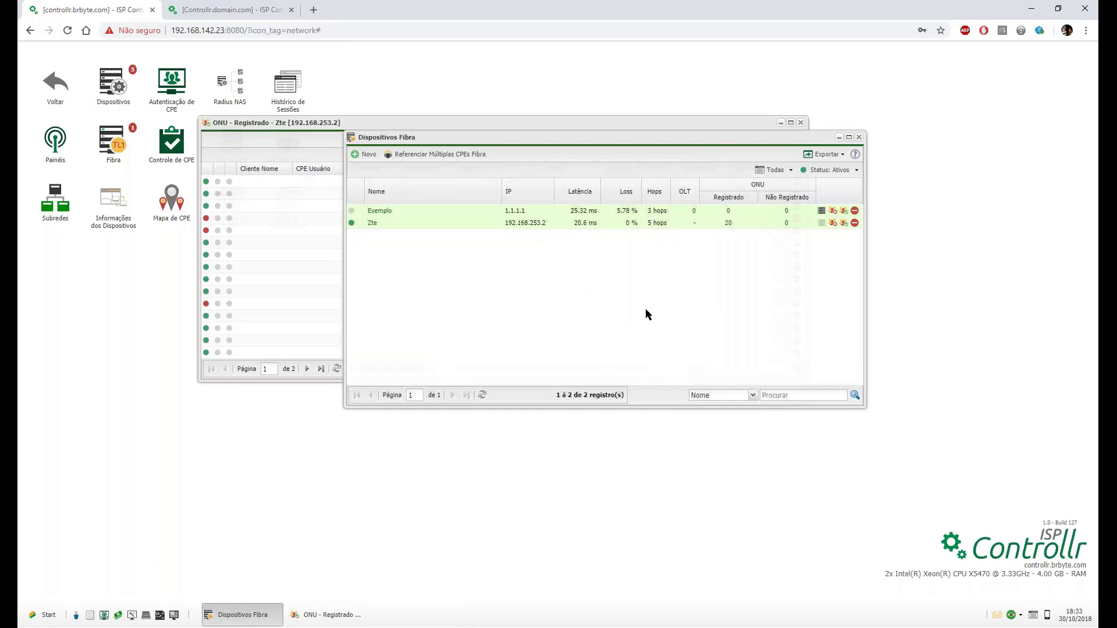
Show the PON ID column in the registered-ONU grid and sort the ONUs by it.
click(313, 125)
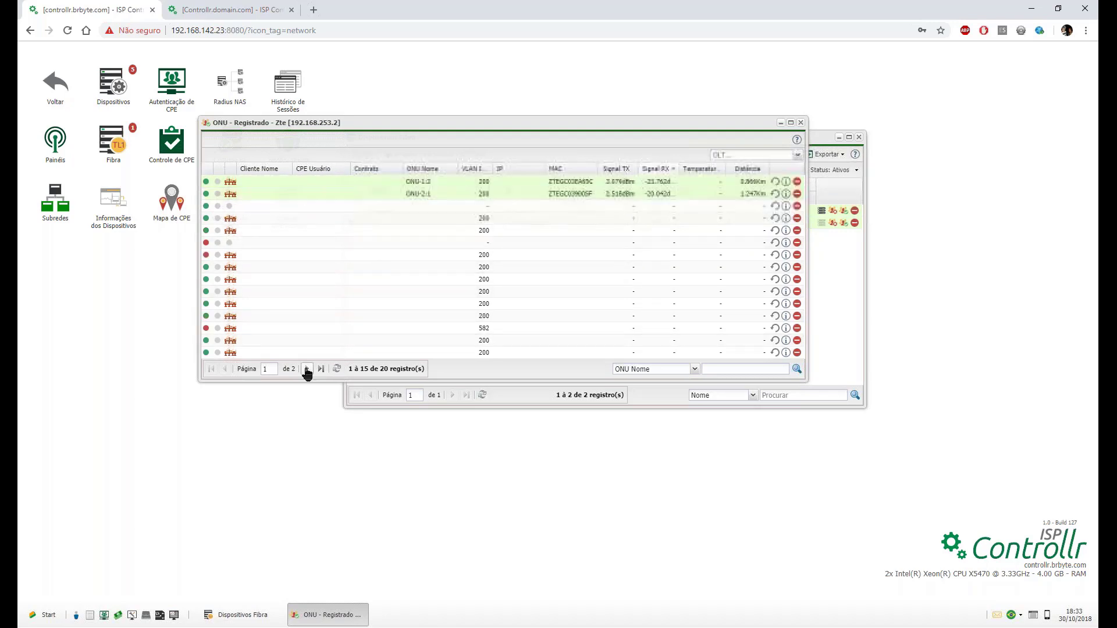
click(541, 169)
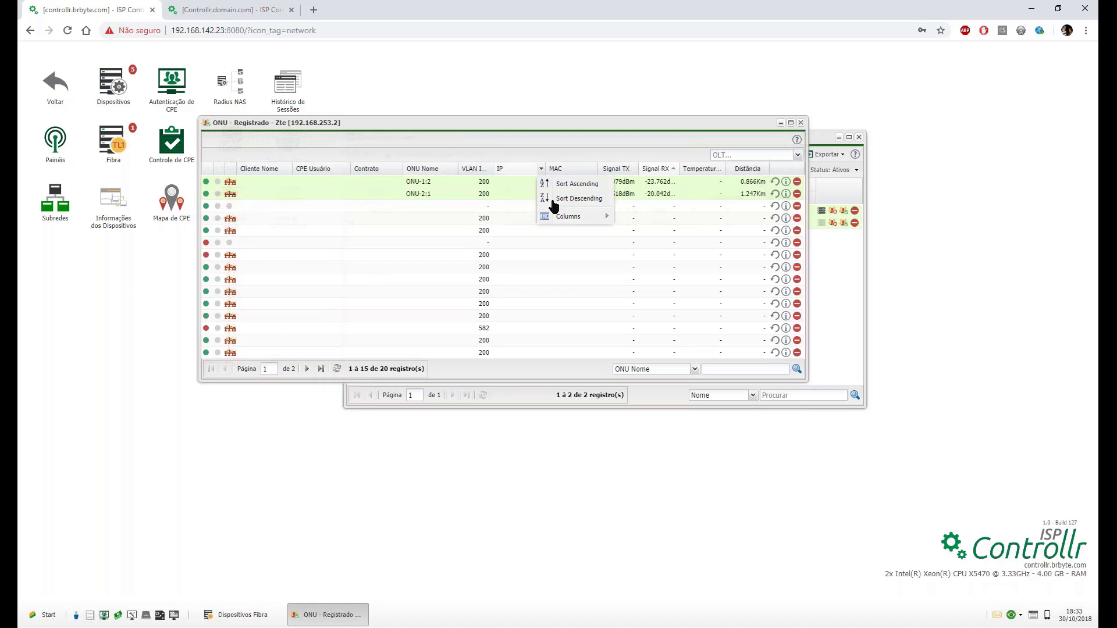
mouse_move(576, 216)
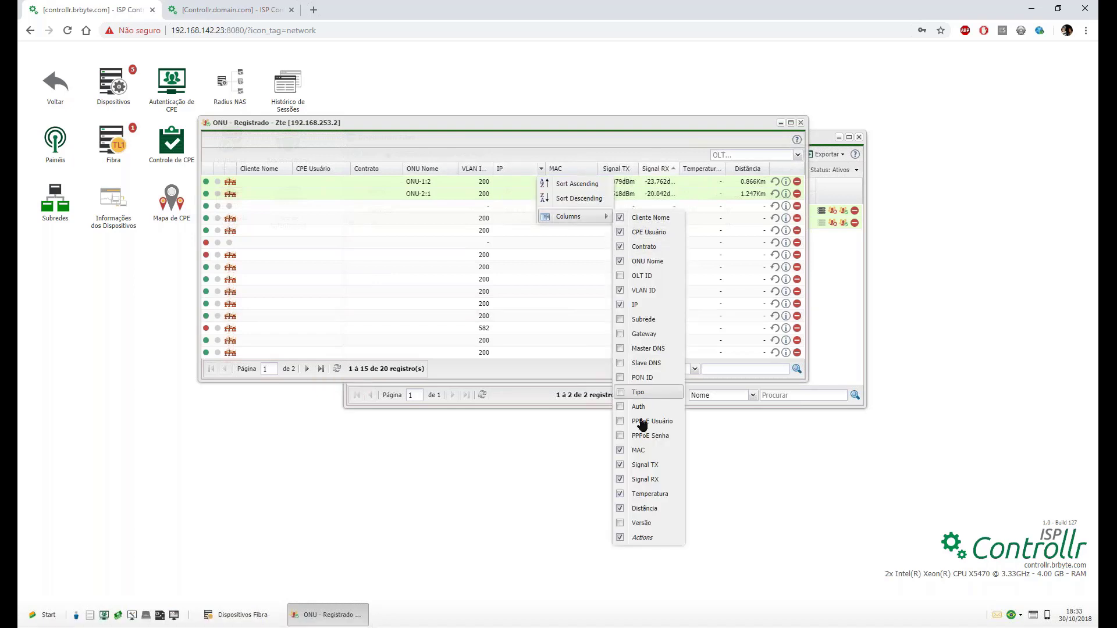
click(643, 379)
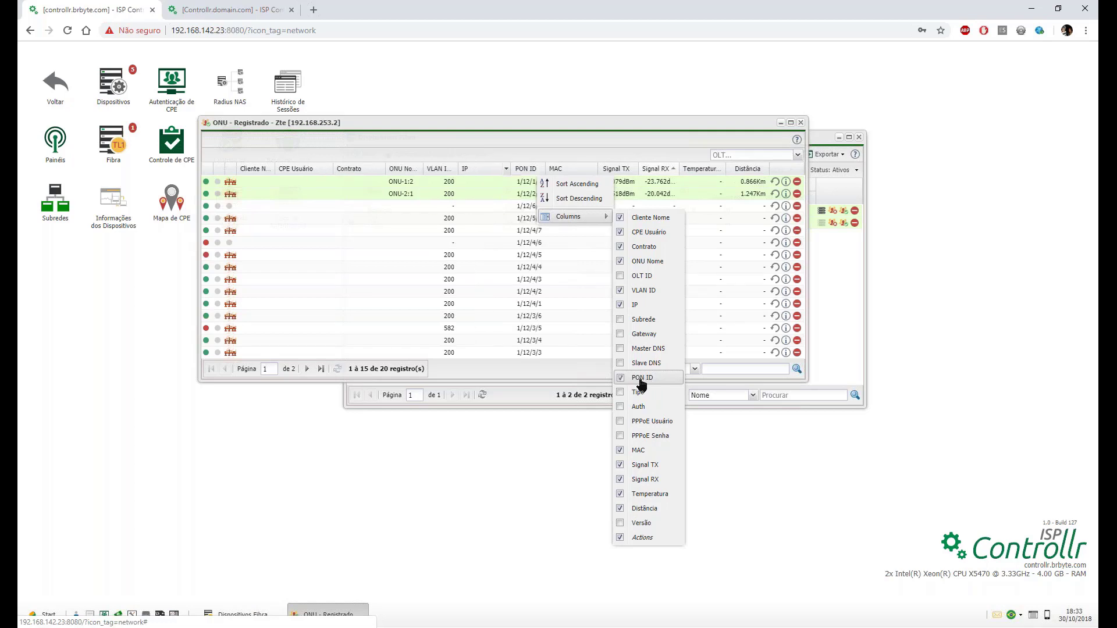
click(524, 367)
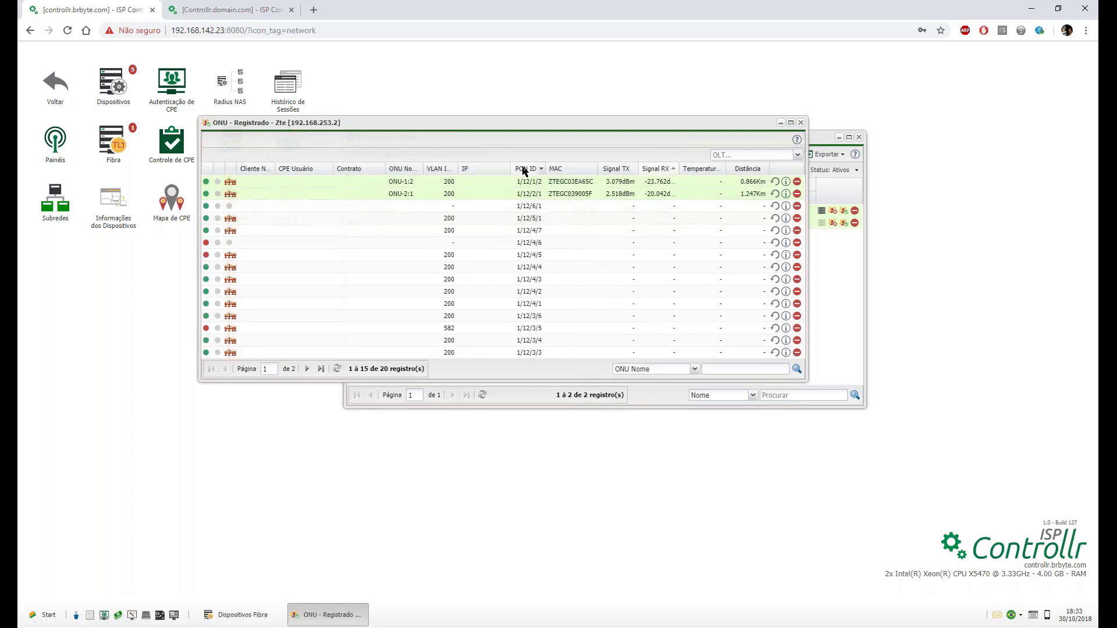
click(524, 168)
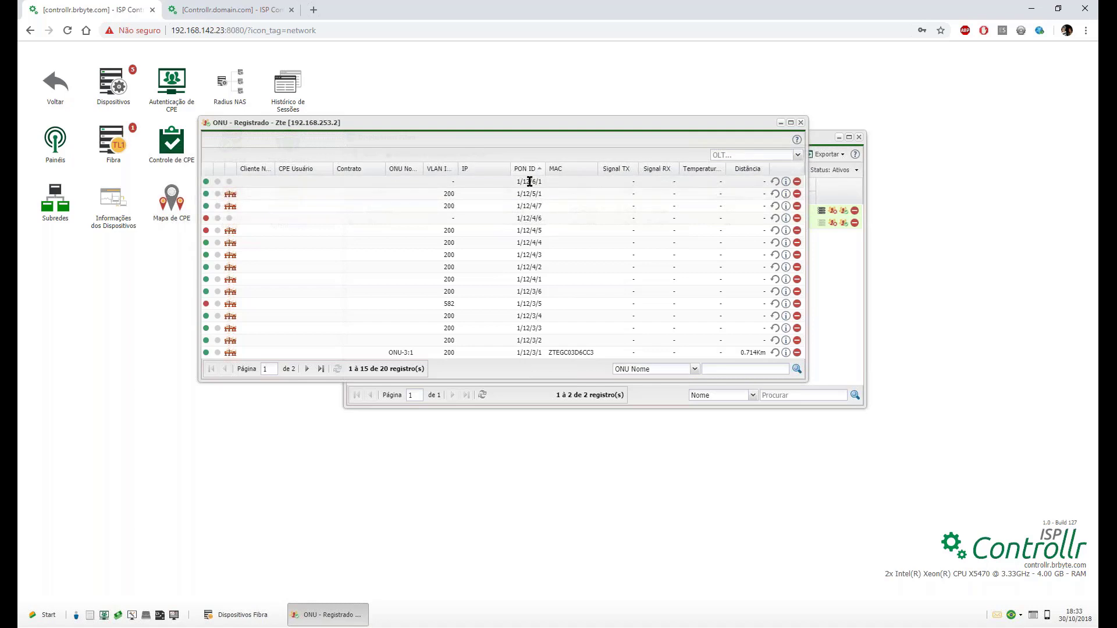
Widen the registered-ONU window to show all columns and inspect ONU_Carlos's MAC and -11.332 dBm Signal RX.
click(776, 183)
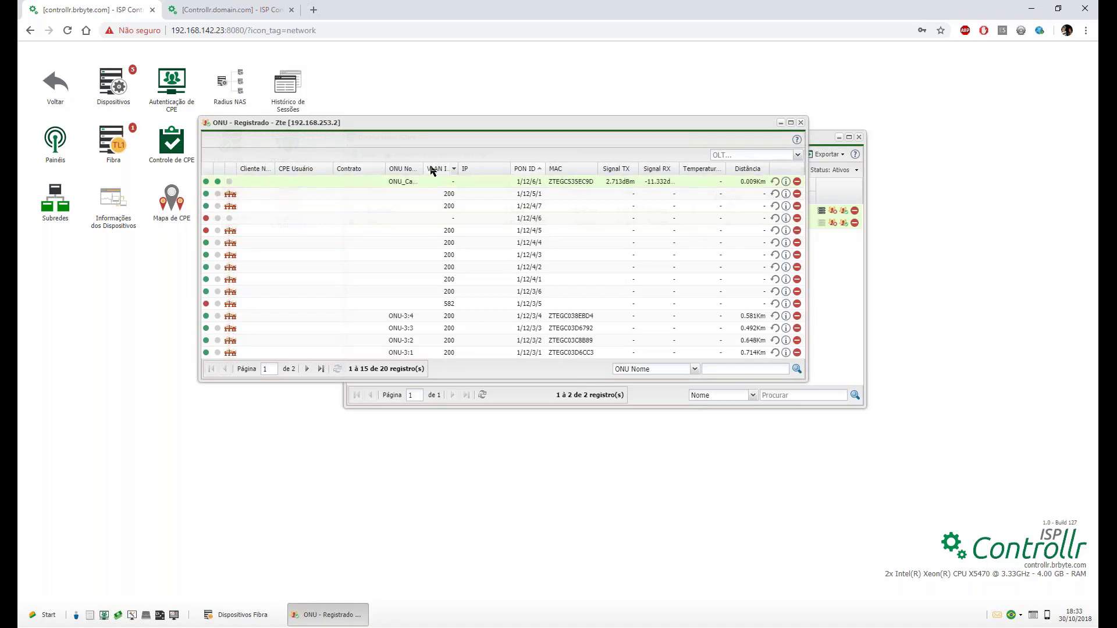
drag(423, 167, 441, 167)
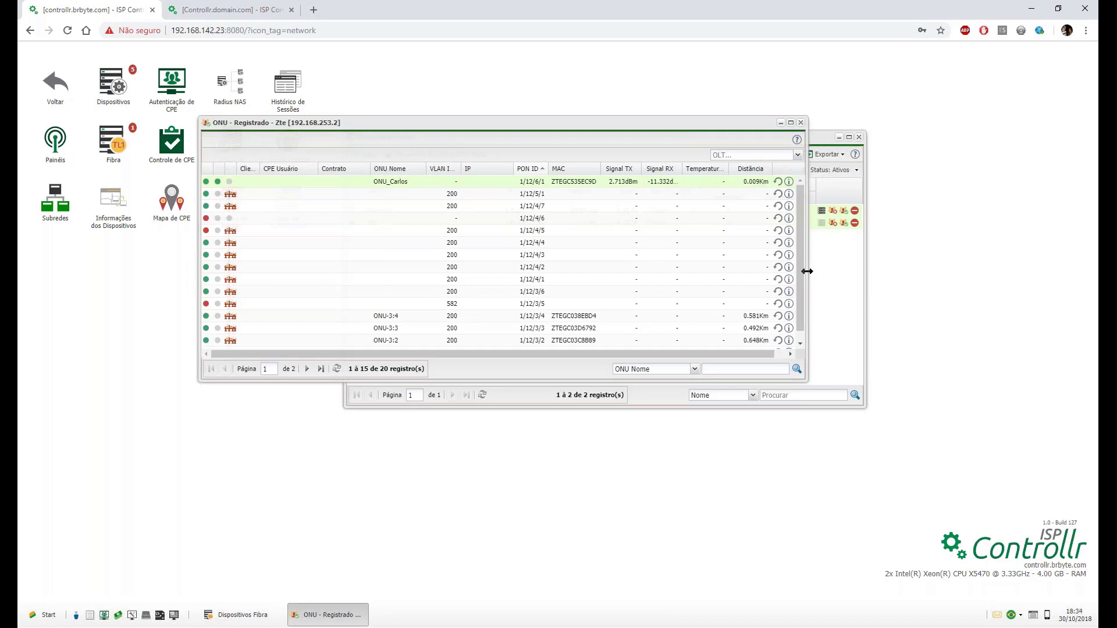
drag(807, 271, 862, 269)
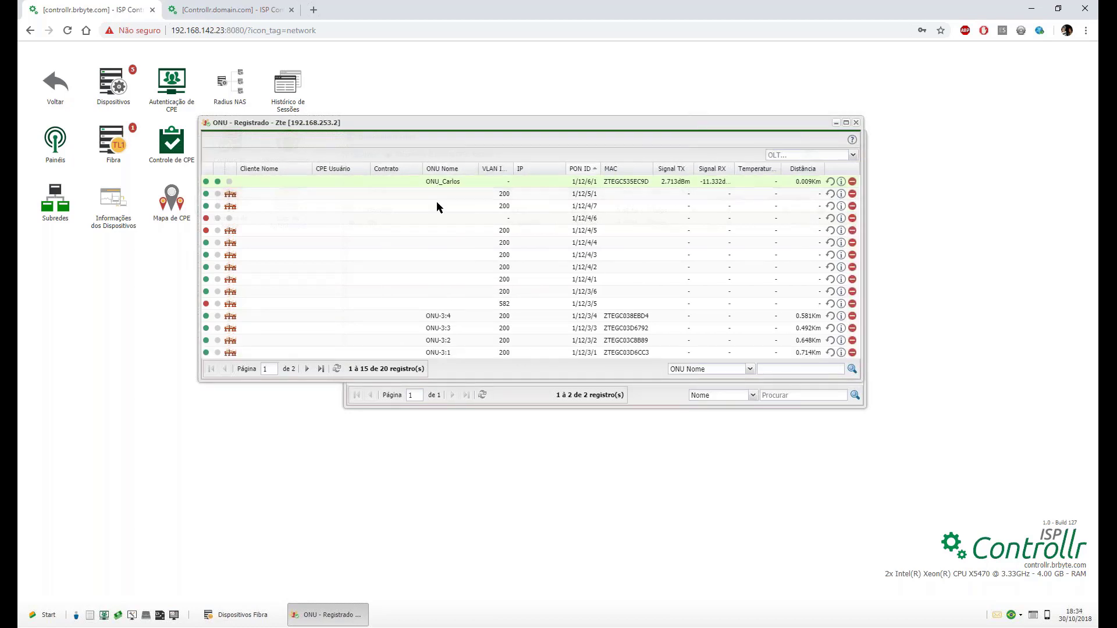
double_click(626, 181)
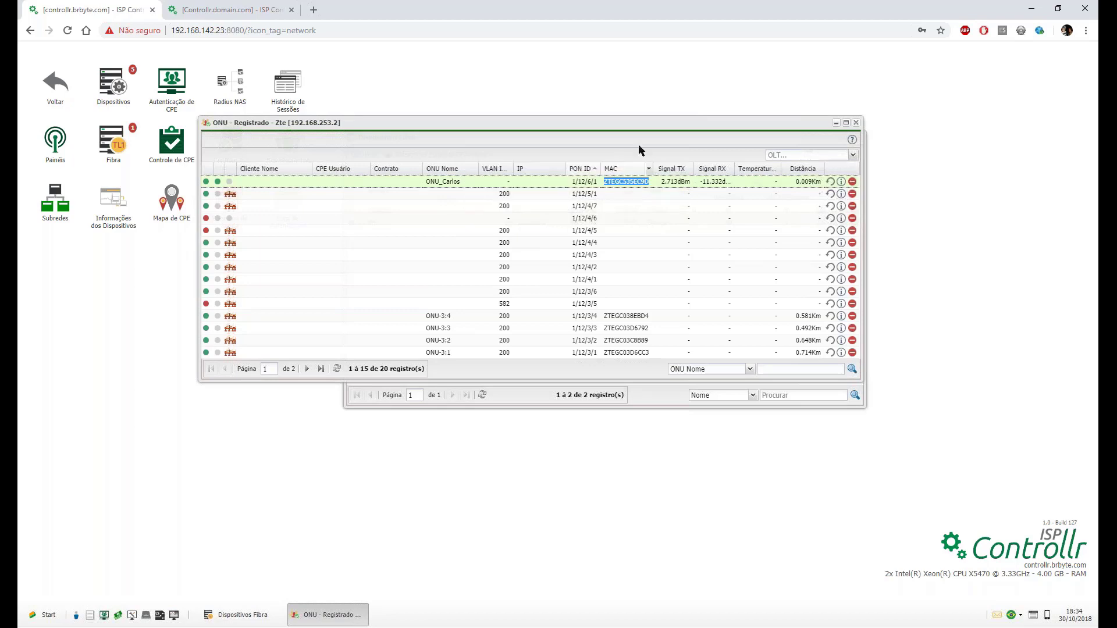
click(675, 180)
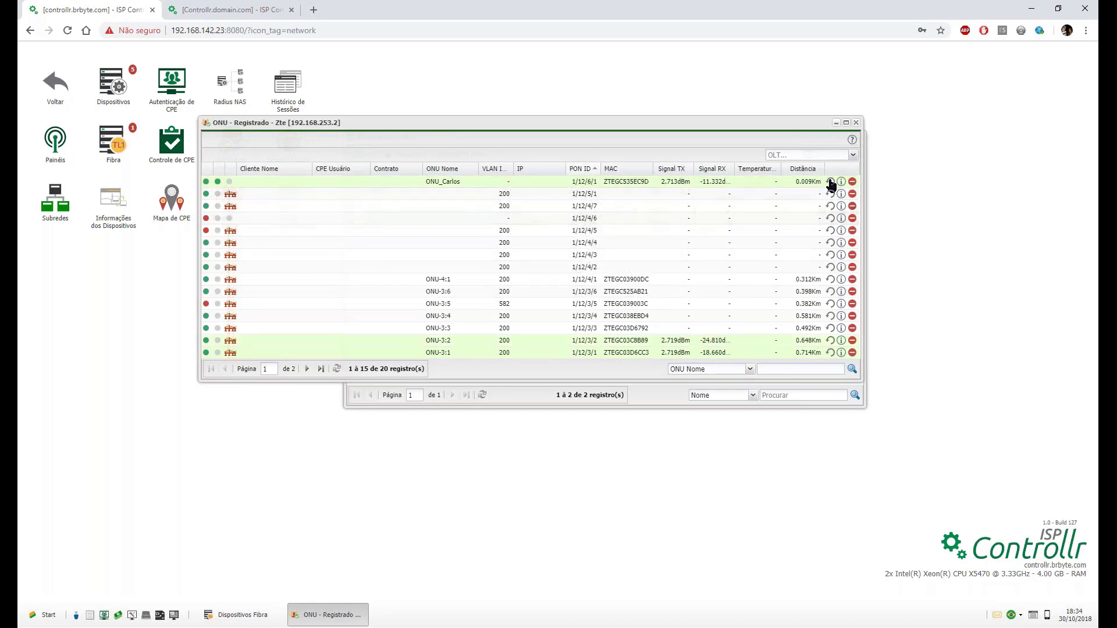
mouse_move(830, 182)
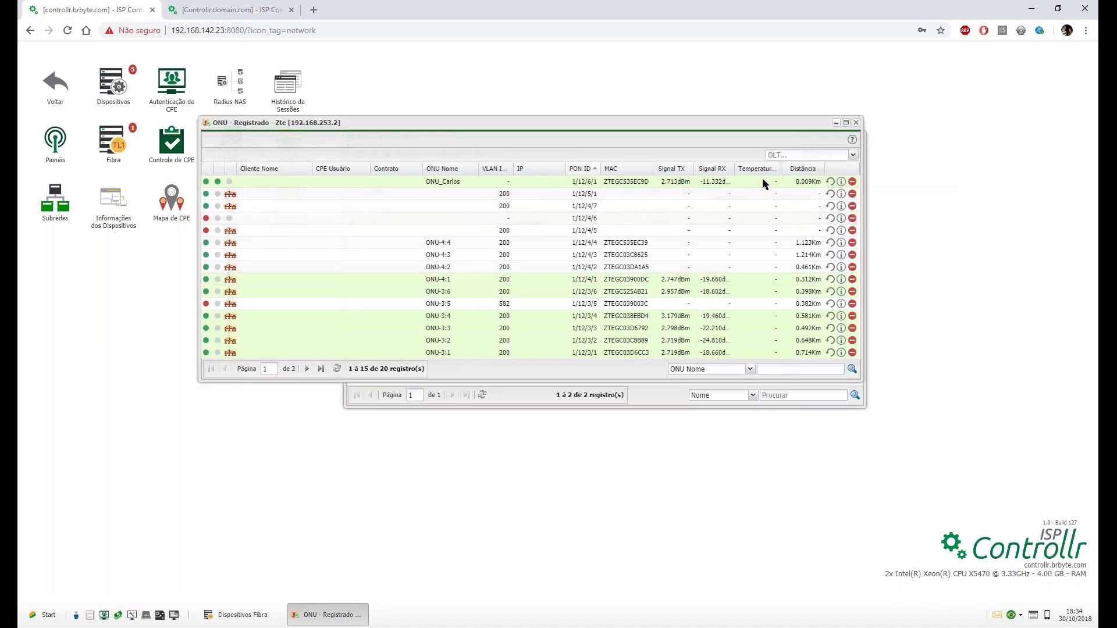
drag(710, 182, 727, 182)
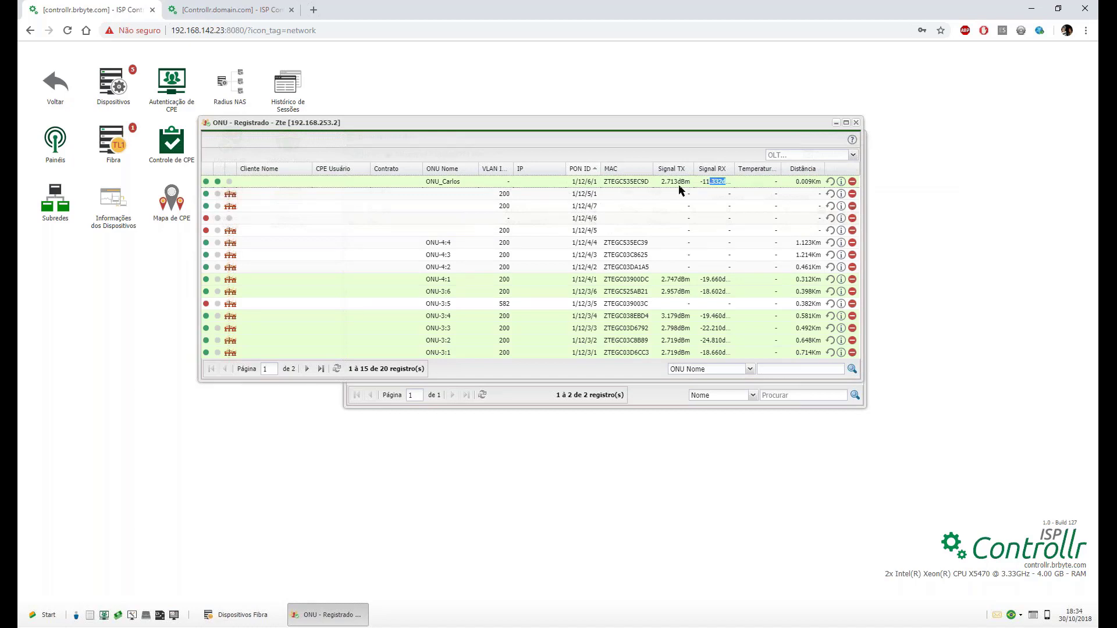
double_click(767, 181)
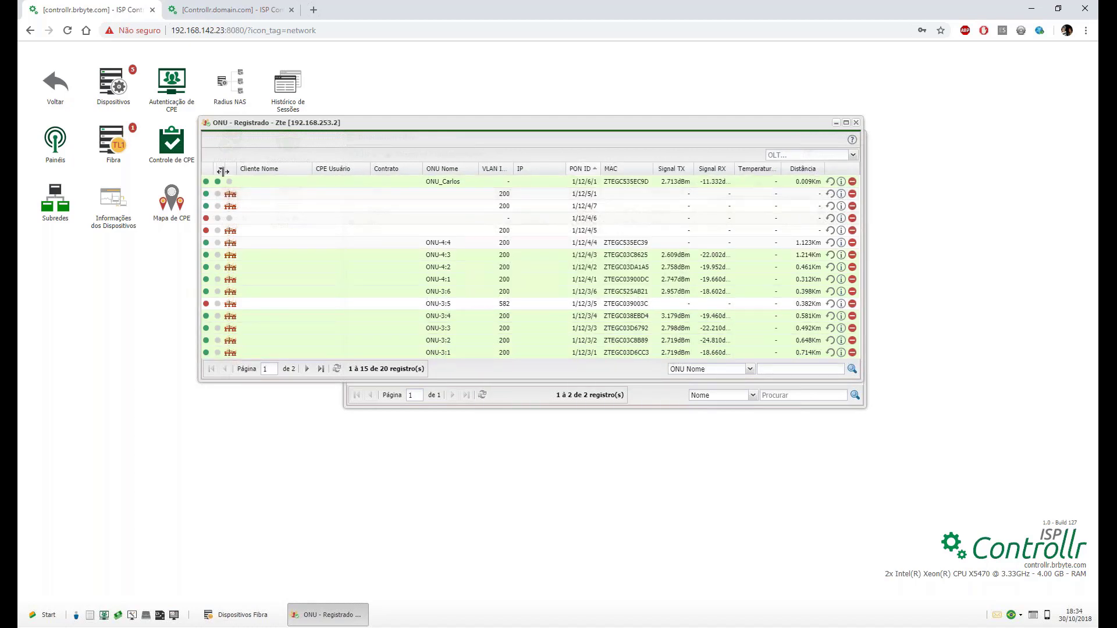
Open ONU_Carlos's details and choose the 'teste' customer, their contract and CPE login.
click(840, 182)
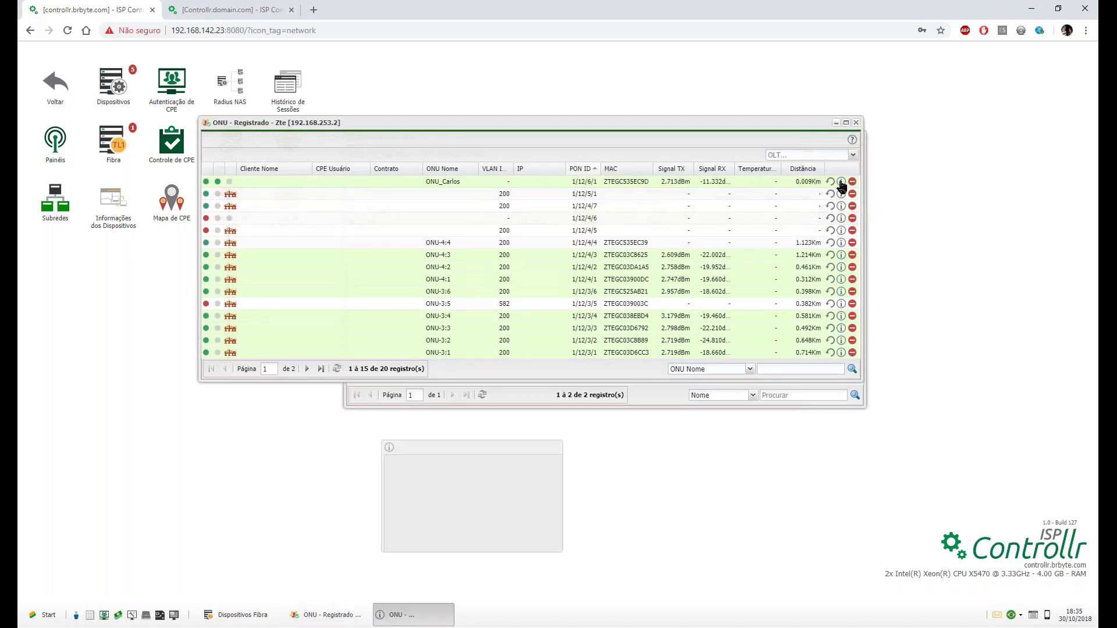
drag(601, 204, 760, 100)
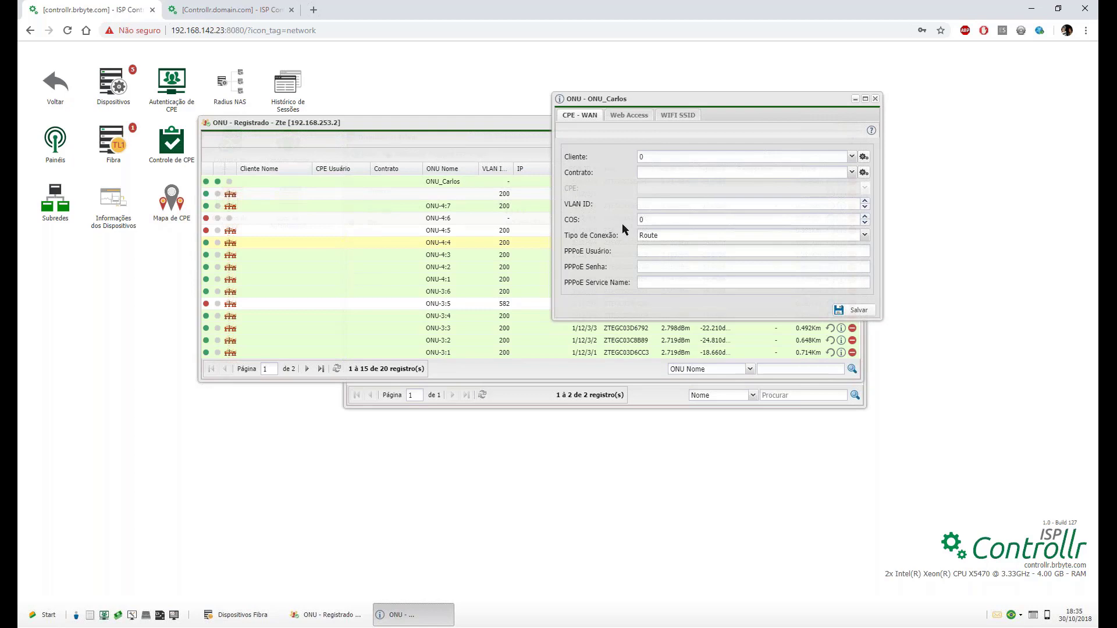
click(658, 155)
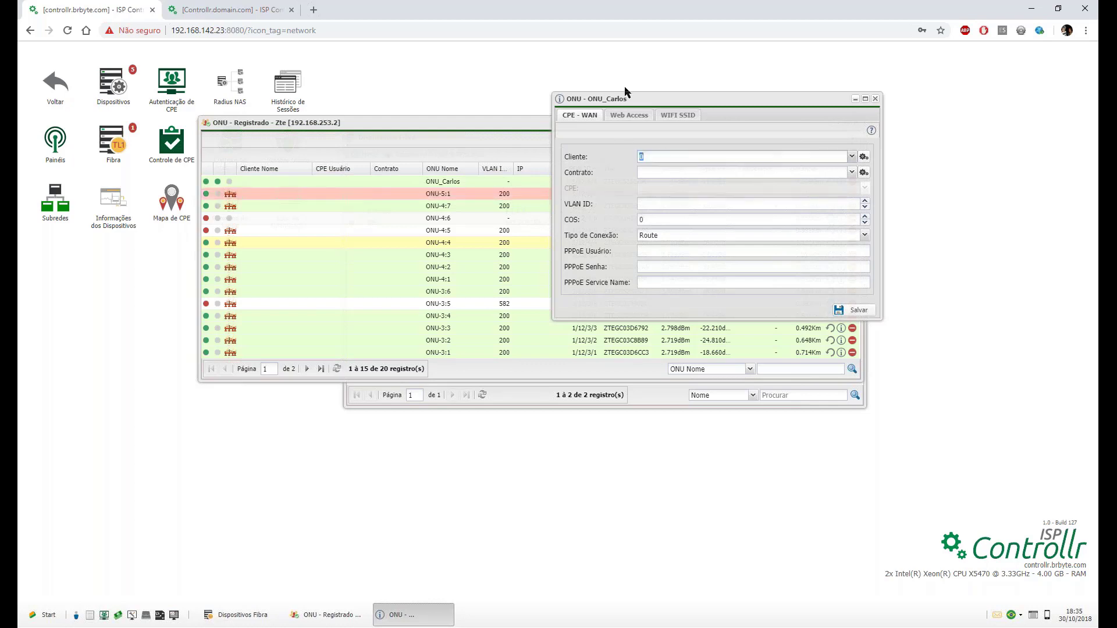
text(teste teste)
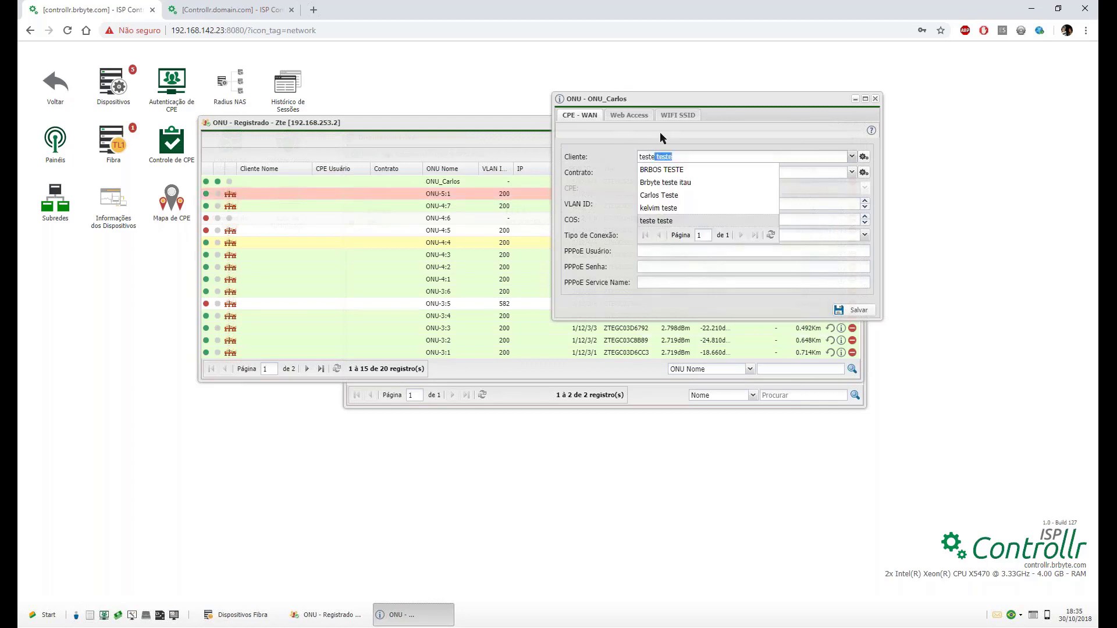
click(678, 199)
click(675, 176)
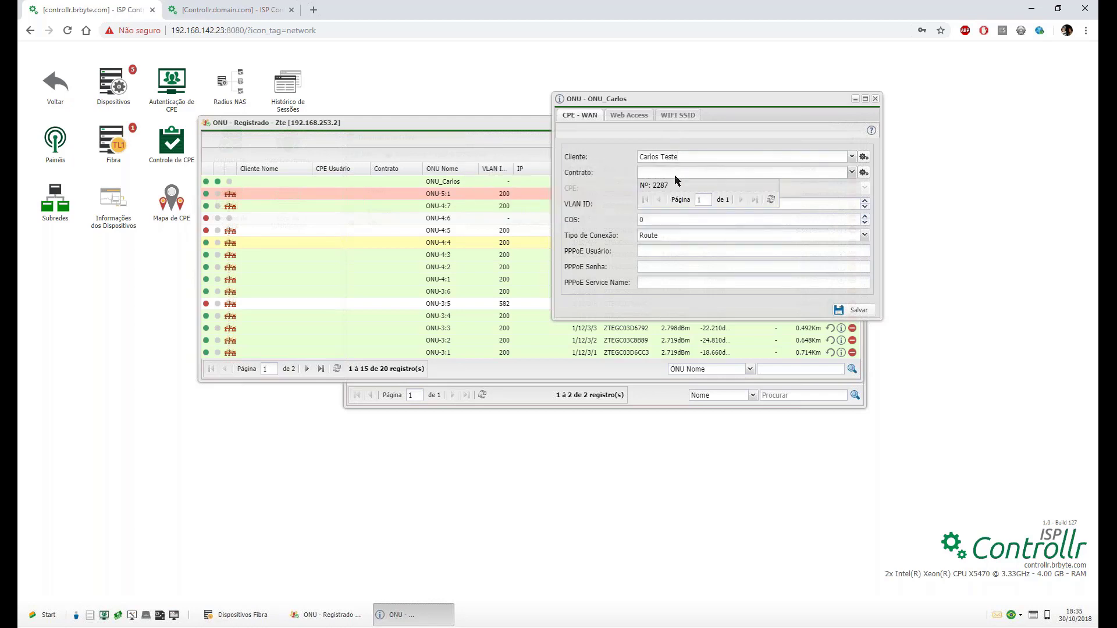
click(645, 196)
click(648, 186)
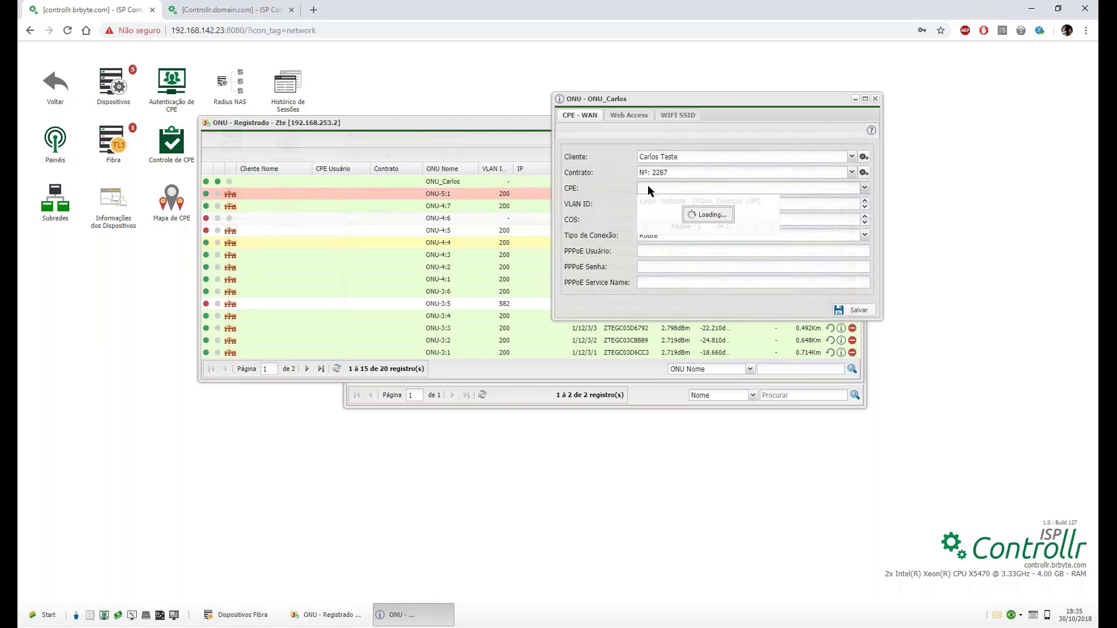
click(641, 201)
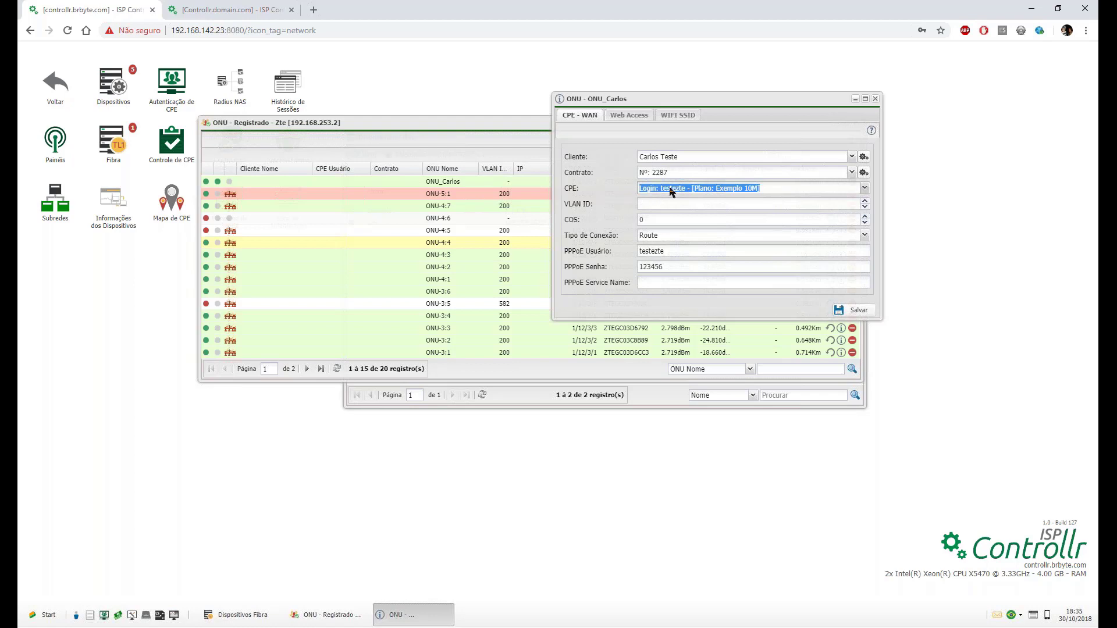
Enter VLAN ID 200, set COS to 0, and check the PPPoE user against the other tab.
click(657, 202)
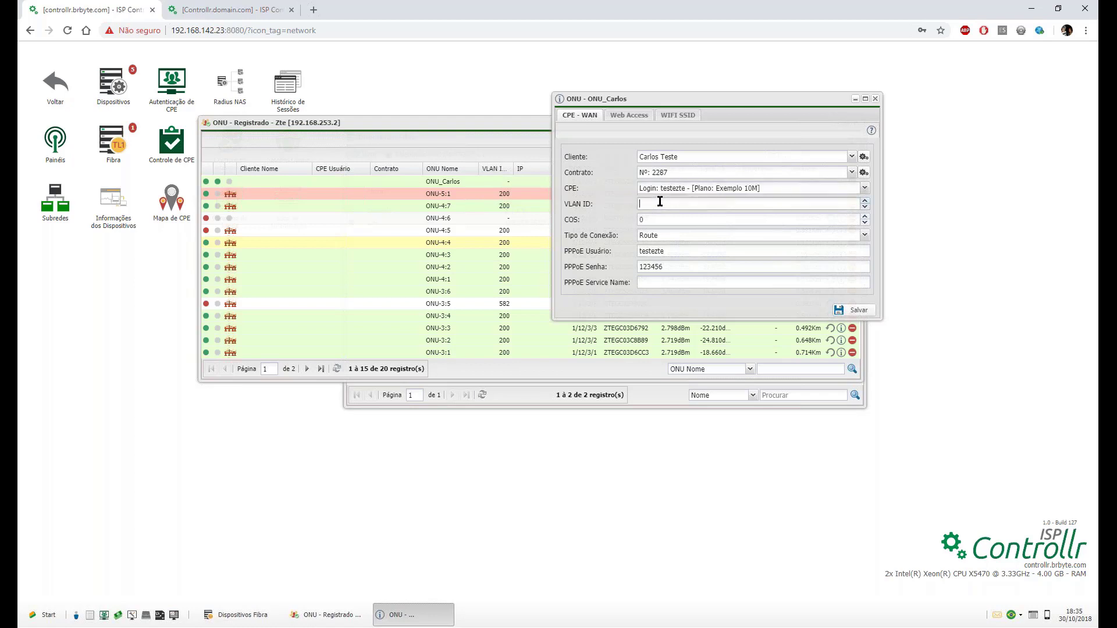
text(200)
click(866, 220)
text(3)
click(866, 222)
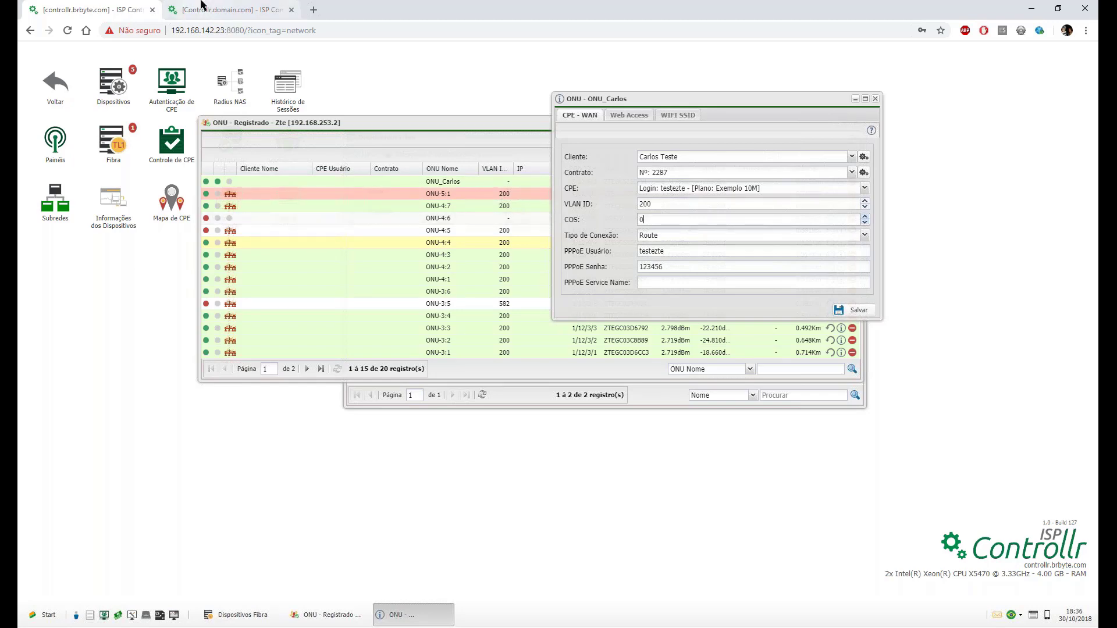
click(230, 10)
click(93, 10)
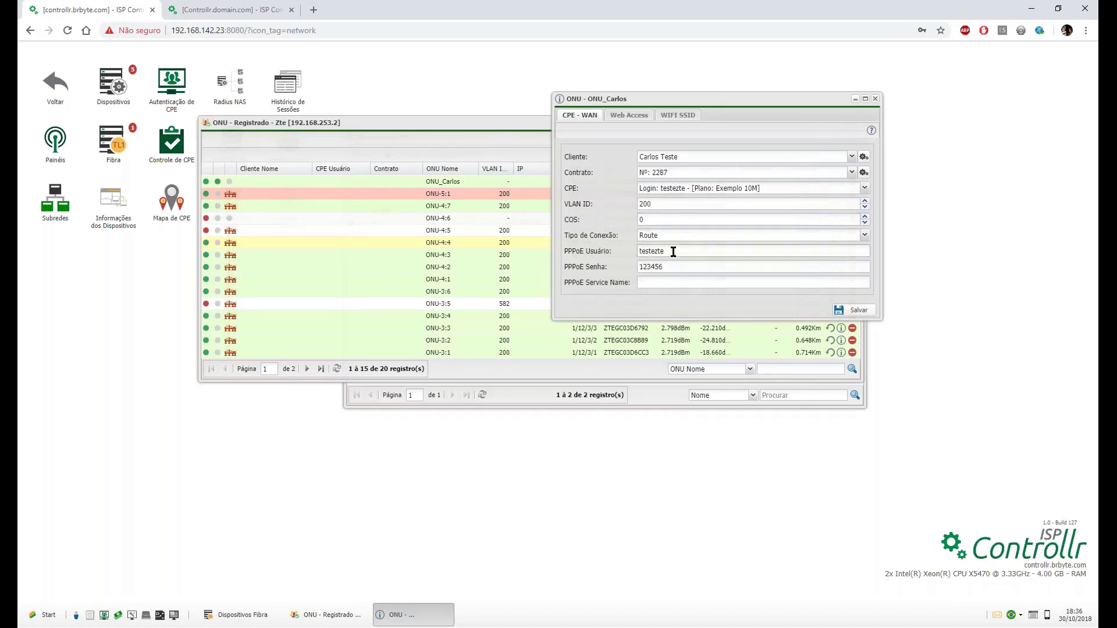
drag(672, 252, 633, 254)
After checking the CPE in the other tab, set ONU_Carlos's connection type to Bridge and save.
click(230, 10)
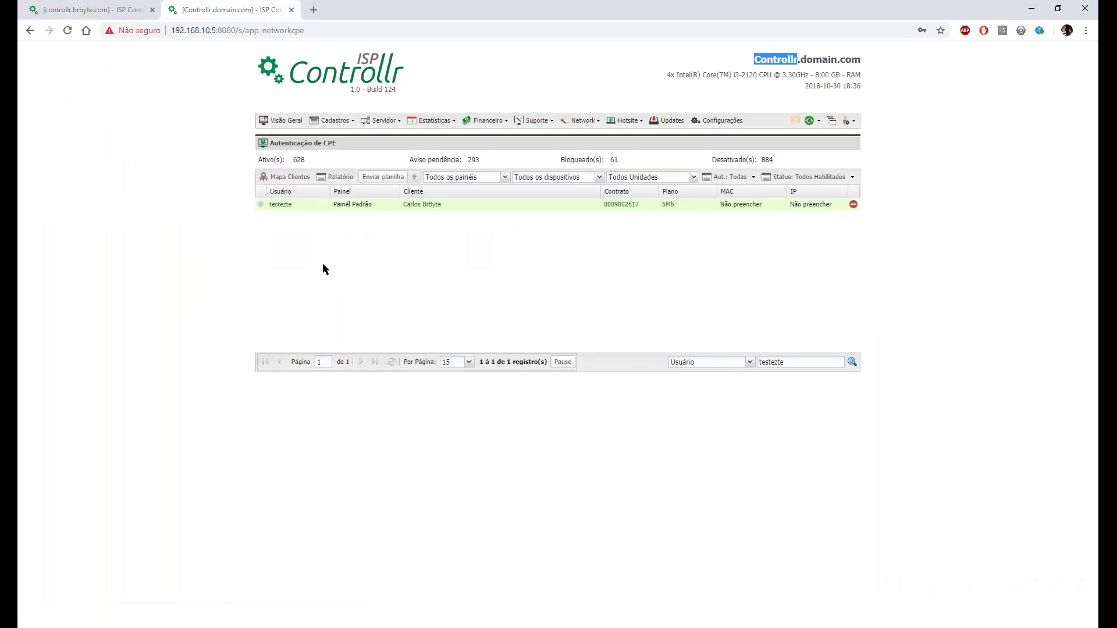
mouse_move(260, 207)
click(85, 10)
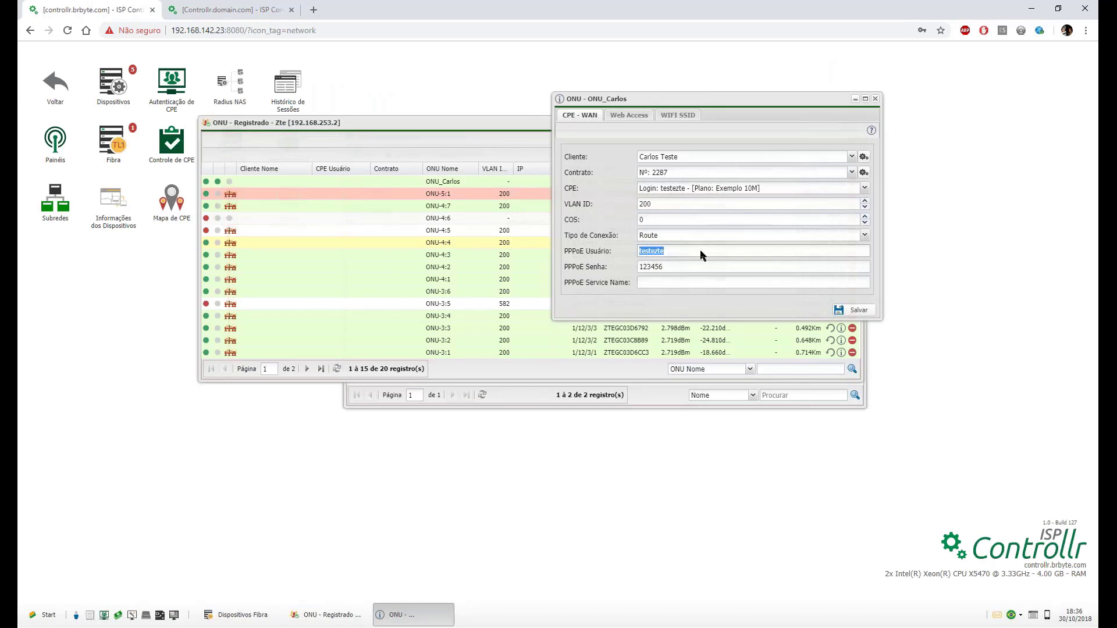
click(669, 234)
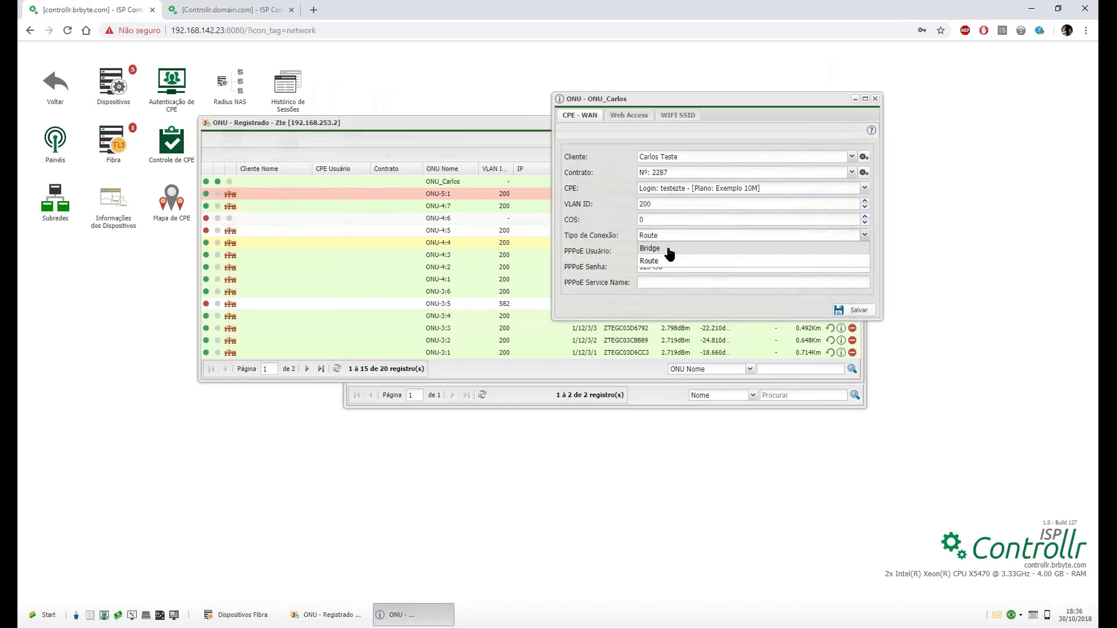
click(669, 250)
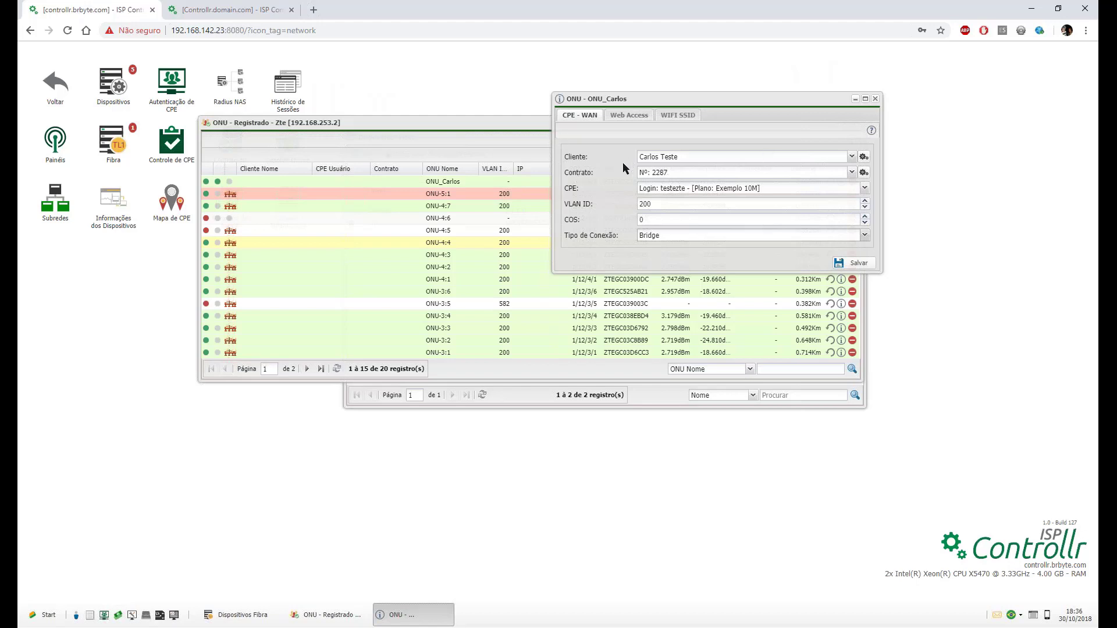
click(859, 264)
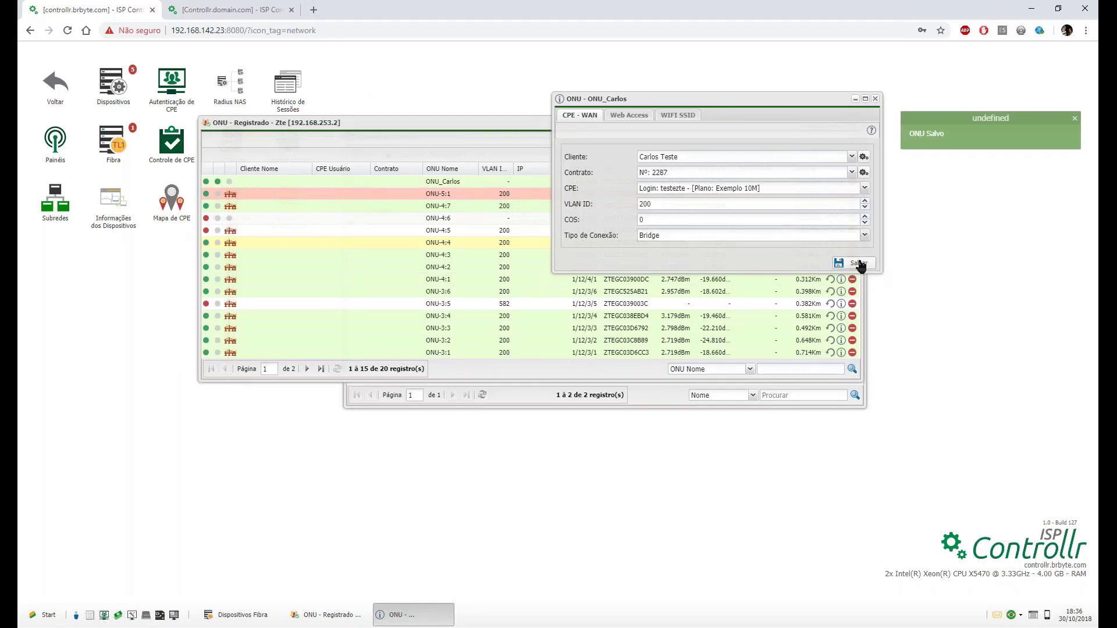
drag(722, 98, 700, 417)
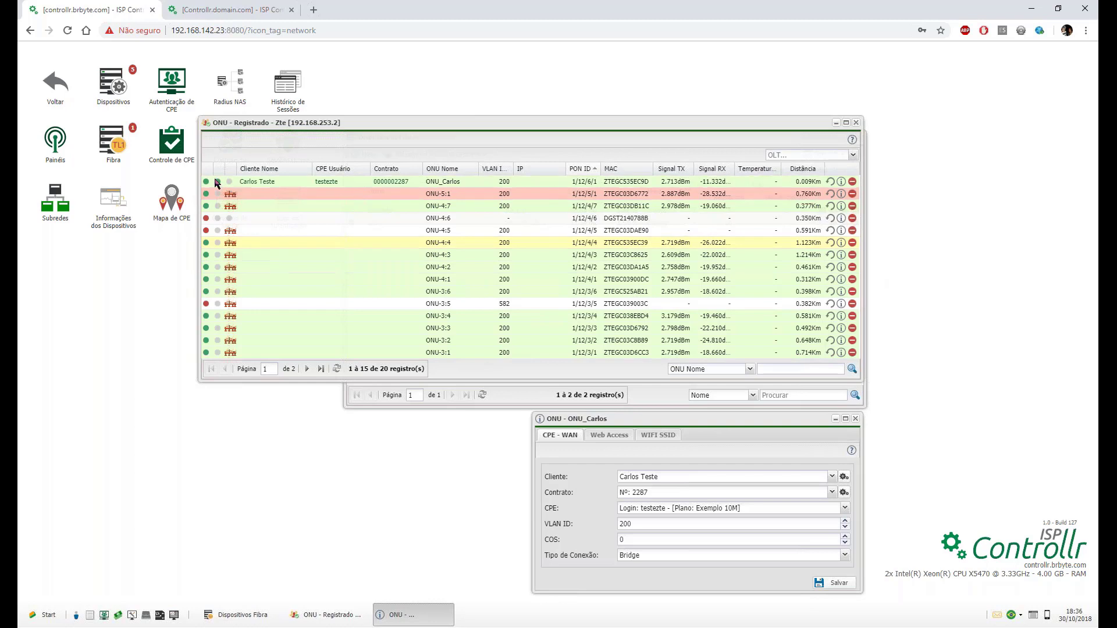
mouse_move(216, 182)
click(223, 7)
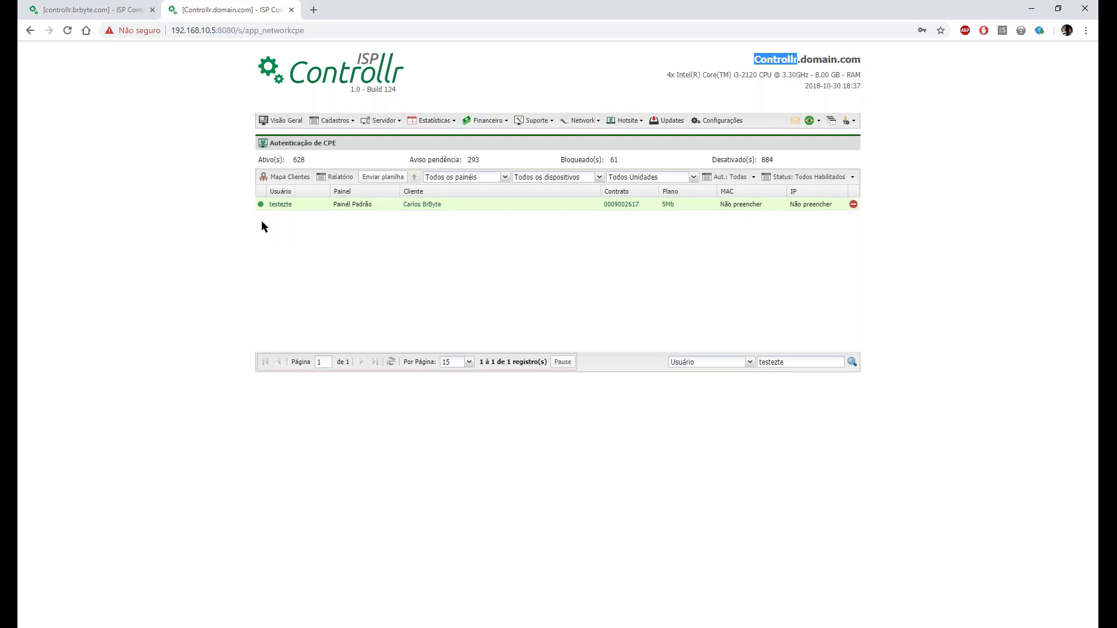
click(106, 8)
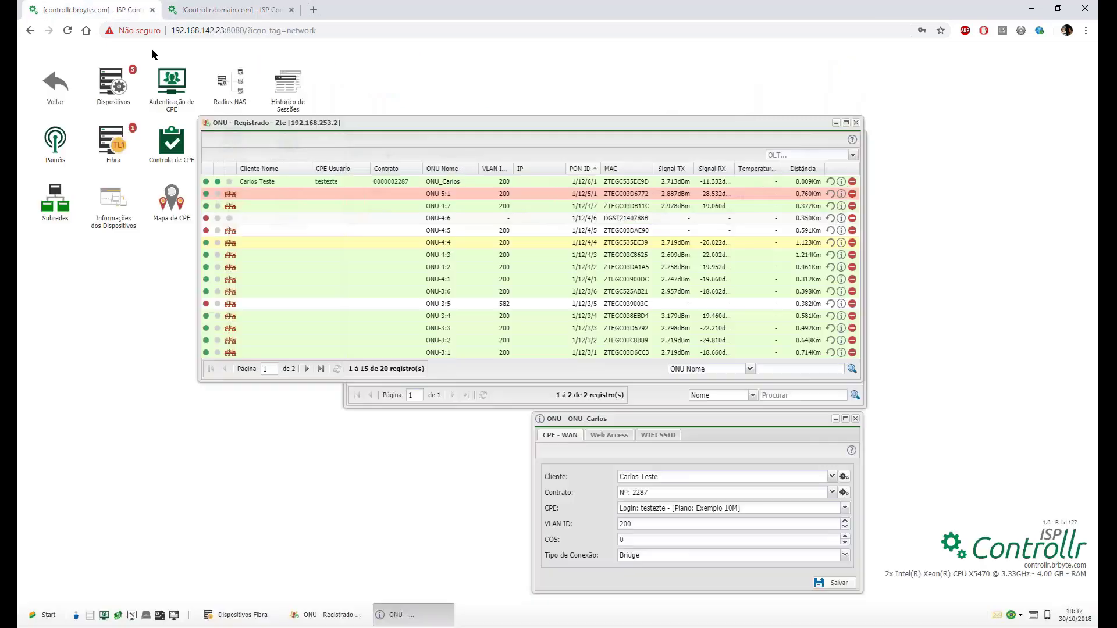
Register Zte's unregistered ONU under the name 'Teste'.
click(637, 397)
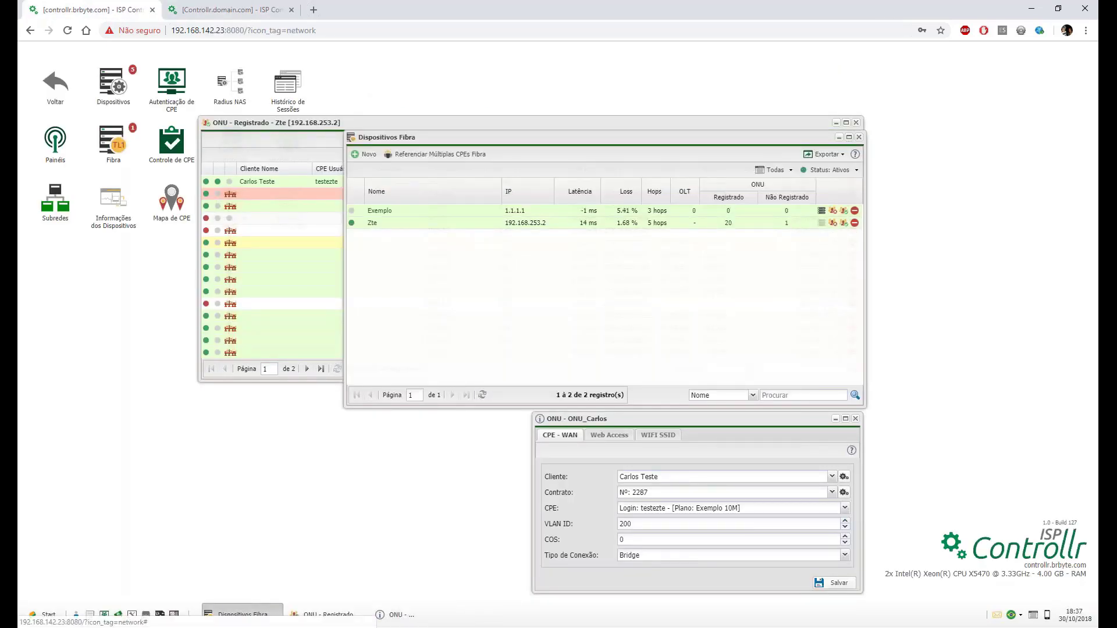
click(786, 223)
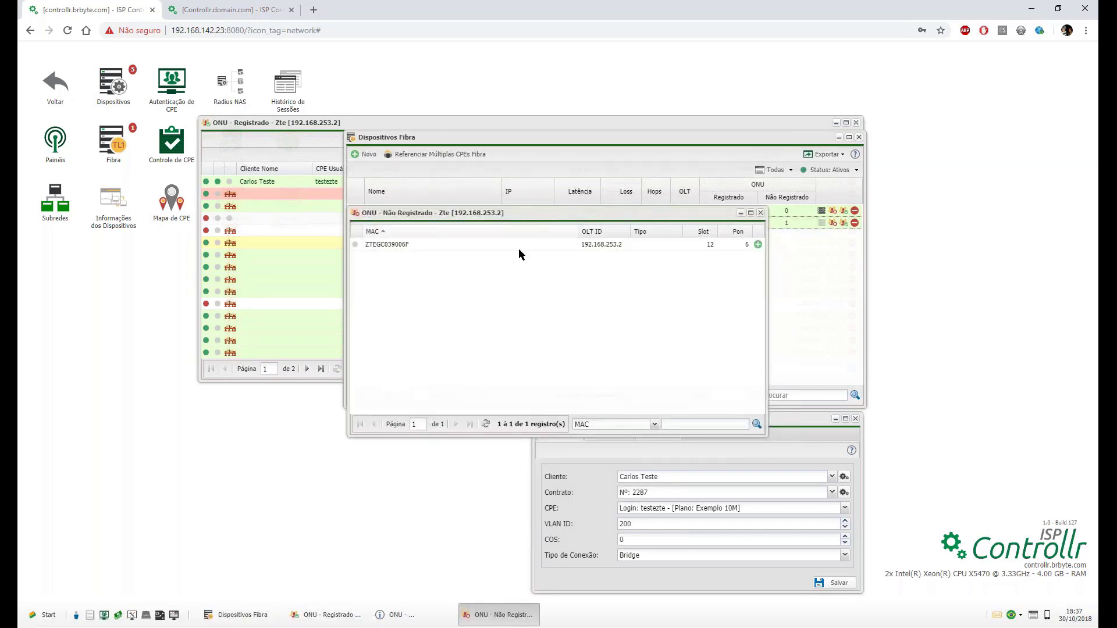
click(758, 245)
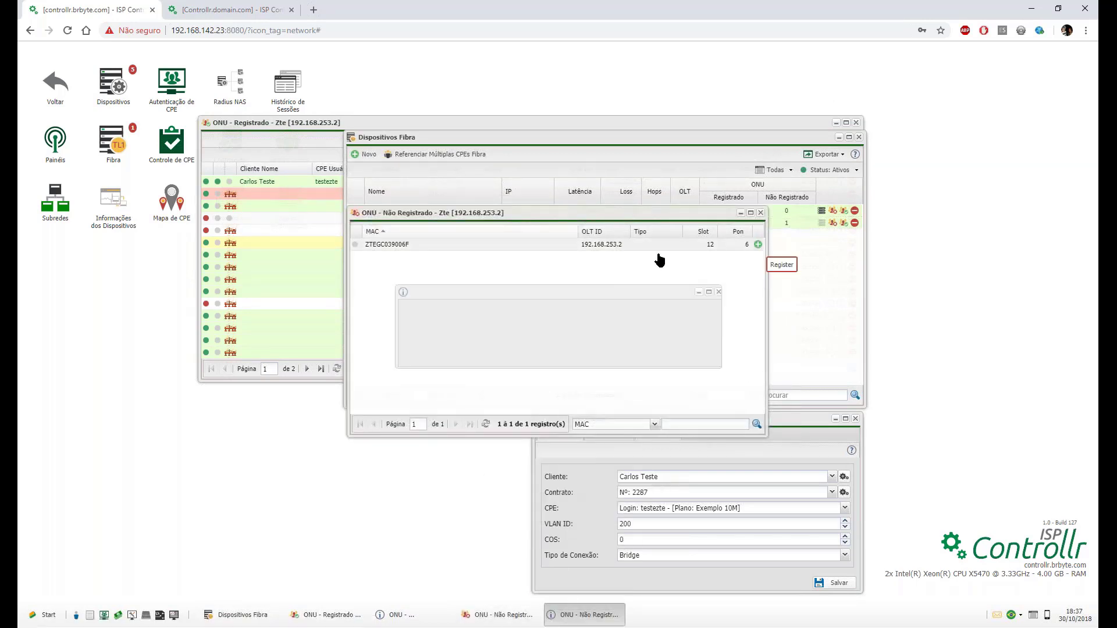
drag(548, 334, 413, 320)
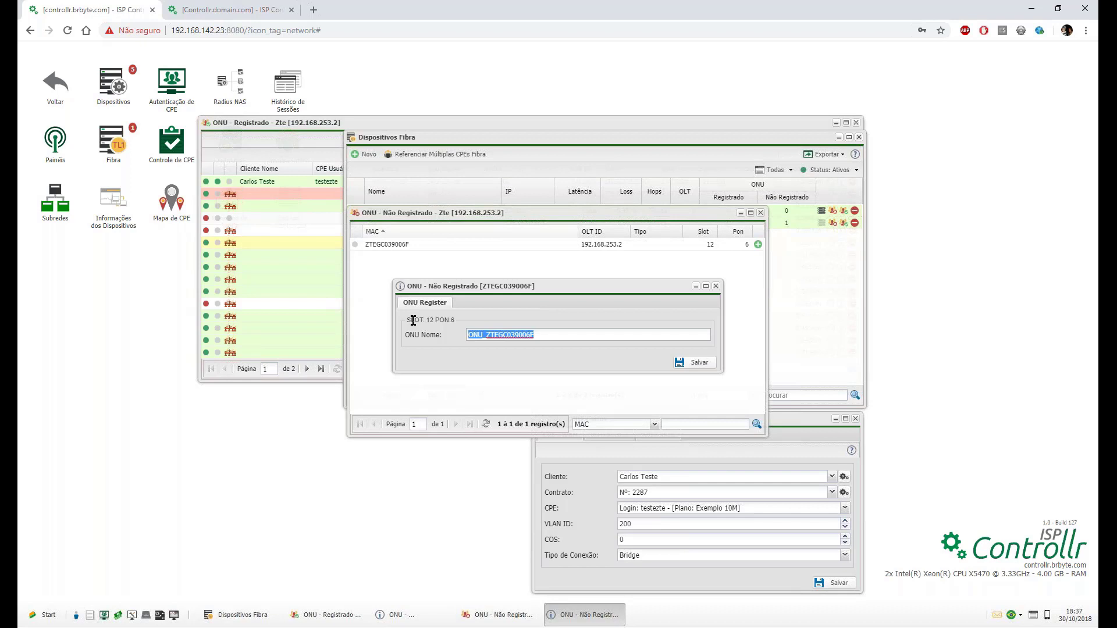
text(TEsete)
key(ctrl+a)
key(BackSpace)
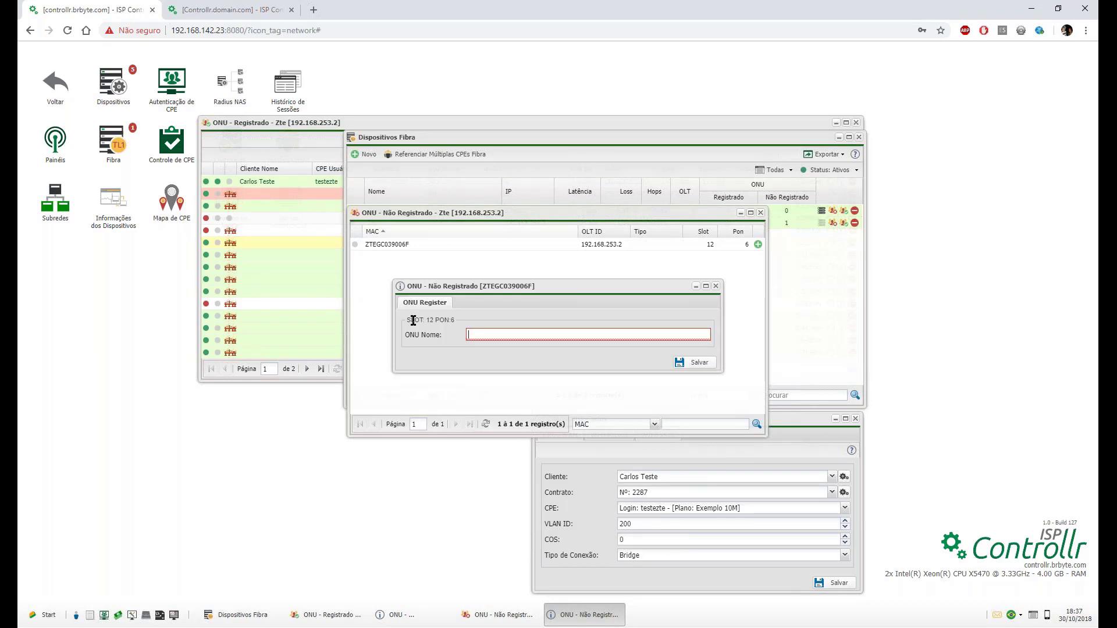
text(Teste)
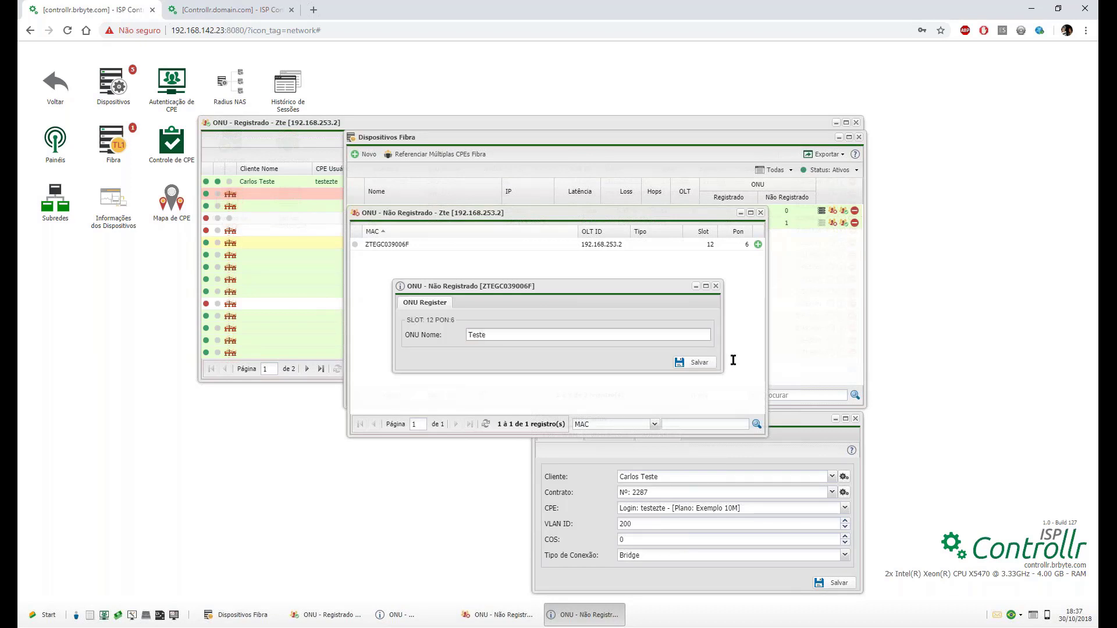
click(696, 362)
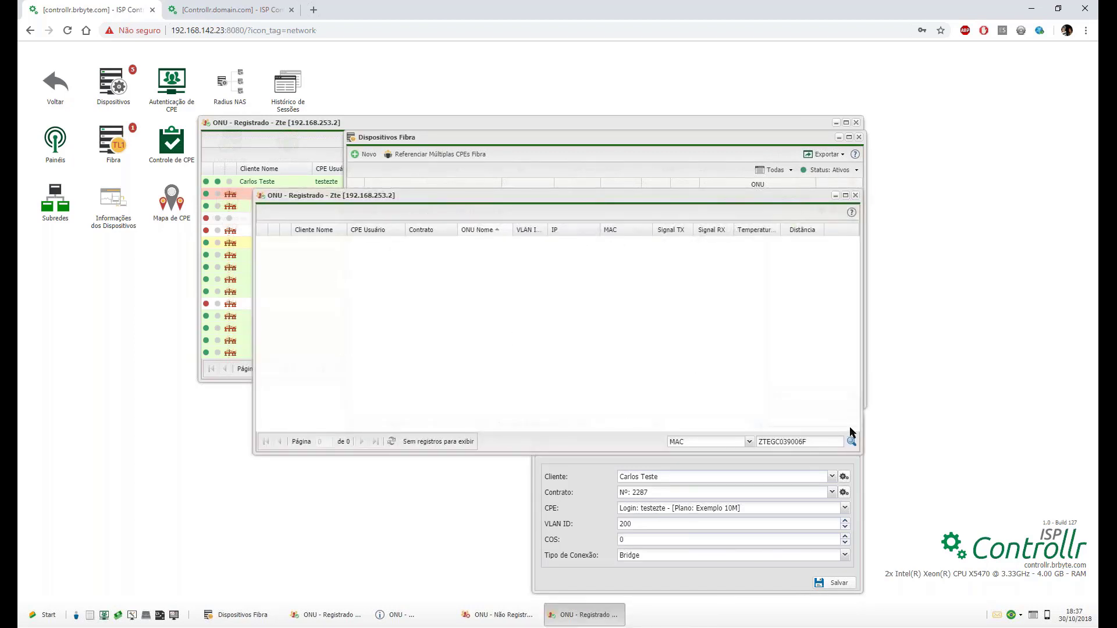
Close the other ONU's settings and fibre devices windows, then open Teste's CPE-WAN details.
click(601, 470)
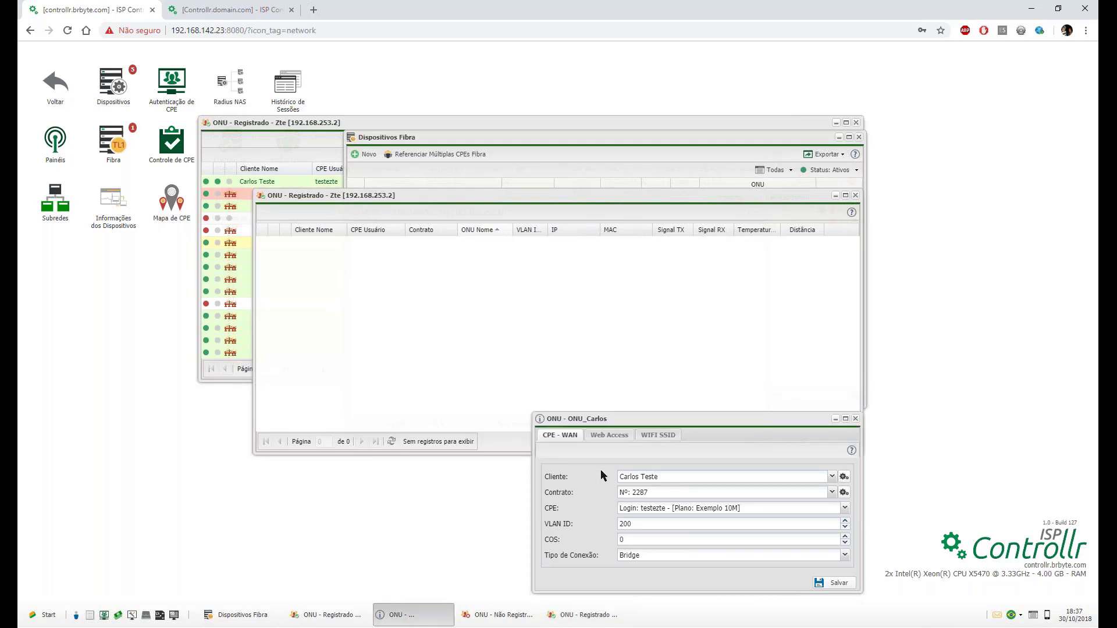
click(856, 419)
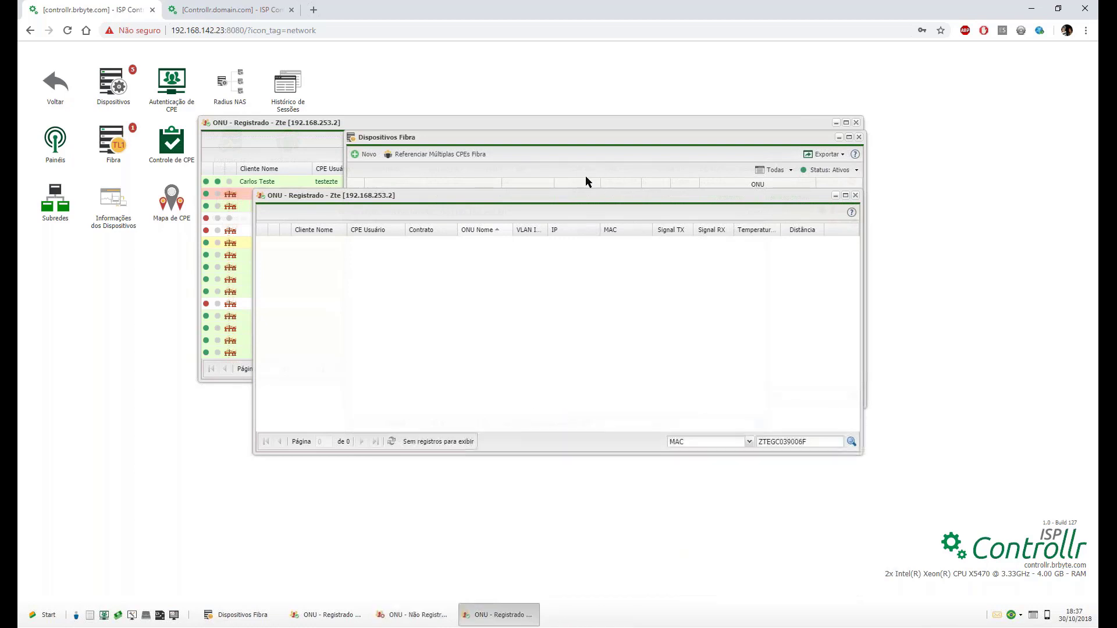
click(574, 152)
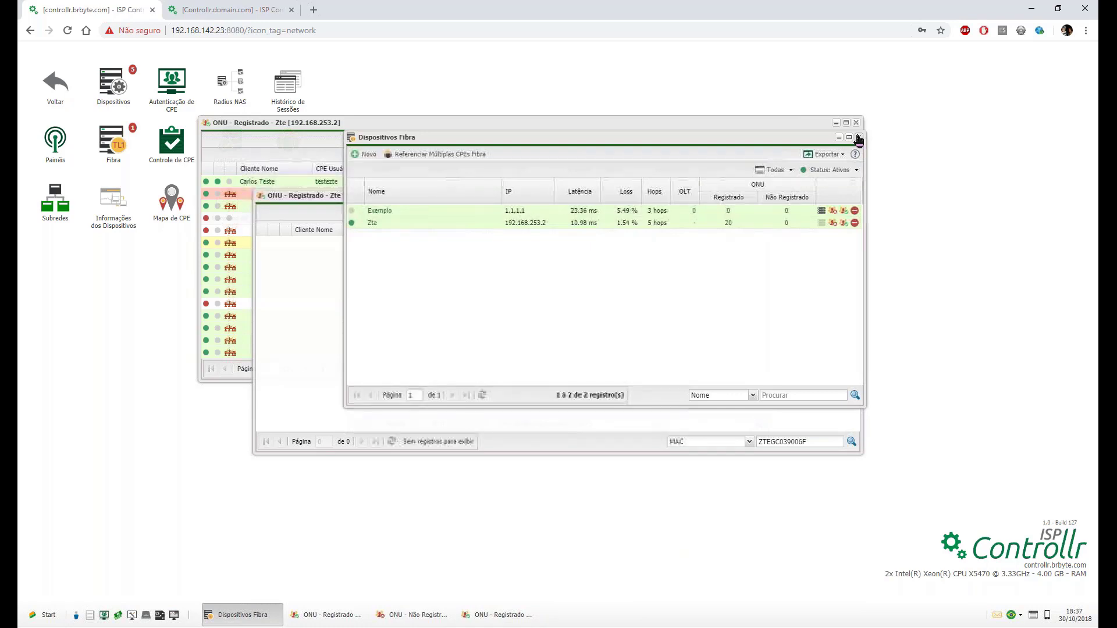
click(859, 139)
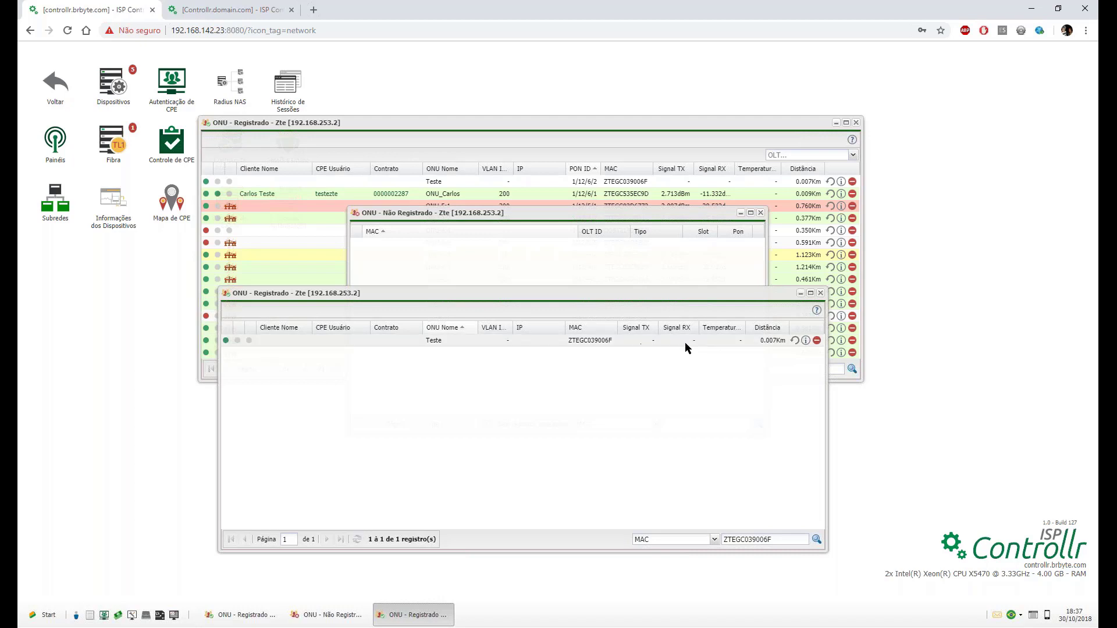
click(795, 341)
mouse_move(225, 342)
Set the Teste ONU's connection type to Bridge and save its settings.
click(806, 341)
click(500, 267)
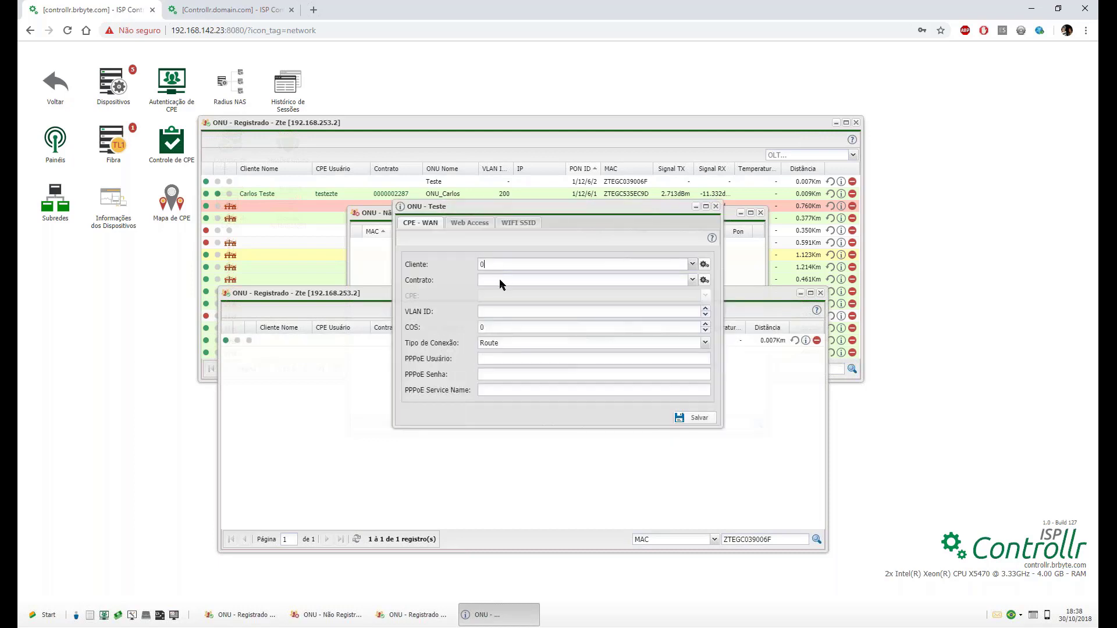
click(500, 281)
click(501, 319)
click(506, 327)
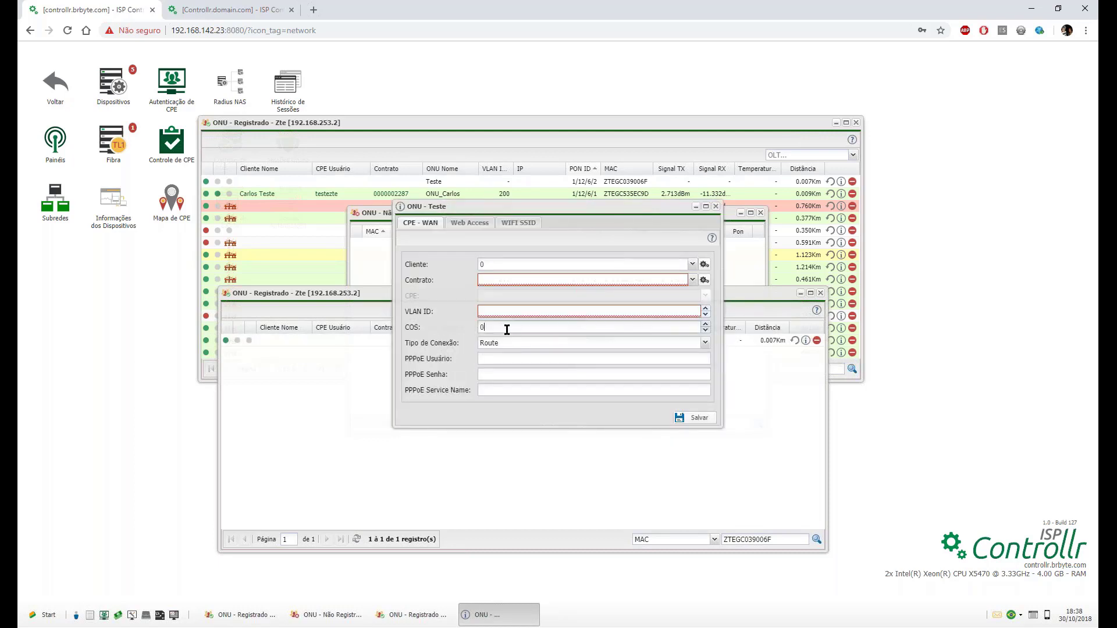
click(507, 341)
click(508, 357)
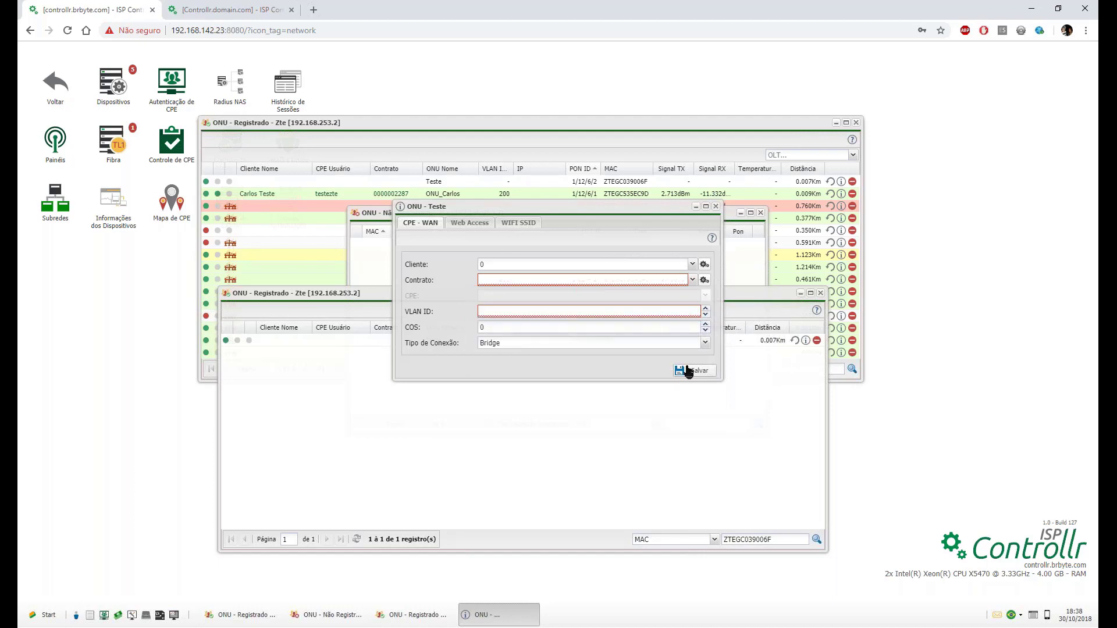
click(716, 207)
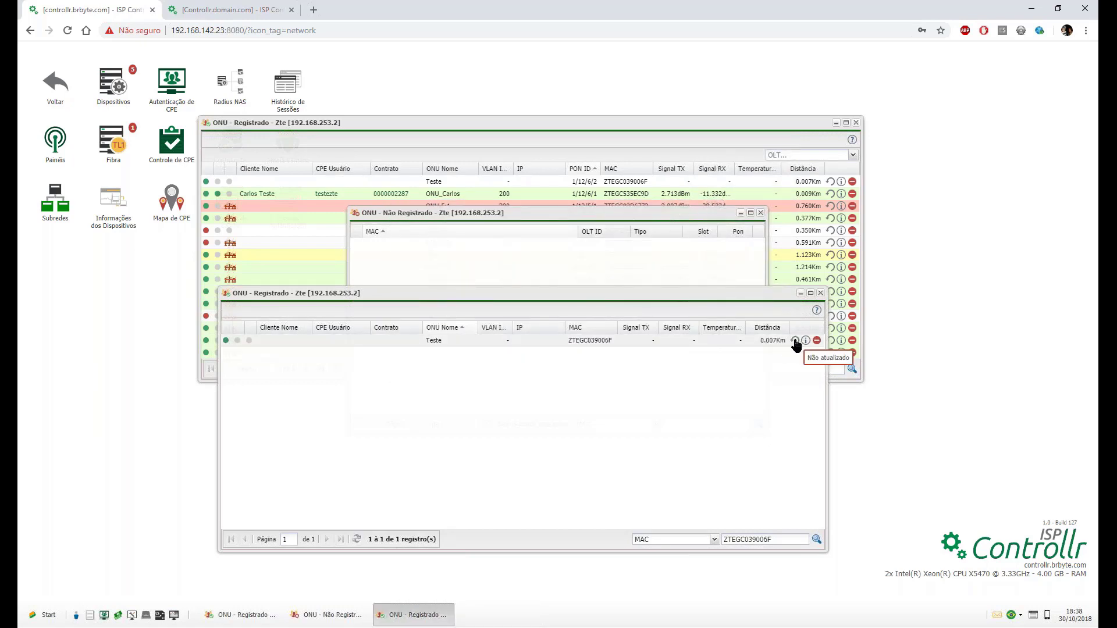
Refresh Teste's status, close the extra ONU windows, and open the ONU settings help page.
click(794, 340)
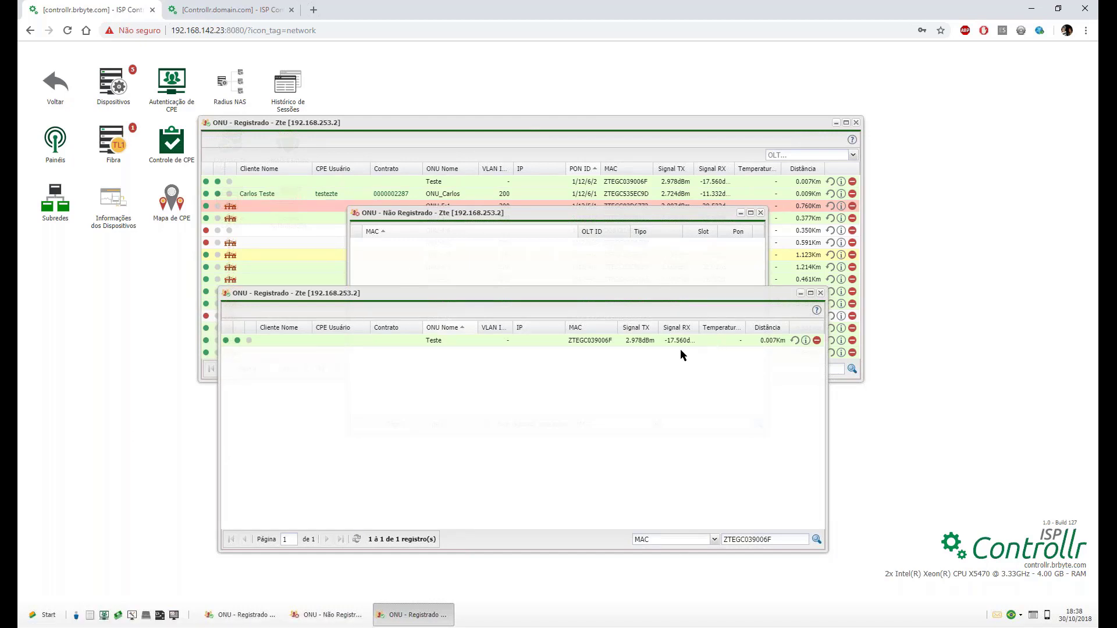
click(819, 294)
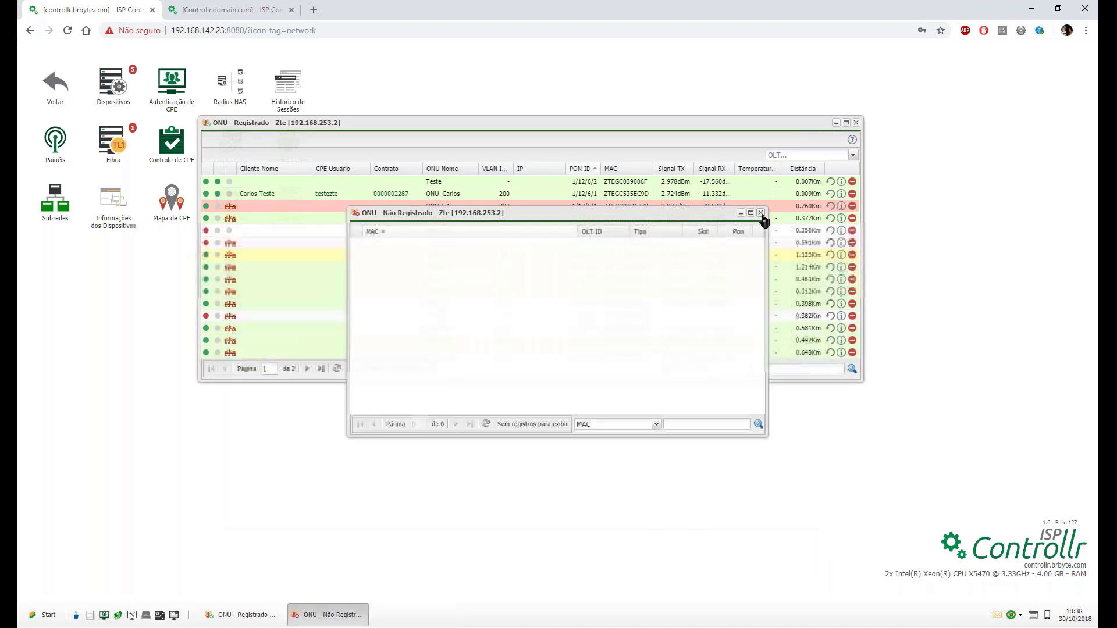
click(761, 213)
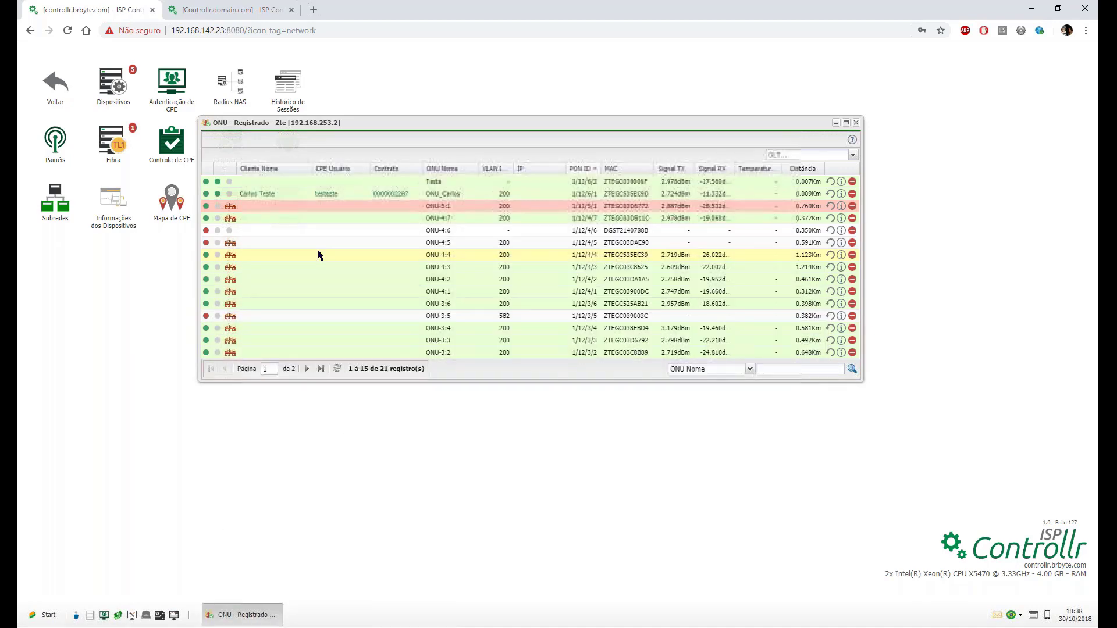
click(839, 192)
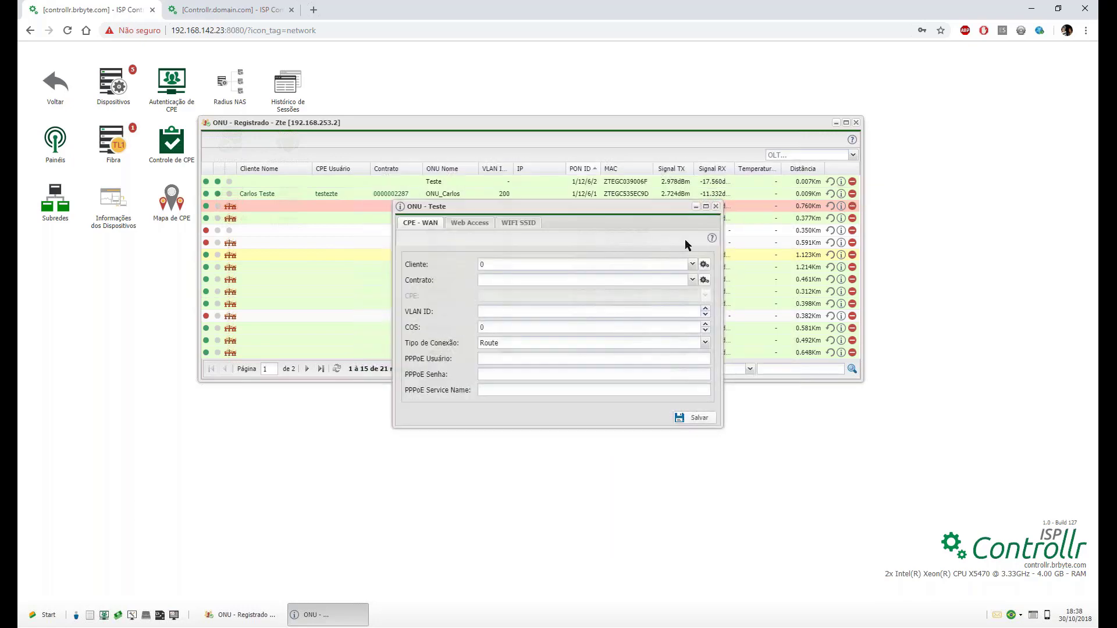
click(711, 239)
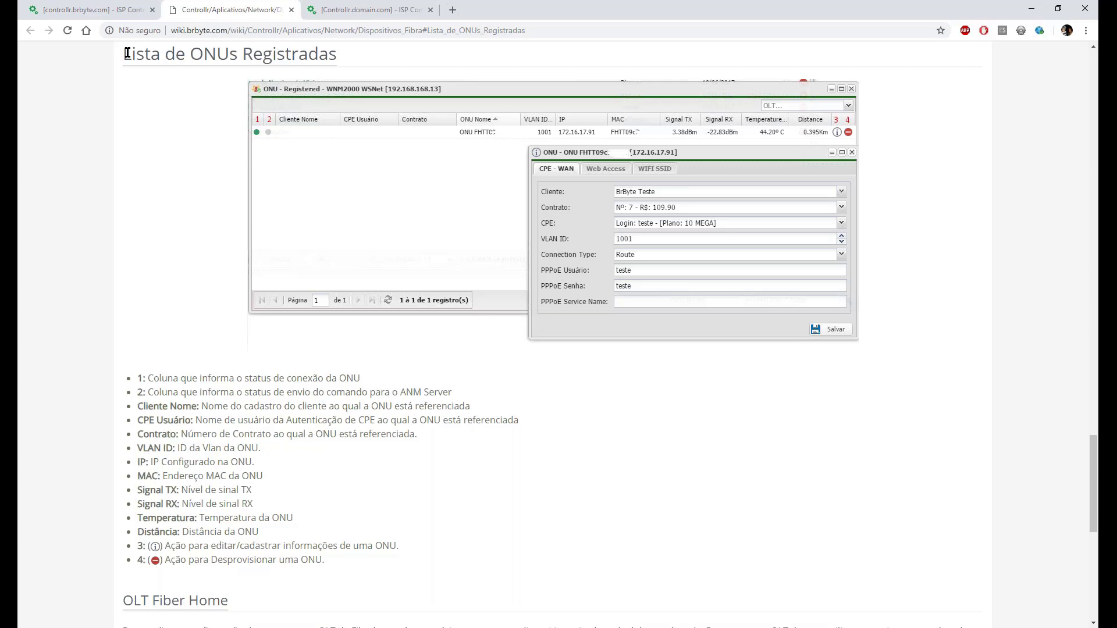
Read through the Dispositivos Fibra wiki page, scrolling down and back up, then close the wiki tab.
drag(125, 54, 316, 98)
click(316, 99)
drag(136, 177, 326, 187)
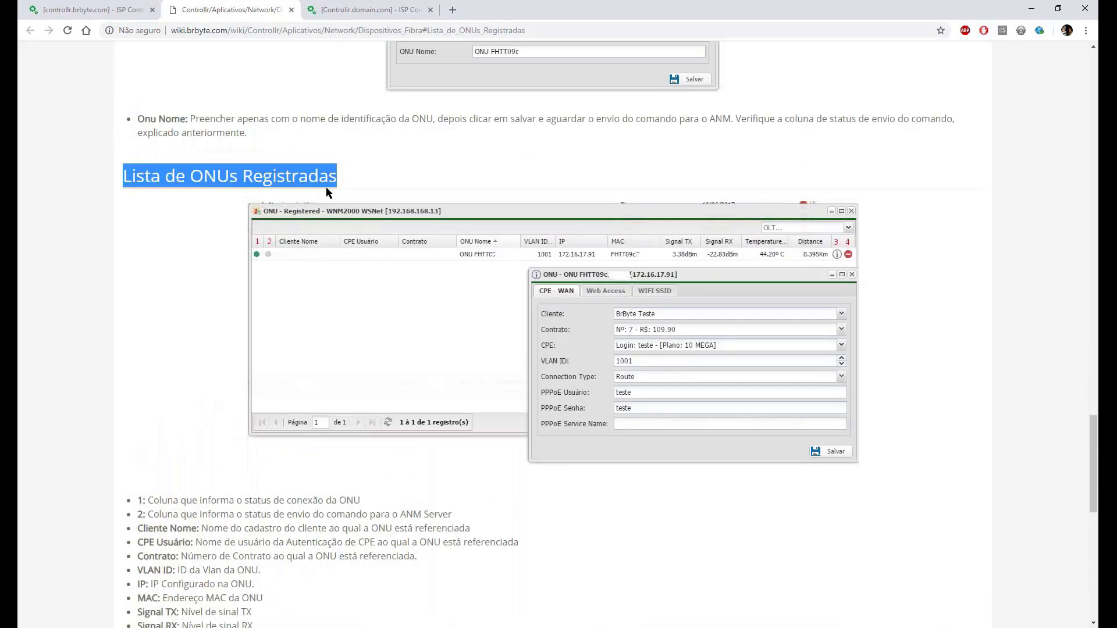
scroll(278, 199, down, 1)
click(164, 235)
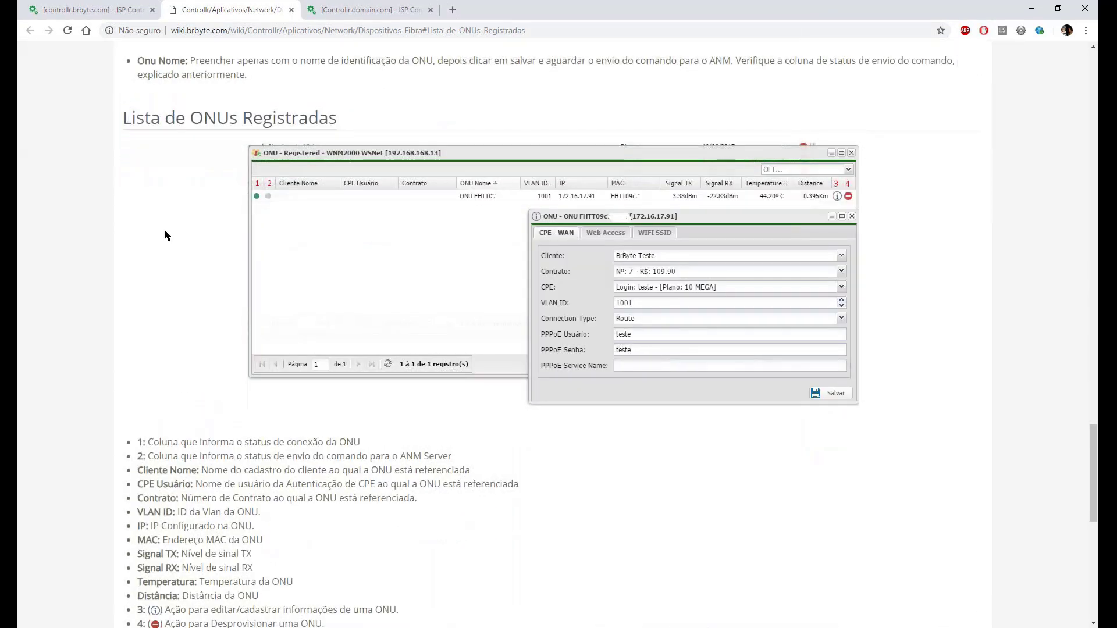
scroll(164, 235, down, 6)
scroll(163, 265, down, 4)
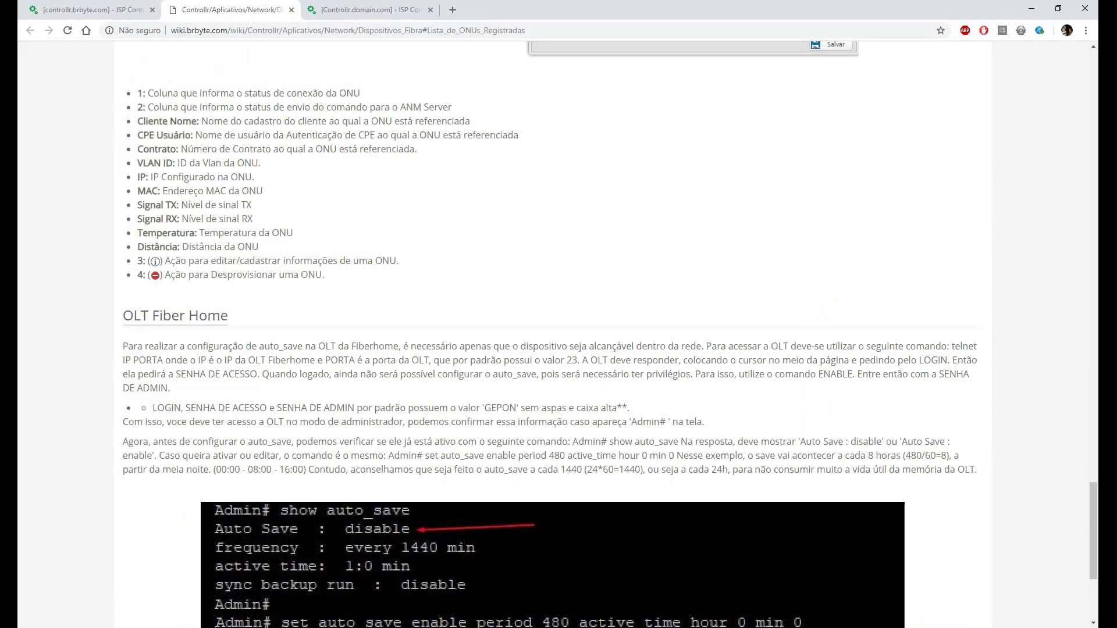
scroll(553, 332, up, 12)
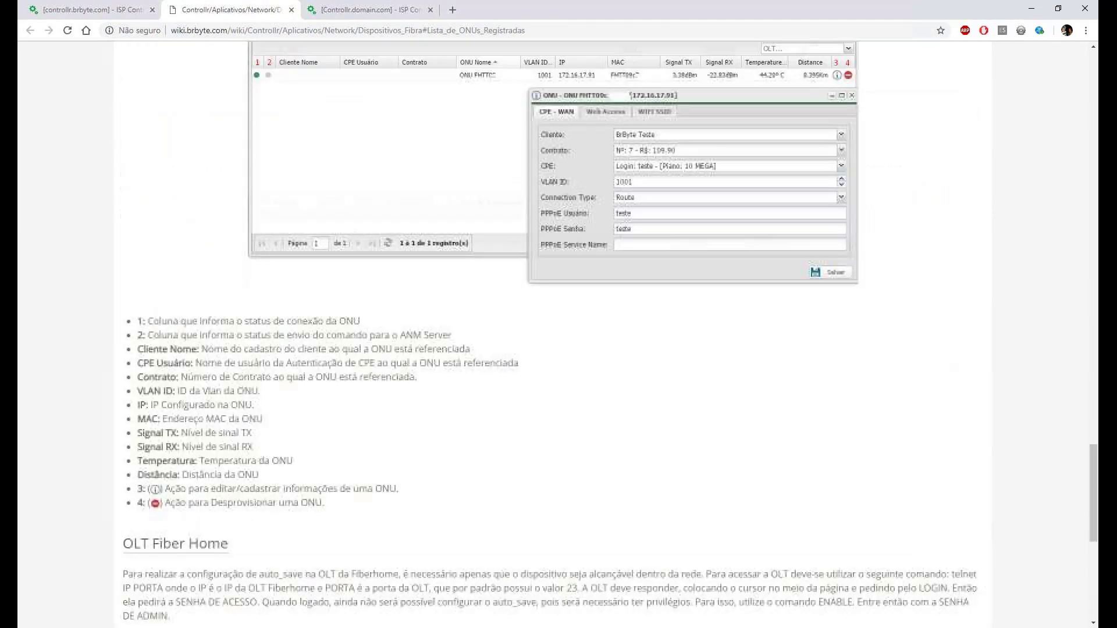
scroll(552, 332, up, 17)
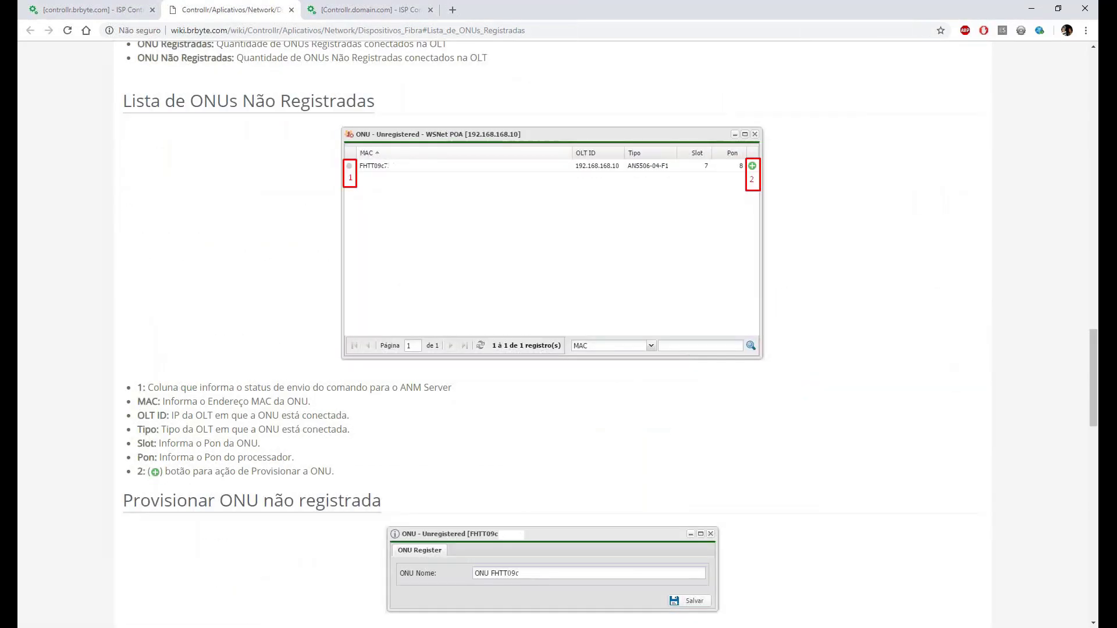
scroll(553, 331, up, 10)
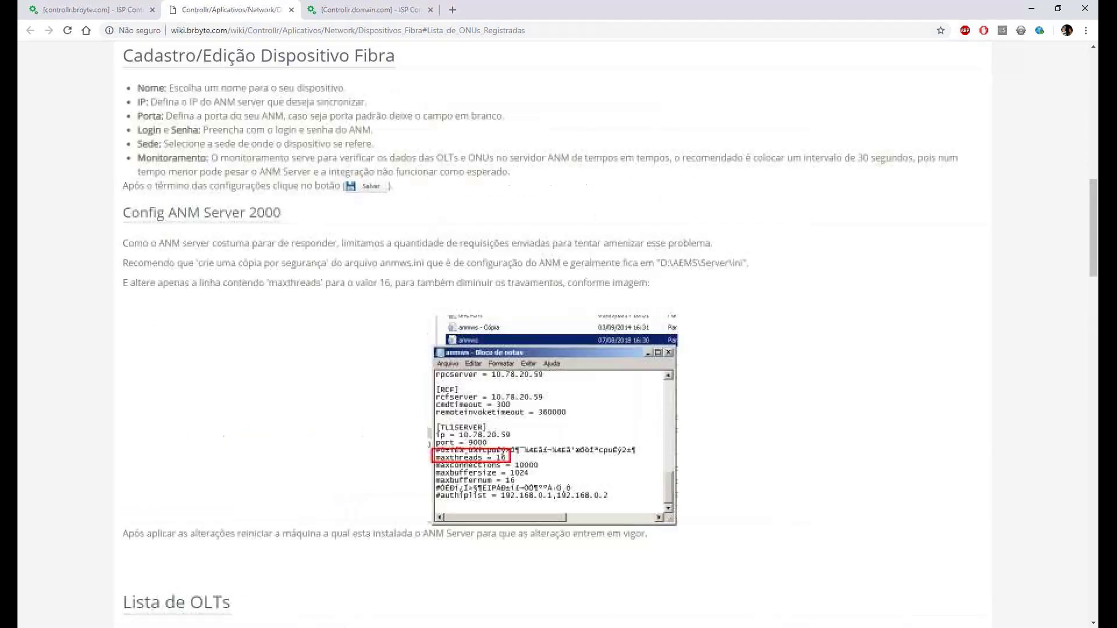
scroll(553, 332, up, 7)
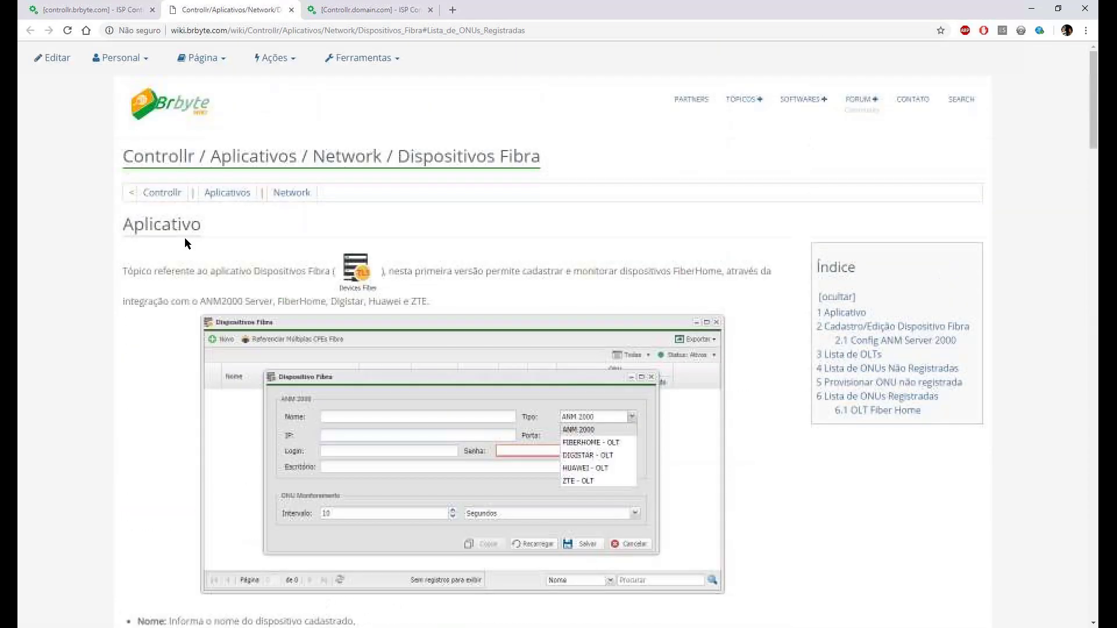
middle_click(244, 9)
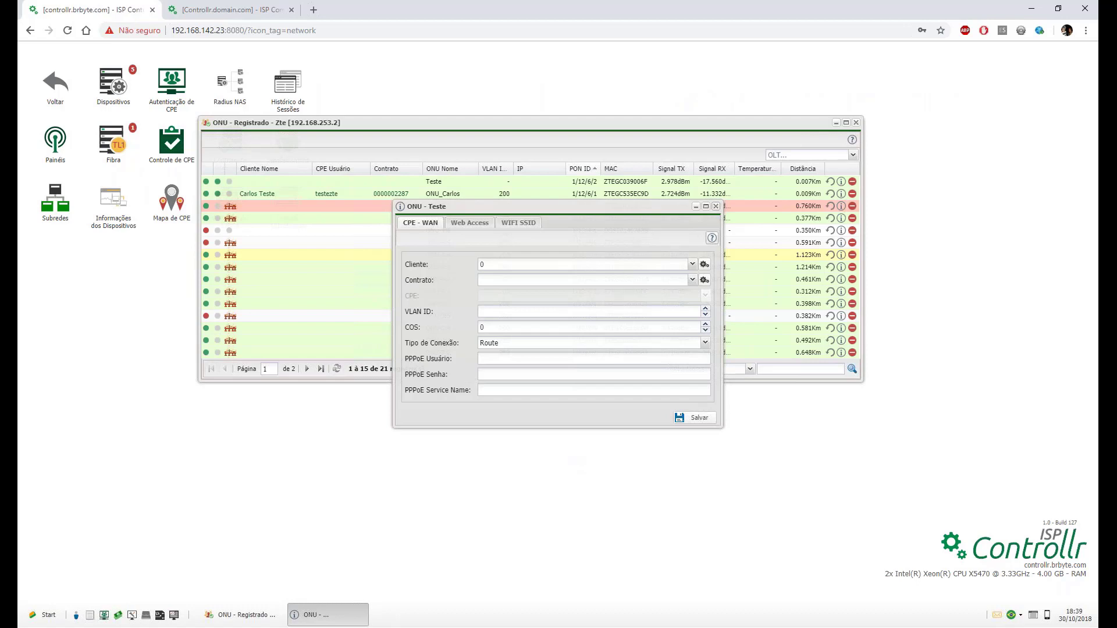
Close the ONU - Teste dialog, view Autenticação de CPE on the other server, then return to the ONU list.
click(716, 207)
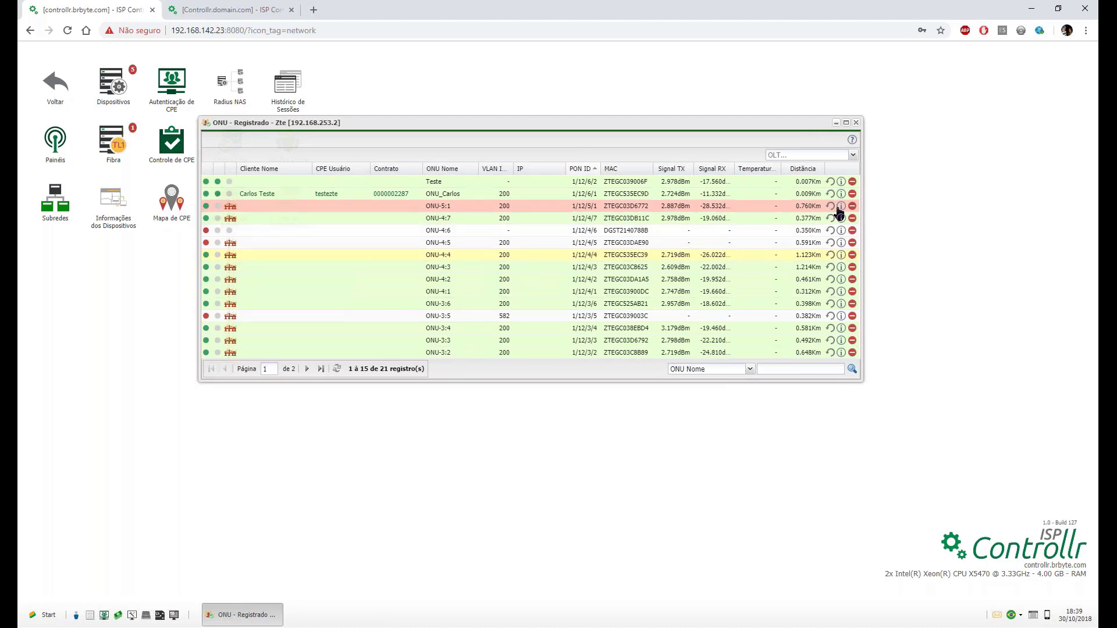
click(236, 9)
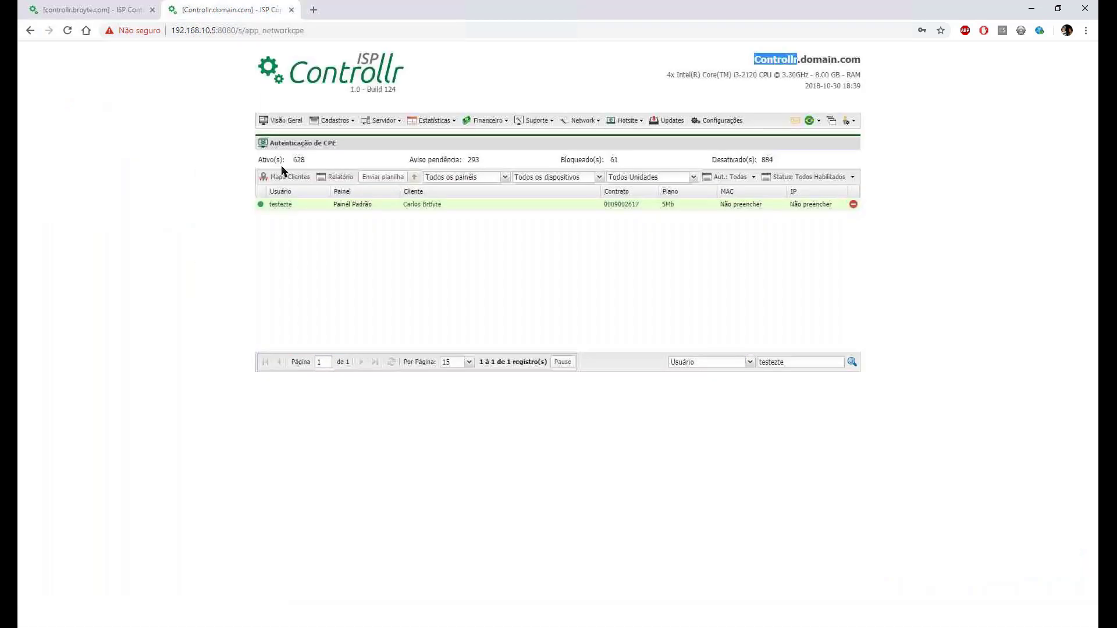
mouse_move(262, 207)
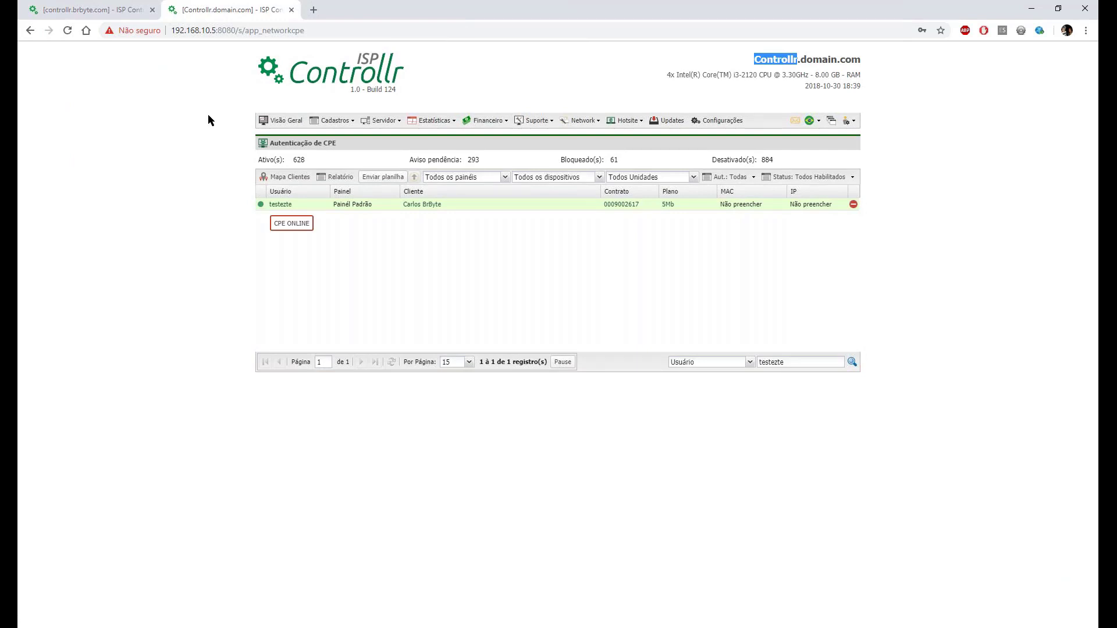
click(112, 2)
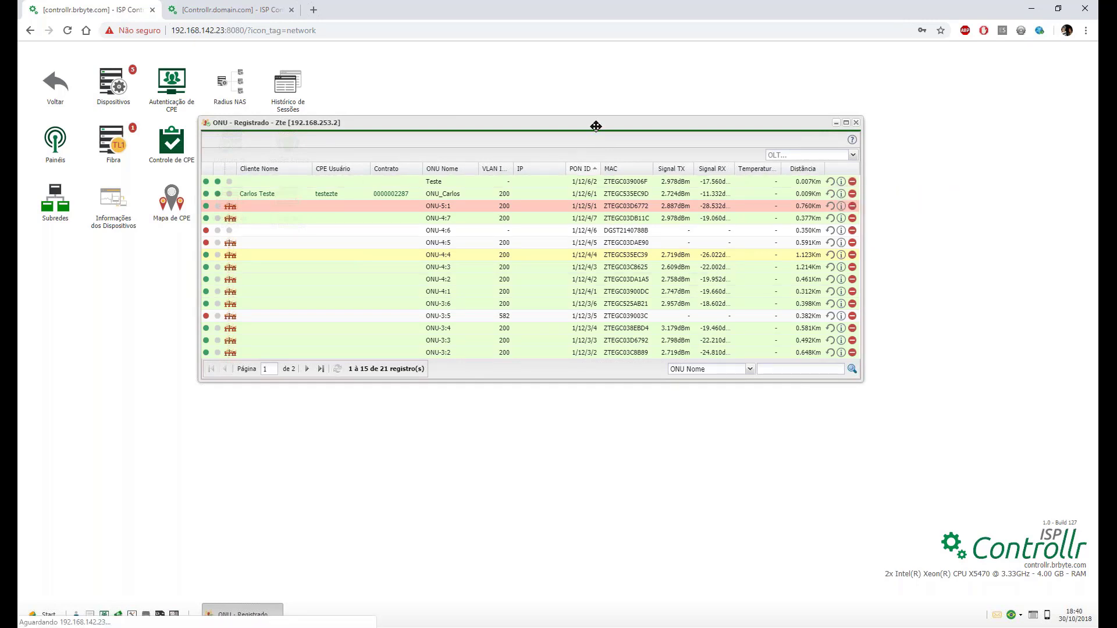
Rearrange the fiber windows, then remove the Teste ONU from Zte's registered list and confirm with Sim.
click(105, 144)
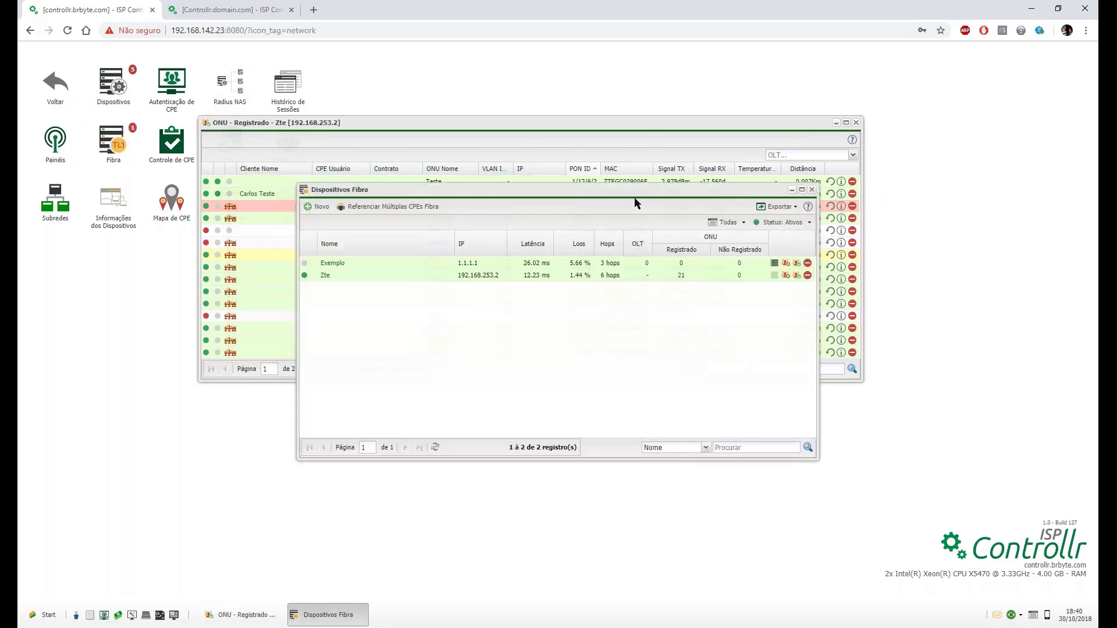
drag(632, 190, 774, 103)
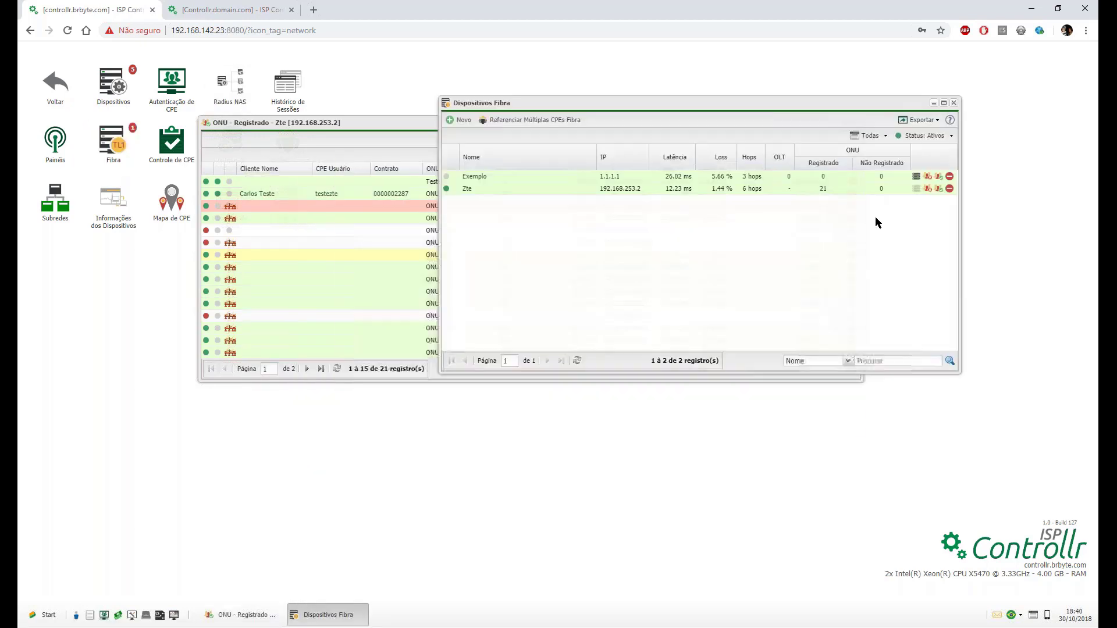
drag(402, 125, 353, 279)
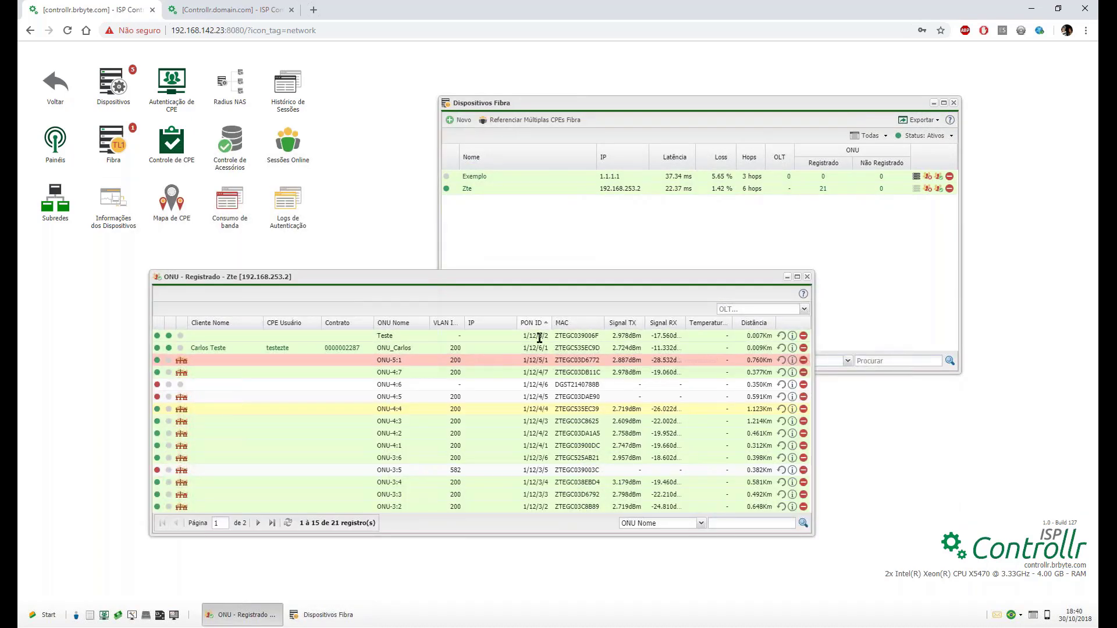
double_click(398, 337)
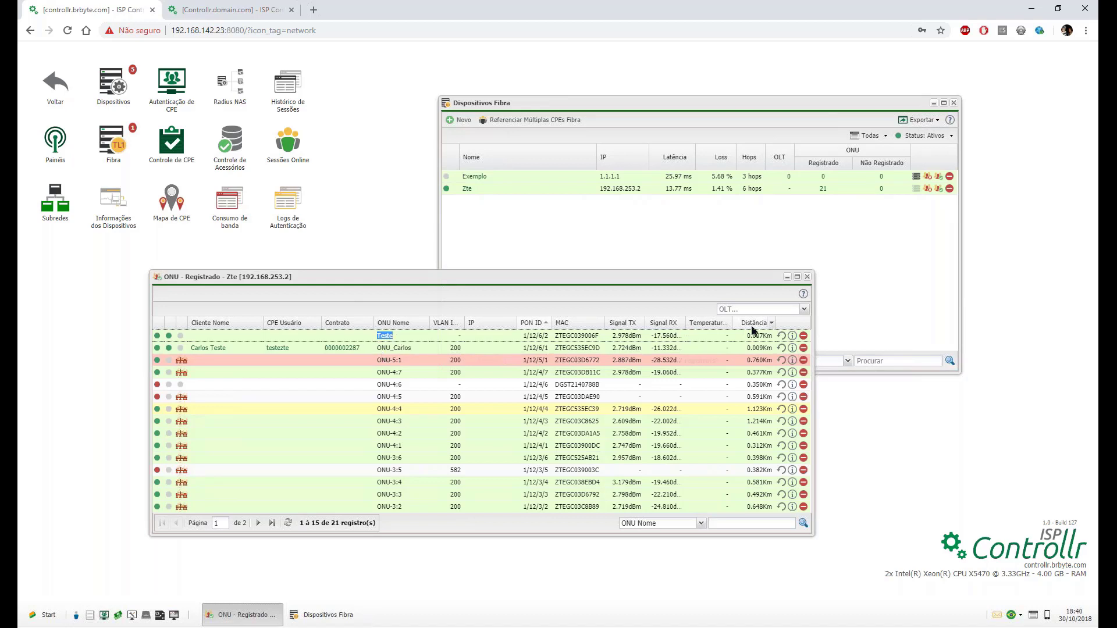
click(804, 336)
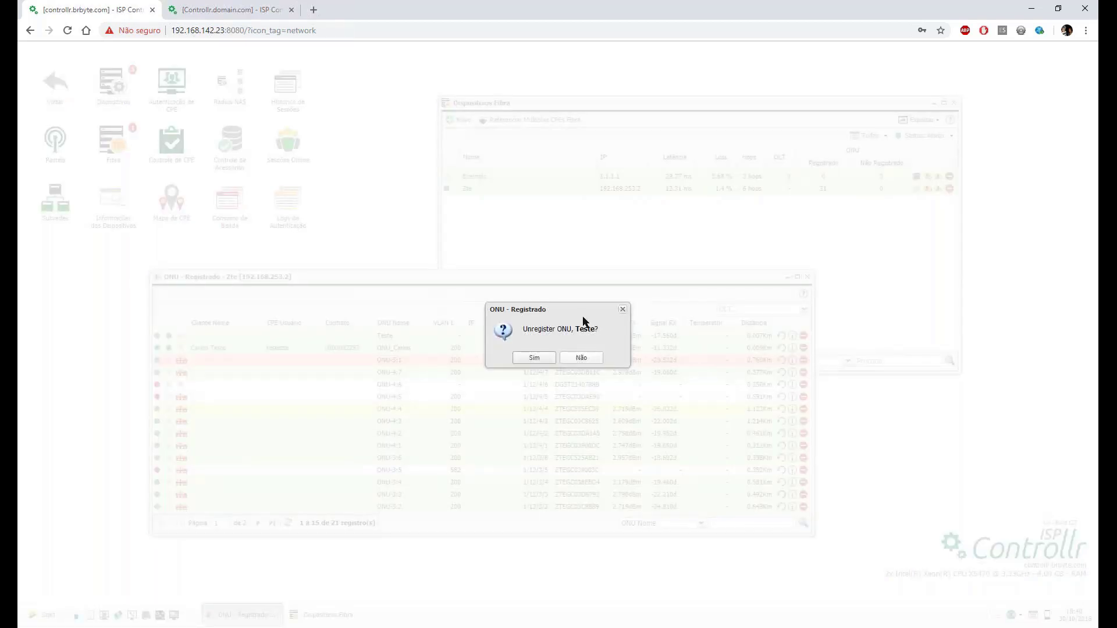
click(533, 359)
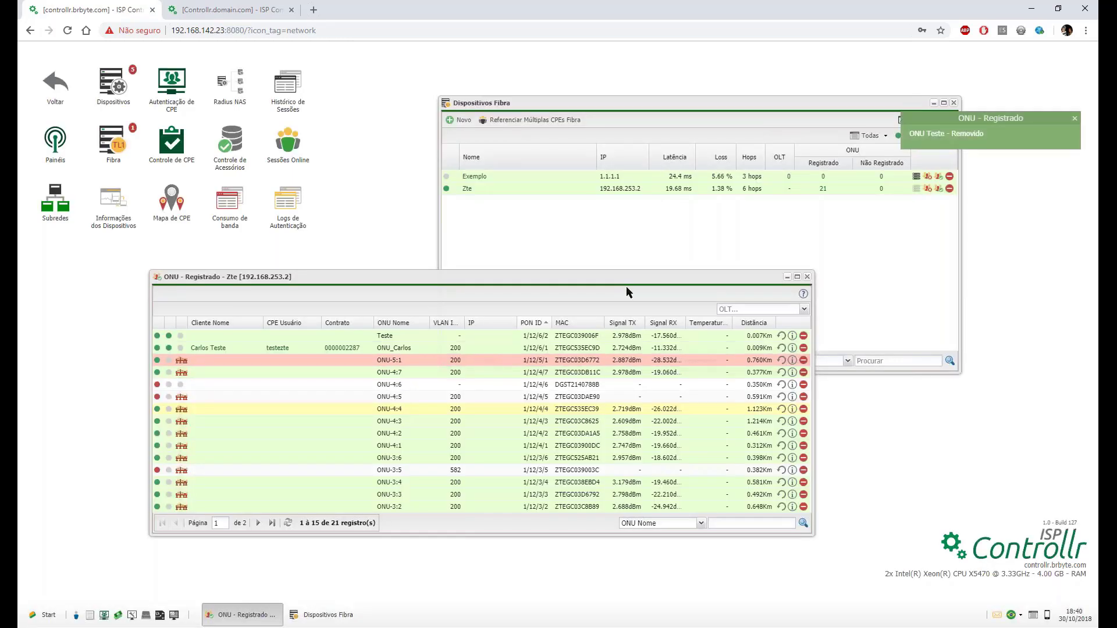
click(822, 197)
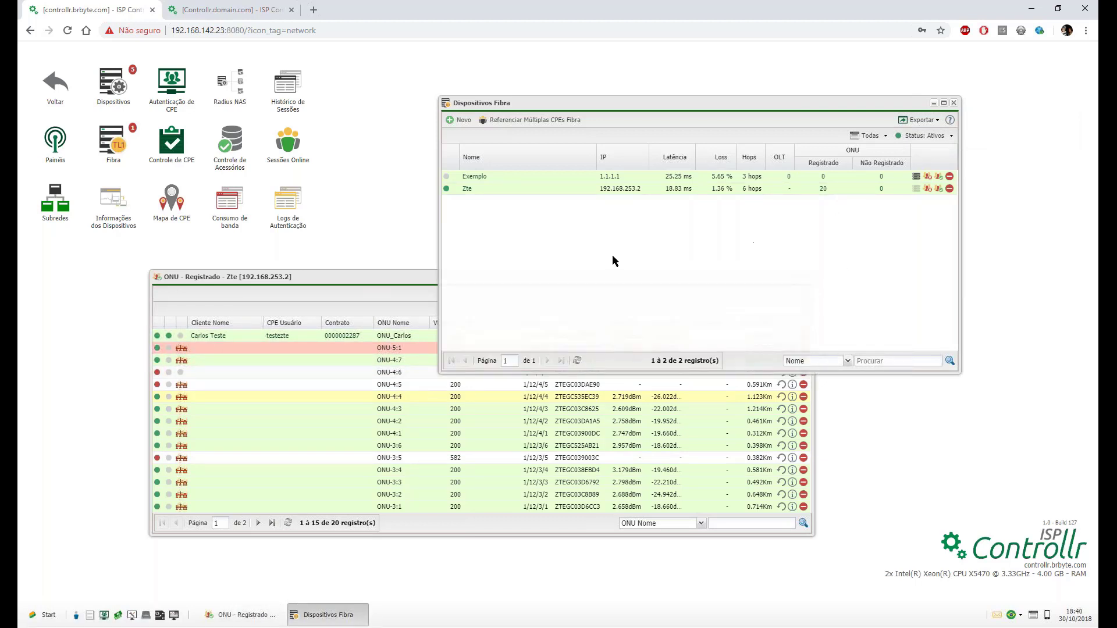
Open and close the Zte OLT settings without changes, returning to its ONU list.
click(467, 189)
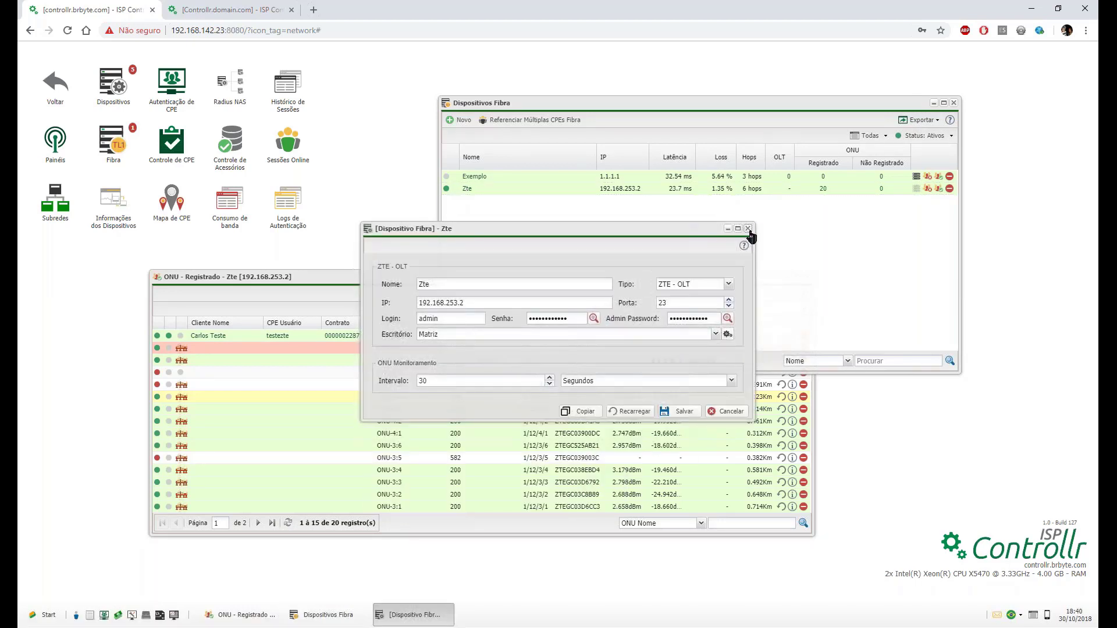
click(744, 229)
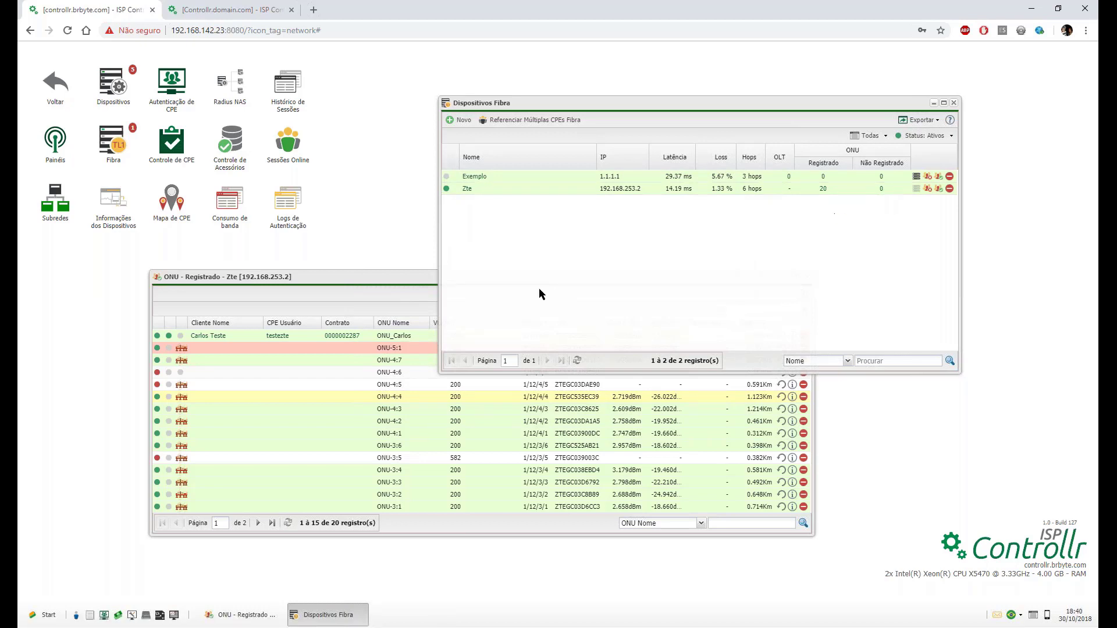
click(402, 277)
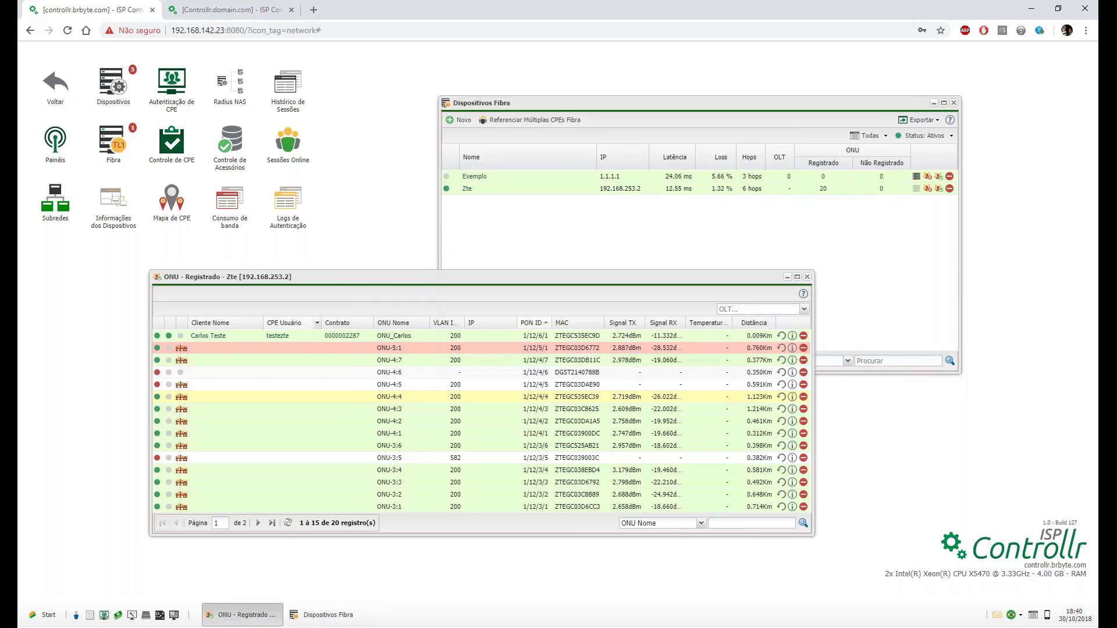
Show the Tipo column with models like ZTE-F660 in the ONU grid, then close the Zte ONU list.
click(513, 323)
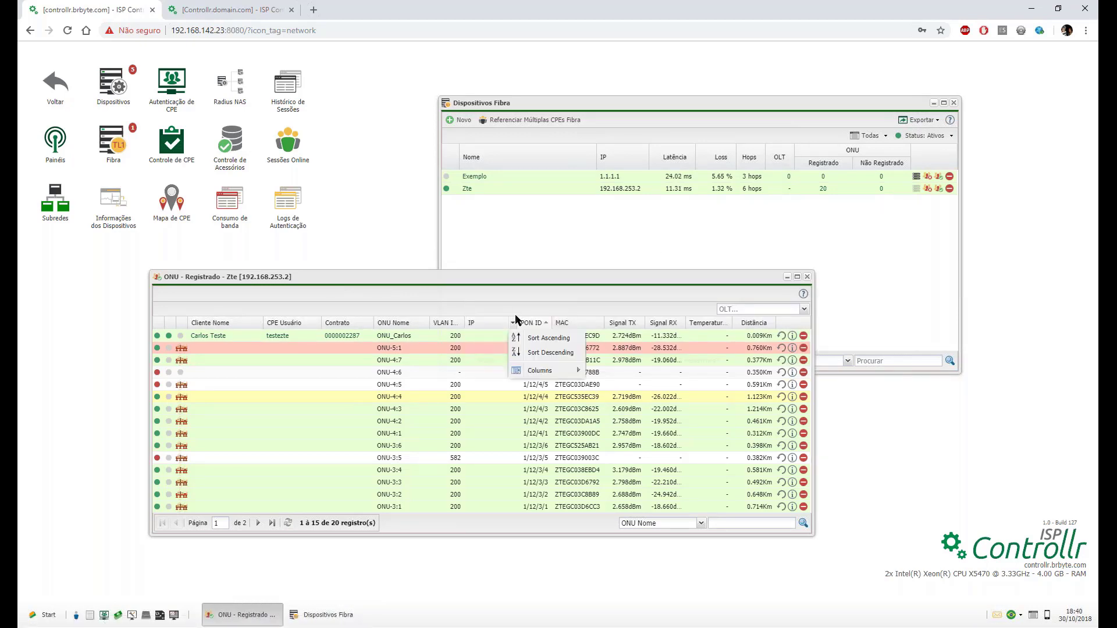
mouse_move(550, 371)
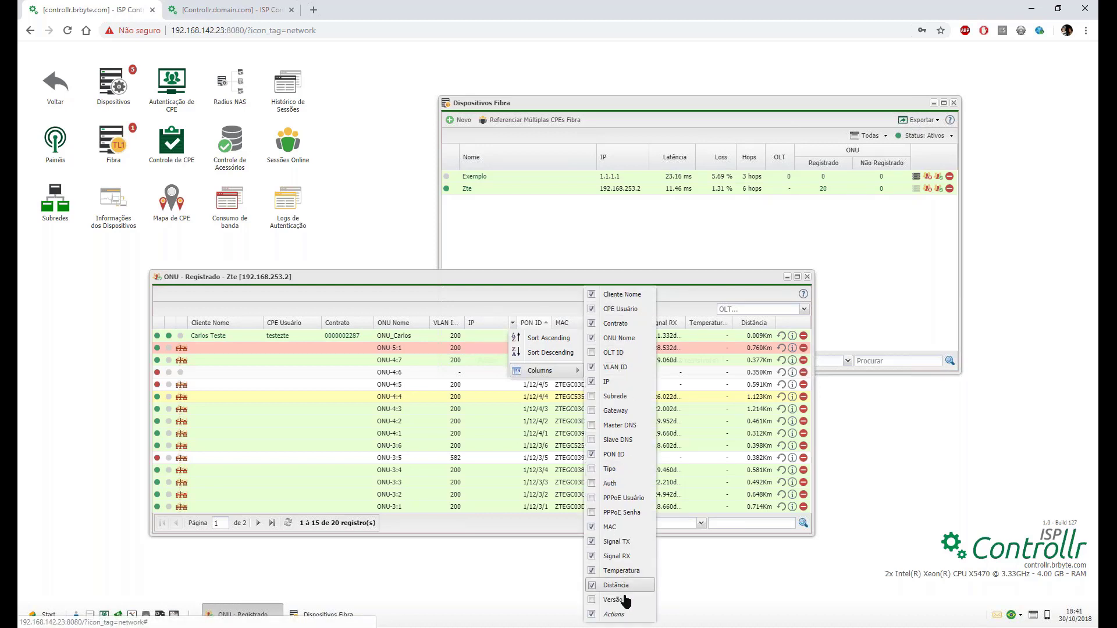
click(623, 474)
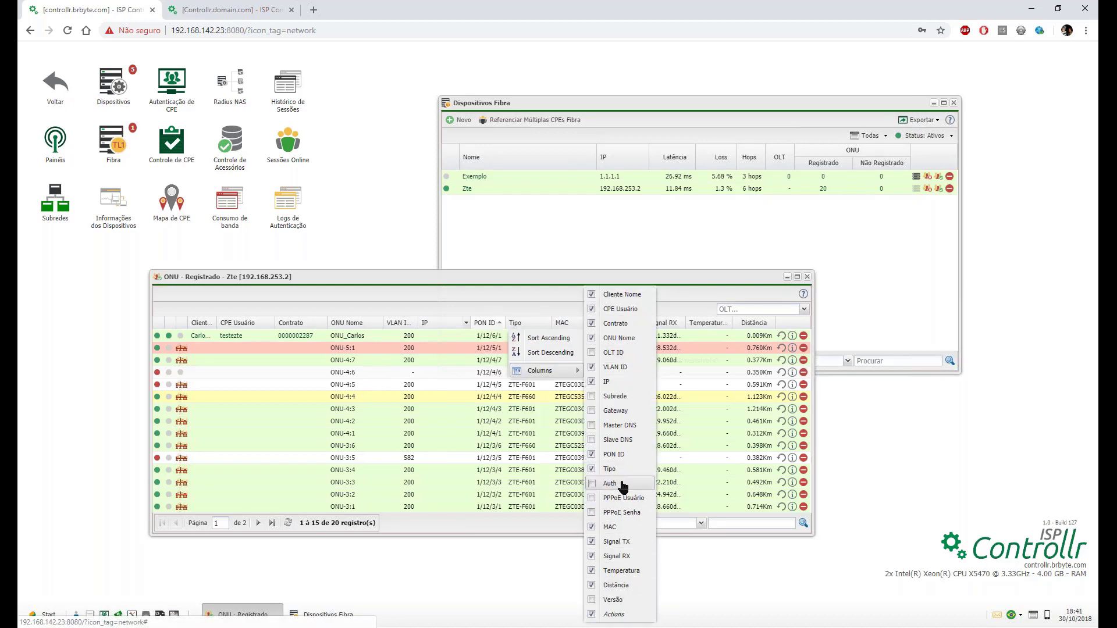
click(540, 296)
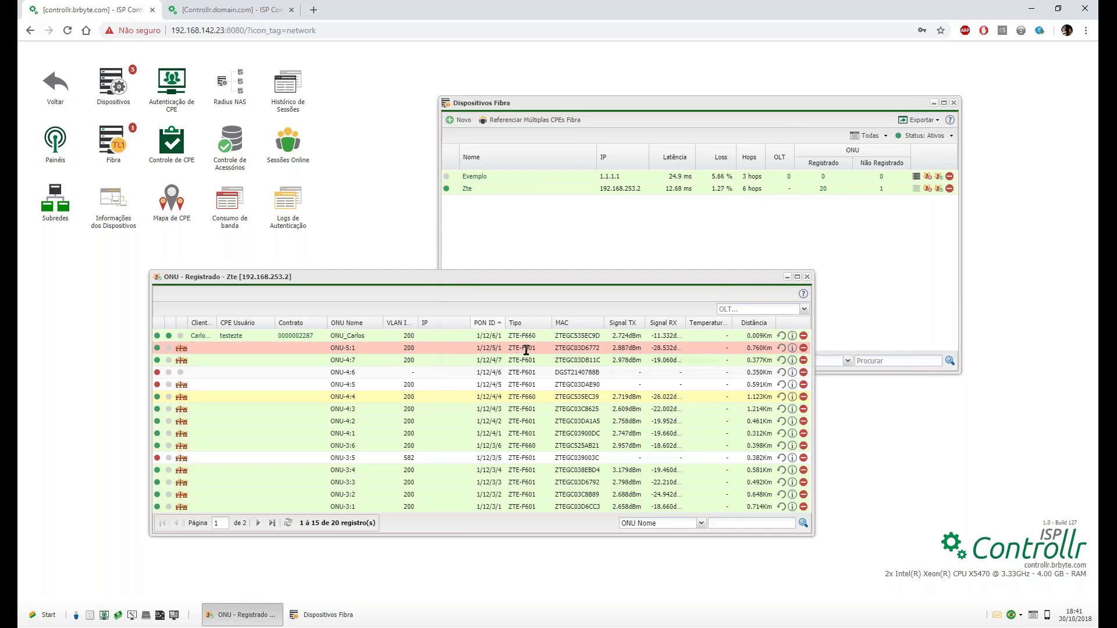
double_click(529, 336)
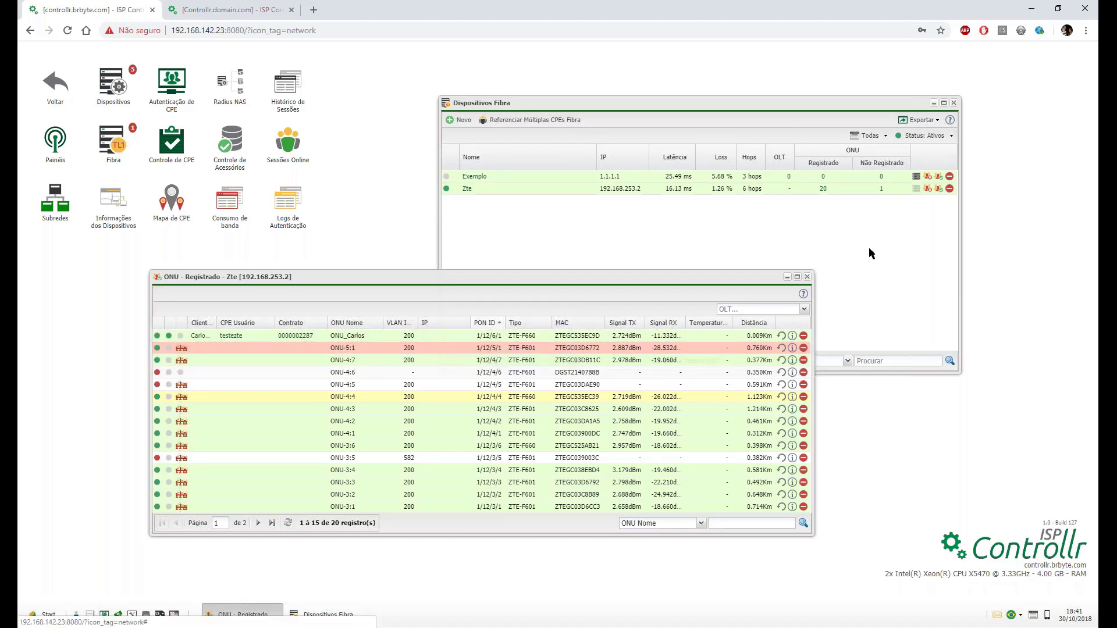
click(808, 280)
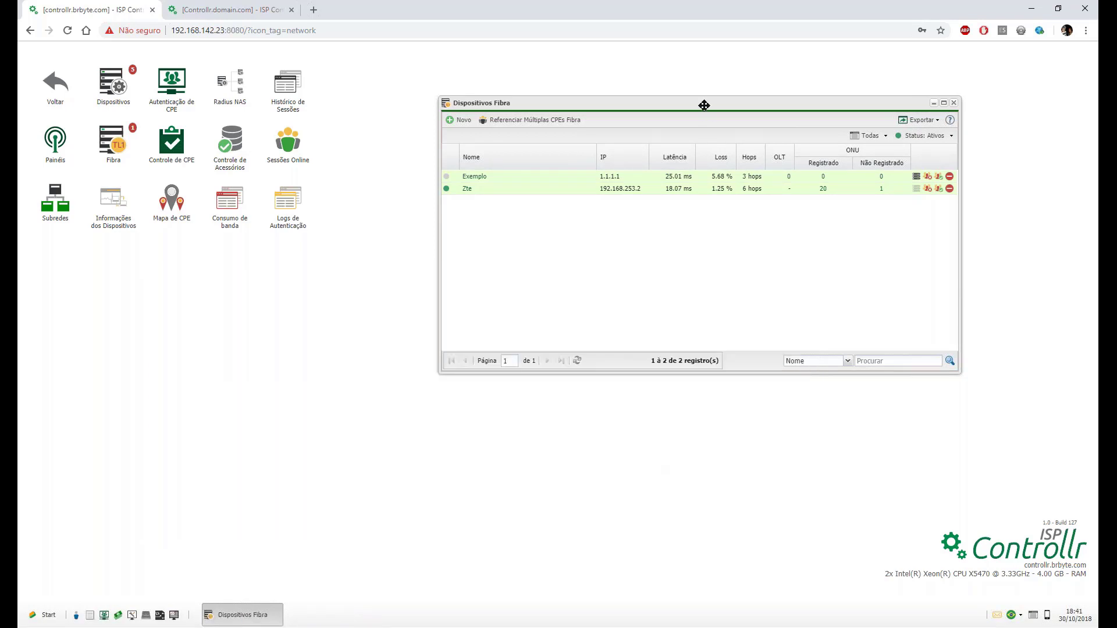
drag(706, 102, 617, 147)
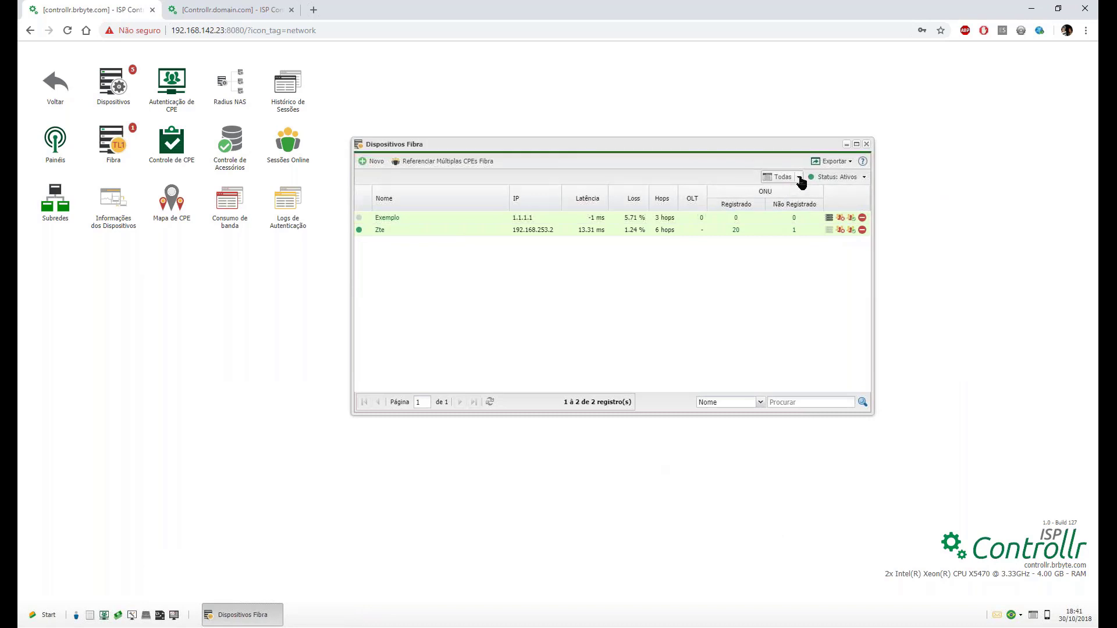
click(799, 177)
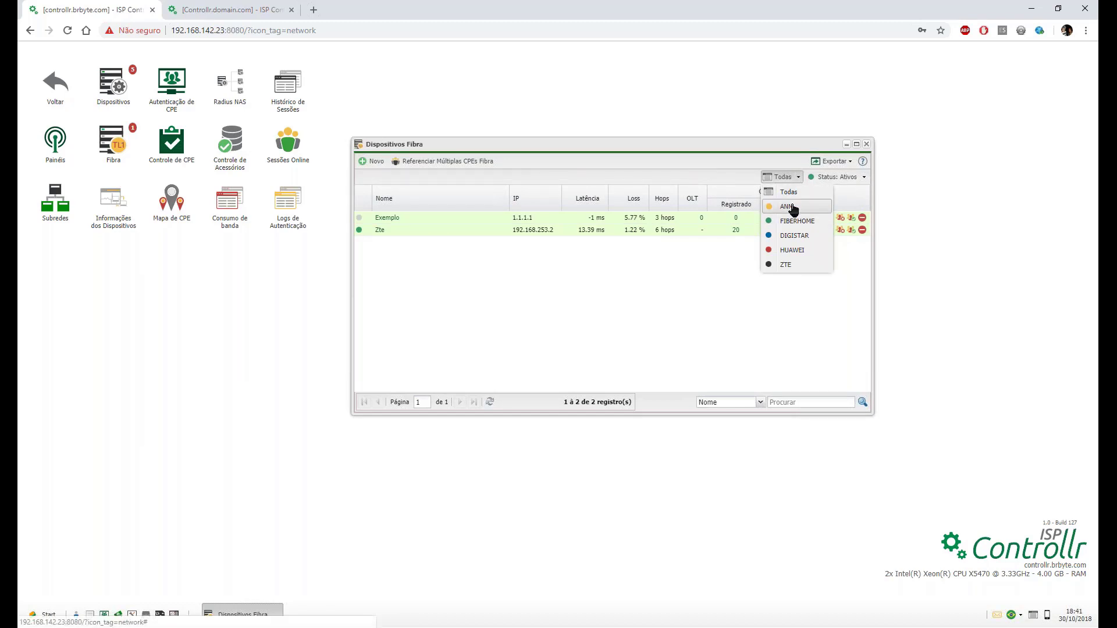
click(789, 266)
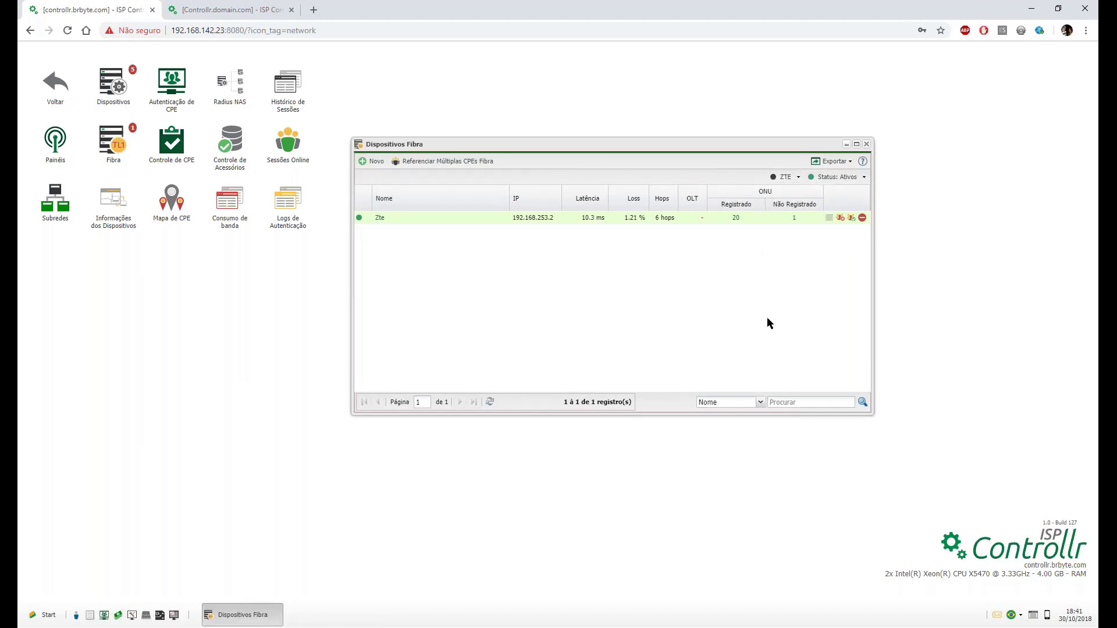
click(791, 177)
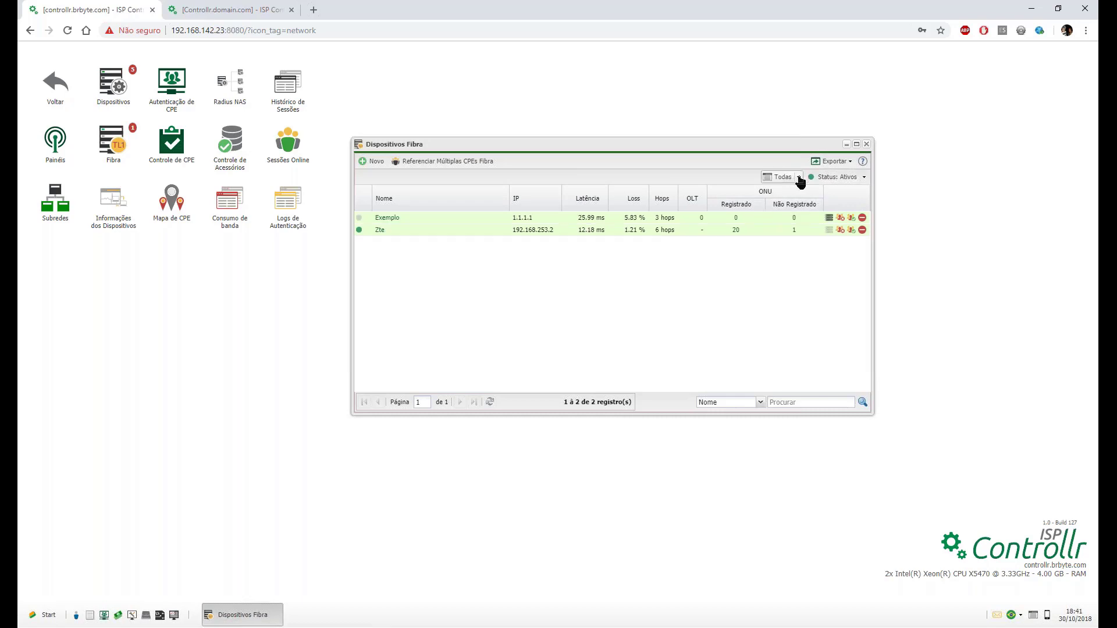
click(864, 179)
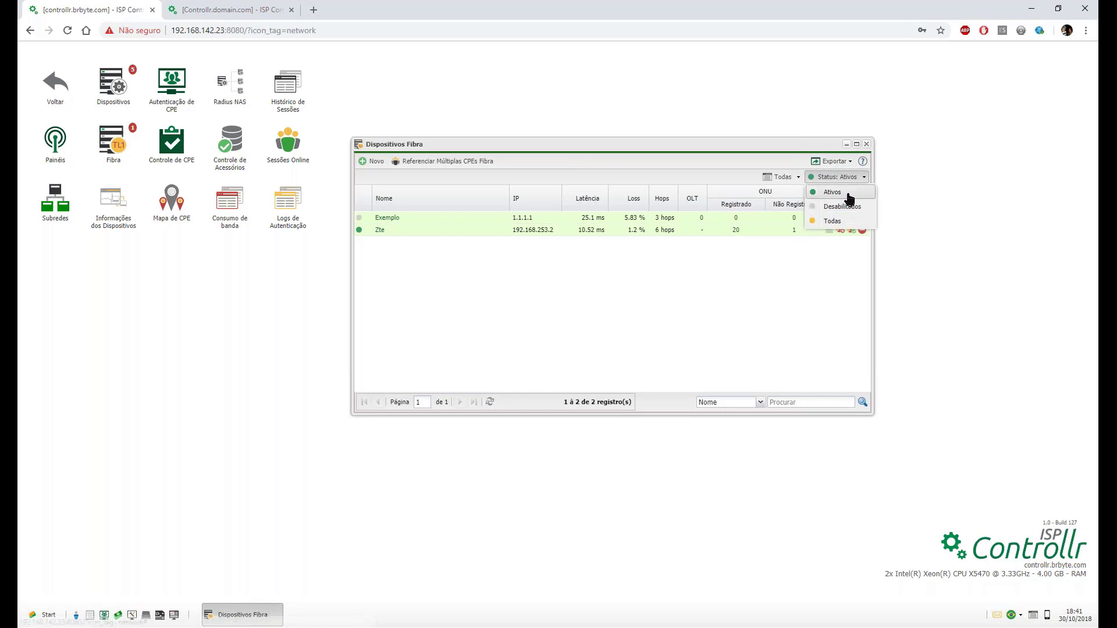
click(845, 208)
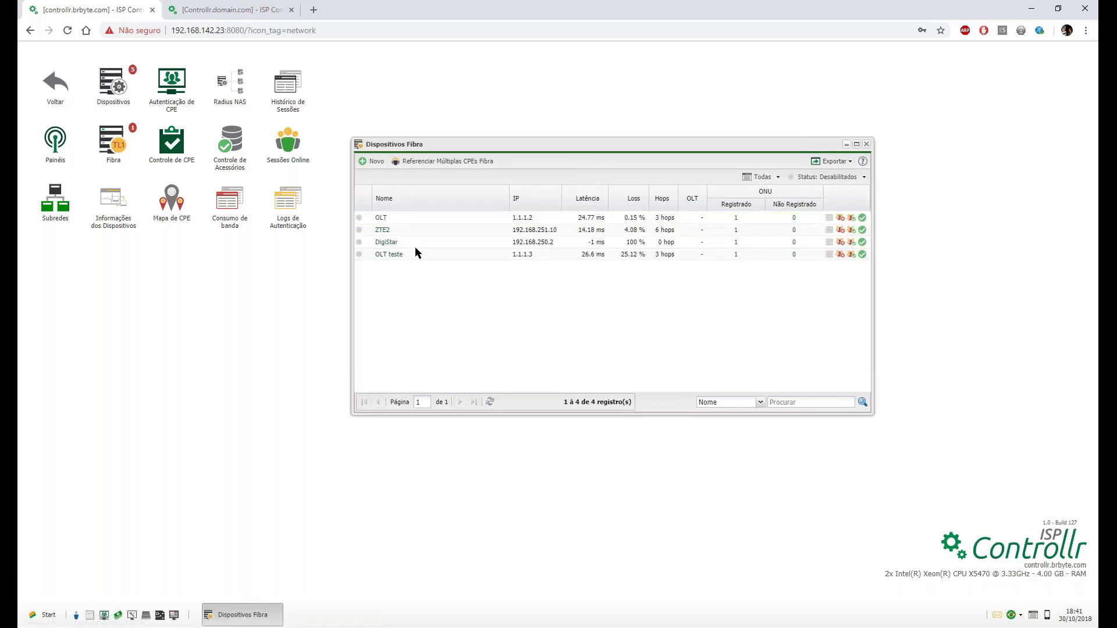
click(861, 177)
click(841, 227)
click(863, 176)
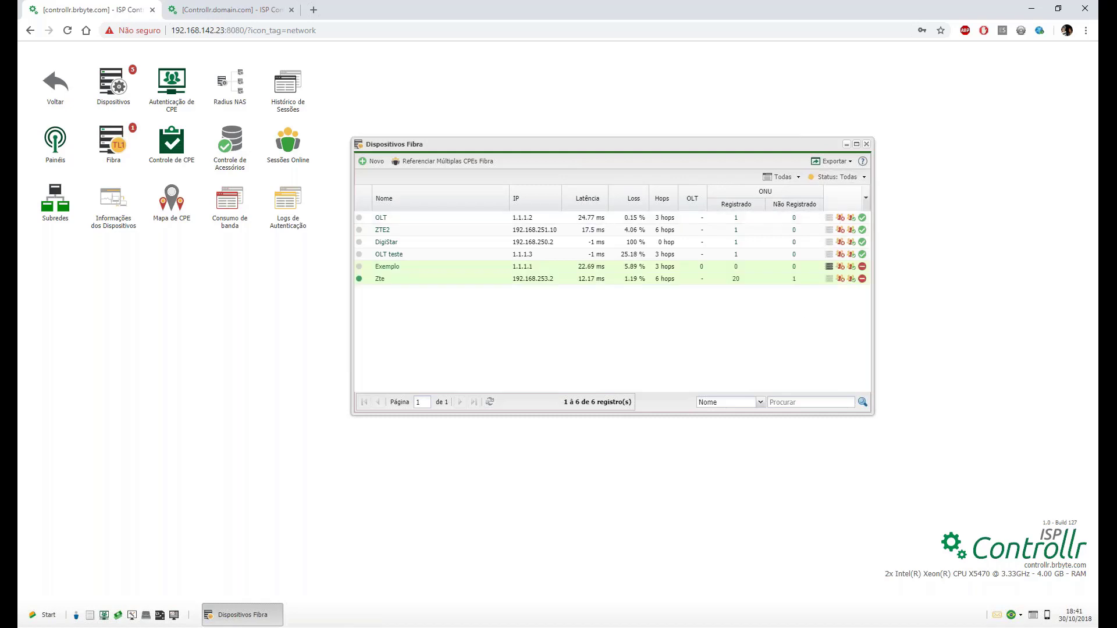
click(836, 188)
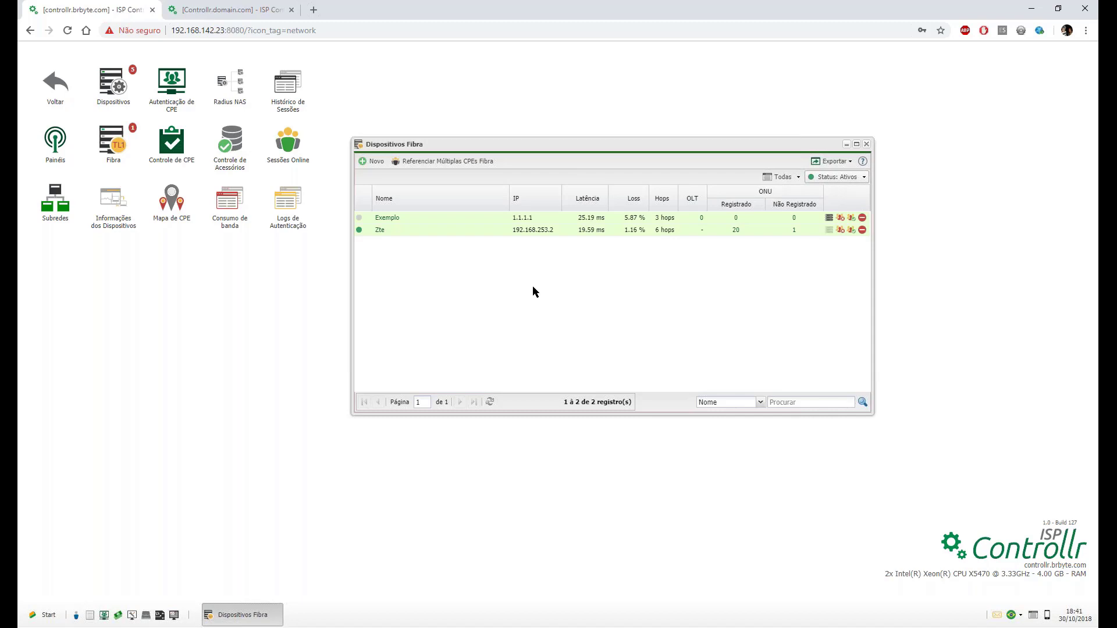
Switch Exemplo's Tipo from ANM 2000 to FIBERHOME - OLT, save with Salvar, and close the form.
double_click(388, 219)
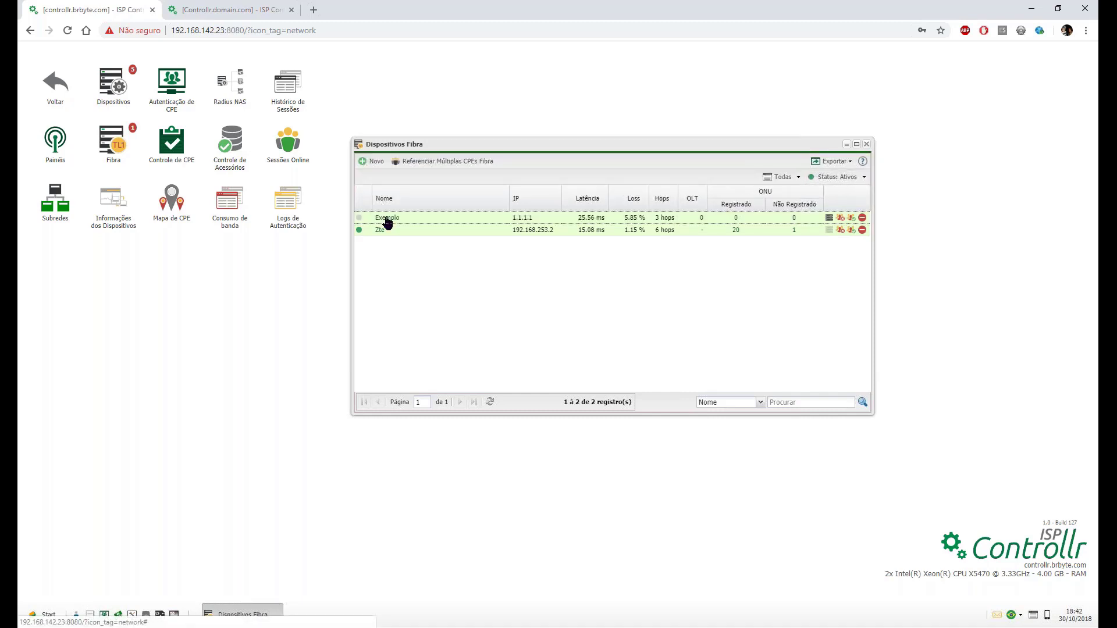
click(717, 286)
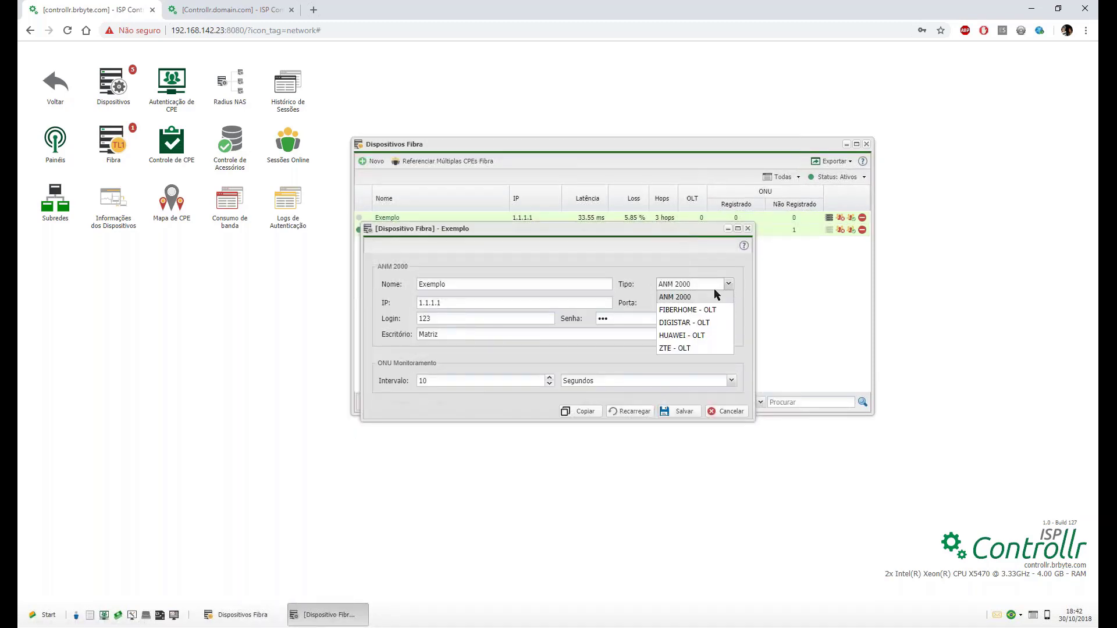
click(701, 311)
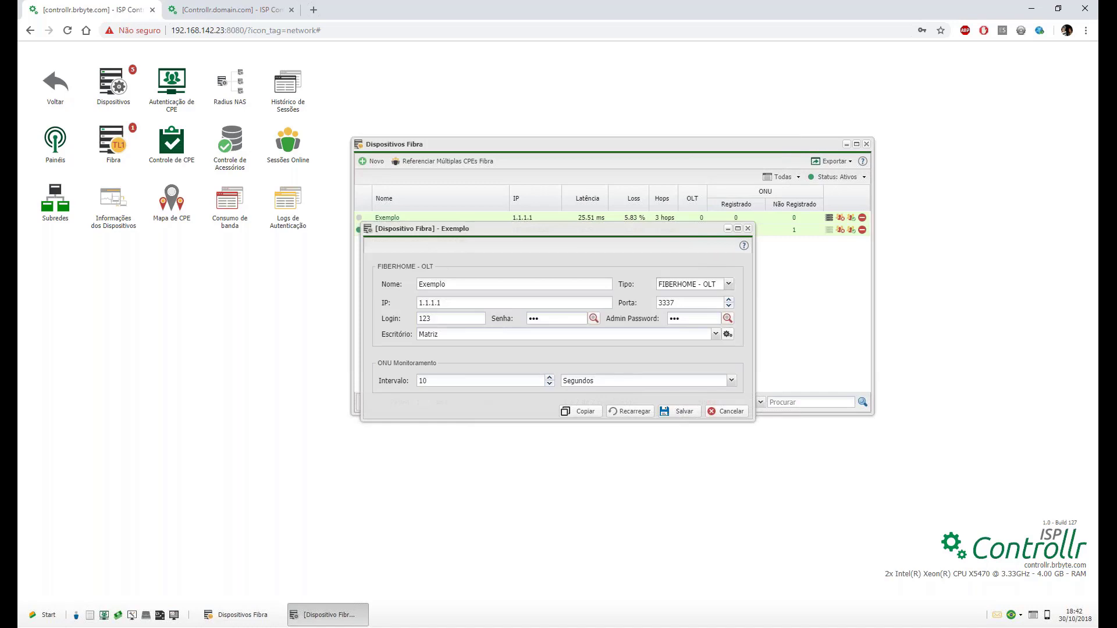
drag(464, 228, 481, 303)
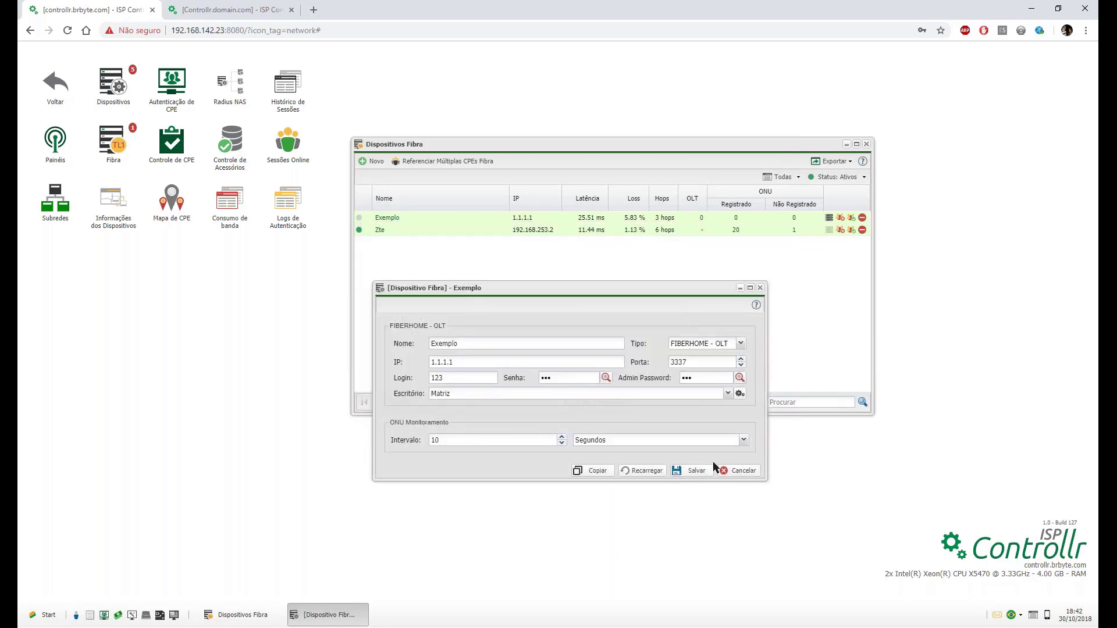
click(697, 471)
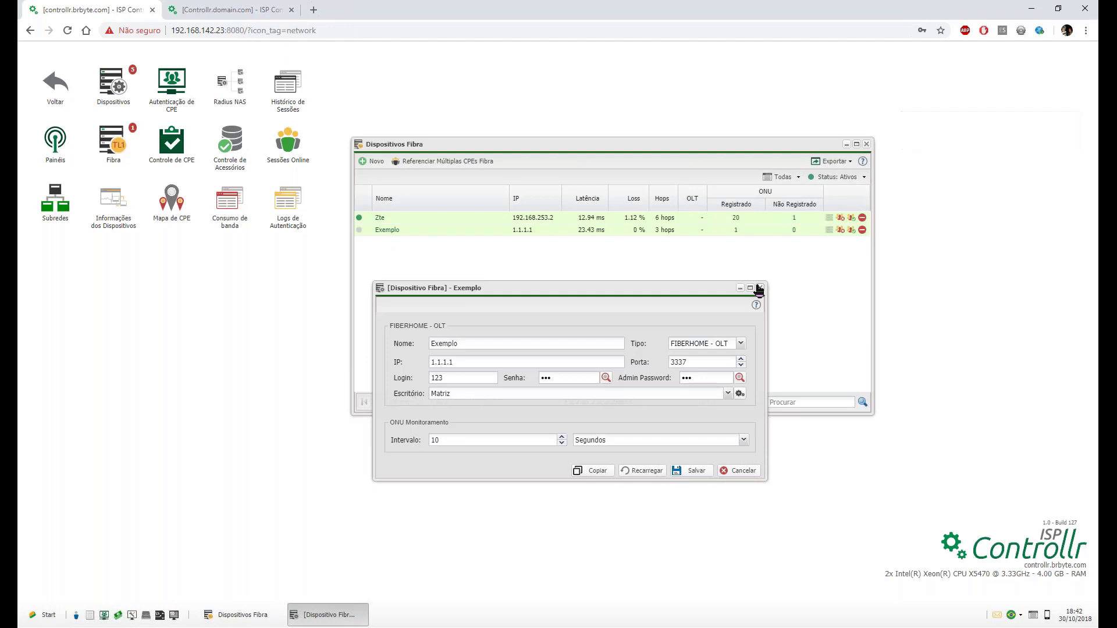
click(759, 289)
mouse_move(358, 233)
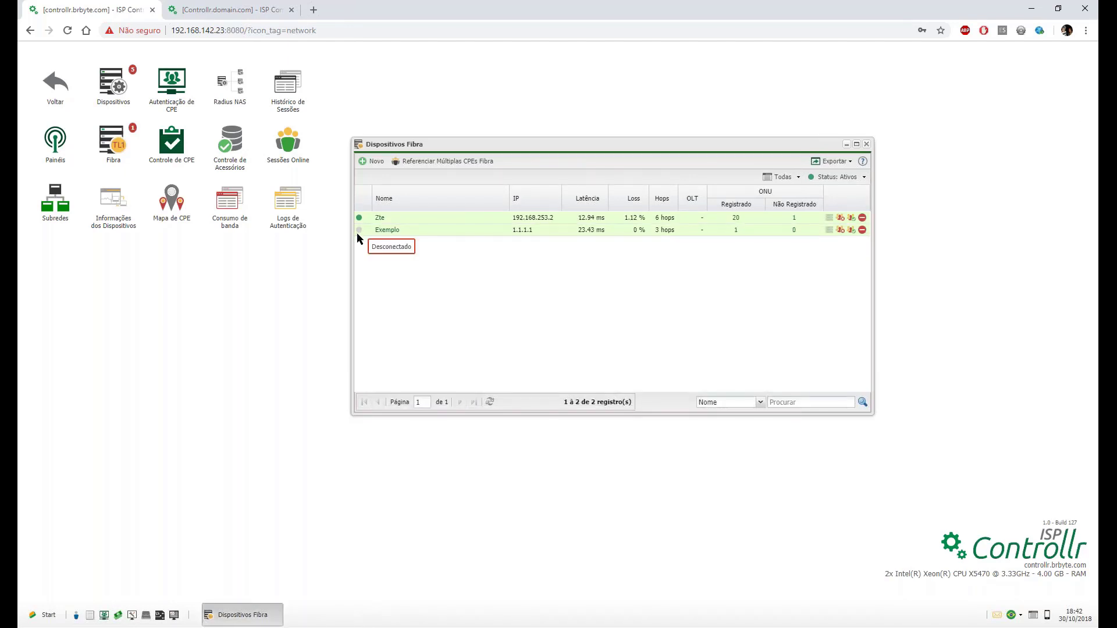
Open Exemplo's registered ONU list and its single ONU's settings, then minimize the two list windows.
click(736, 230)
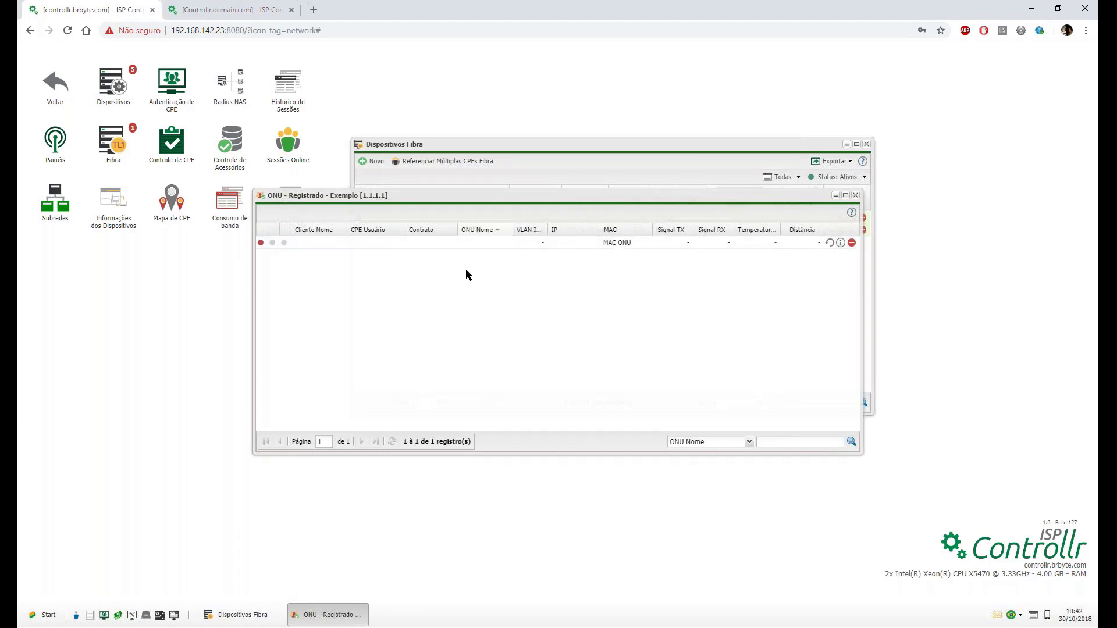
click(841, 243)
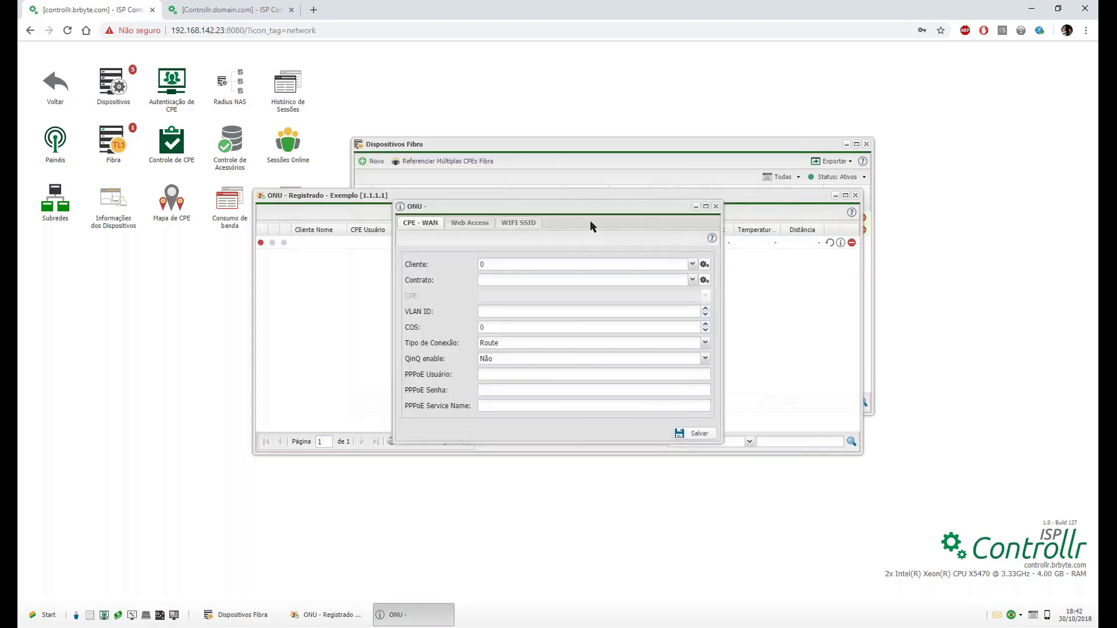
click(835, 196)
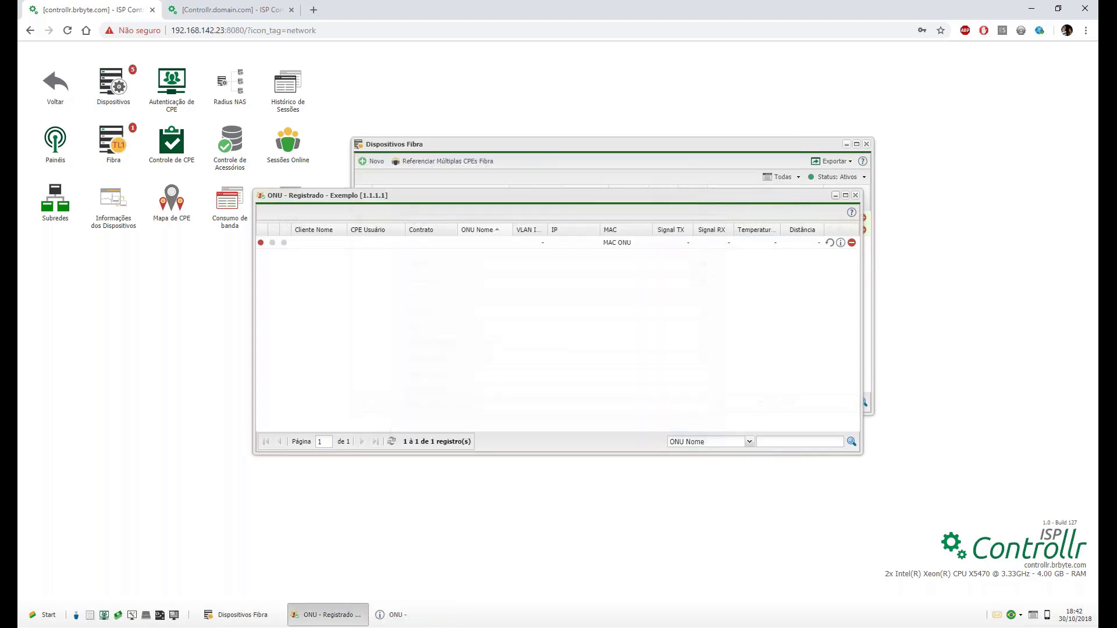
click(847, 145)
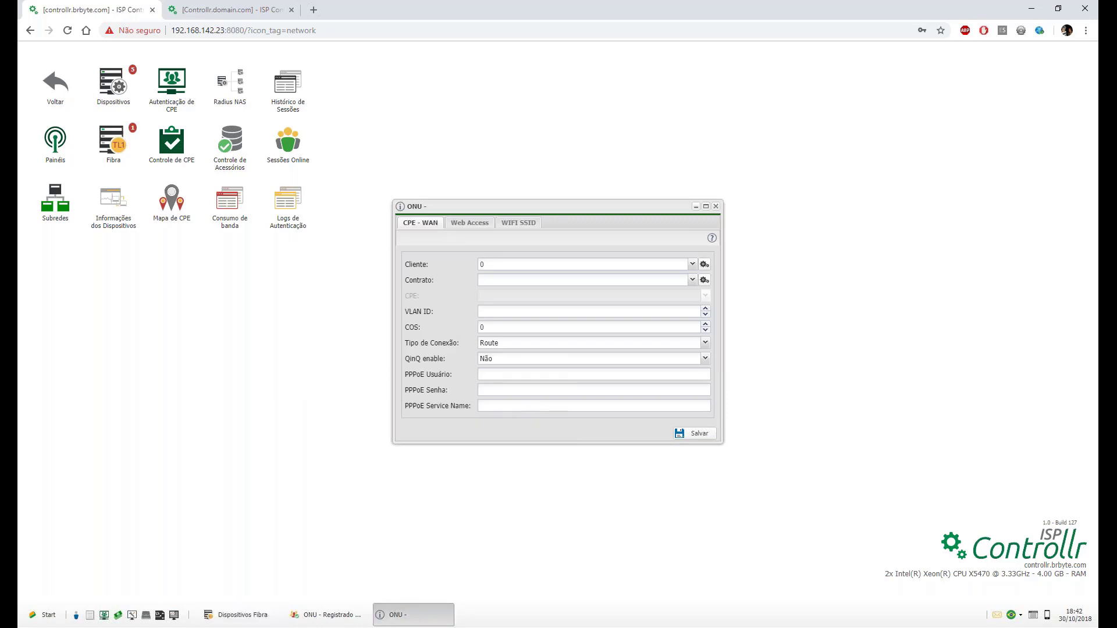
Link the CPE-WAN to the test client, its contract and CPE login, with VLAN ID 200.
drag(586, 206, 629, 110)
click(571, 168)
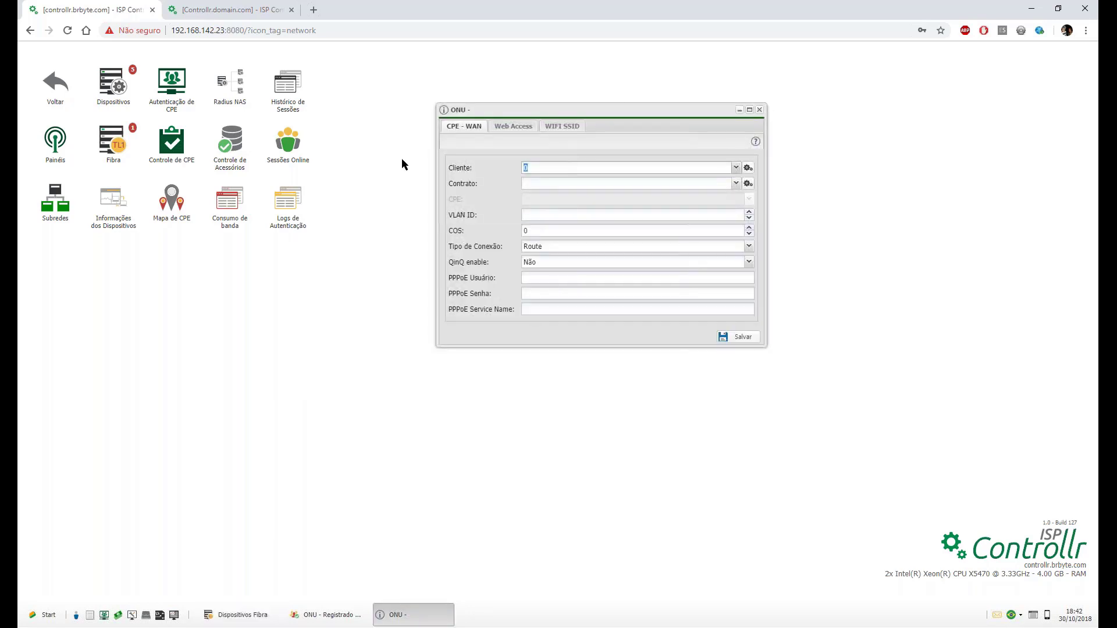
text(ts)
text(ste teste)
click(552, 207)
click(538, 196)
click(542, 217)
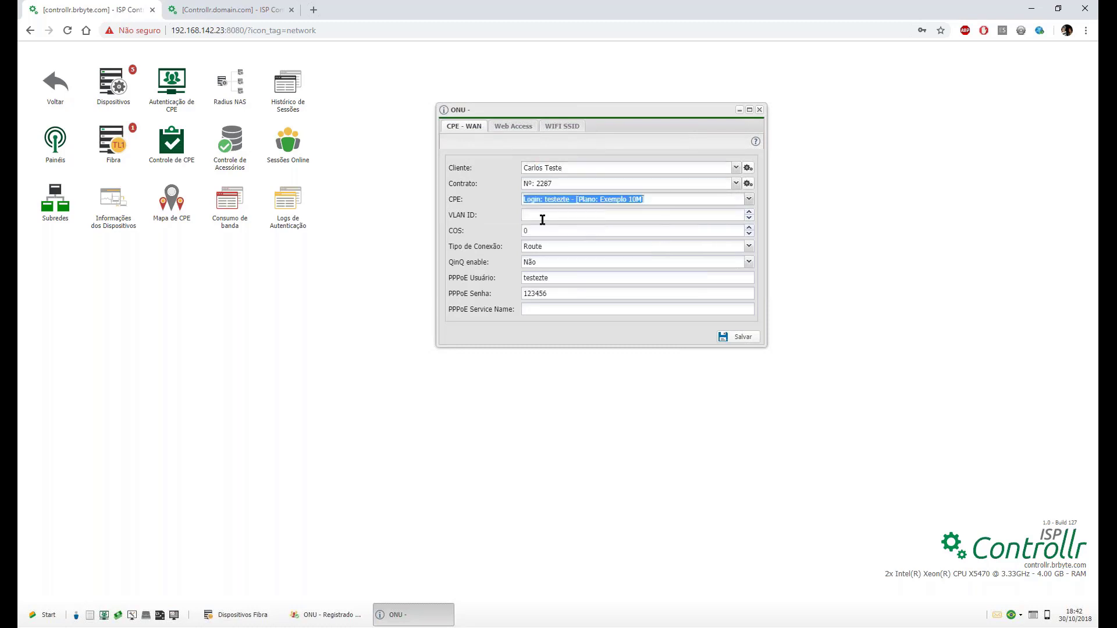
click(536, 217)
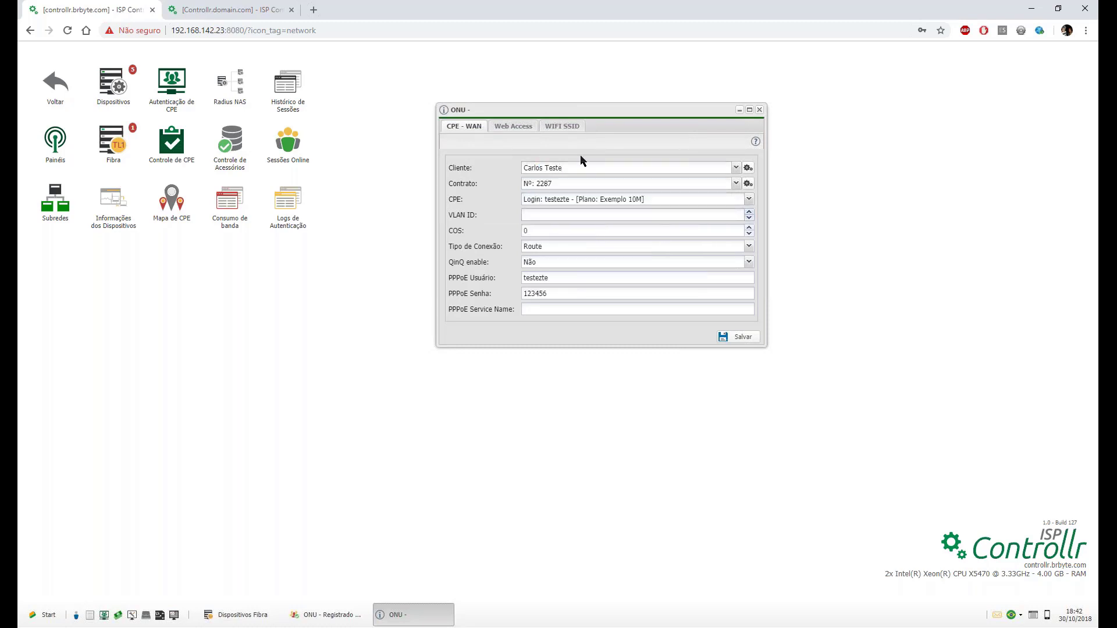
text(200)
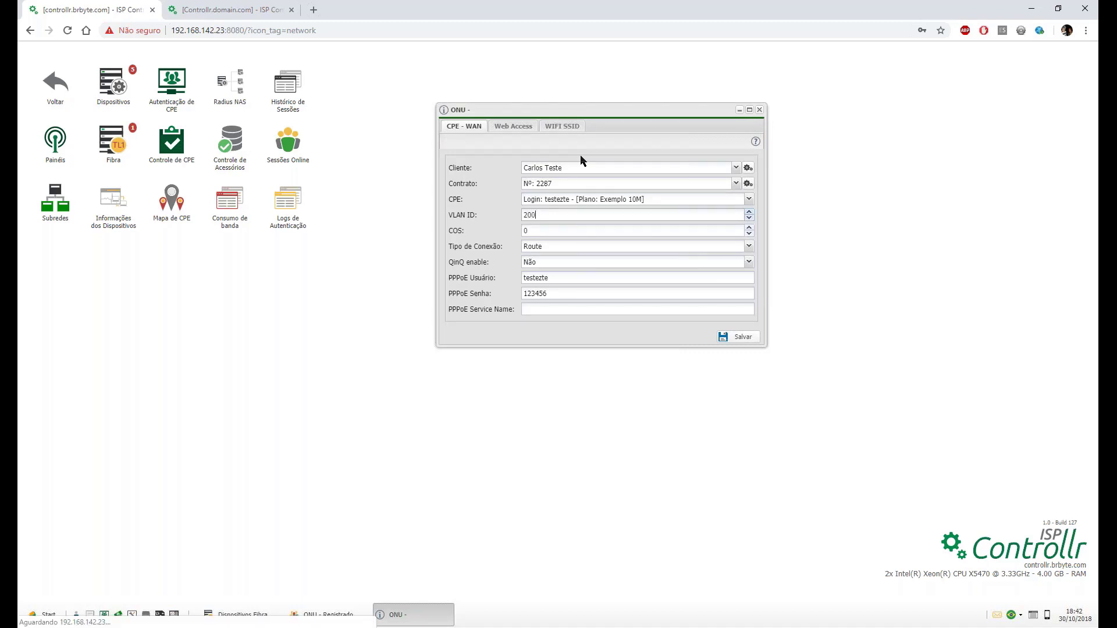
click(574, 231)
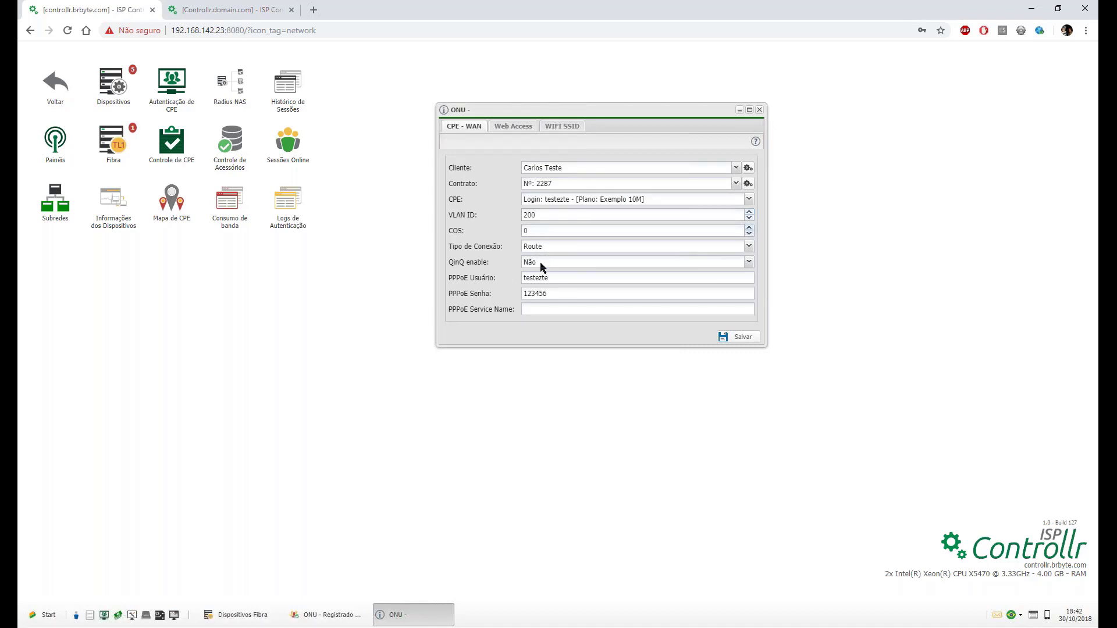
Try Bridge as the connection type, leaving it set to Route.
click(548, 249)
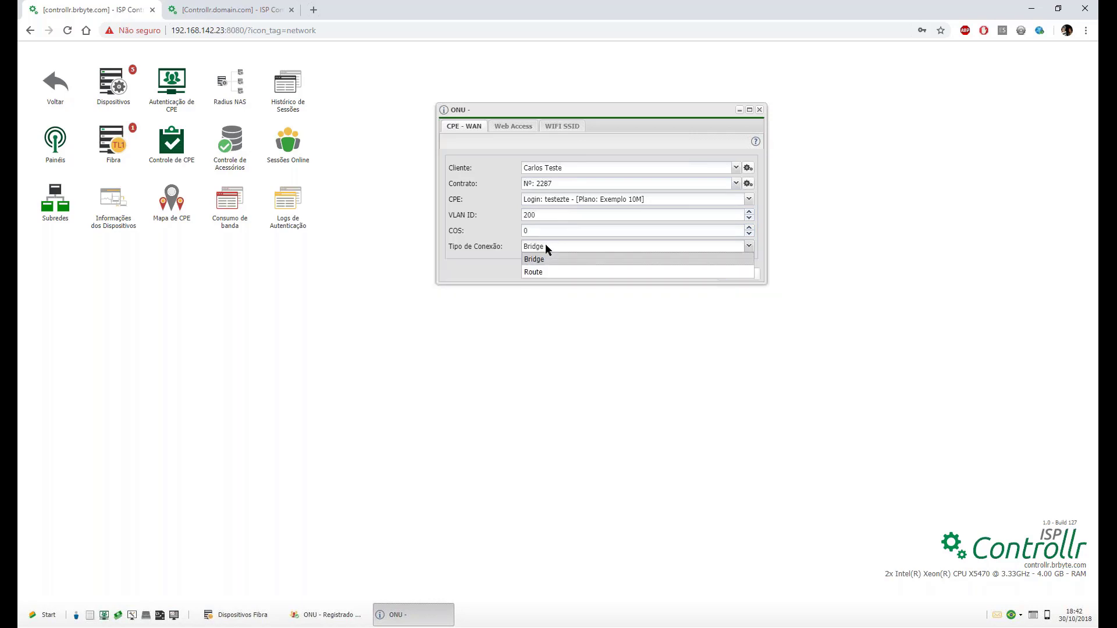
click(546, 259)
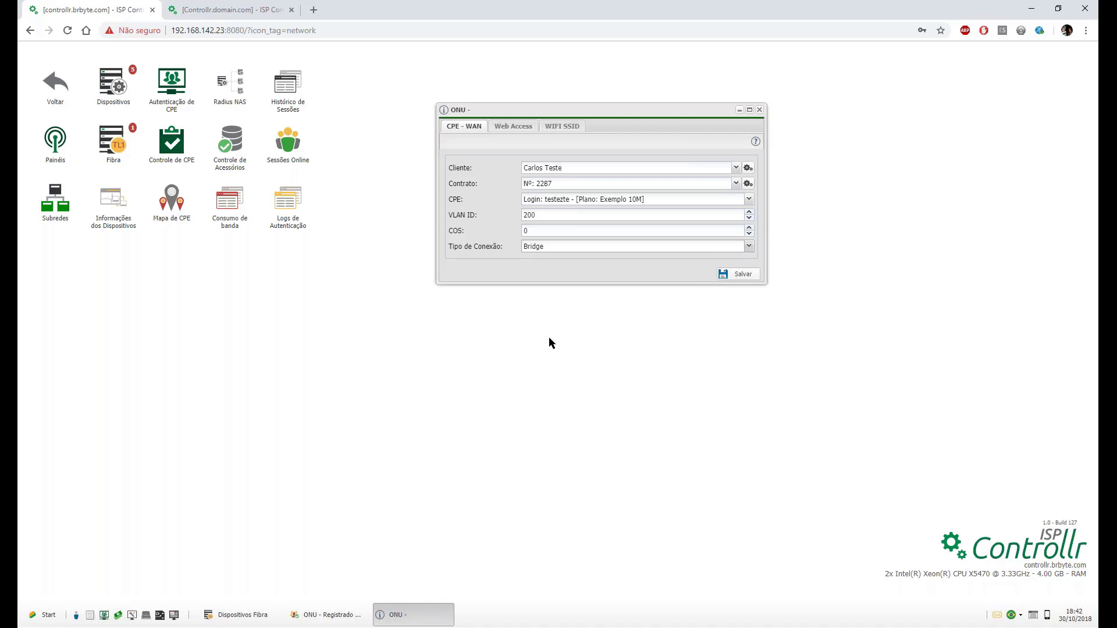
click(564, 246)
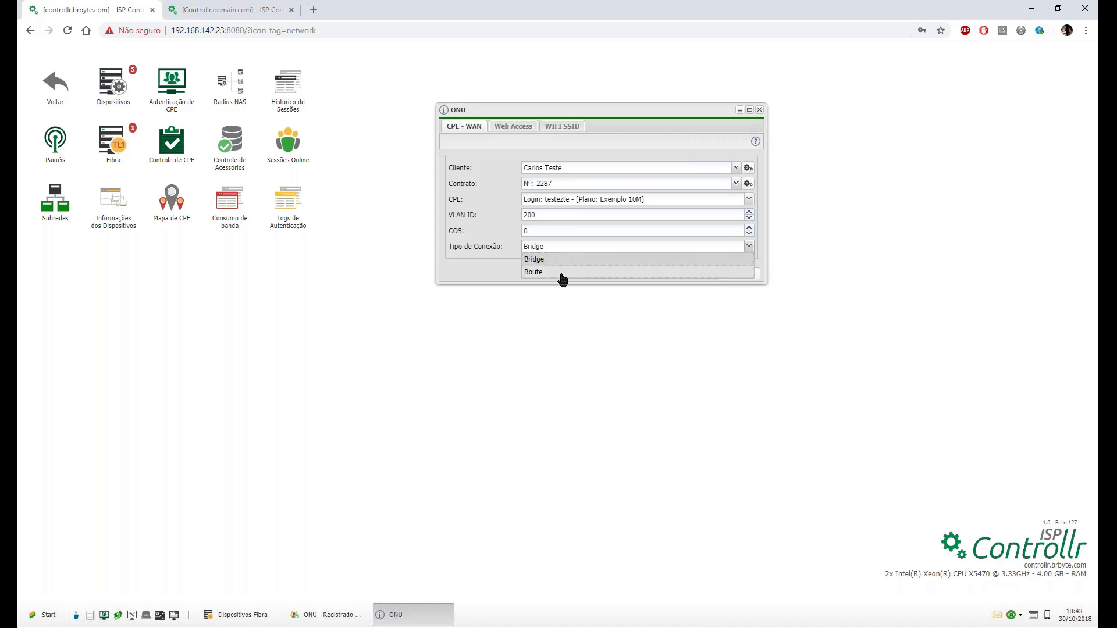
click(553, 271)
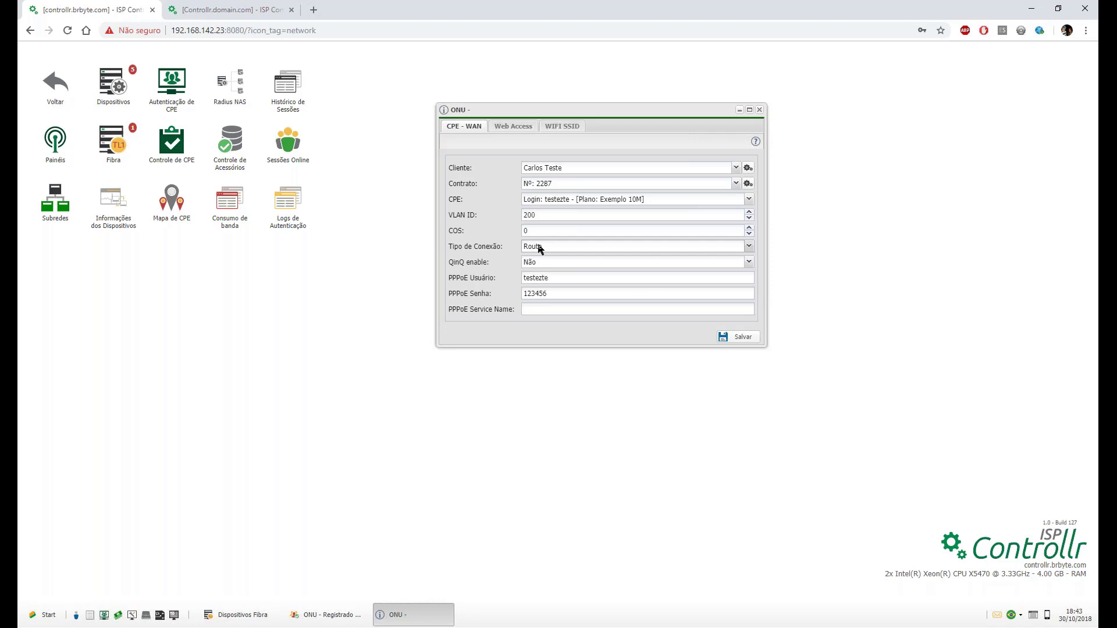
click(539, 249)
click(544, 260)
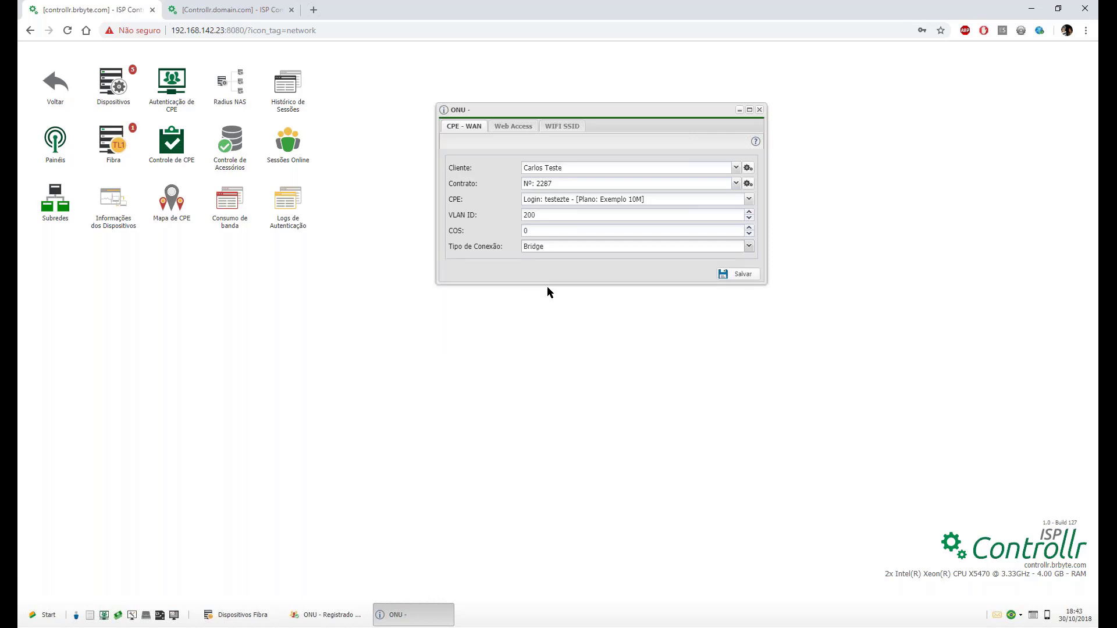
click(541, 250)
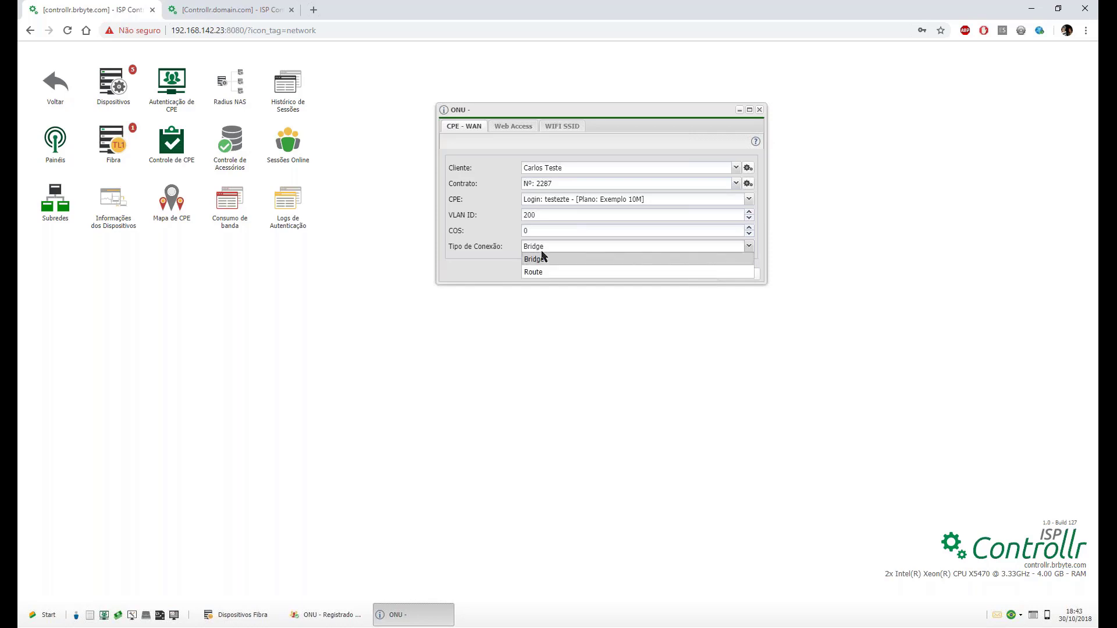
click(544, 278)
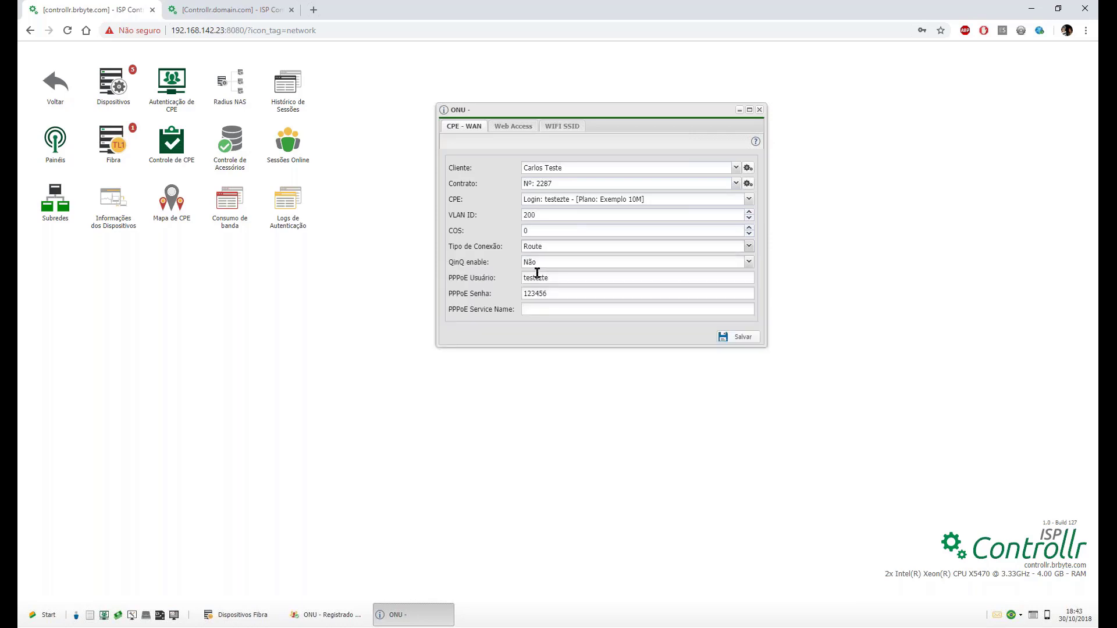
Enable QinQ to see its Stpid, Svlan and Scos fields, then leave QinQ disabled.
click(542, 259)
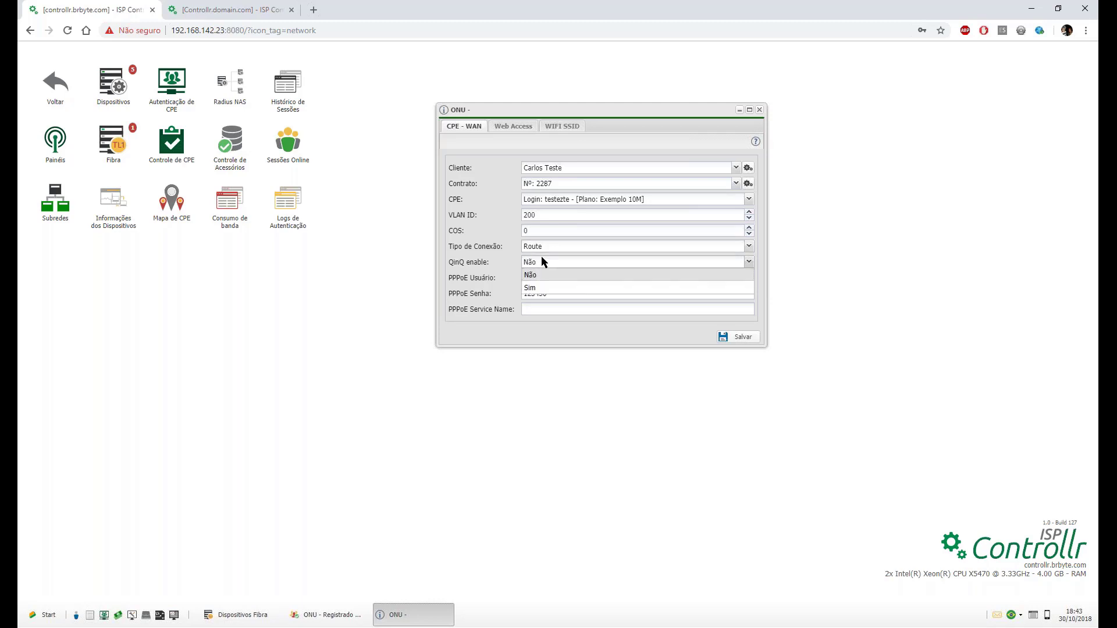
click(542, 288)
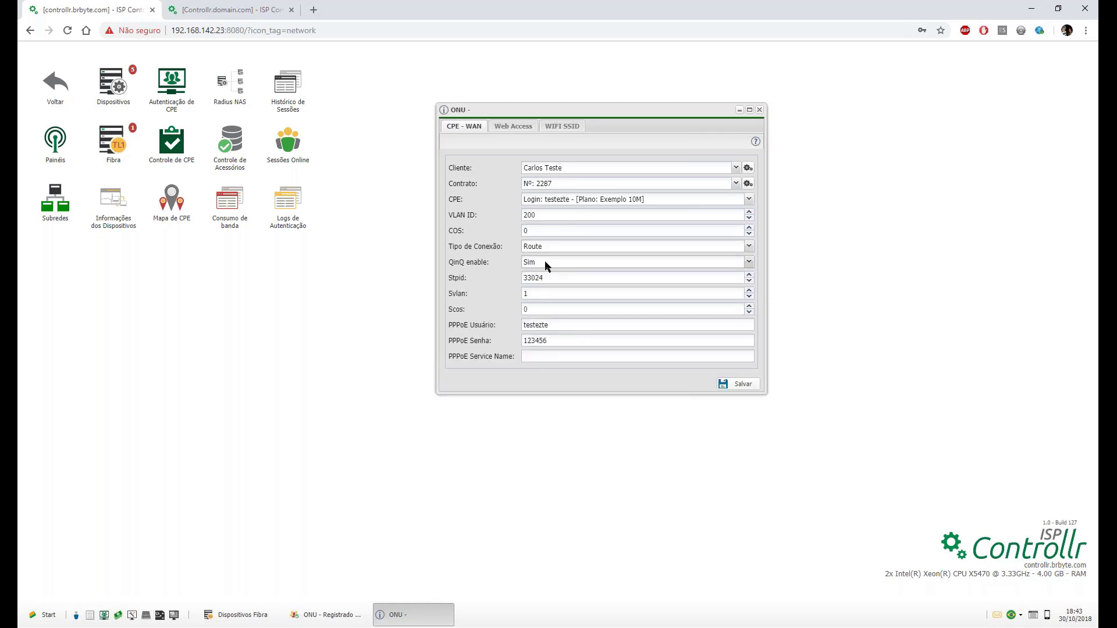
click(544, 261)
click(543, 277)
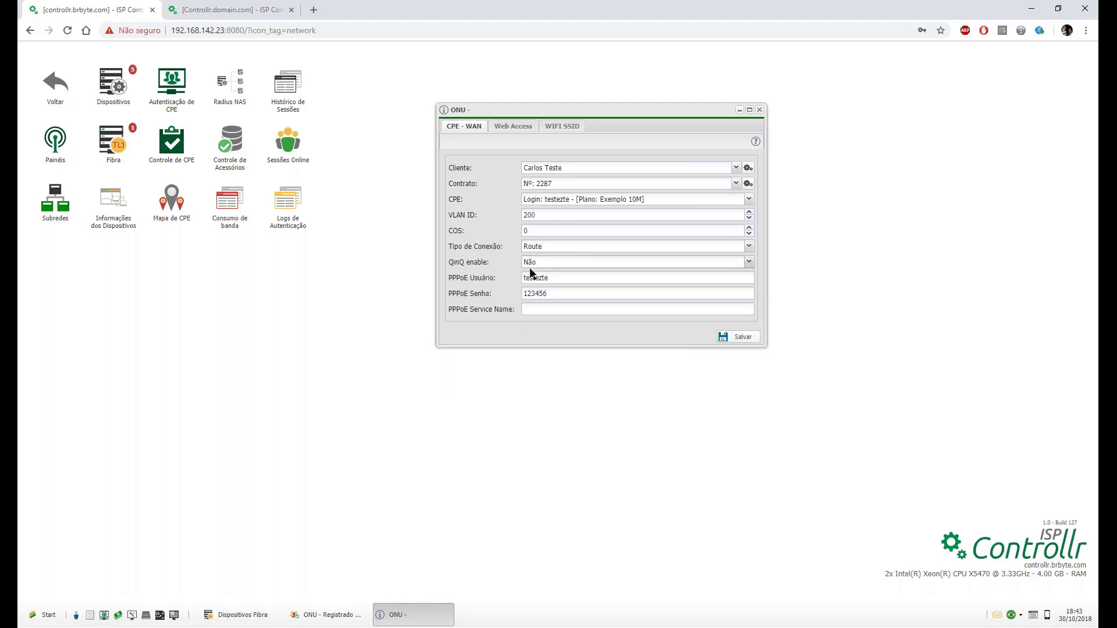
click(529, 263)
click(528, 278)
click(464, 262)
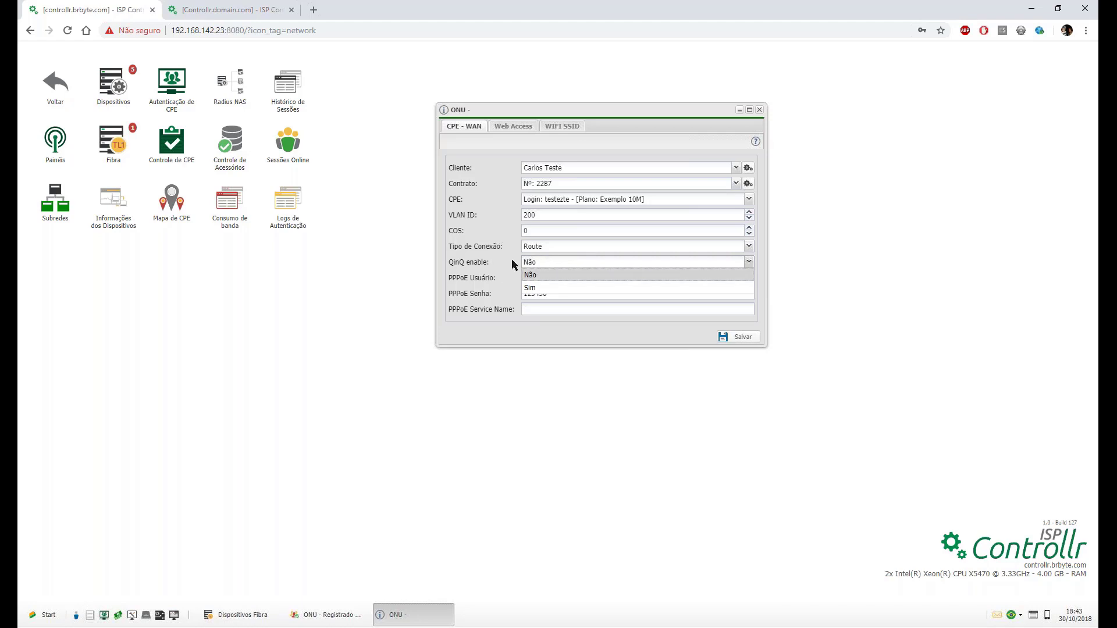
click(556, 286)
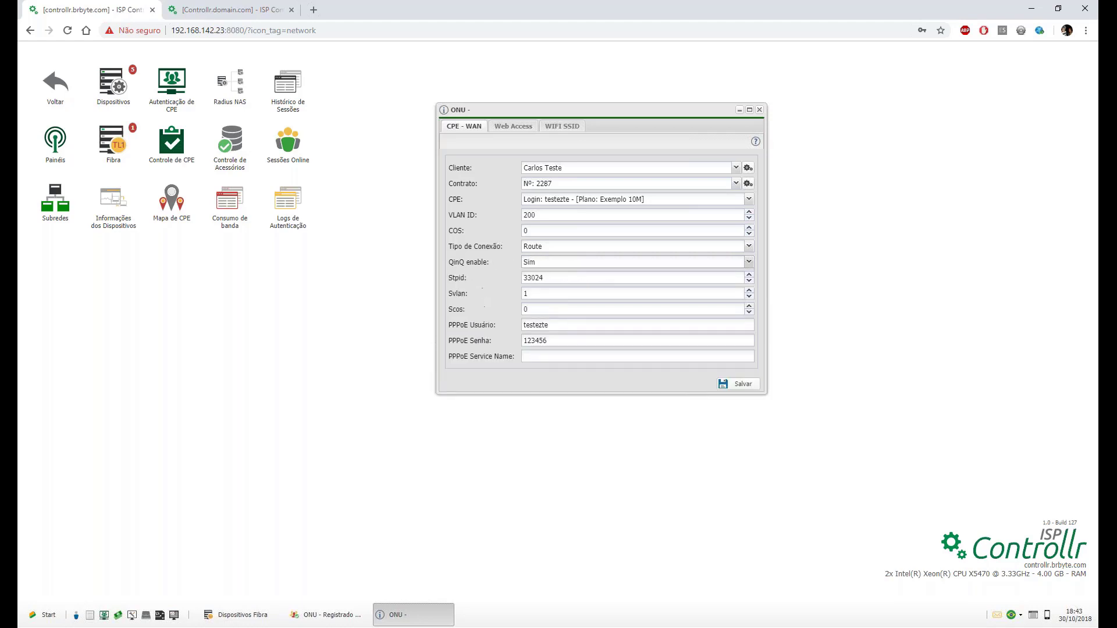
click(558, 263)
click(556, 273)
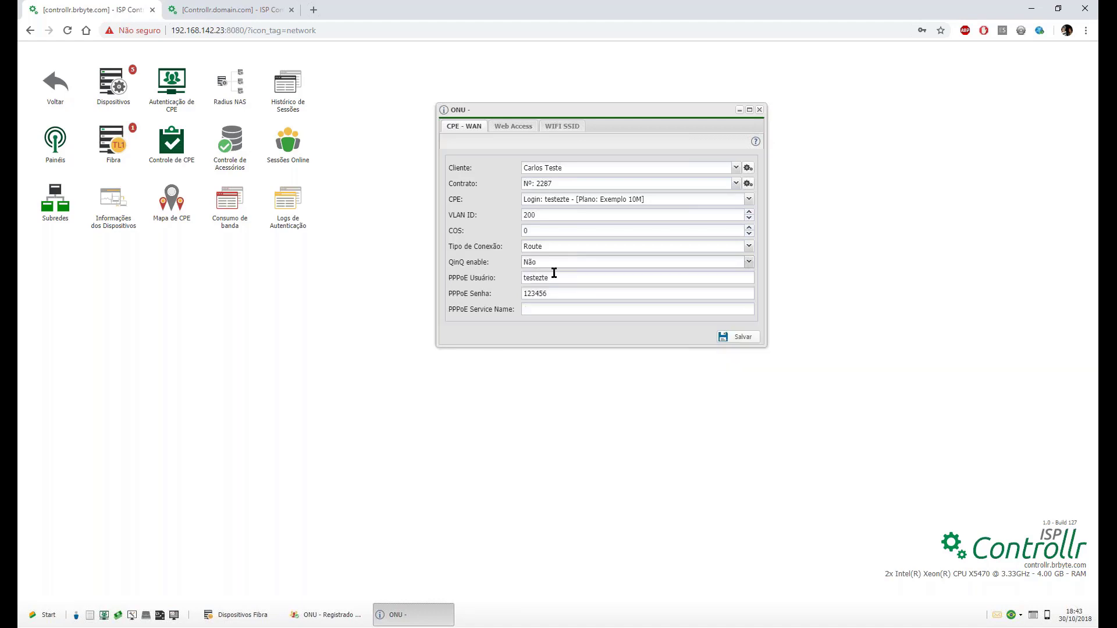
Type test text into PPPoE Service Name, clear it, then switch to Web Access.
click(539, 308)
text(dsfsdfk)
key(ctrl+a)
key(BackSpace)
click(502, 133)
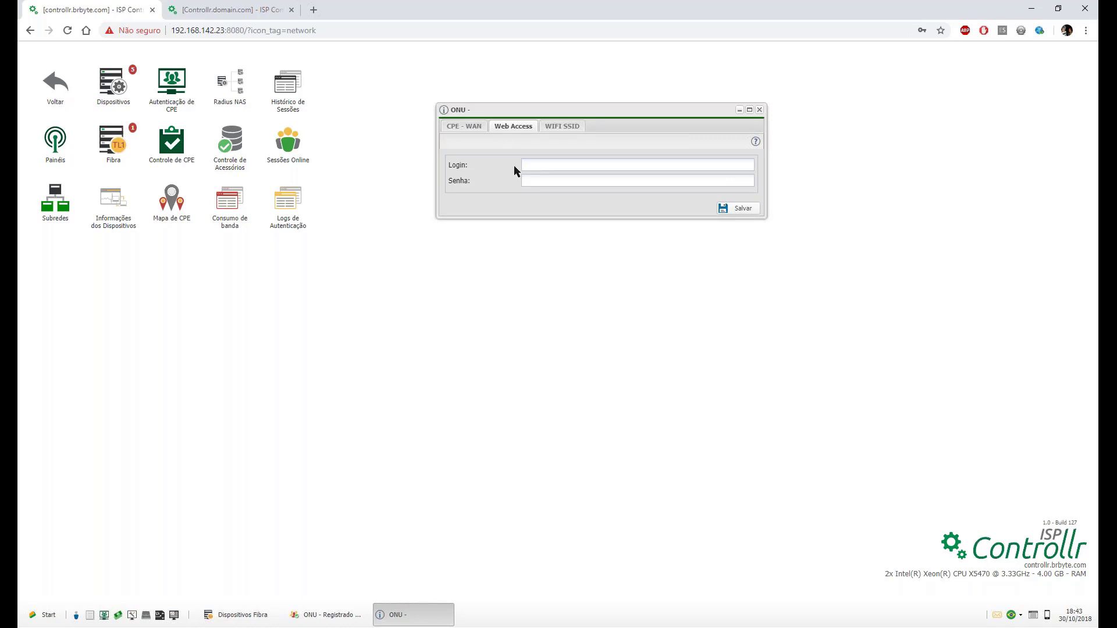
Leave Web Access Login and Senha empty and move to the WIFI SSID settings.
click(556, 166)
click(552, 178)
key(Tab)
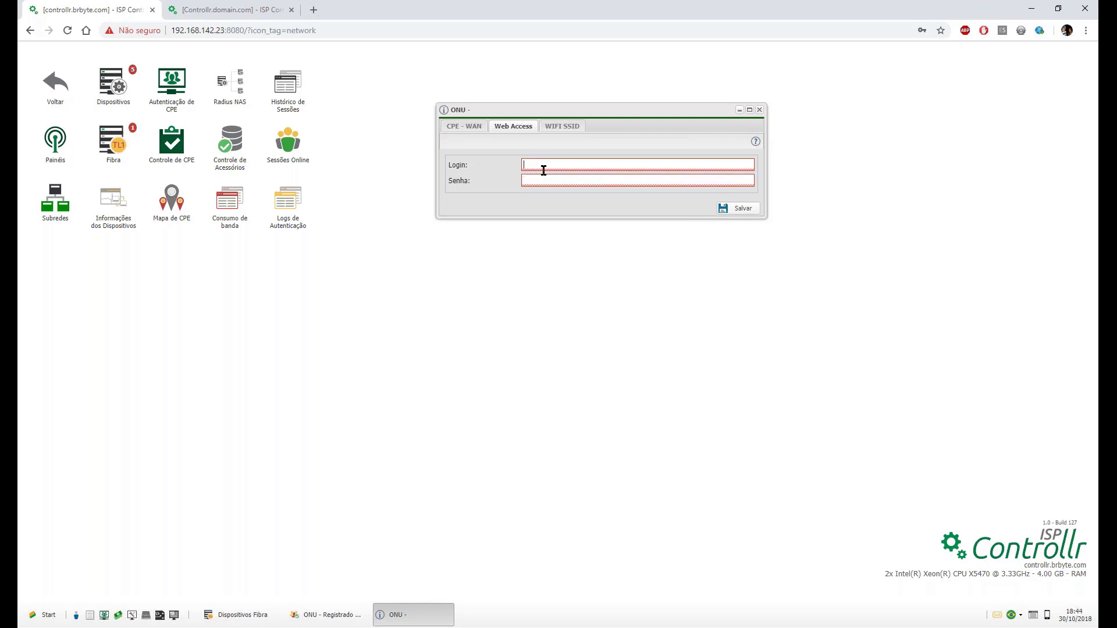
click(549, 128)
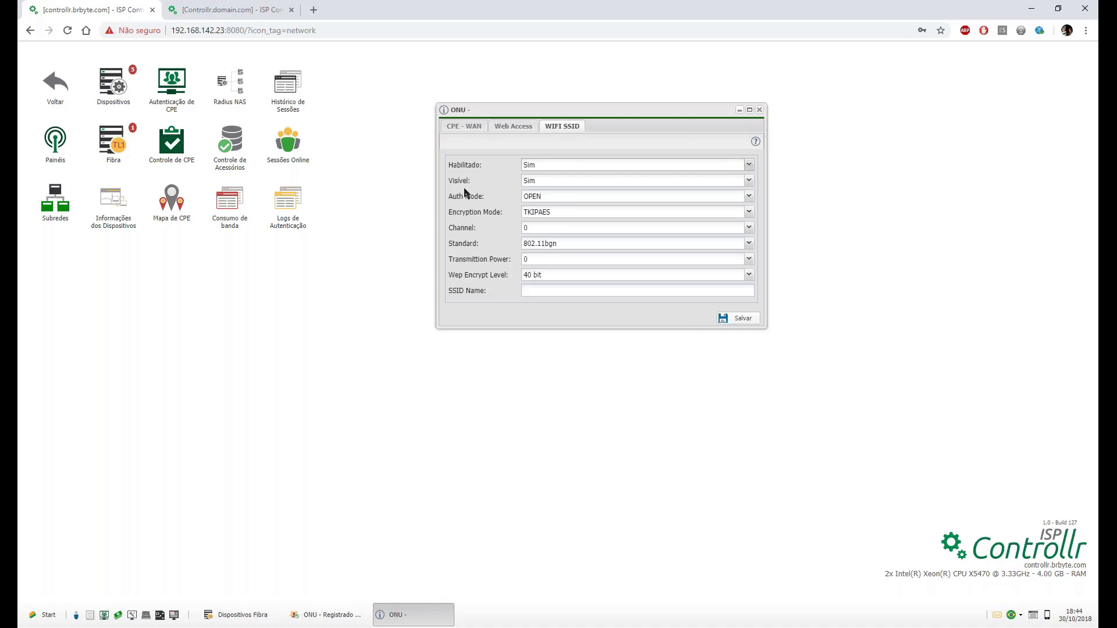
Keep OPEN auth and 802.11bgn standard, and try WEP then TKIP encryption.
click(537, 201)
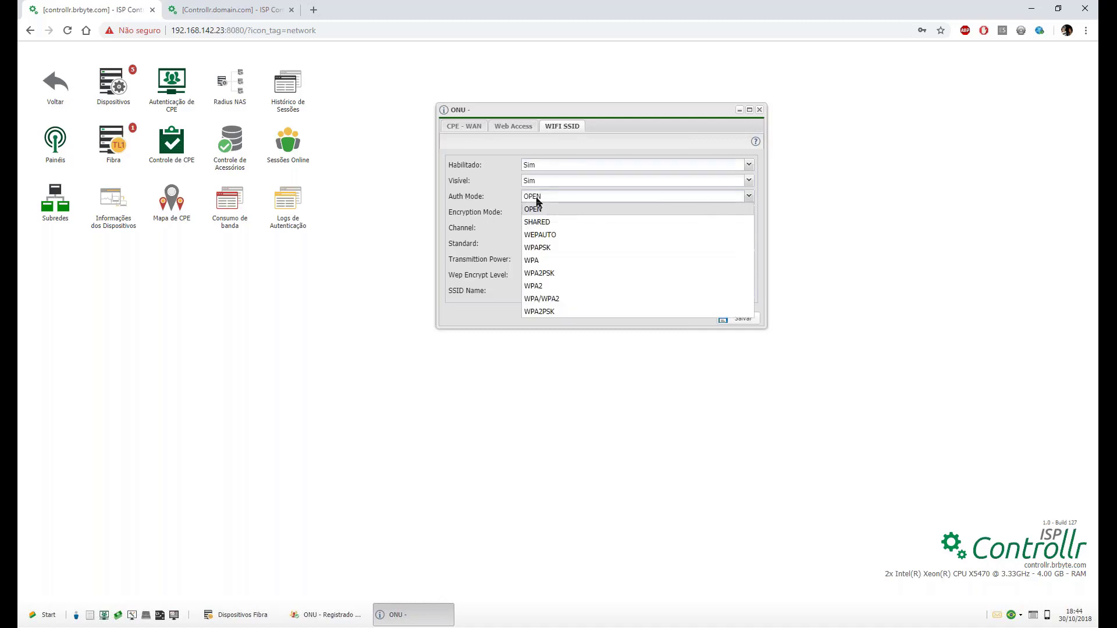
click(537, 201)
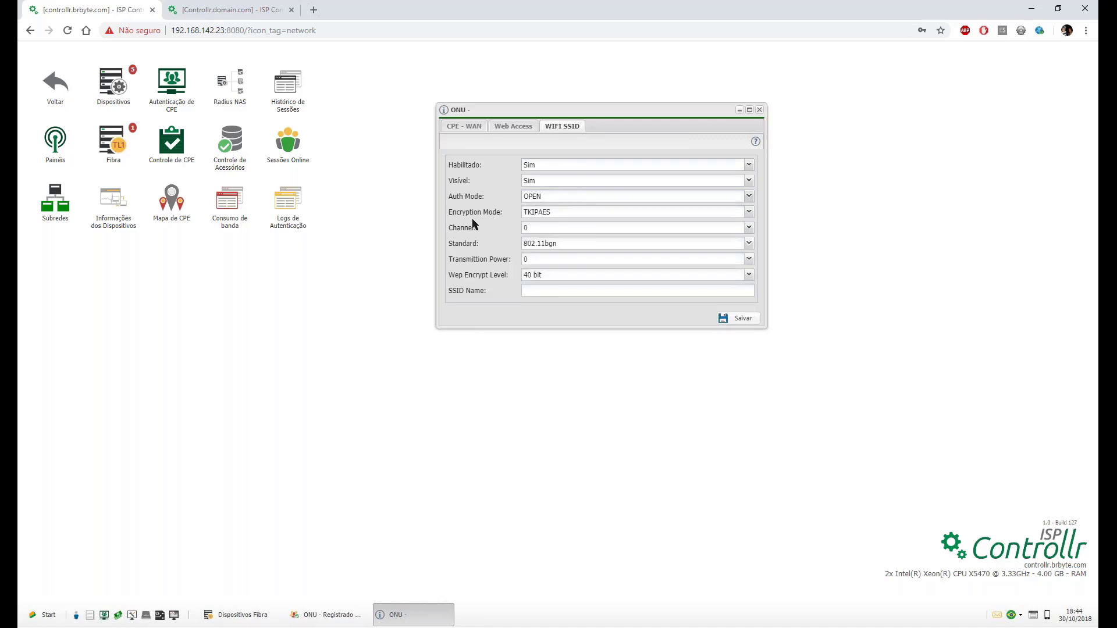
click(547, 245)
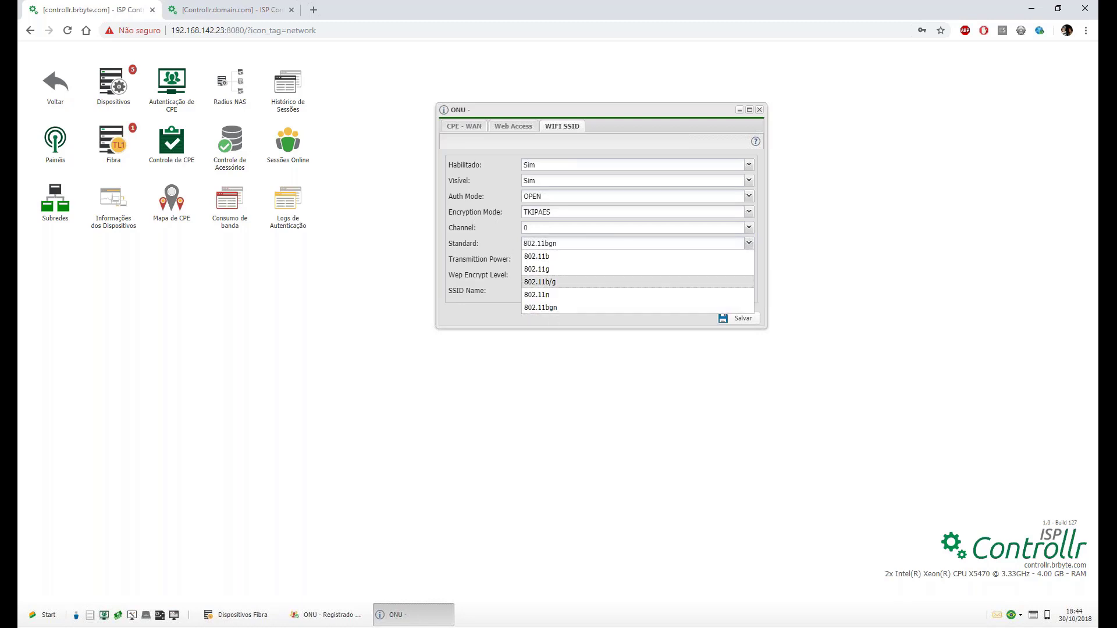
click(539, 307)
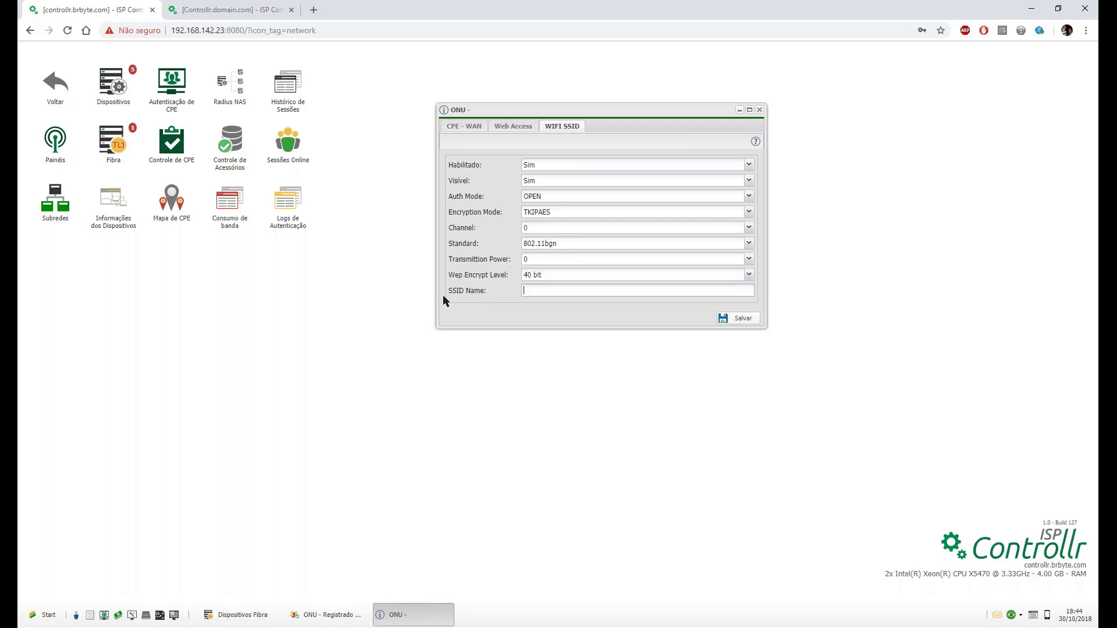
click(538, 213)
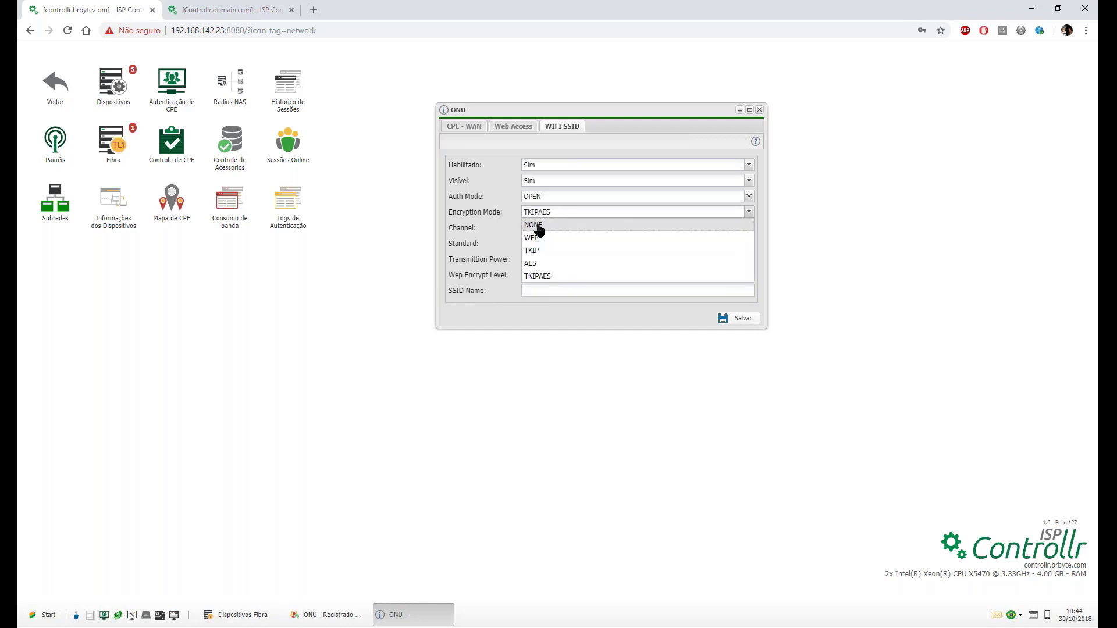
click(538, 238)
click(541, 212)
click(546, 250)
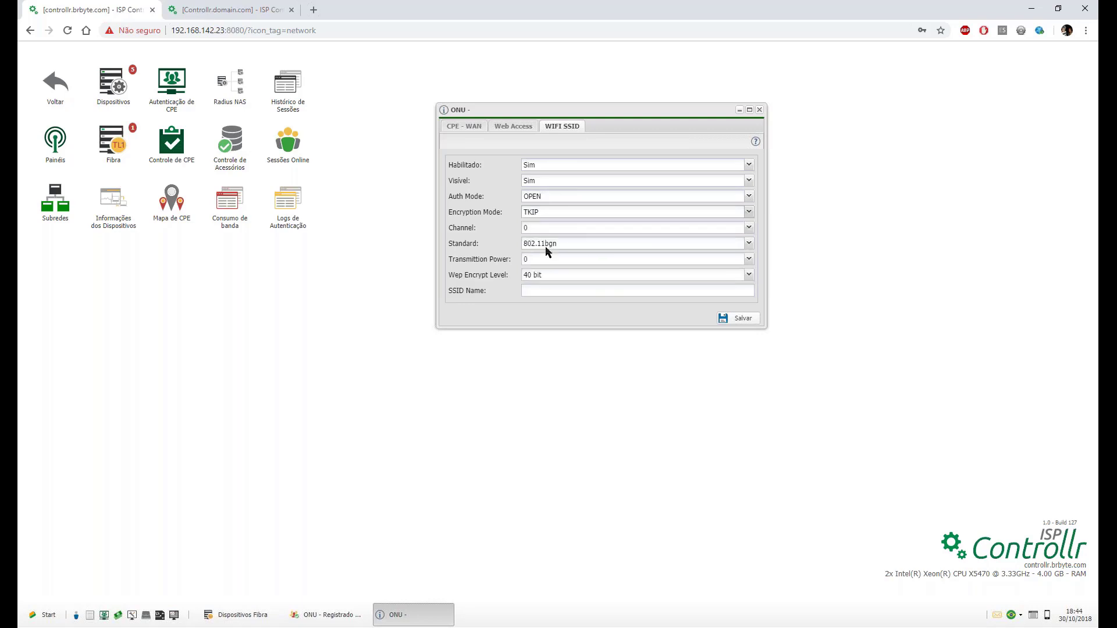
Try WEPAUTO and WPA2 auth modes, then set Auth Mode back to OPEN.
click(549, 198)
click(549, 235)
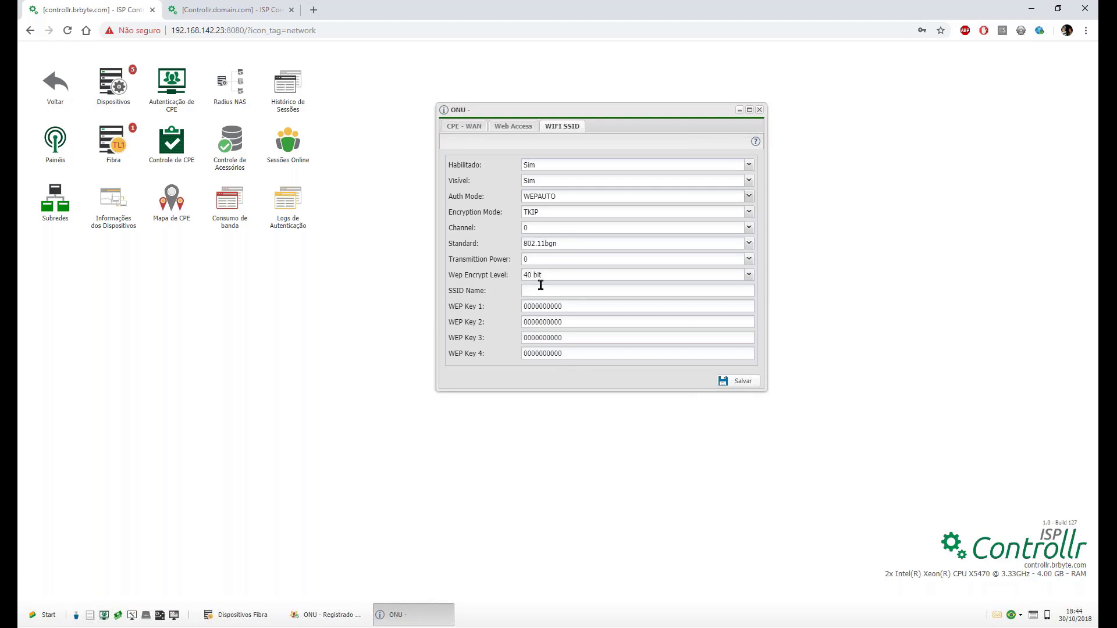
click(557, 197)
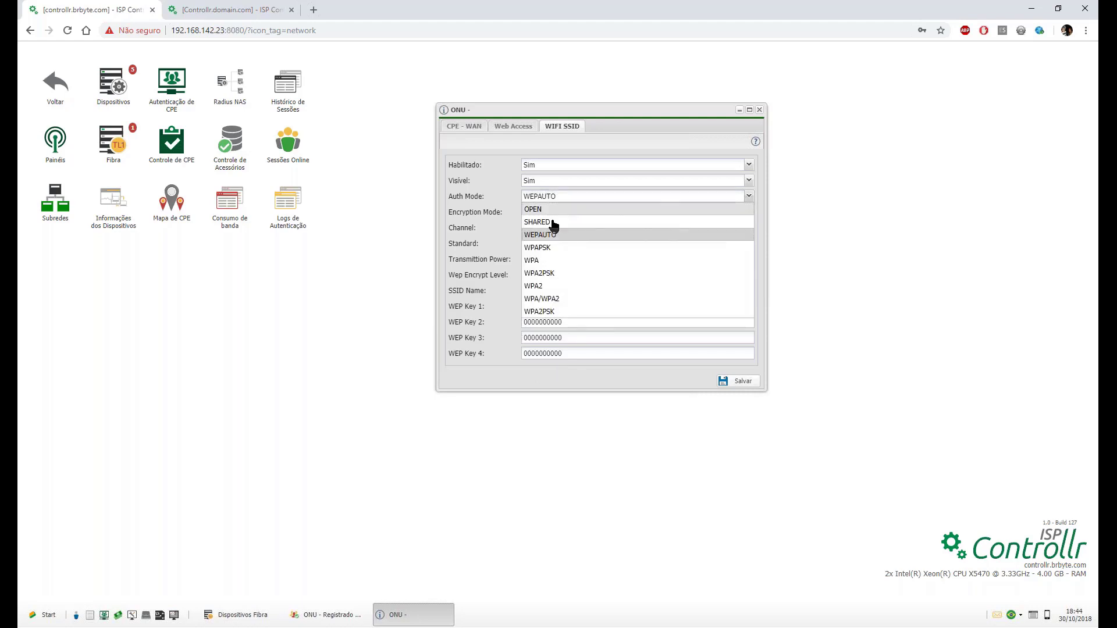
click(554, 287)
click(524, 292)
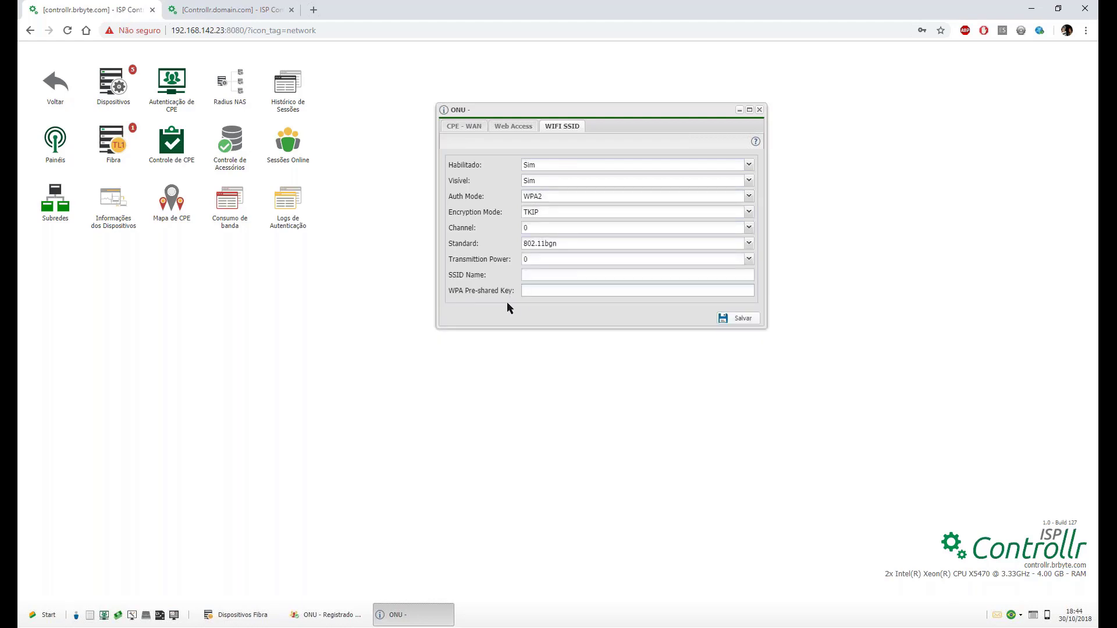
click(560, 192)
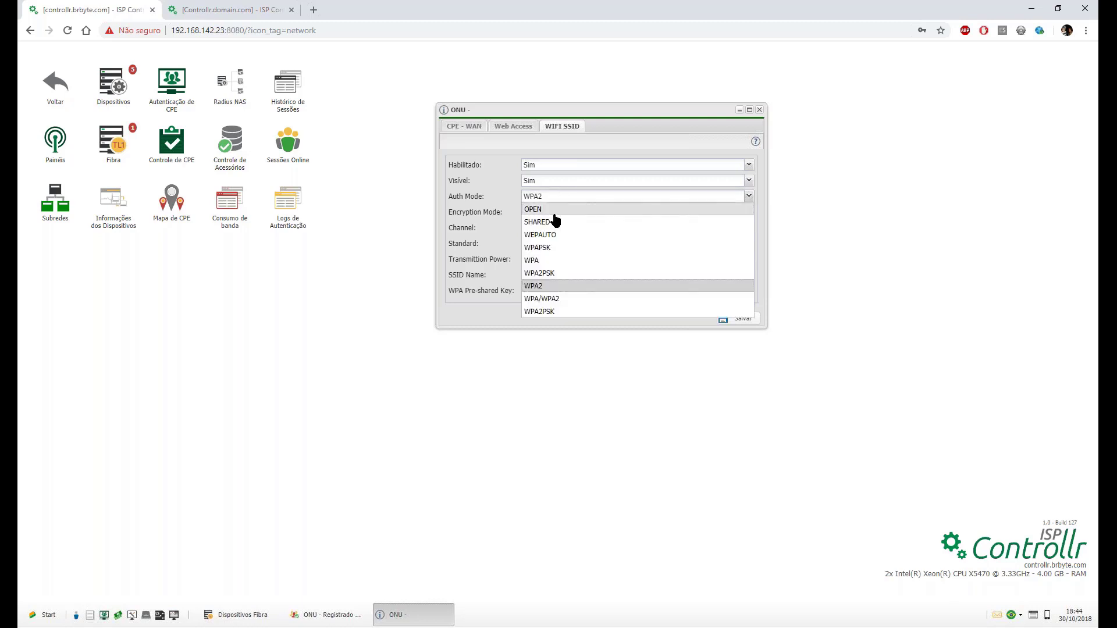
click(556, 211)
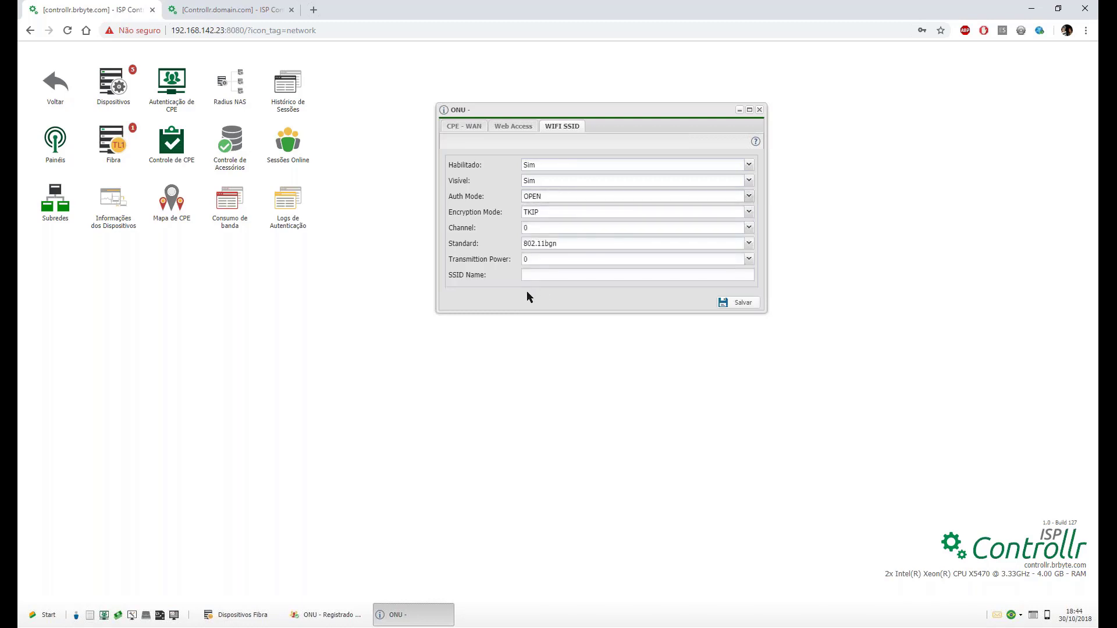
Review the CPE - WAN, Web Access and WIFI SSID sections, then close the ONU form.
click(514, 126)
click(468, 128)
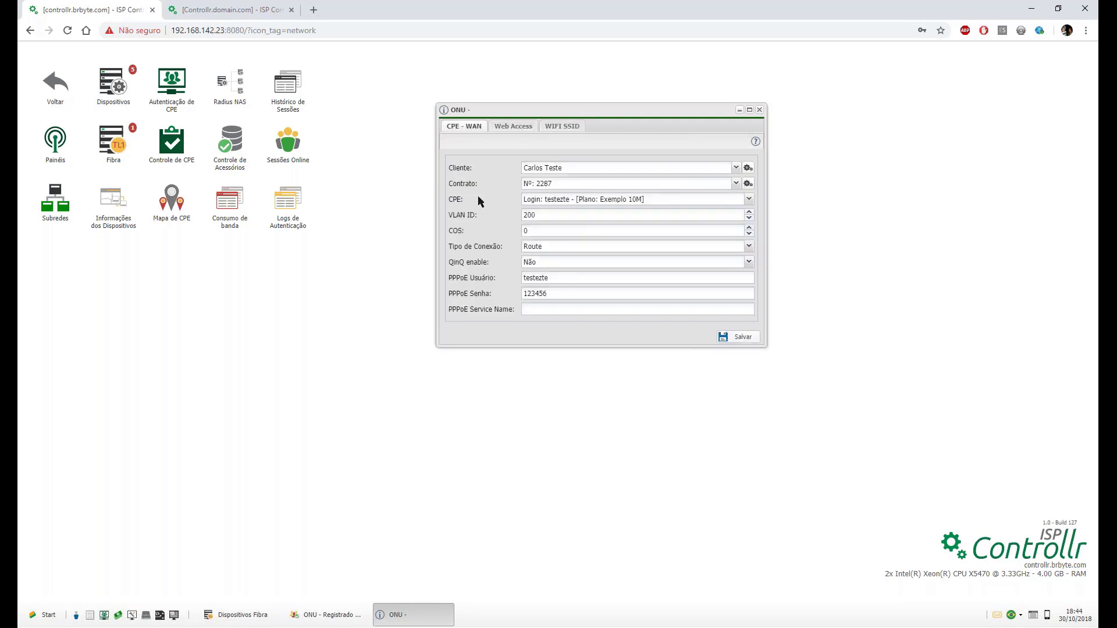
click(508, 128)
click(551, 129)
click(518, 128)
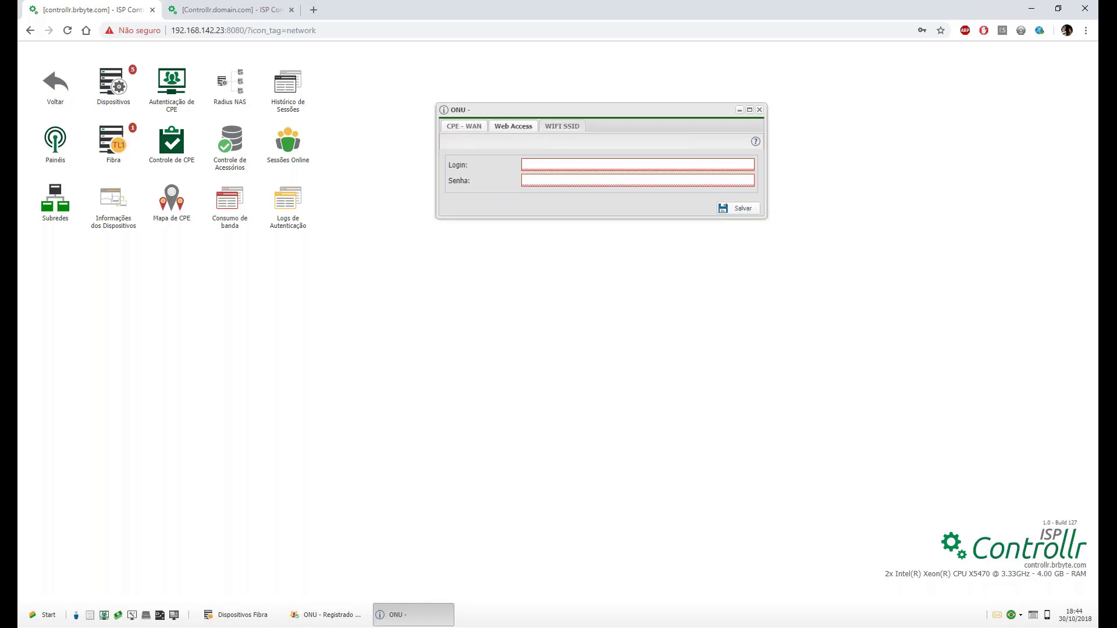
click(553, 129)
click(477, 126)
click(515, 127)
click(570, 127)
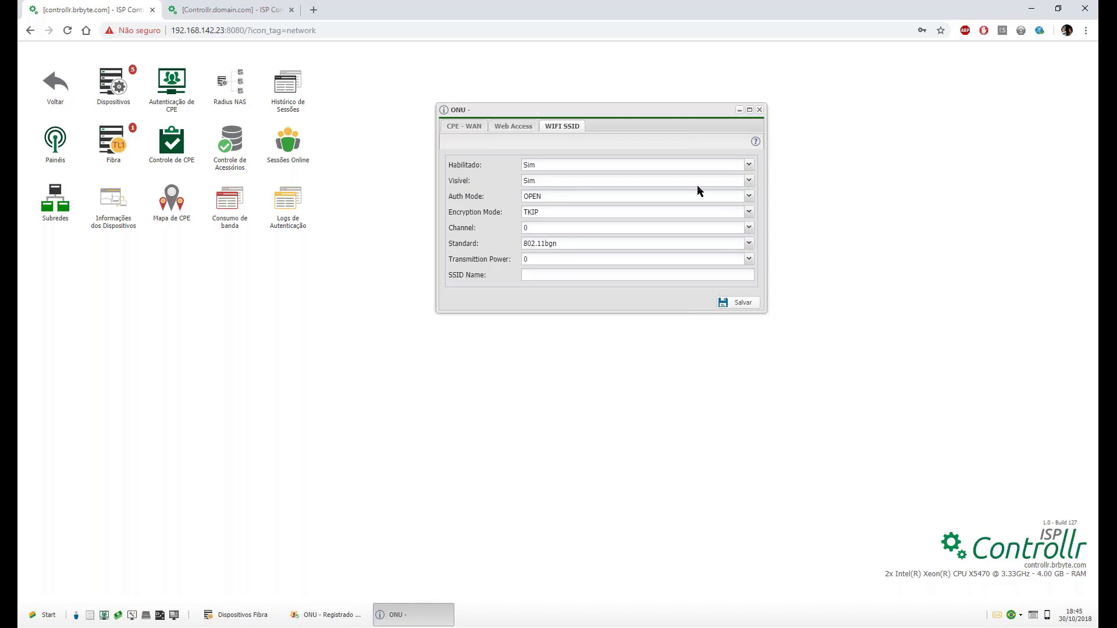
click(760, 110)
Change the Exemplo fiber device's type to DIGISTAR - OLT and save it.
click(327, 615)
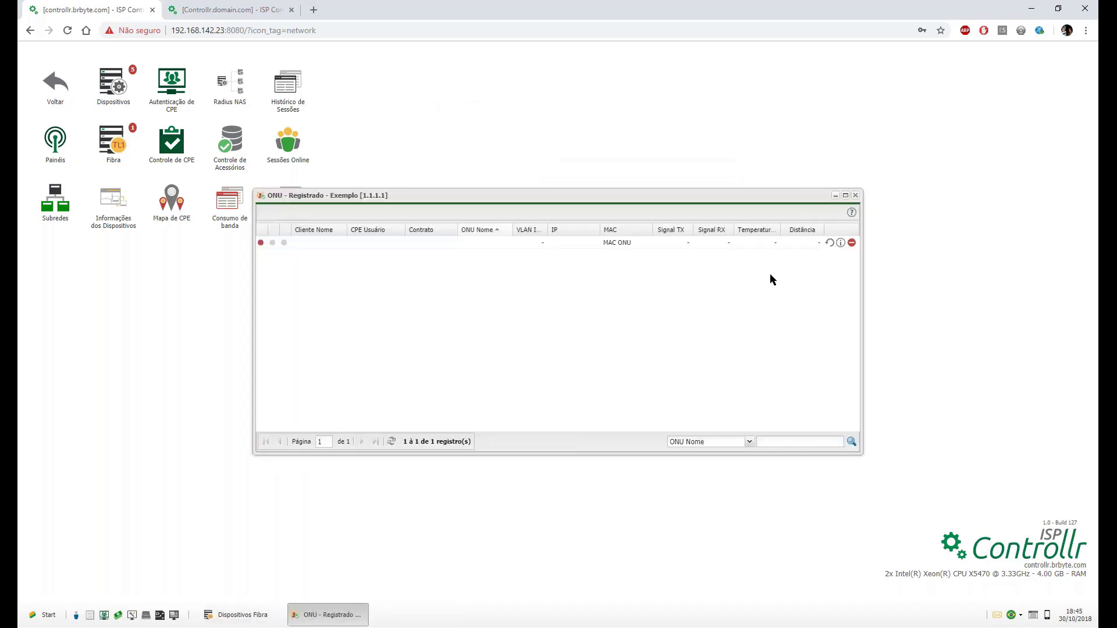
click(855, 195)
click(245, 615)
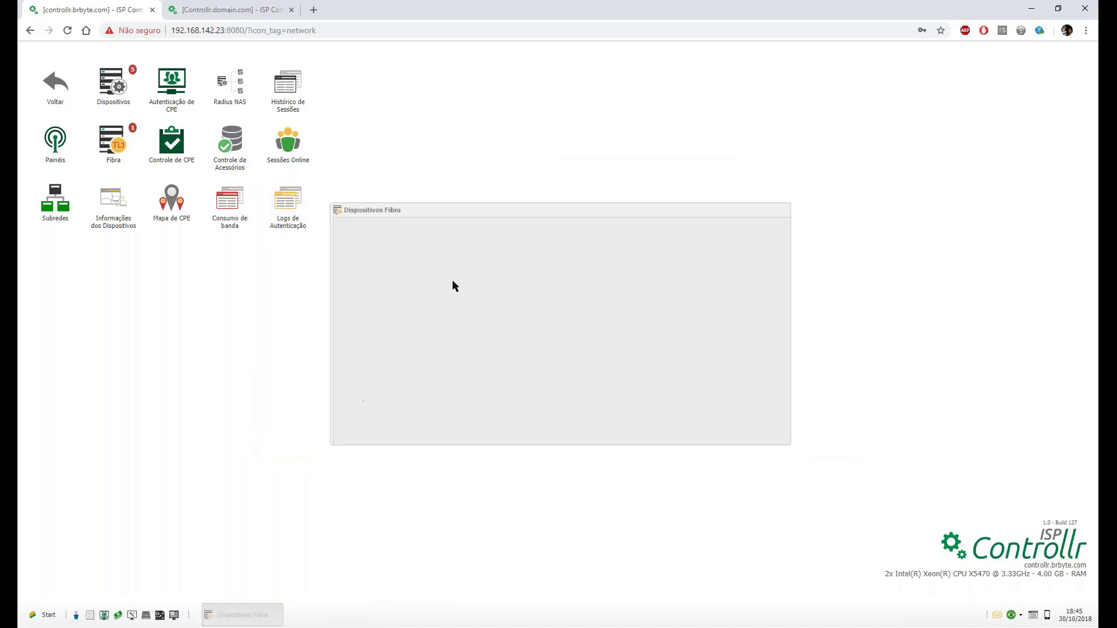
double_click(491, 230)
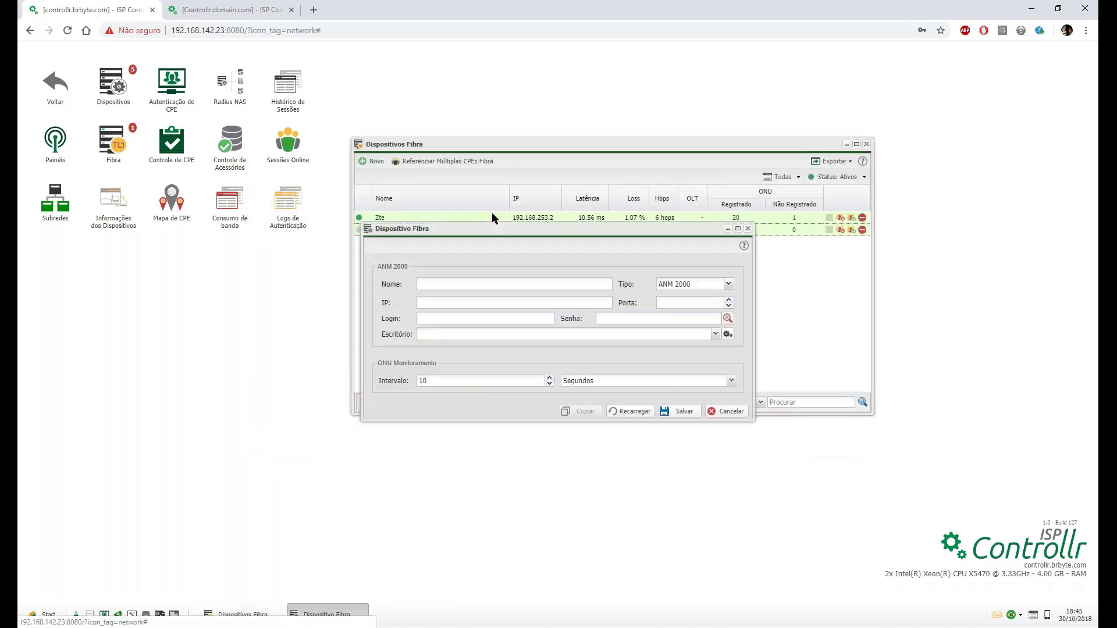
click(728, 284)
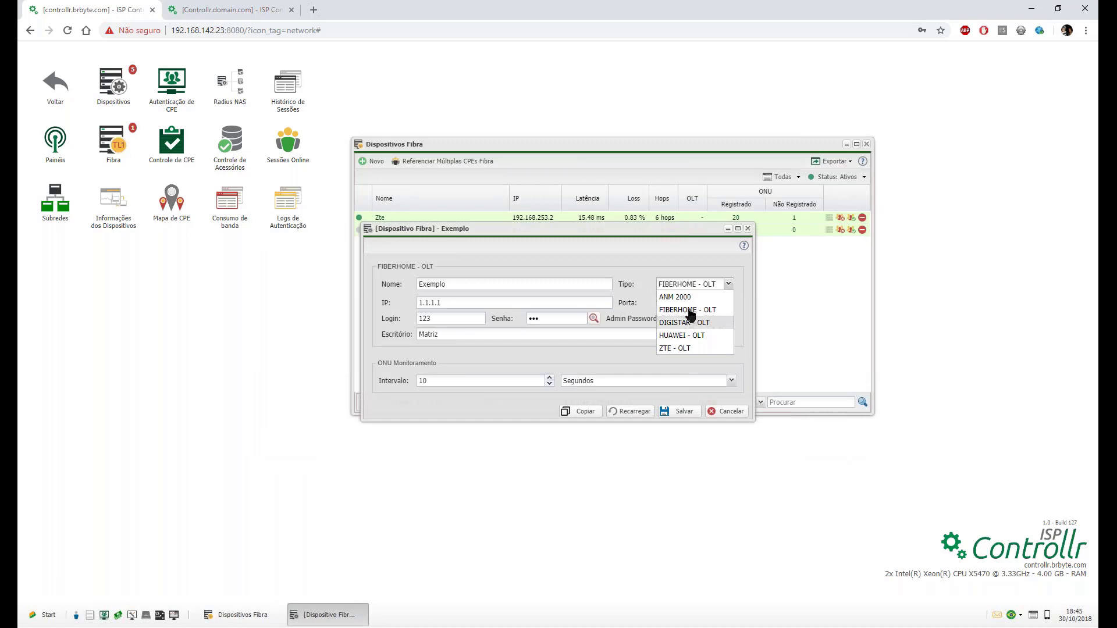
click(690, 324)
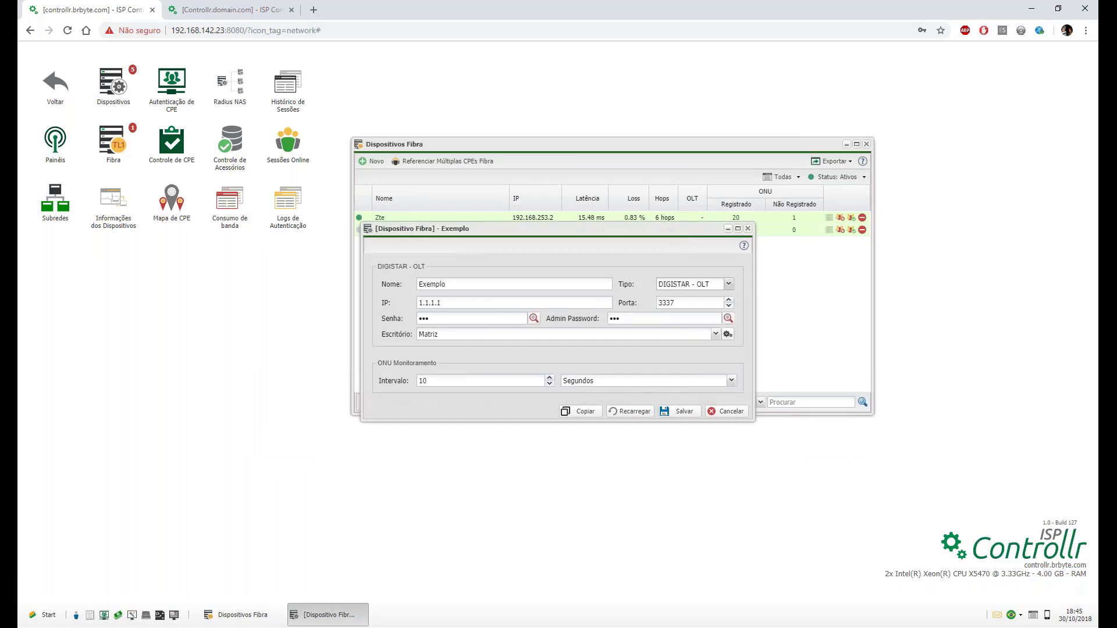
click(677, 412)
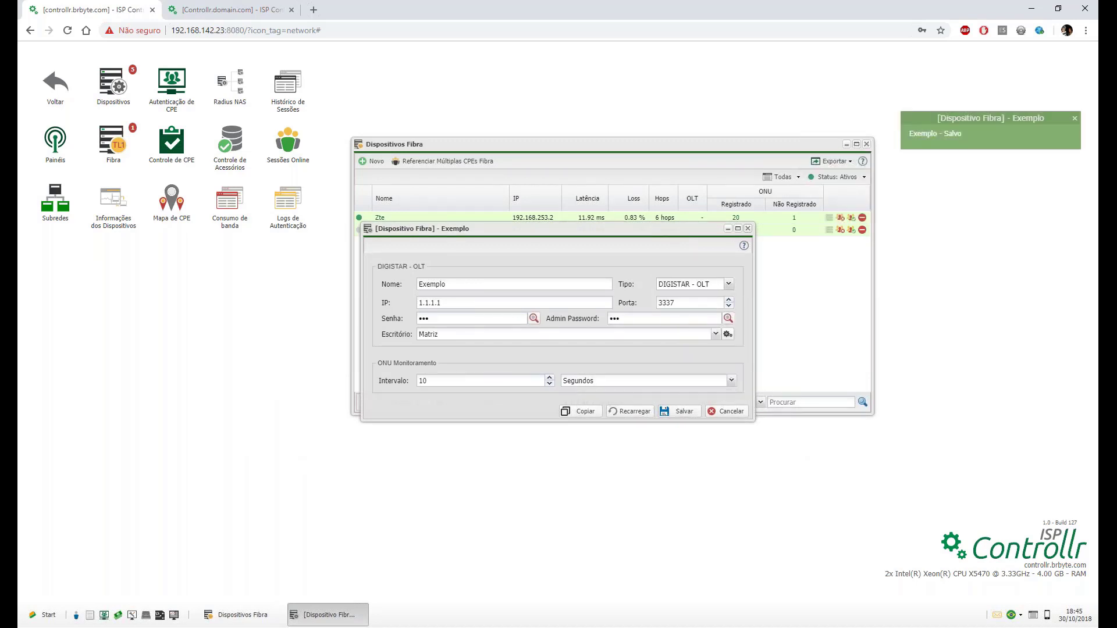
Close the Exemplo editor and reopen its registered ONU list.
click(747, 229)
double_click(384, 231)
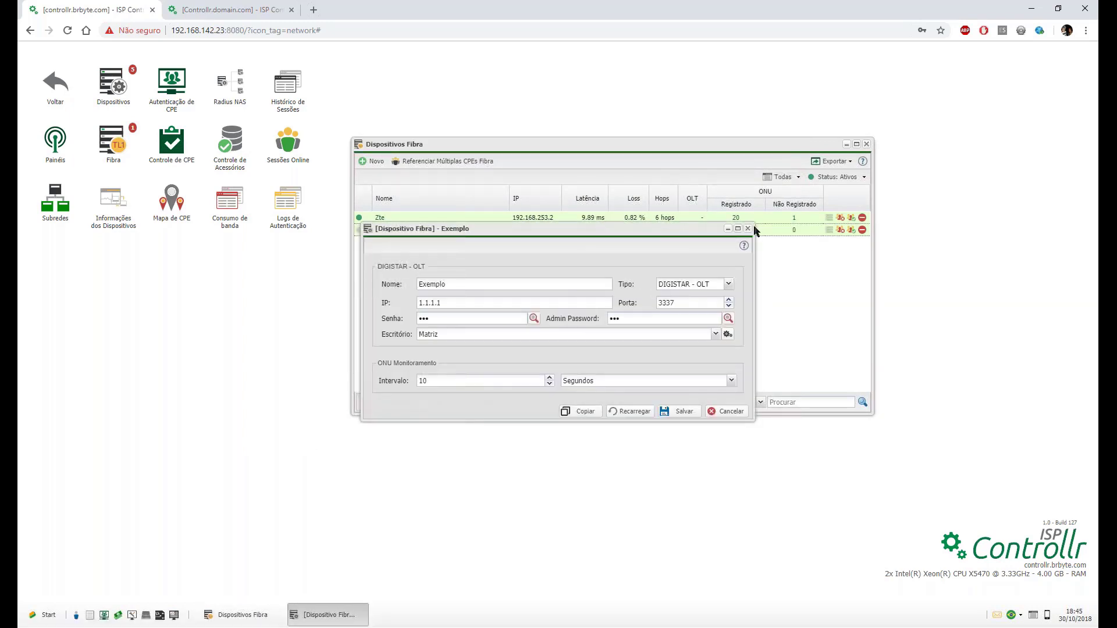
click(747, 228)
click(735, 230)
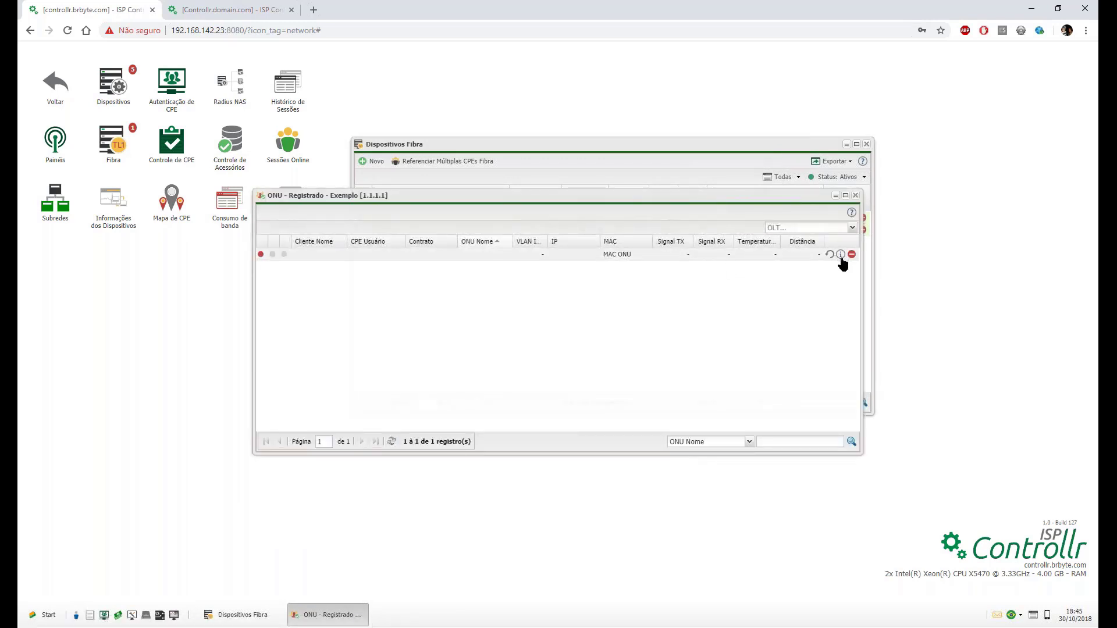
In the ONU's CPE - WAN settings, replace the 1500 MTU with 1452, then erase it.
click(840, 255)
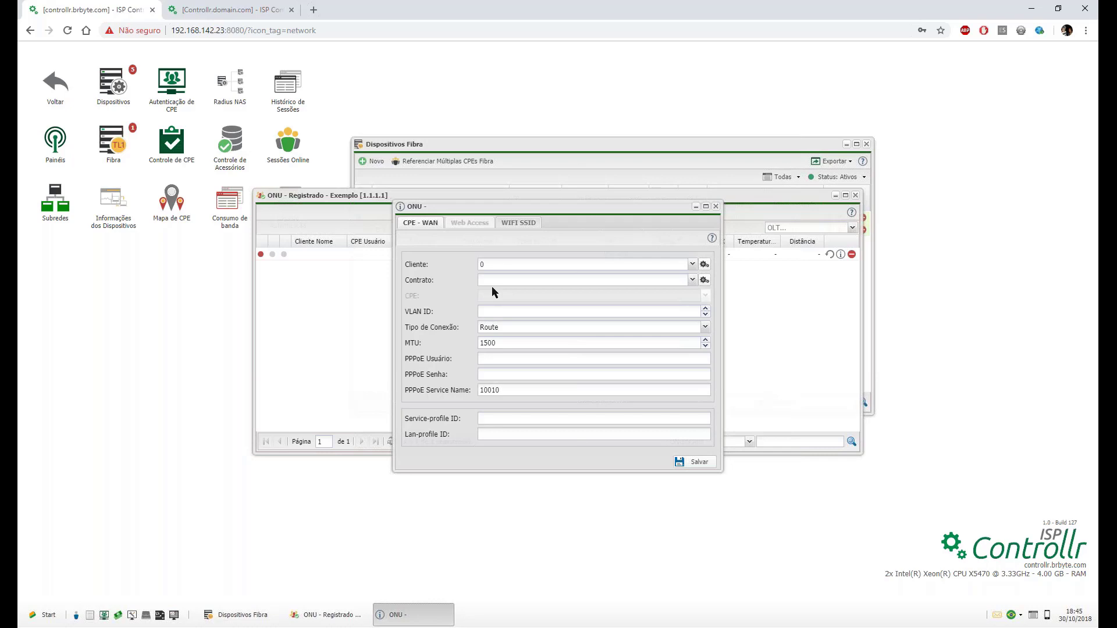
click(499, 263)
drag(500, 345, 398, 336)
text(14)
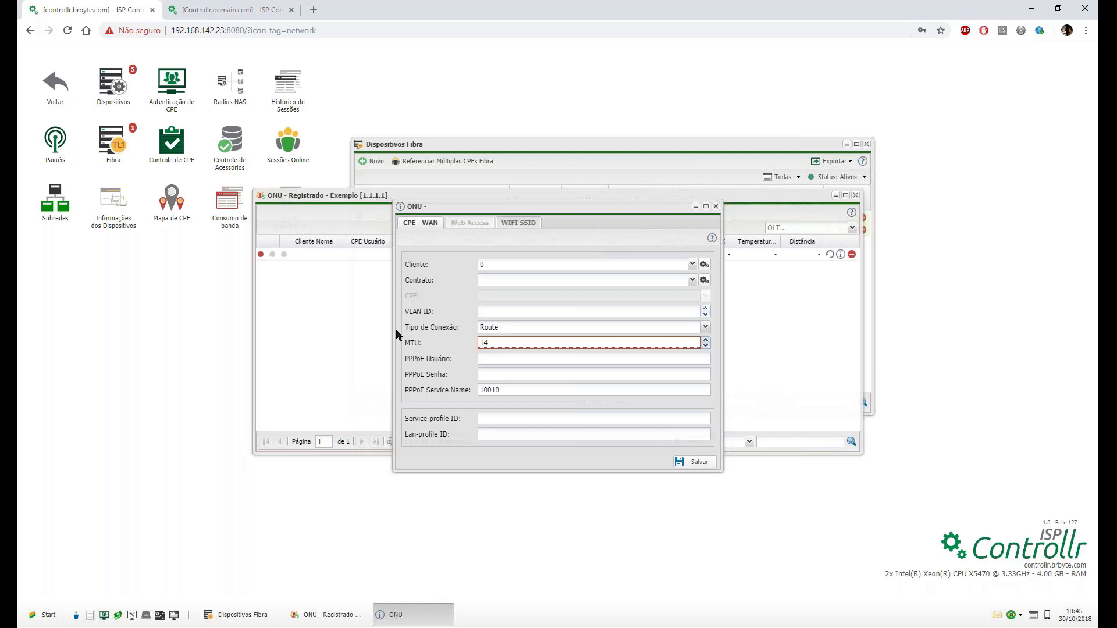
text(52)
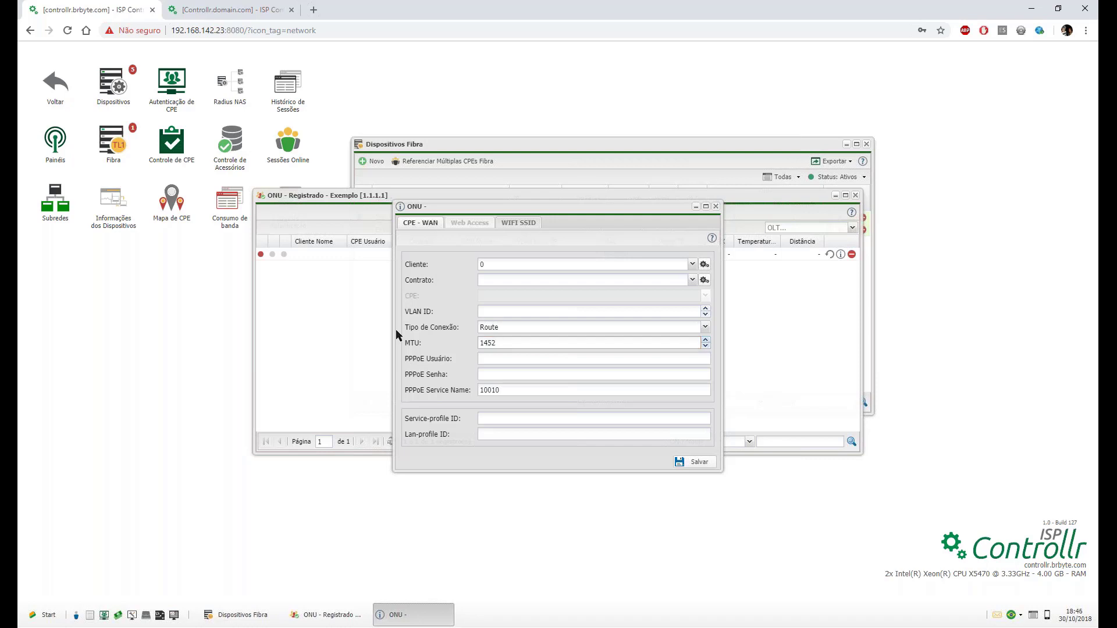
key(BackSpace)
key(BackSpace)
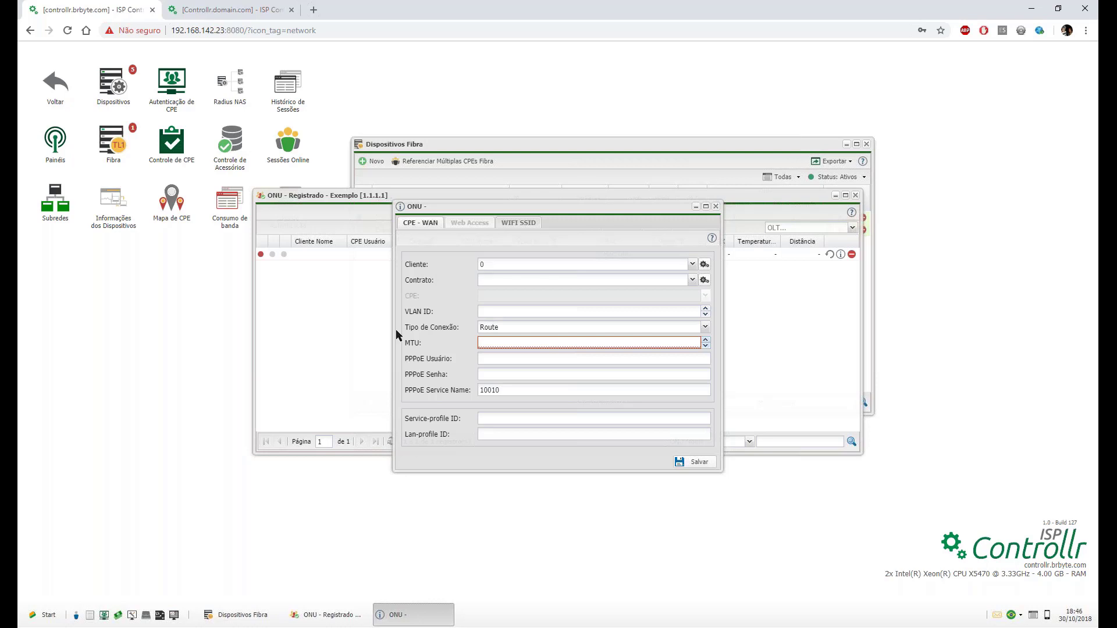
click(495, 390)
double_click(524, 390)
click(488, 419)
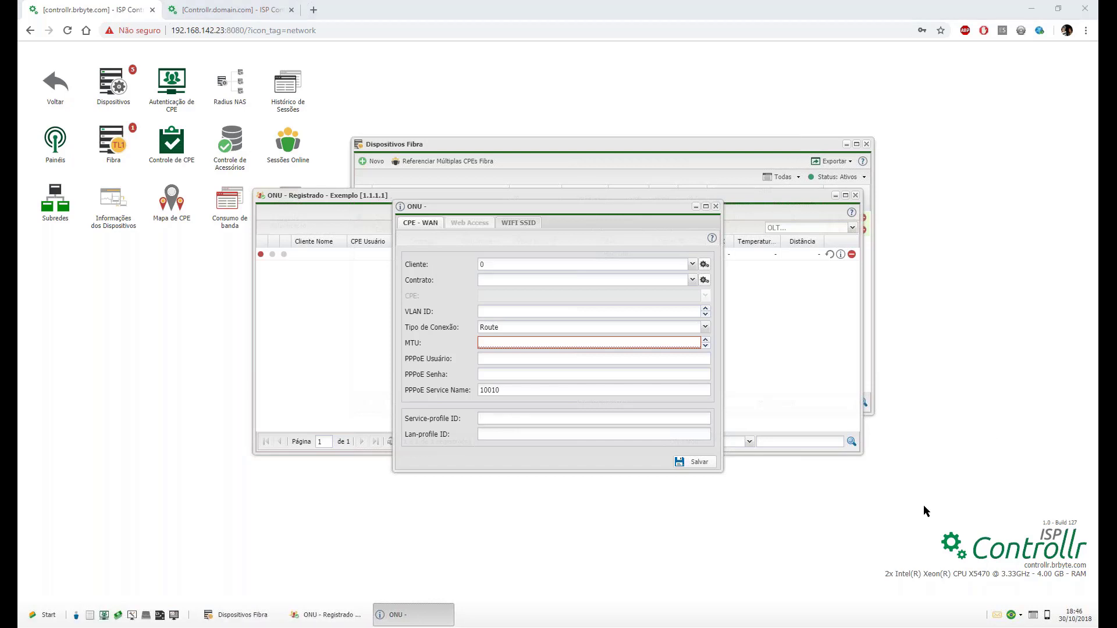
click(500, 434)
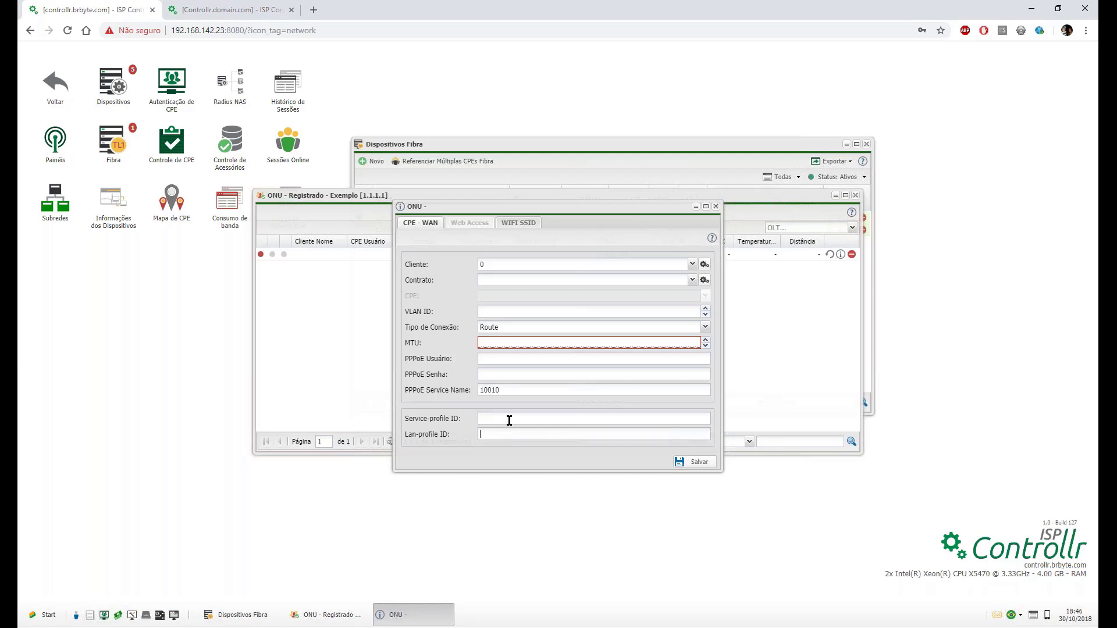
click(511, 419)
On the WIFI SSID tab, keep Wi-Fi enabled and try OPEN authentication with AES encryption.
click(509, 225)
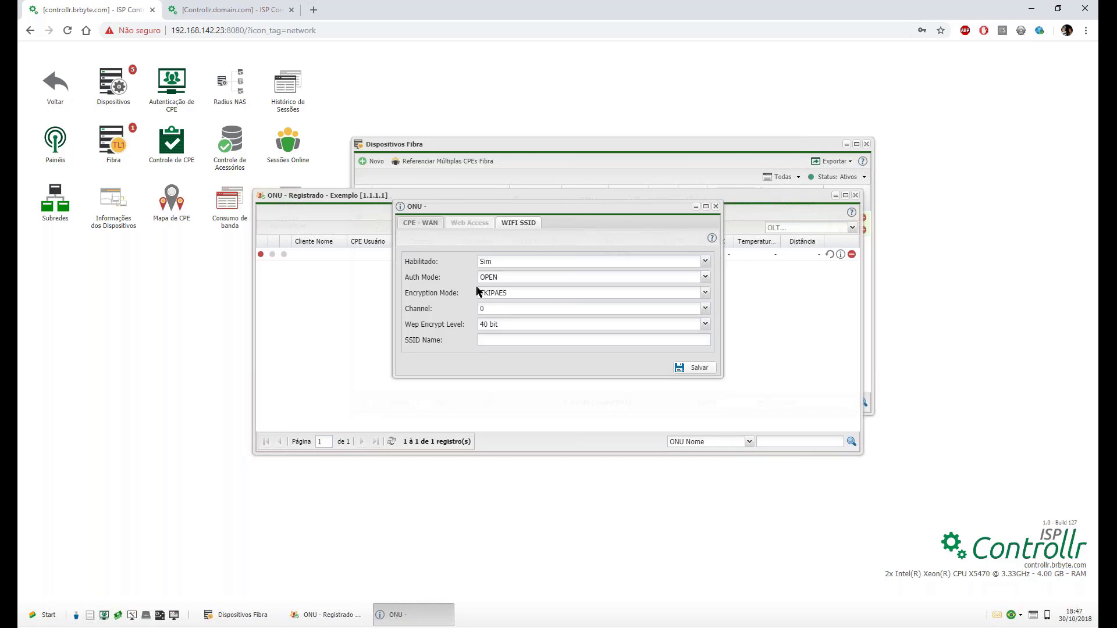
click(532, 260)
click(529, 287)
click(529, 277)
click(525, 288)
click(525, 292)
click(524, 318)
Try SHARED authentication, then settle on WPA/WPA2 authentication.
click(524, 273)
click(524, 300)
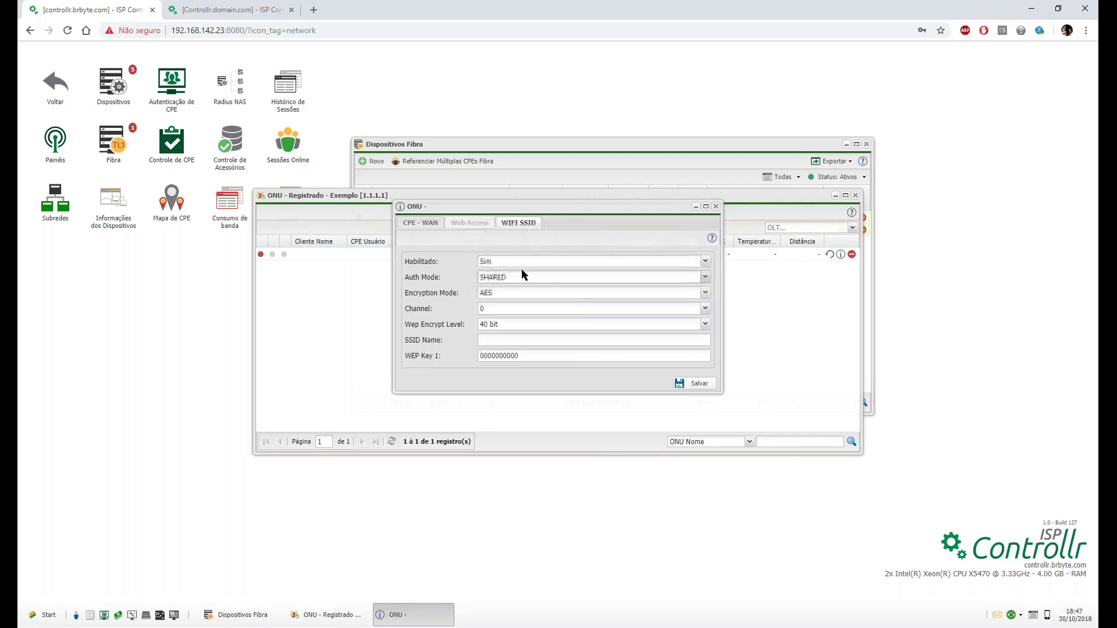
click(522, 276)
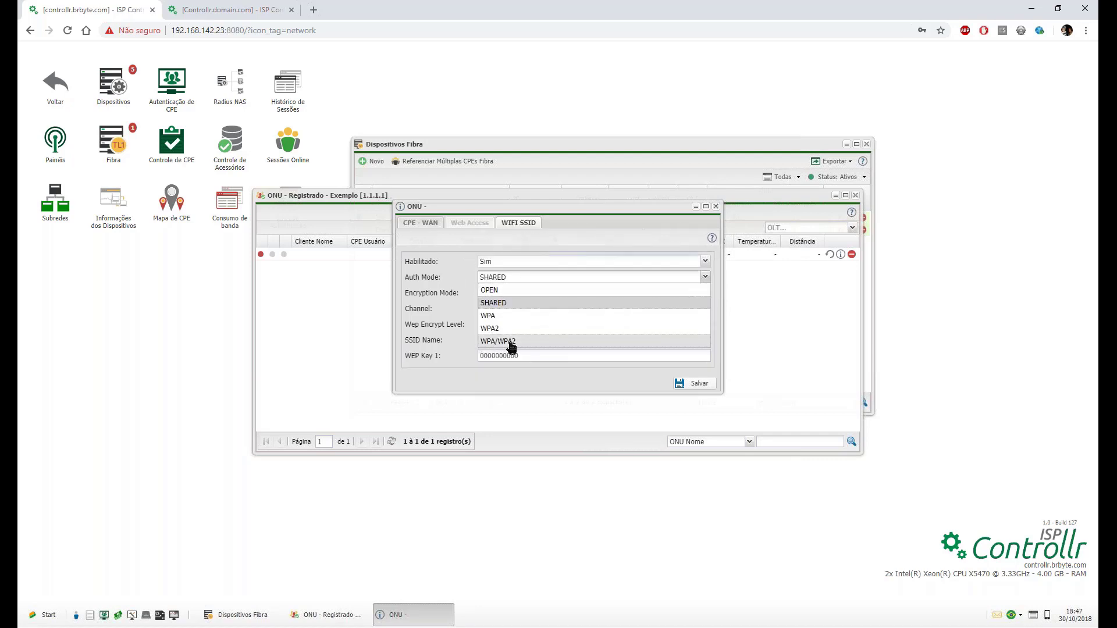
click(511, 341)
click(517, 280)
click(462, 295)
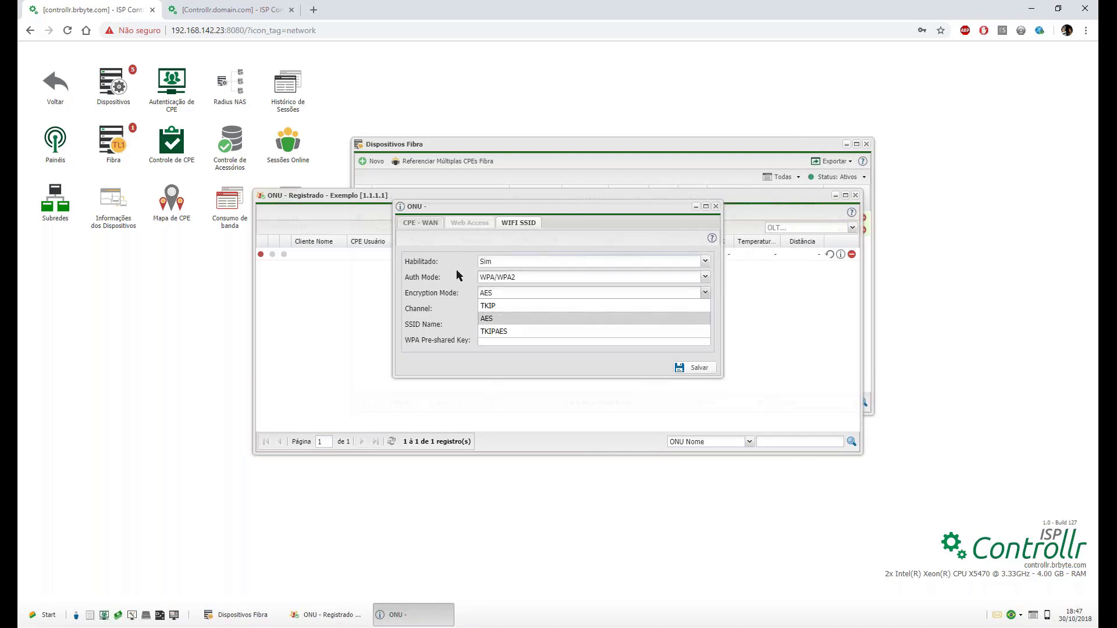
Set the Wi-Fi Habilitado option to Não.
click(516, 260)
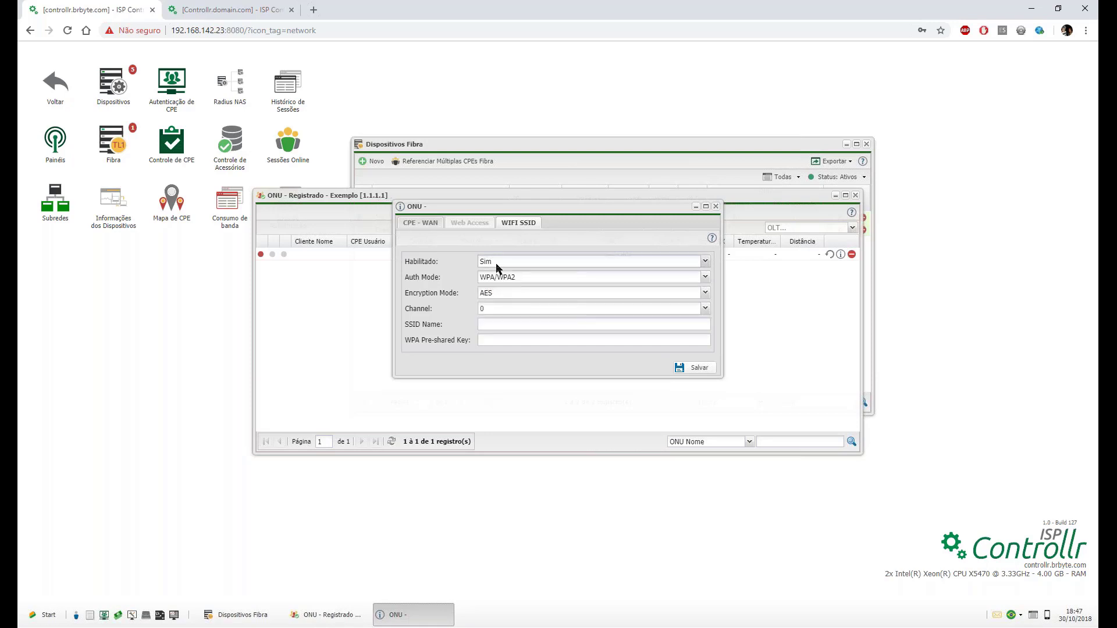
click(495, 275)
click(494, 262)
click(493, 277)
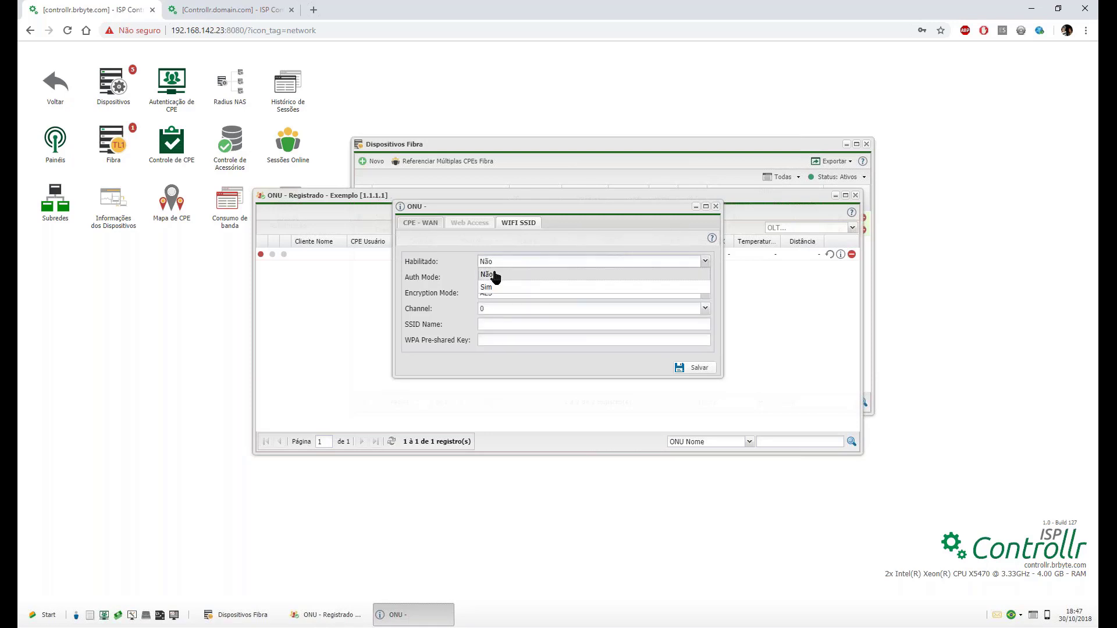
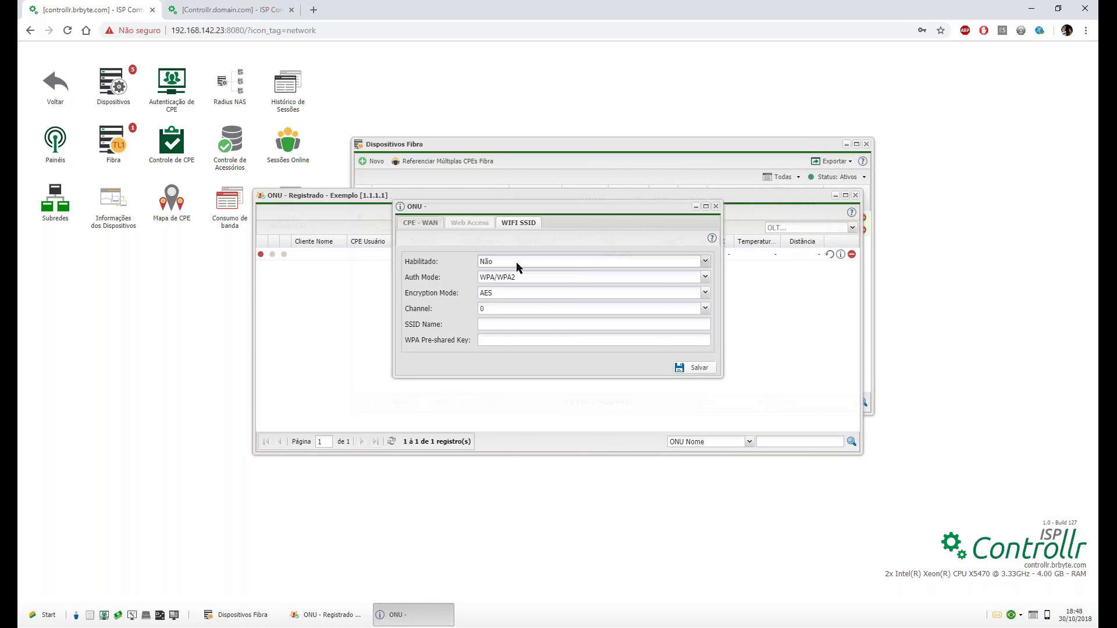
Close the ONU dialog and then the 'ONU - Registrado - Exemplo' window.
click(715, 207)
click(855, 197)
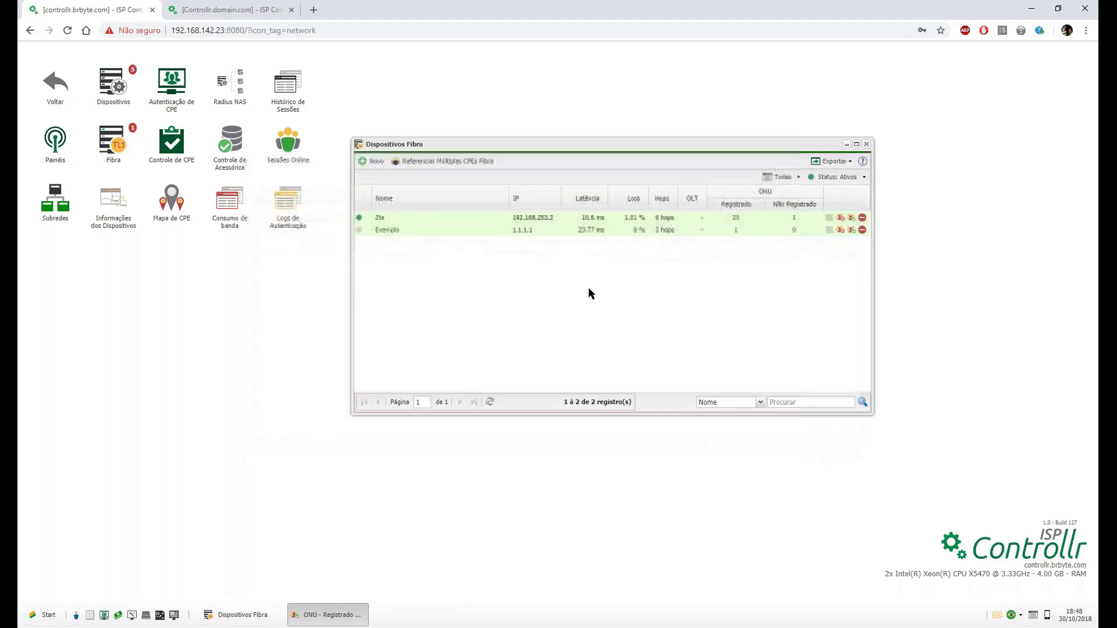
Change the Exemplo OLT's type to HUAWEI - OLT and save it.
double_click(383, 230)
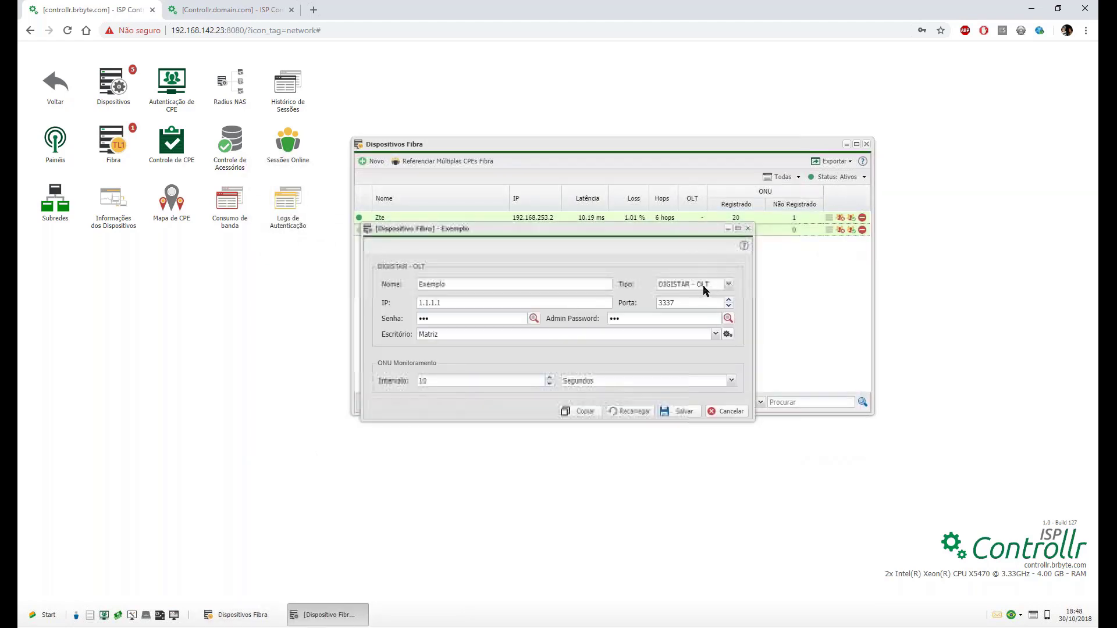
click(704, 287)
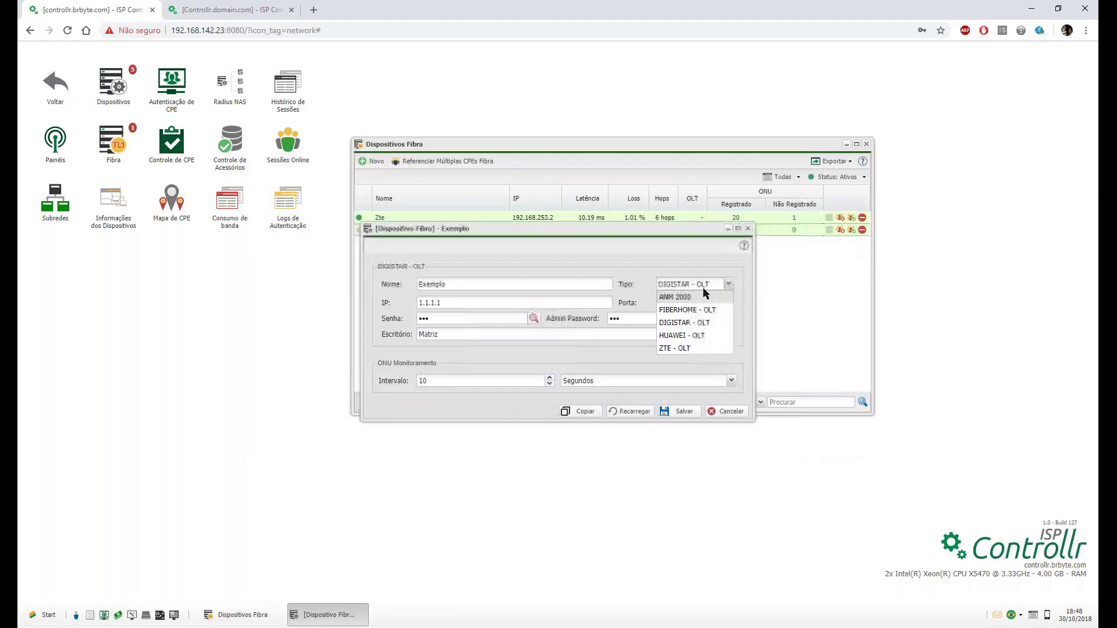
click(696, 335)
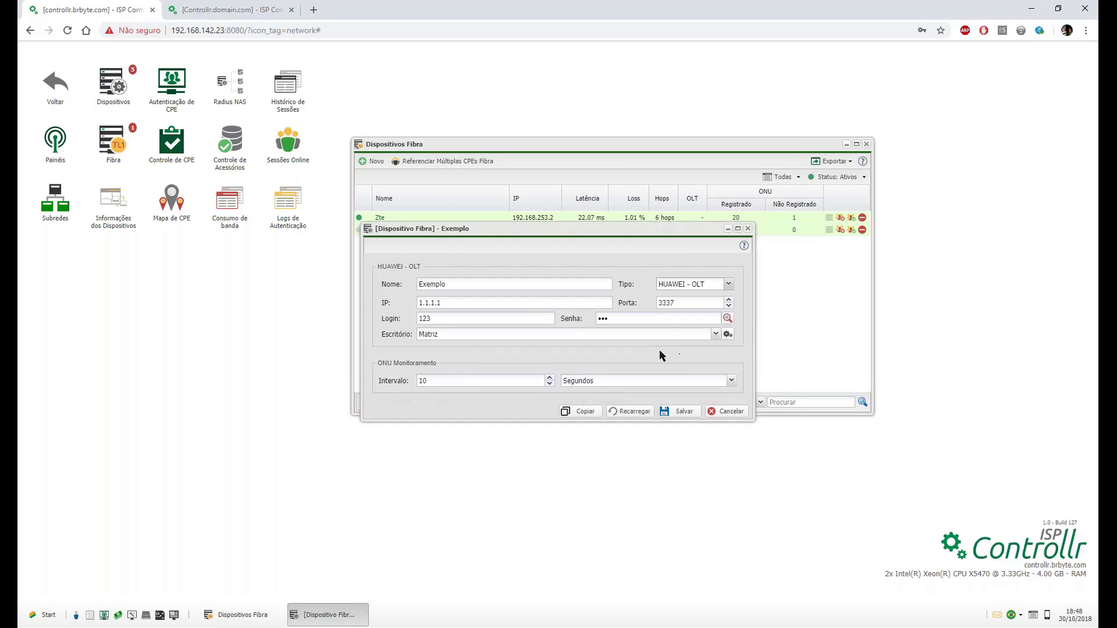
click(680, 412)
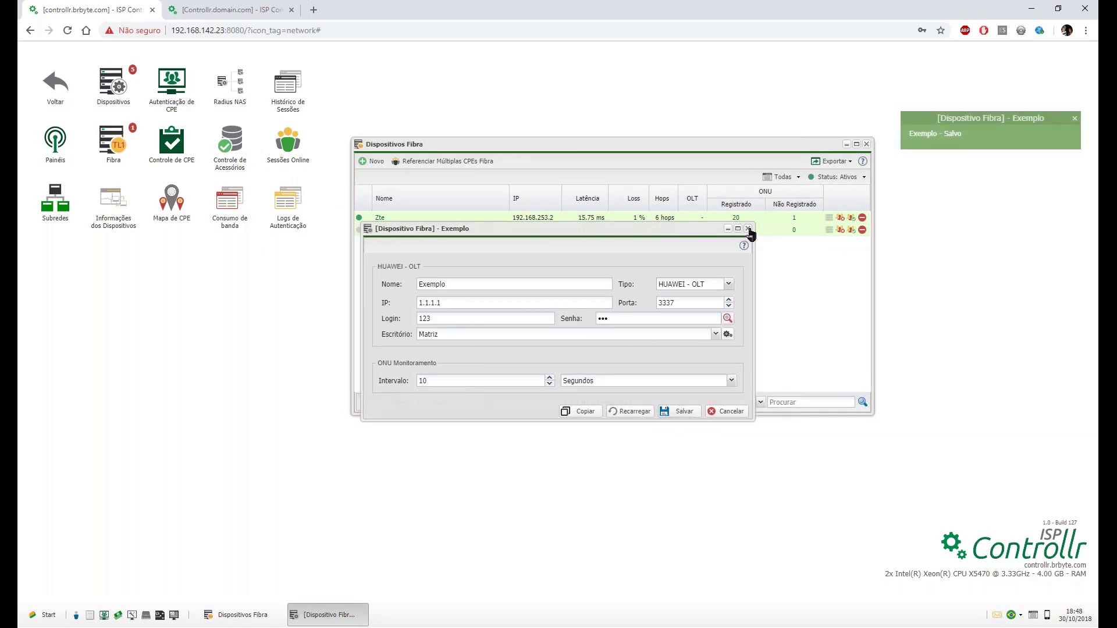
click(748, 229)
Open the settings of Exemplo's registered ONU and select the GEM value -1.
click(736, 230)
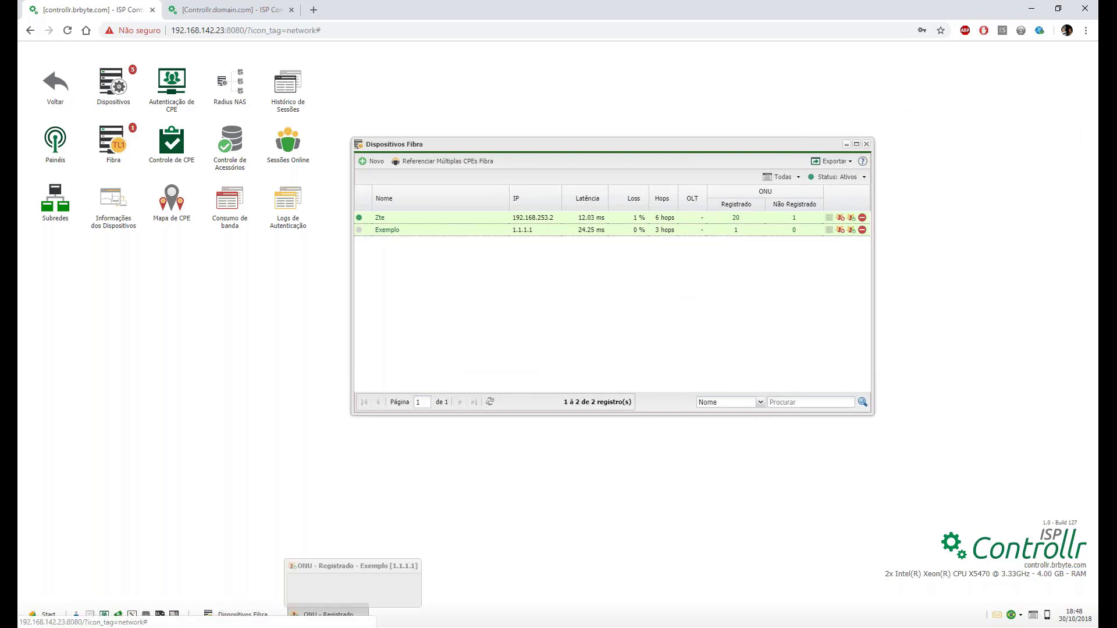
click(841, 254)
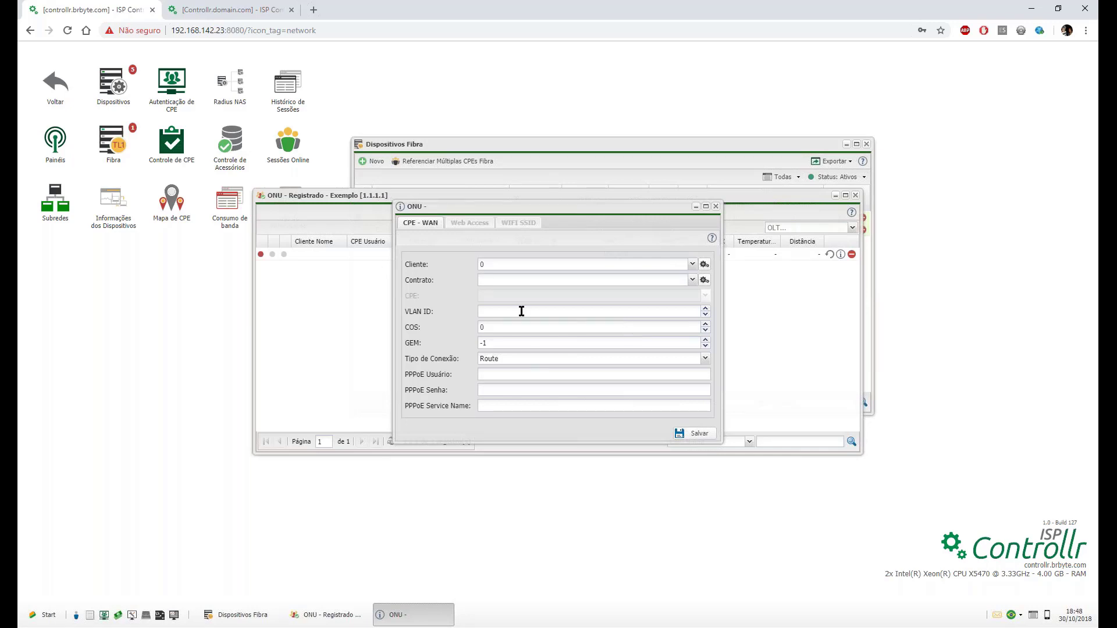
click(500, 349)
drag(496, 338, 460, 337)
Switch the ONU's Tipo de Conexão between Route and Bridge, ending on Route.
click(498, 360)
click(497, 382)
click(497, 360)
click(497, 371)
click(498, 361)
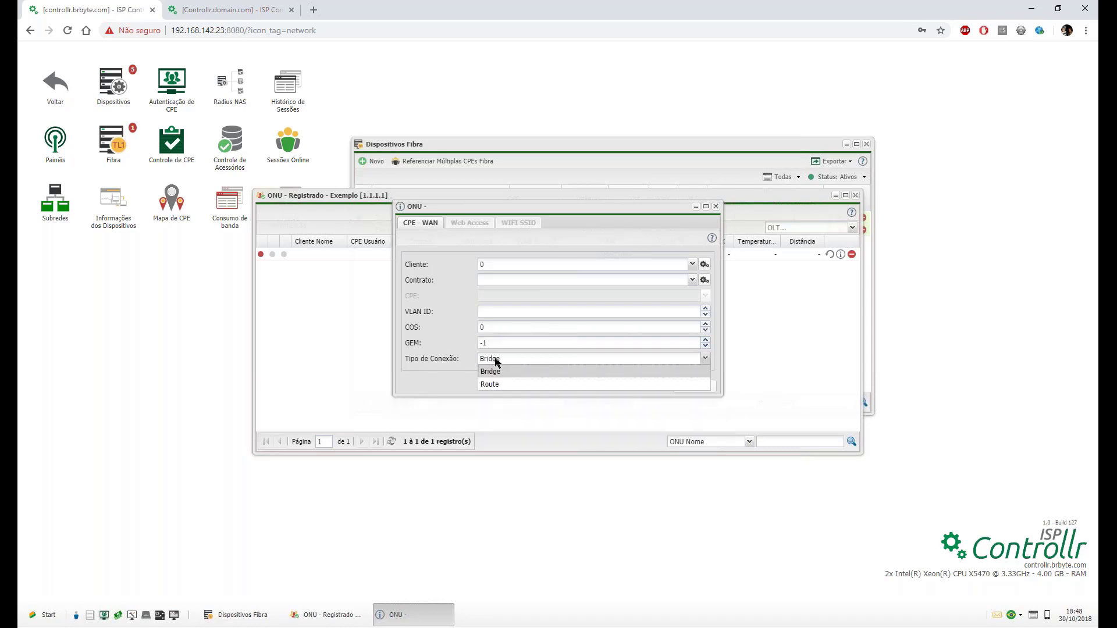
click(500, 385)
Try Bridge and Route again, settle on Bridge, and close the ONU dialog.
click(507, 356)
click(498, 371)
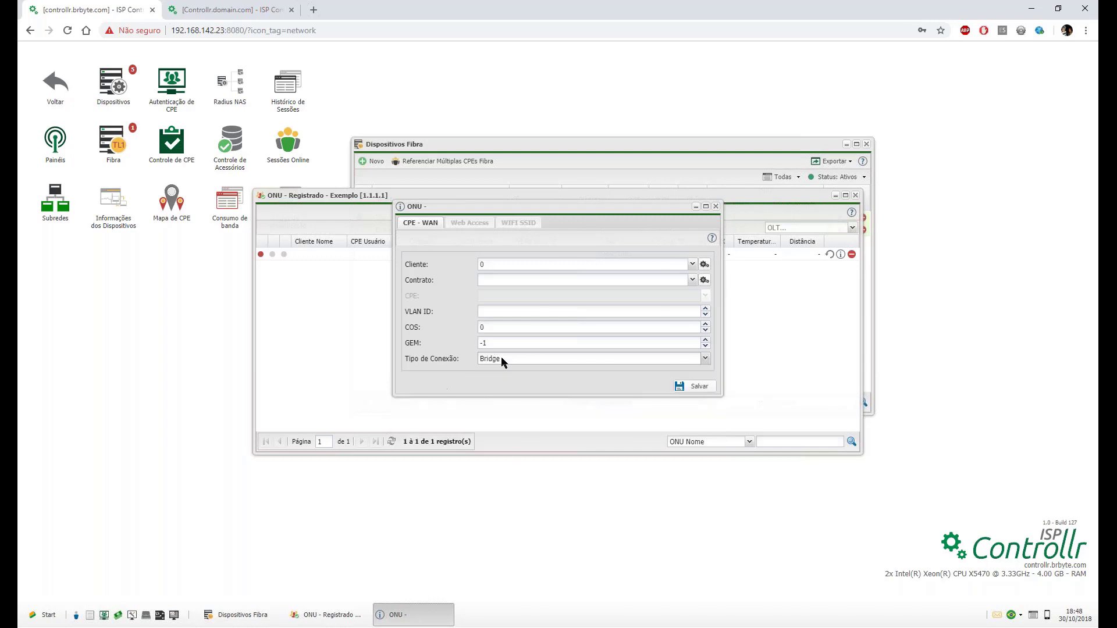
click(501, 357)
click(500, 385)
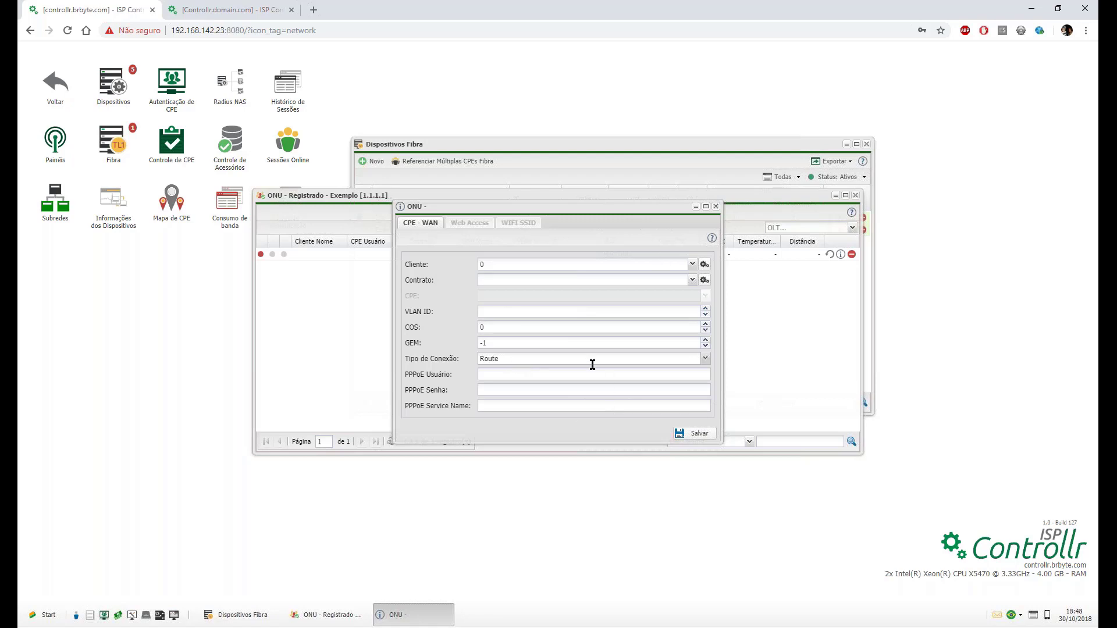
click(556, 360)
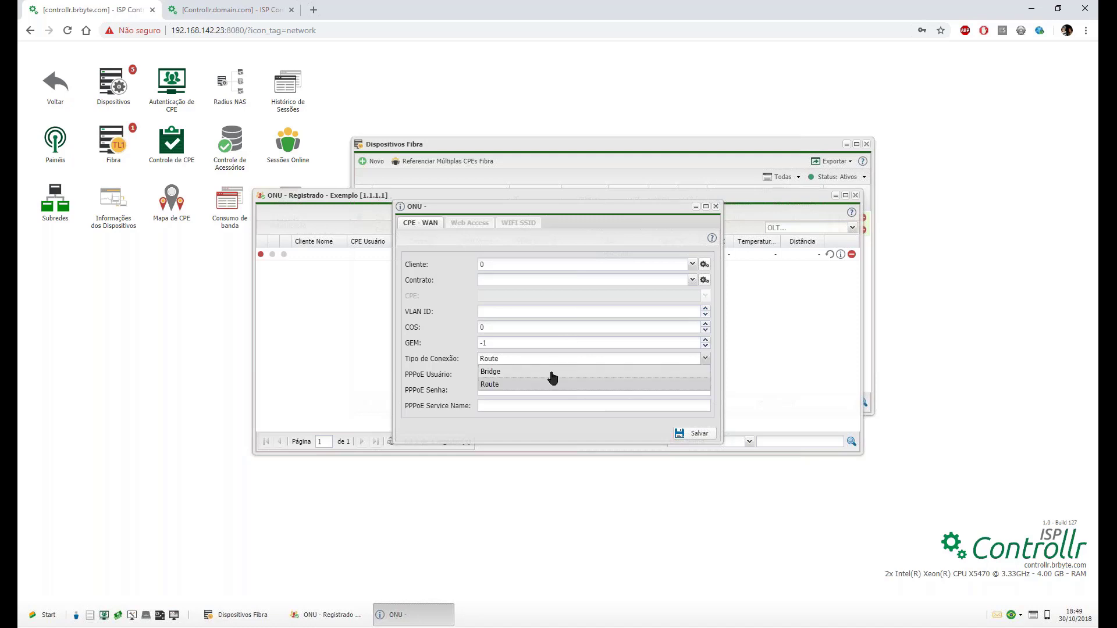
click(552, 372)
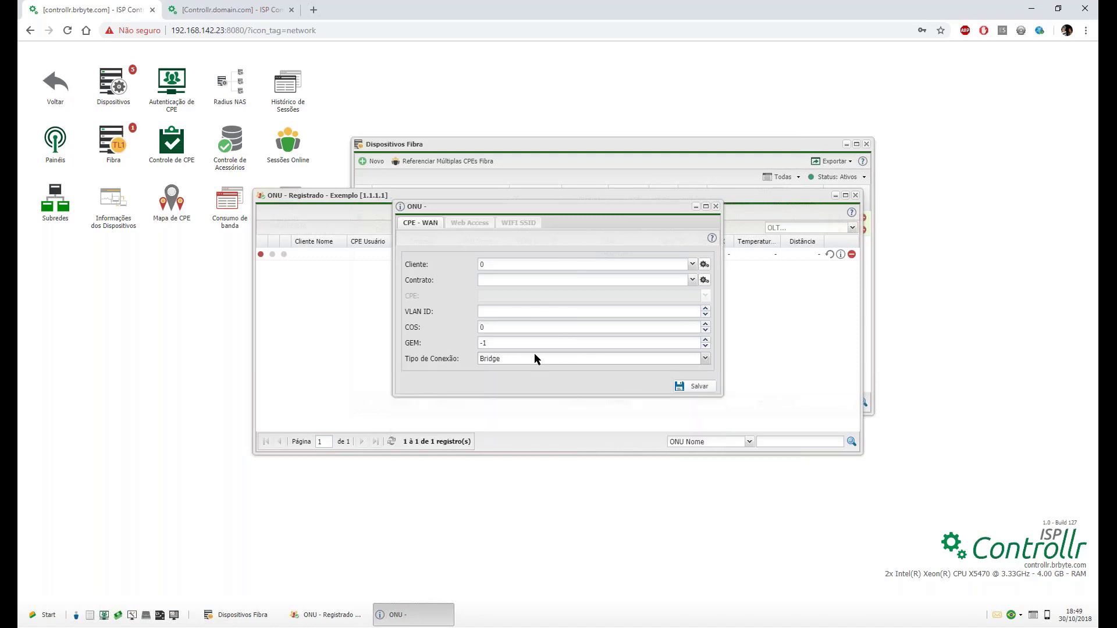
click(716, 207)
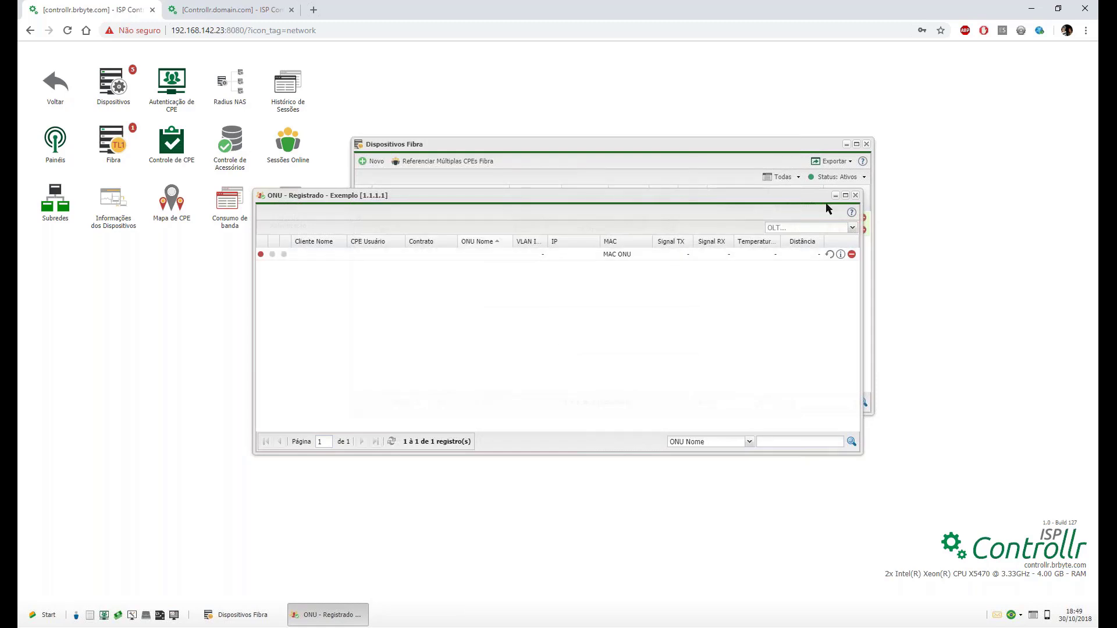
Close the ONU list and save the Exemplo OLT with type ZTE - OLT.
click(855, 195)
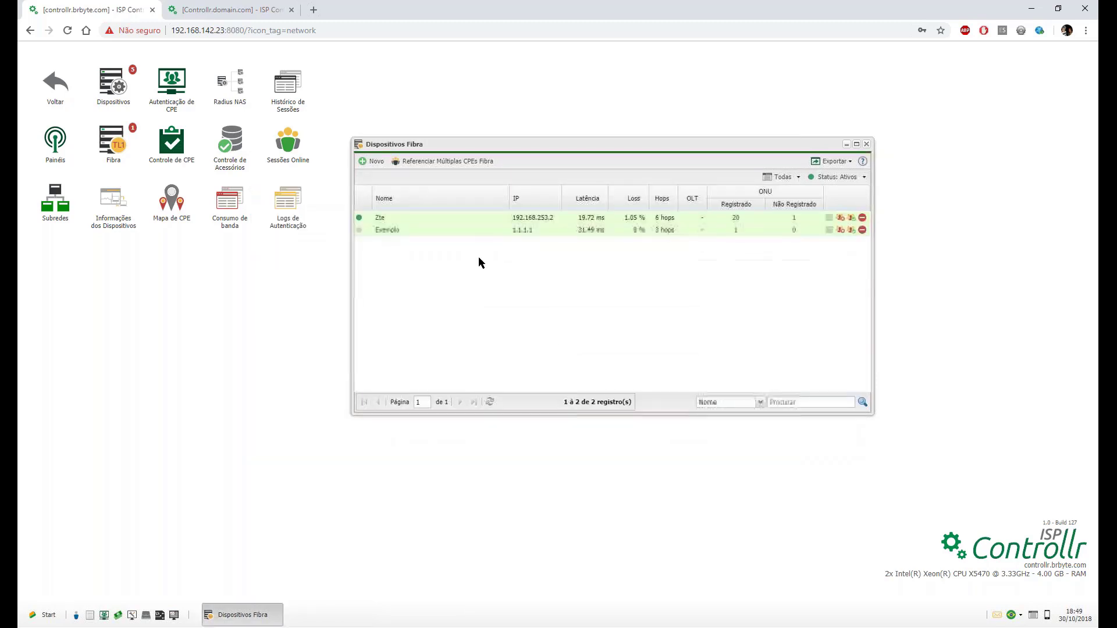
click(382, 230)
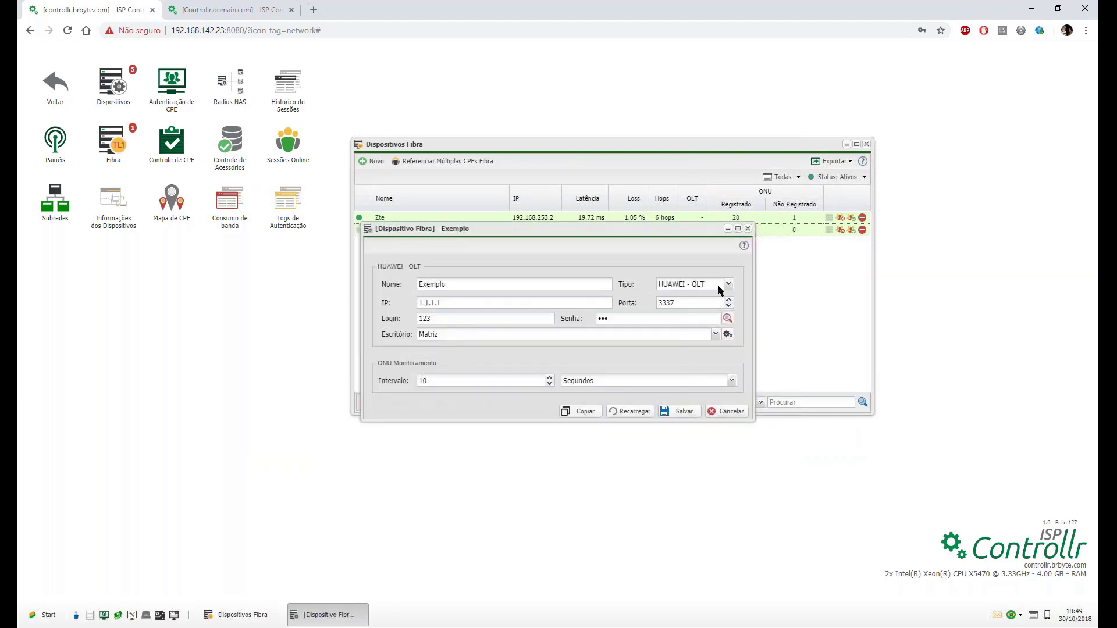
click(724, 284)
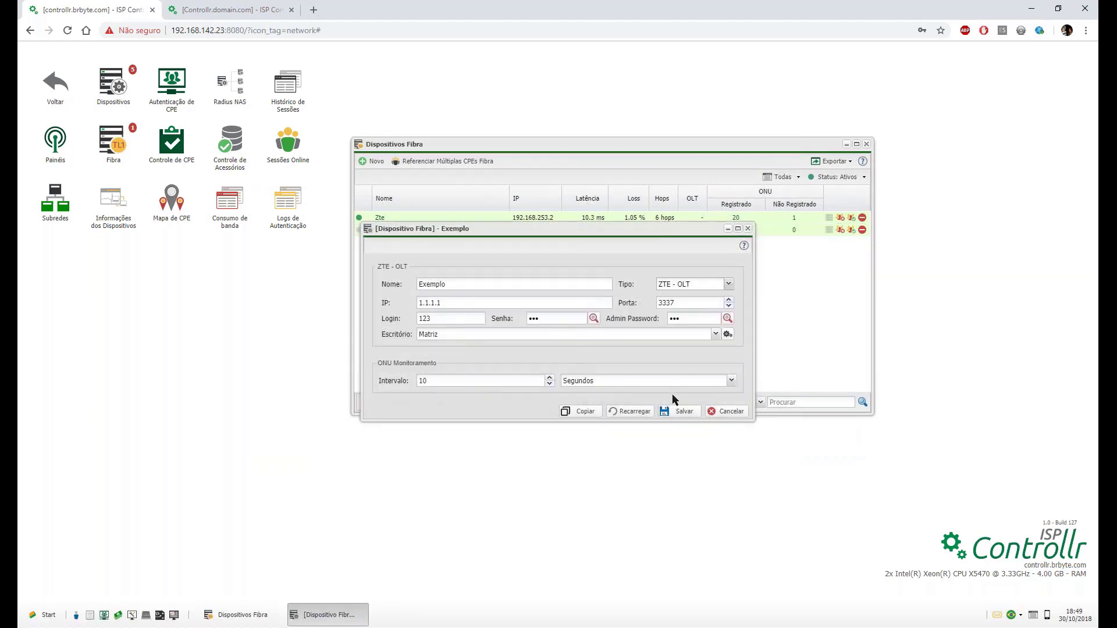
click(680, 412)
click(747, 228)
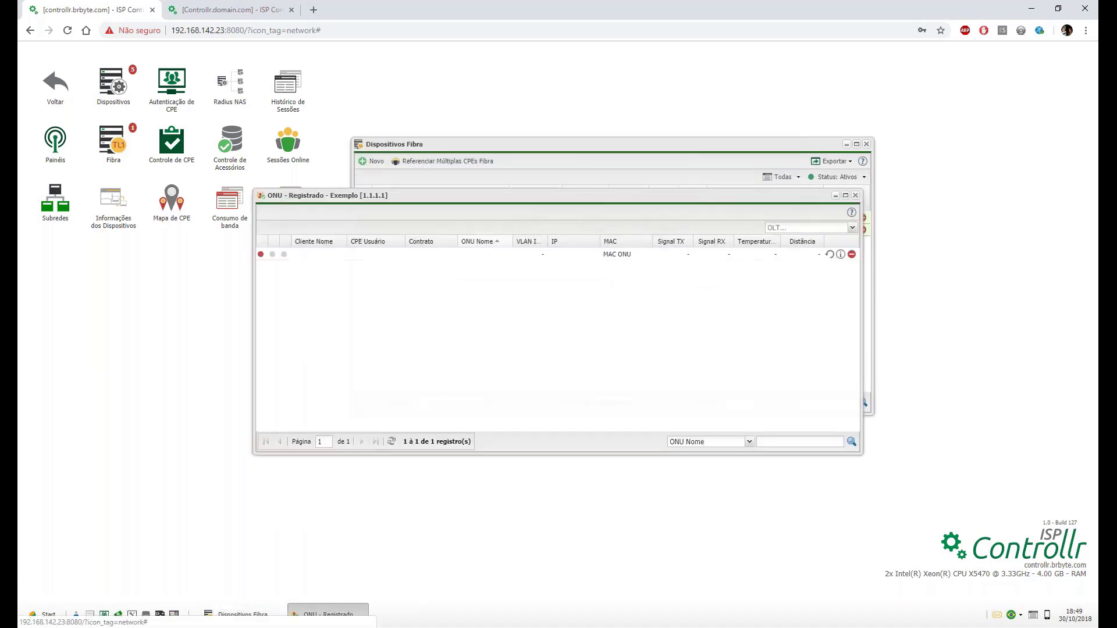
Set the registered ONU's Tipo de Conexão to Bridge, then close the ONU windows.
click(841, 255)
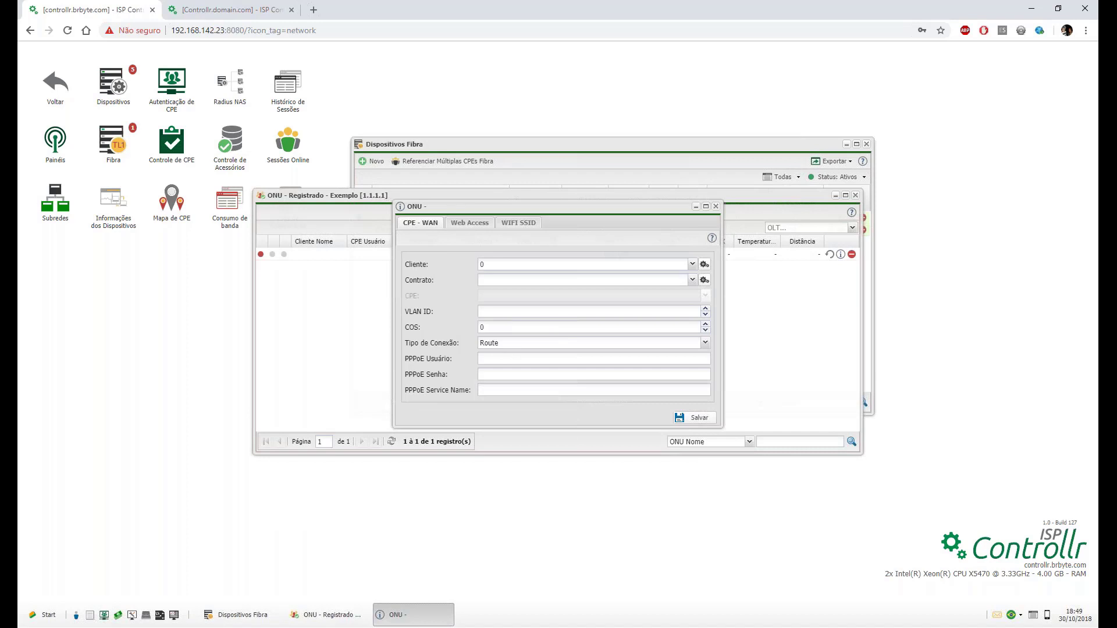
click(507, 343)
click(504, 368)
click(505, 342)
click(505, 355)
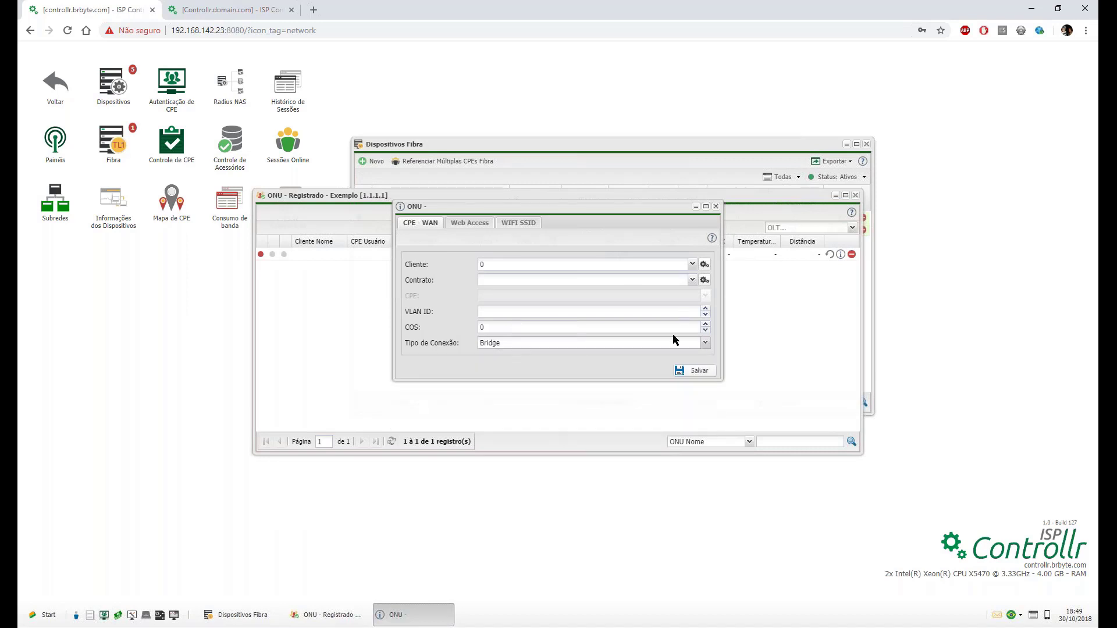
click(641, 343)
click(499, 355)
click(715, 206)
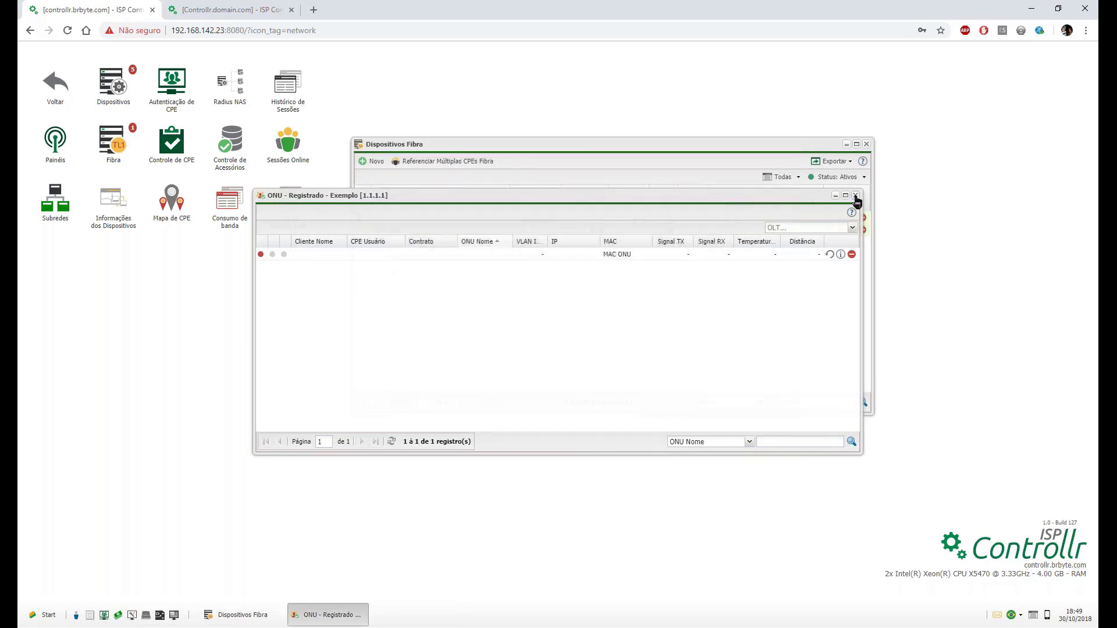
click(836, 195)
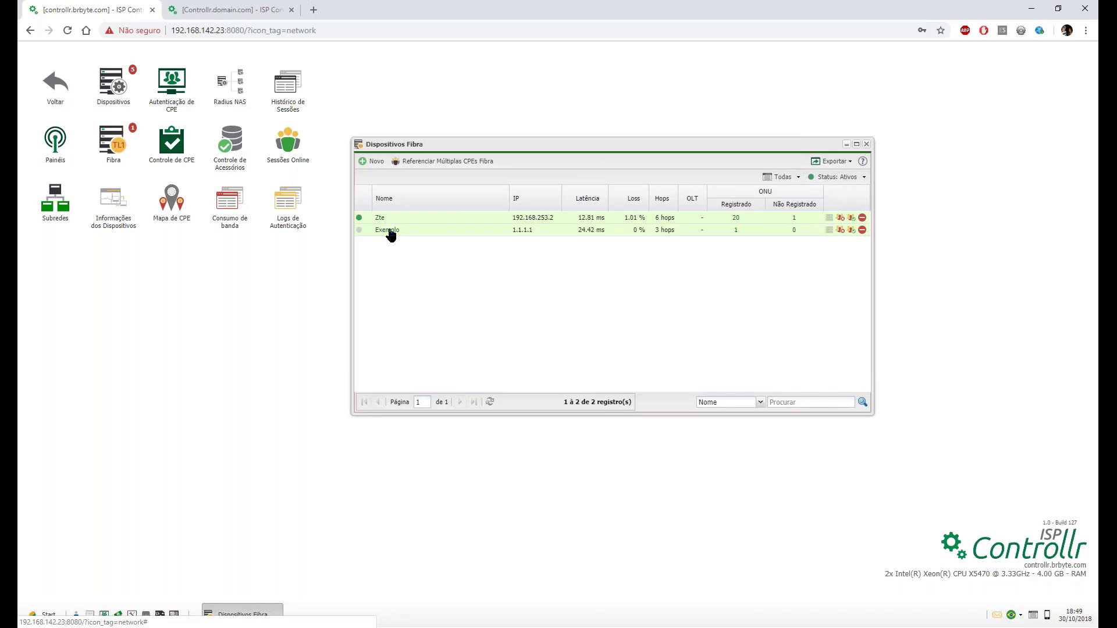
Reopen the Exemplo OLT settings, confirm Tipo is still ZTE - OLT, and close it.
double_click(390, 233)
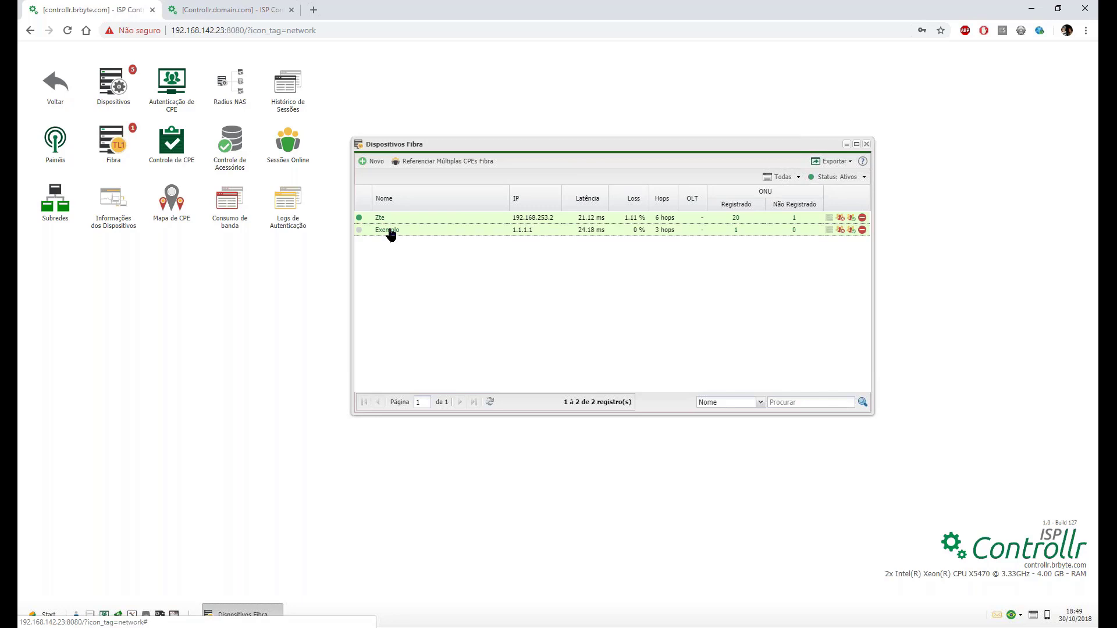
click(702, 287)
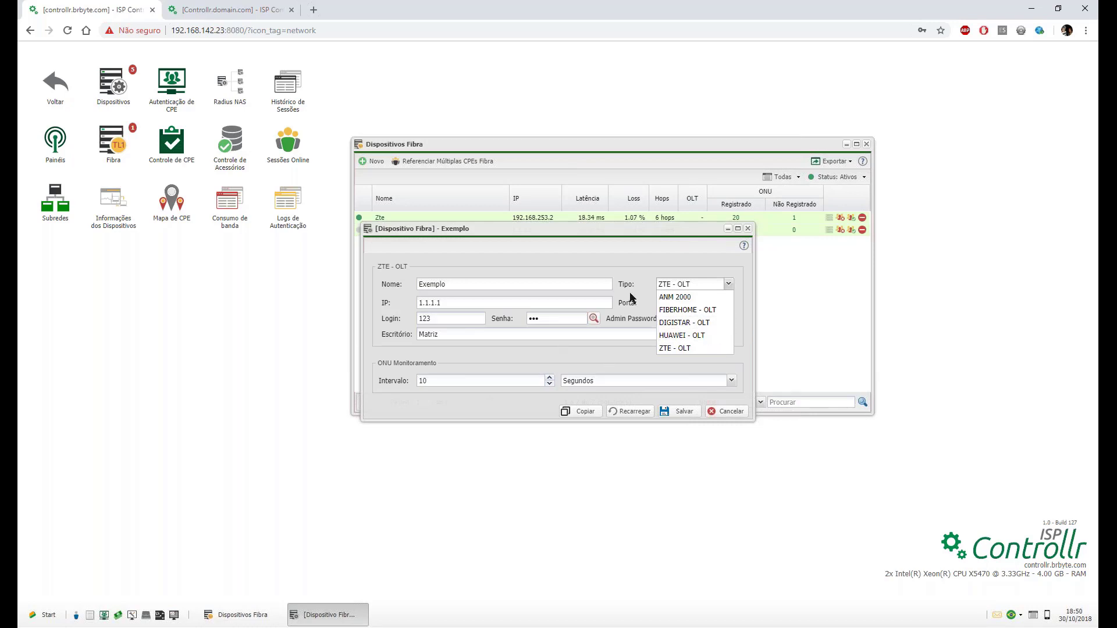
click(643, 245)
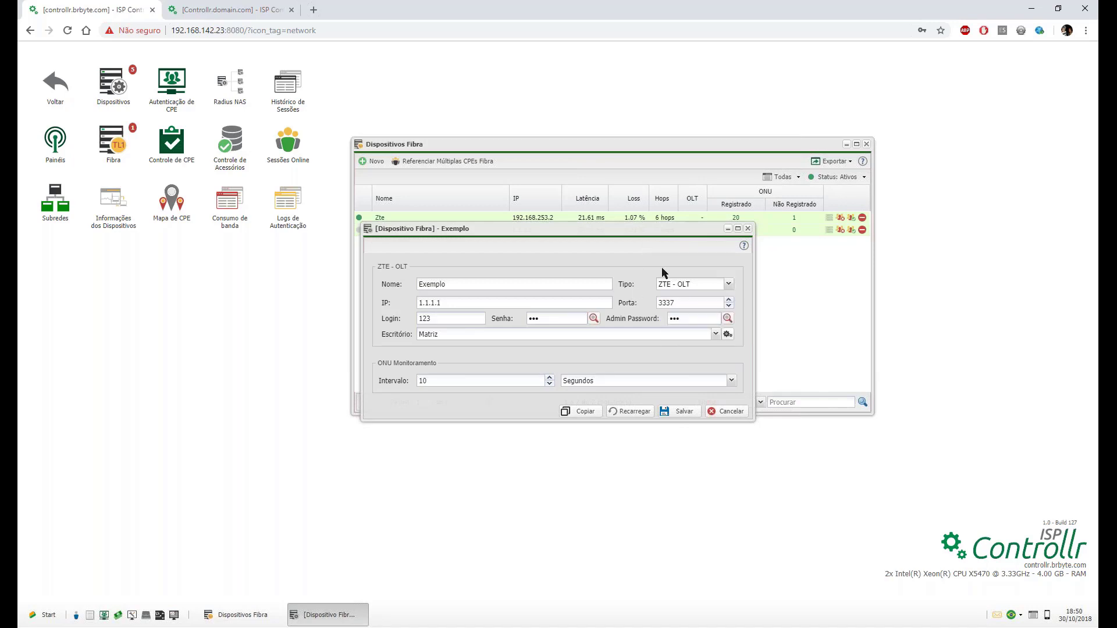
click(748, 229)
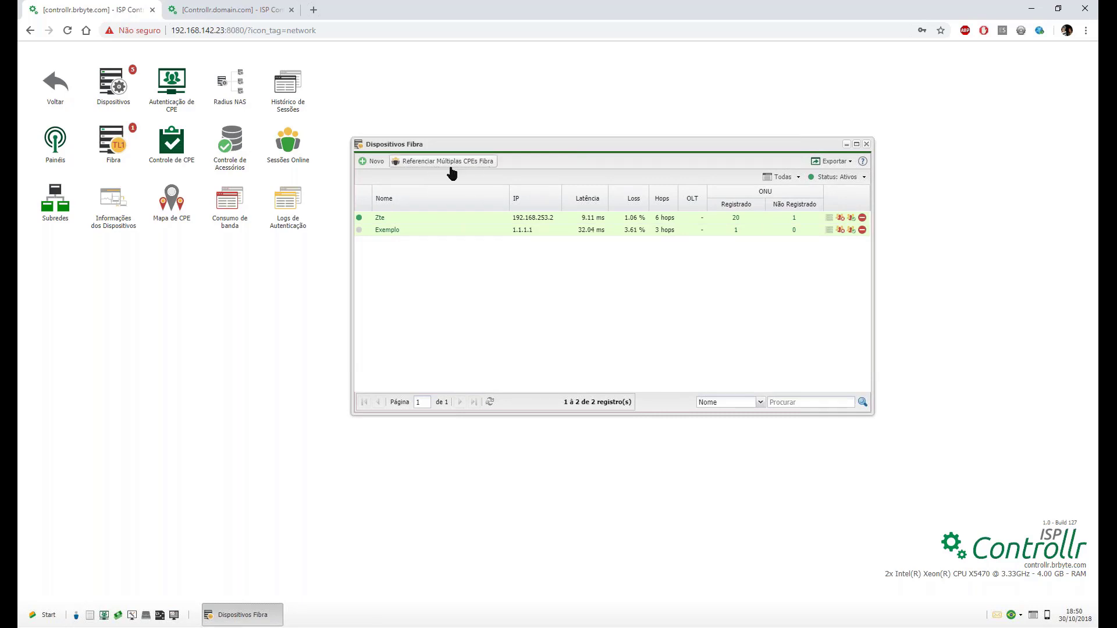
Open Referenciar Múltiplas CPEs Fibra, move it aside, and open the Zte OLT's ONU Registrado list.
click(474, 166)
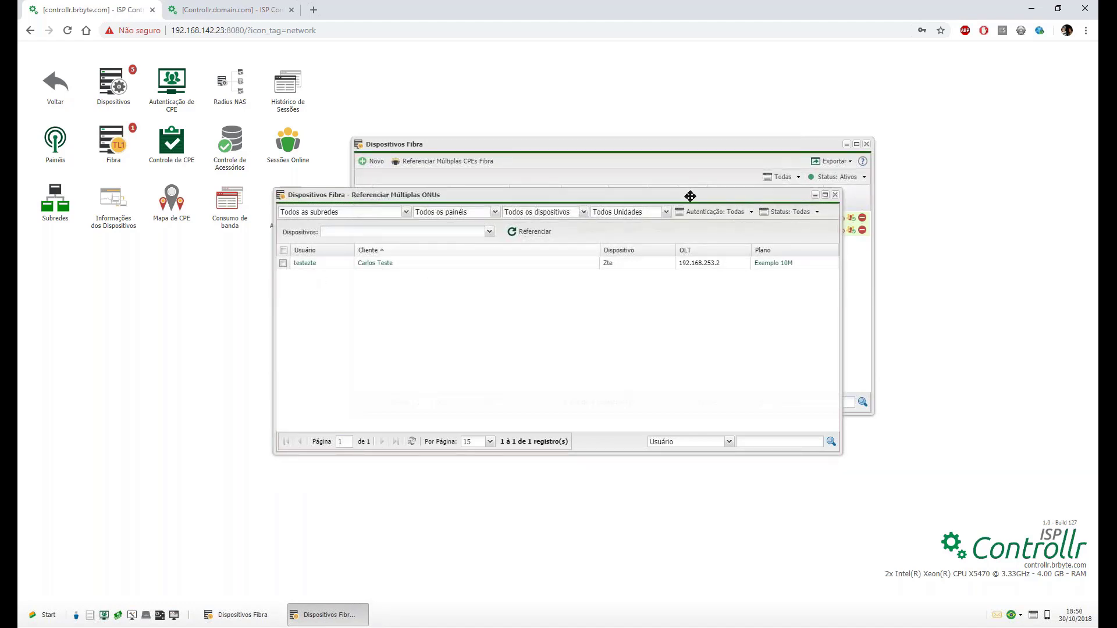
drag(690, 194, 673, 319)
click(380, 217)
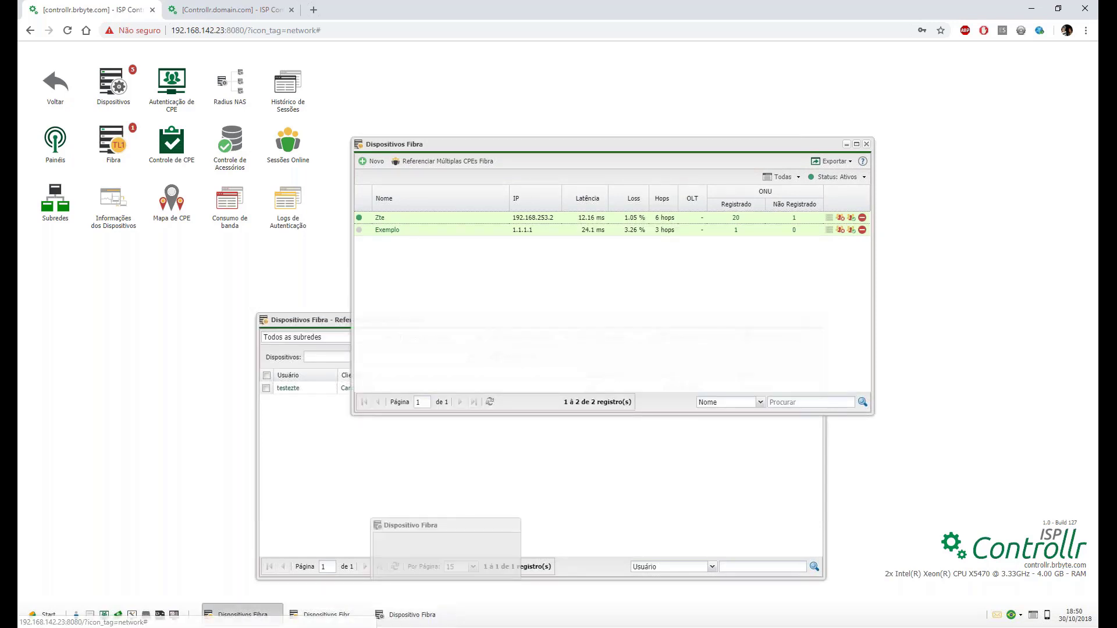
click(748, 229)
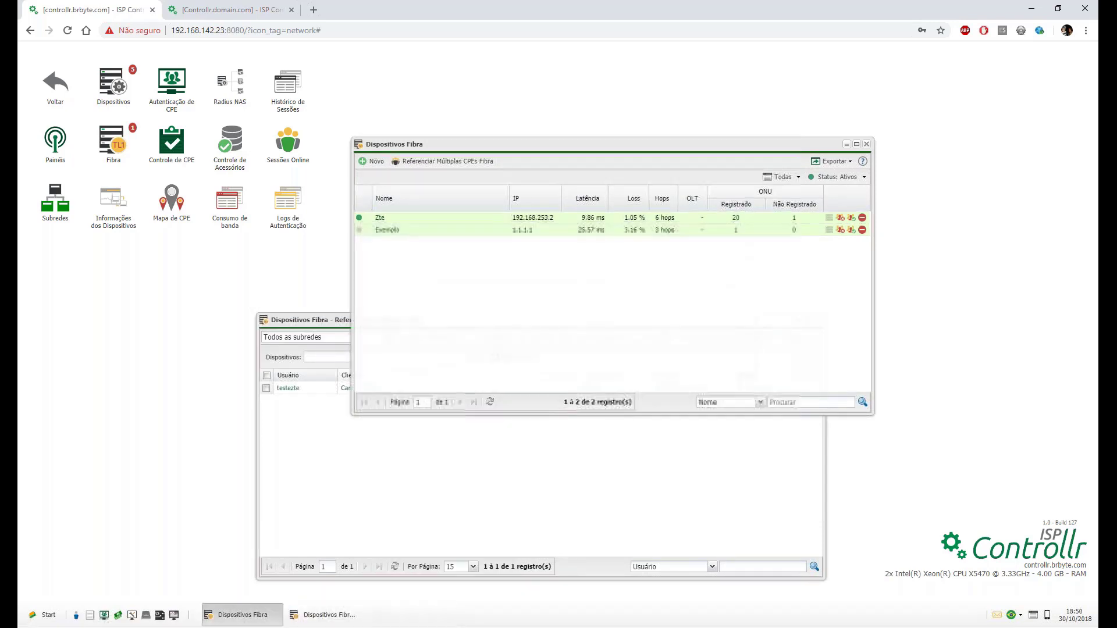
click(736, 218)
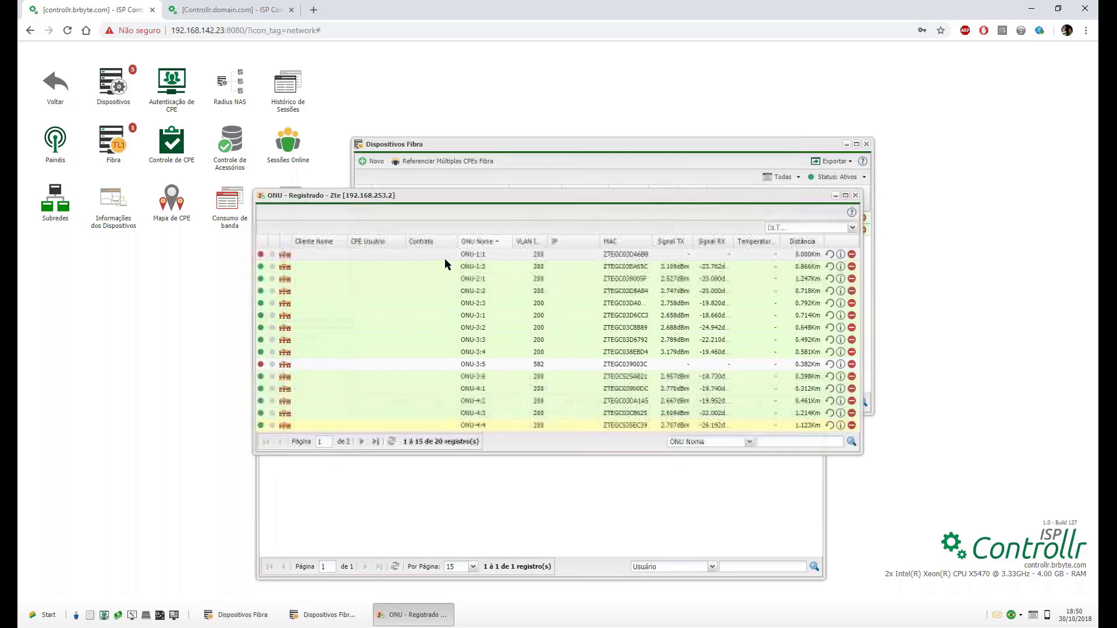
Sort the Zte ONU list by name descending, move it up-right, and raise the linking window.
click(476, 242)
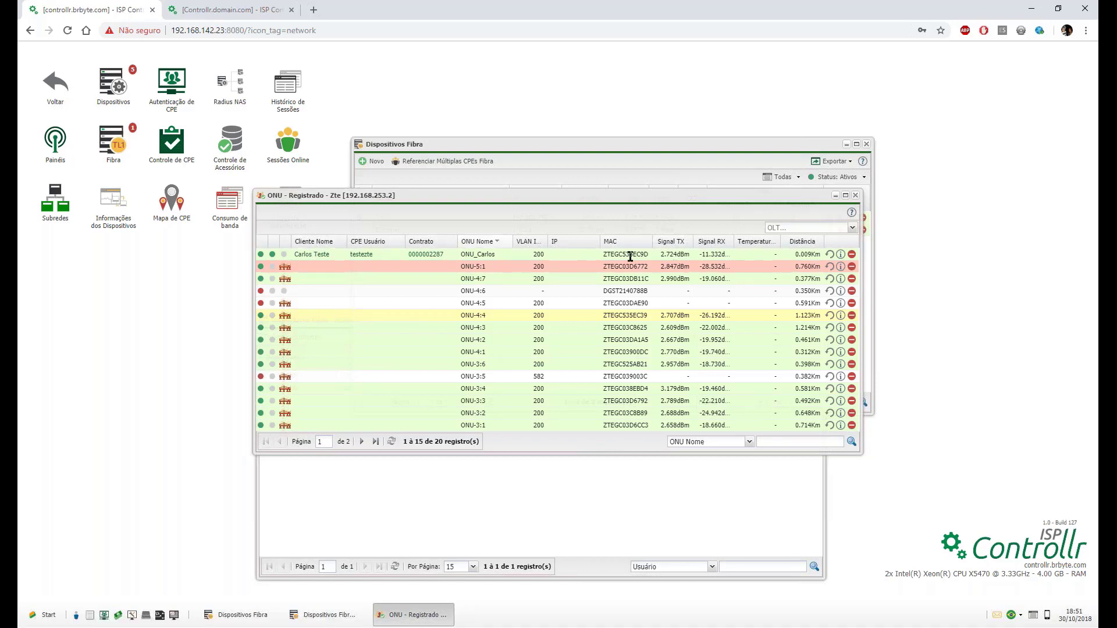
drag(628, 199, 732, 71)
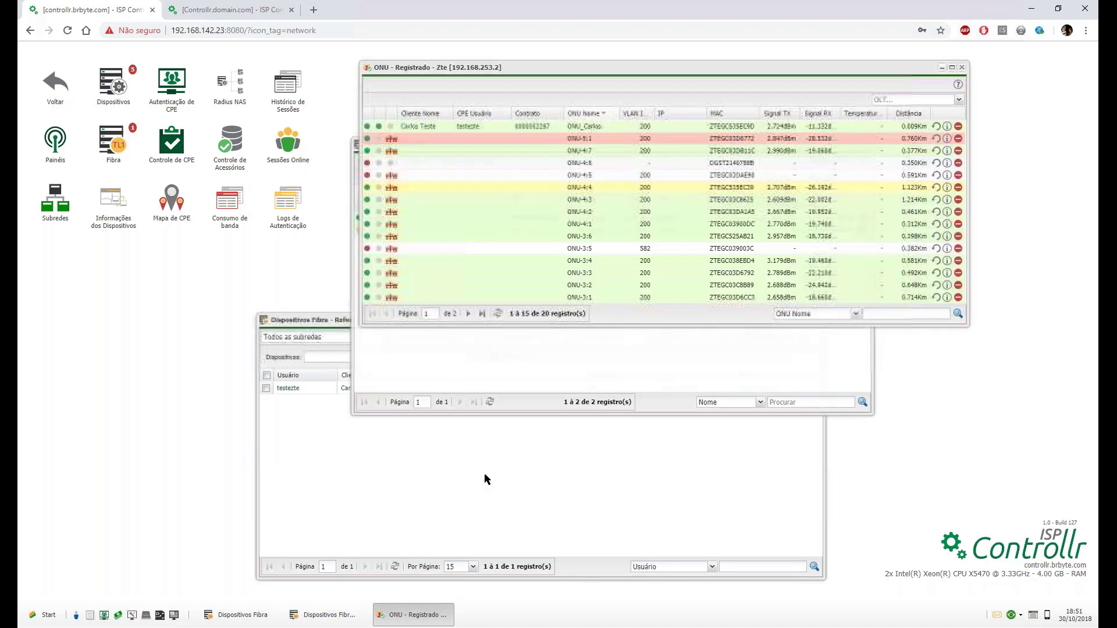
click(460, 371)
click(313, 476)
In the linking window, select all ONUs, choose target device Exemplo, and filter by the Zte OLT.
click(267, 375)
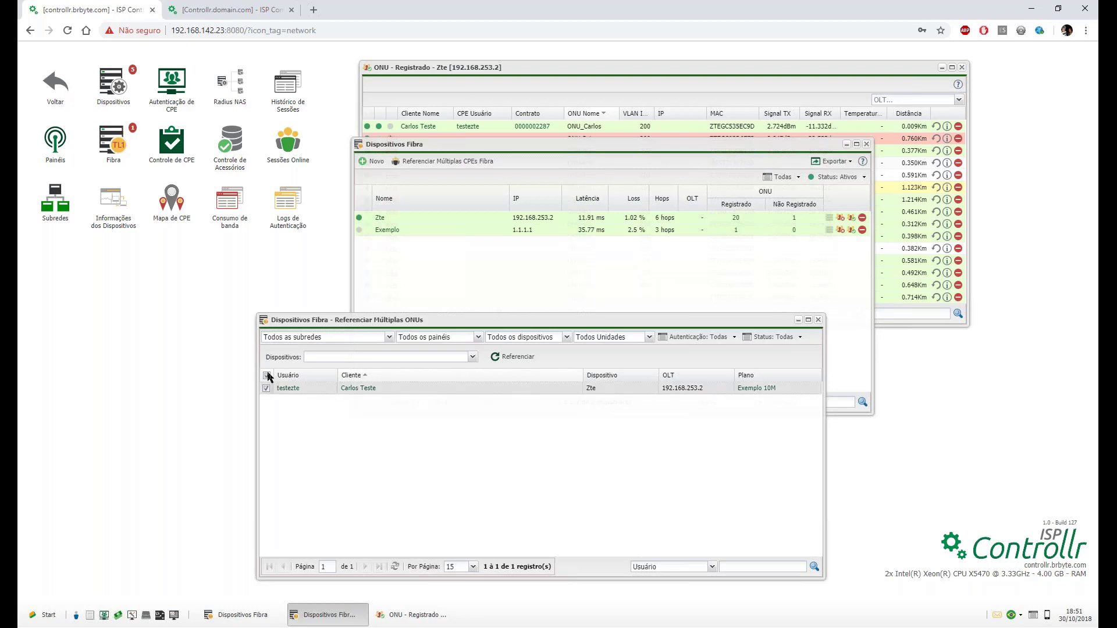
click(473, 357)
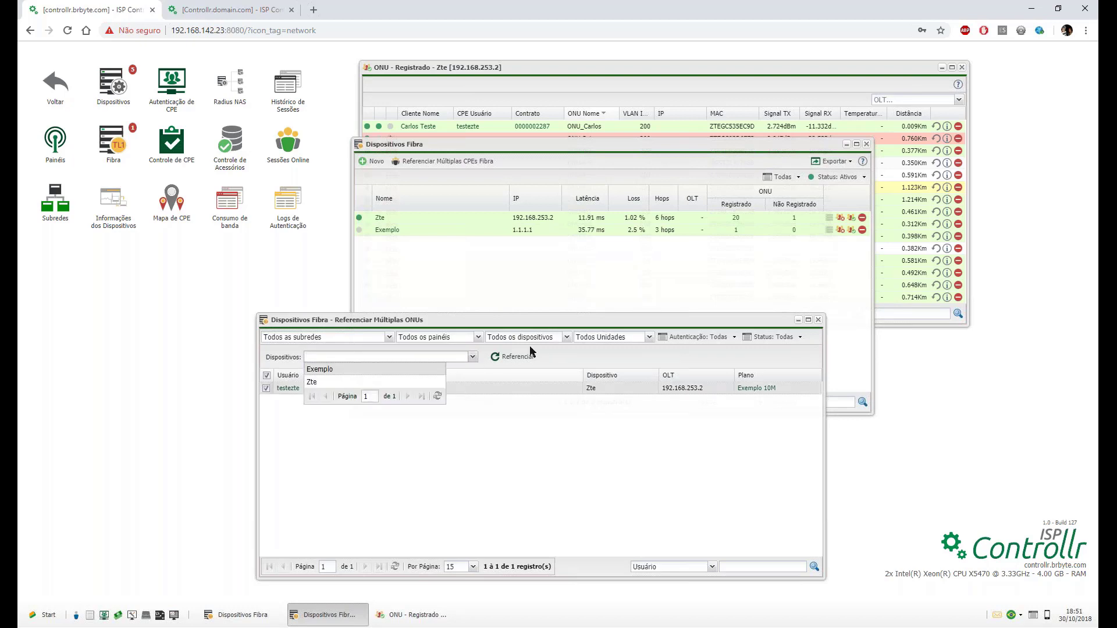
click(562, 337)
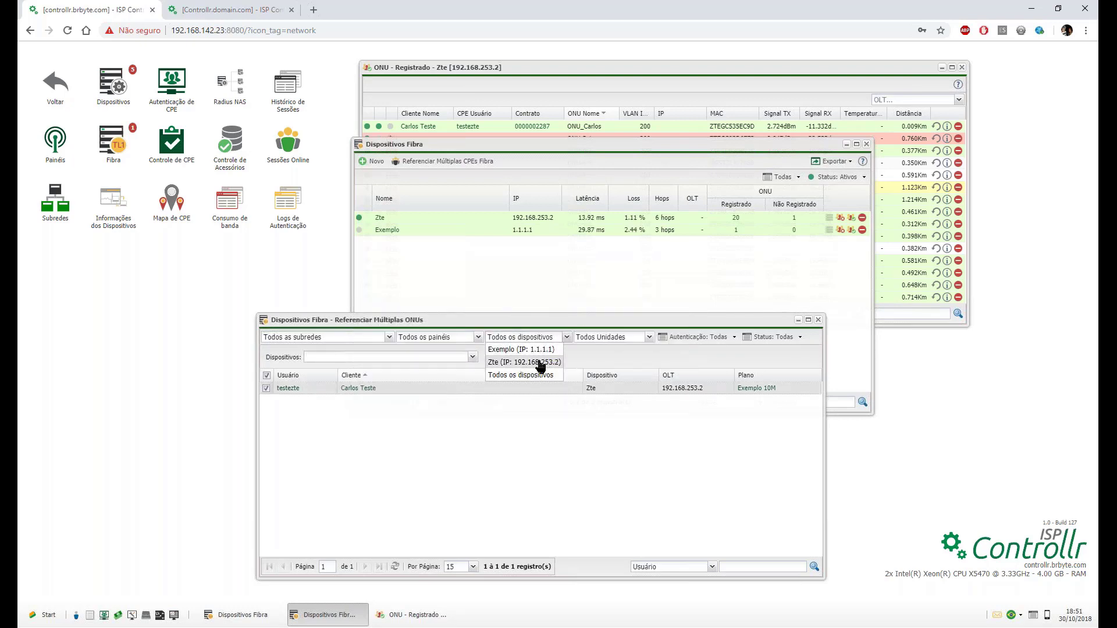
click(456, 357)
click(472, 357)
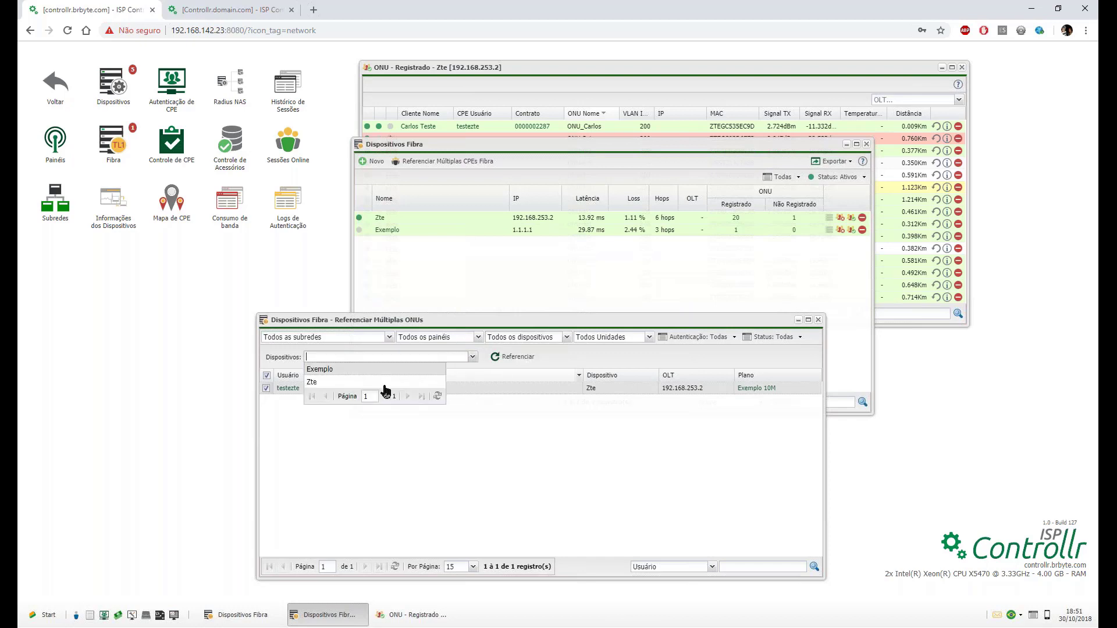
click(368, 377)
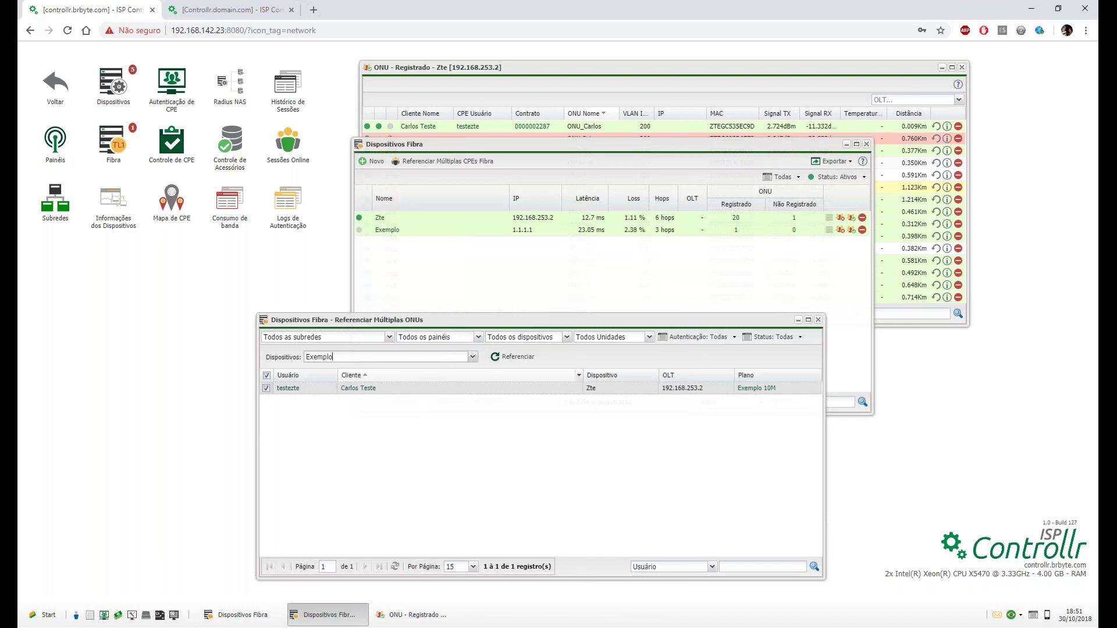
click(567, 337)
click(520, 362)
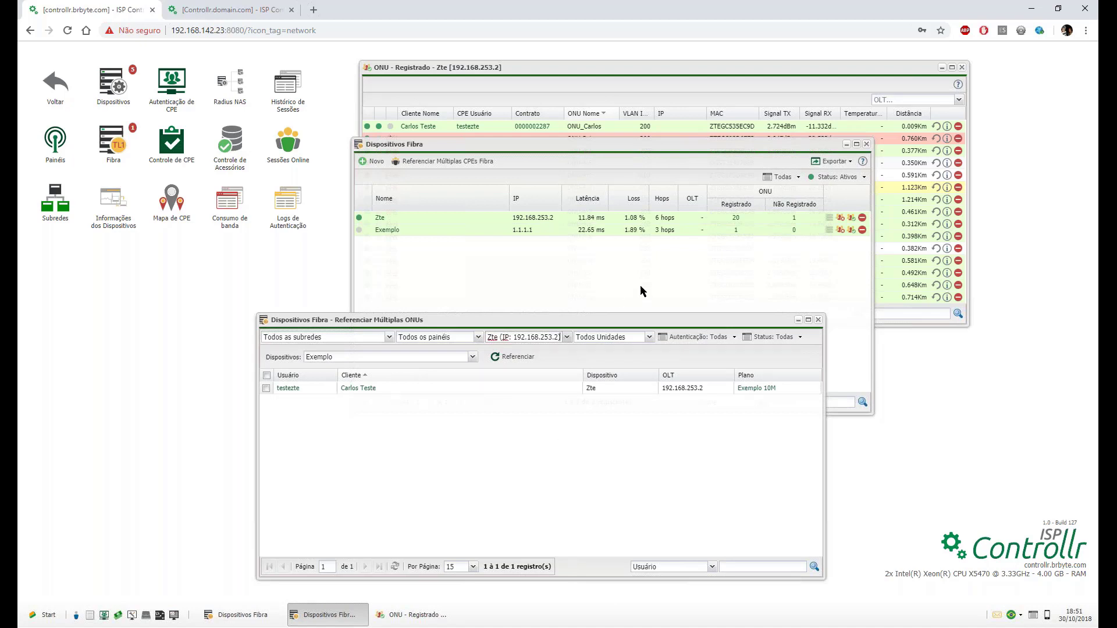
click(736, 218)
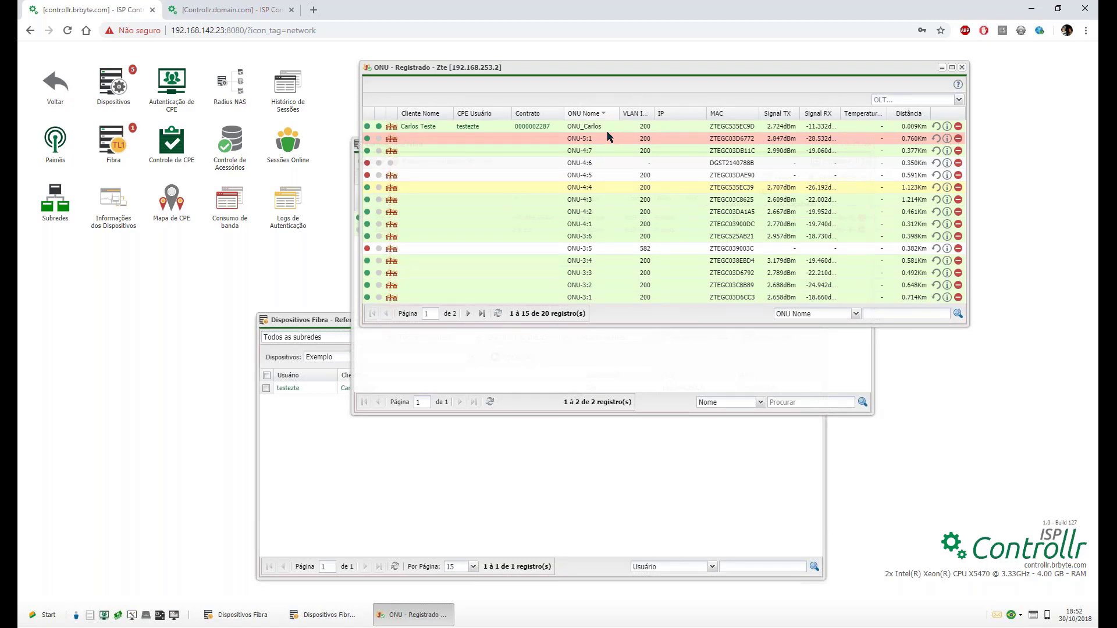
click(536, 382)
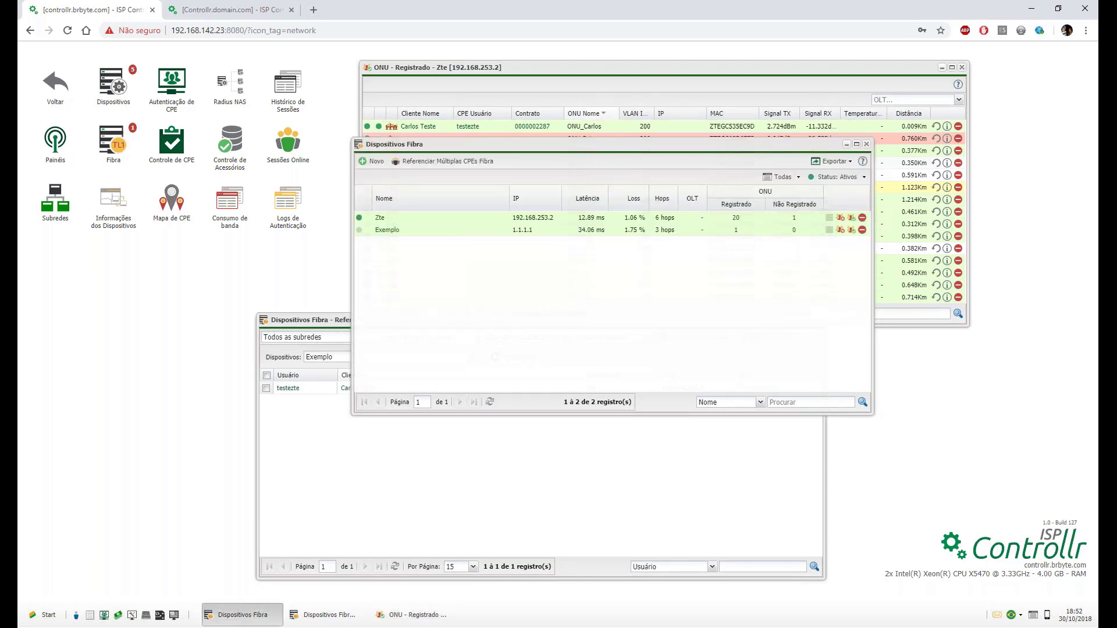
click(469, 462)
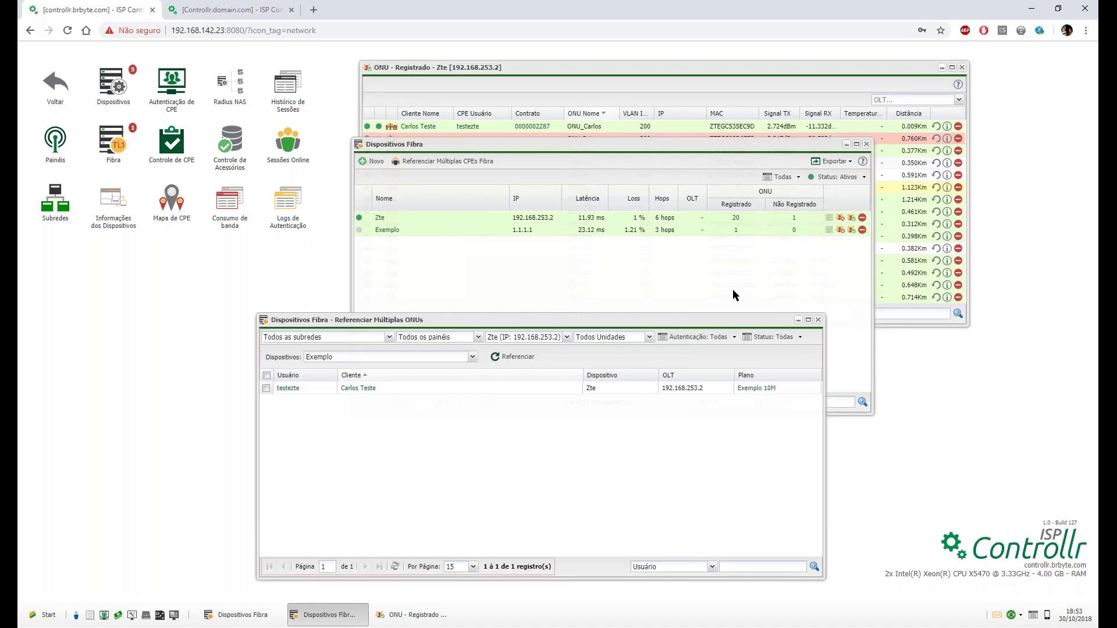
click(958, 85)
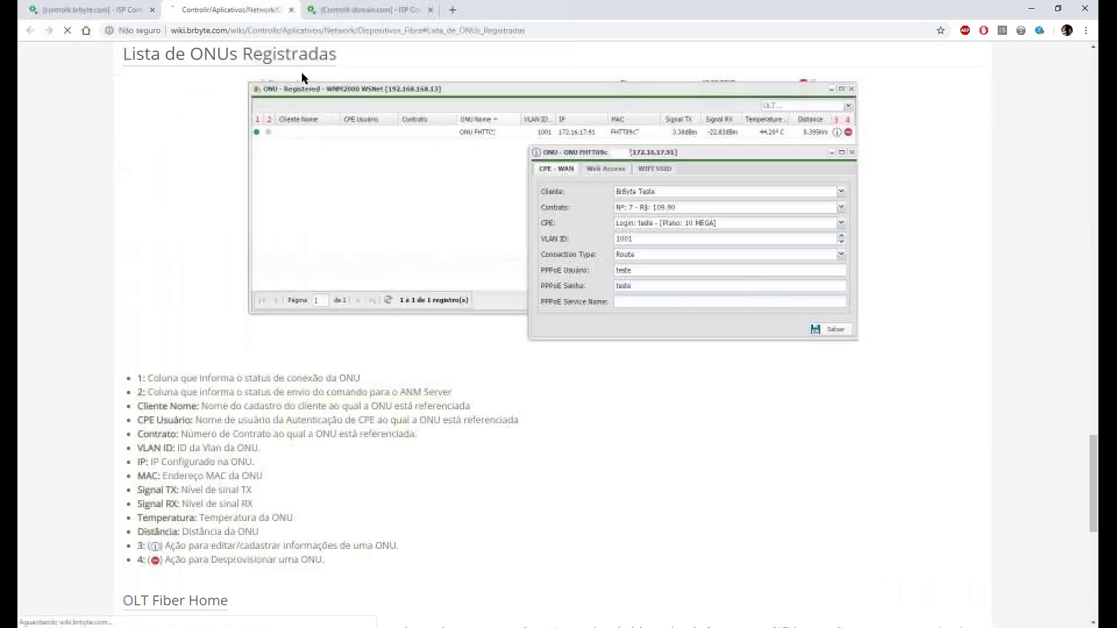
middle_click(223, 4)
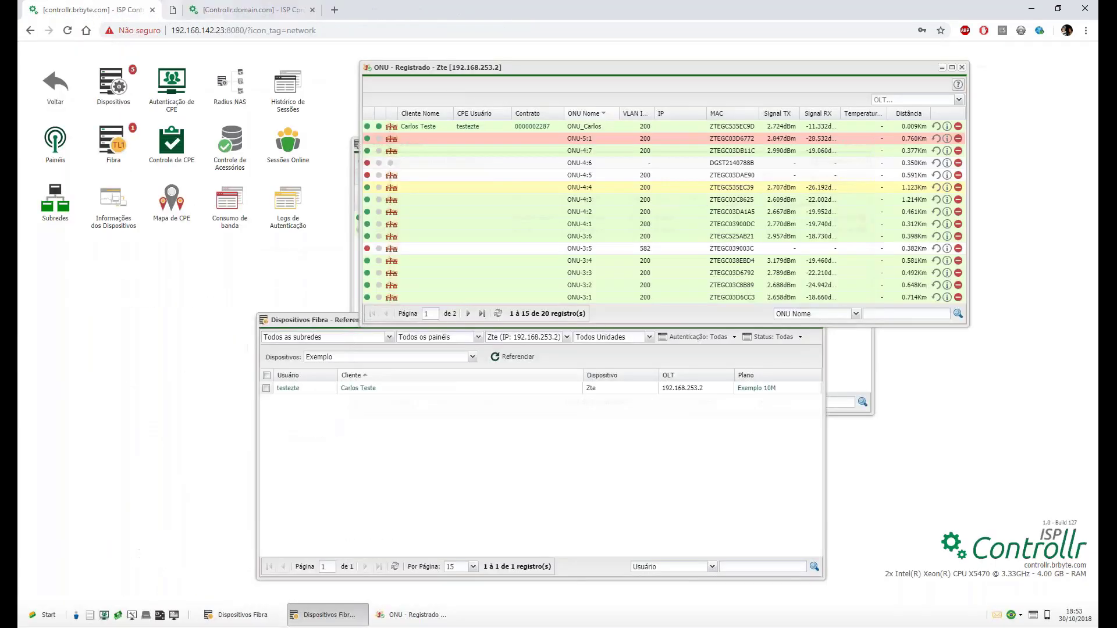
Bring the Dispositivos Fibra list to the front.
click(840, 340)
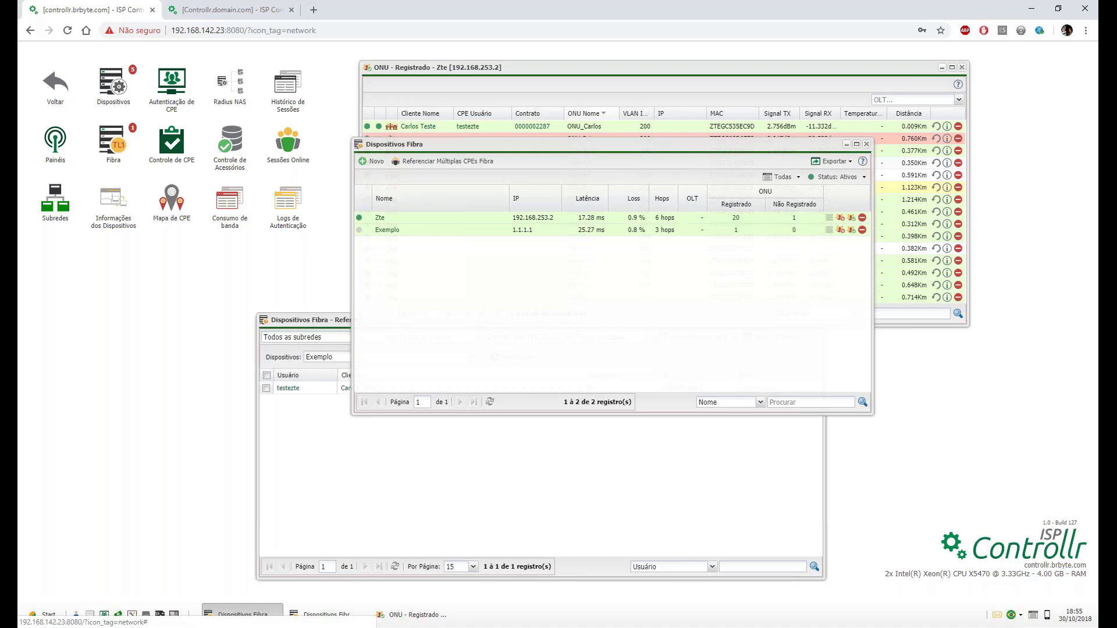
Register the unregistered Zte ONU ZTEGC039006F under the name 'Registrpo_ONU' and save it.
click(794, 217)
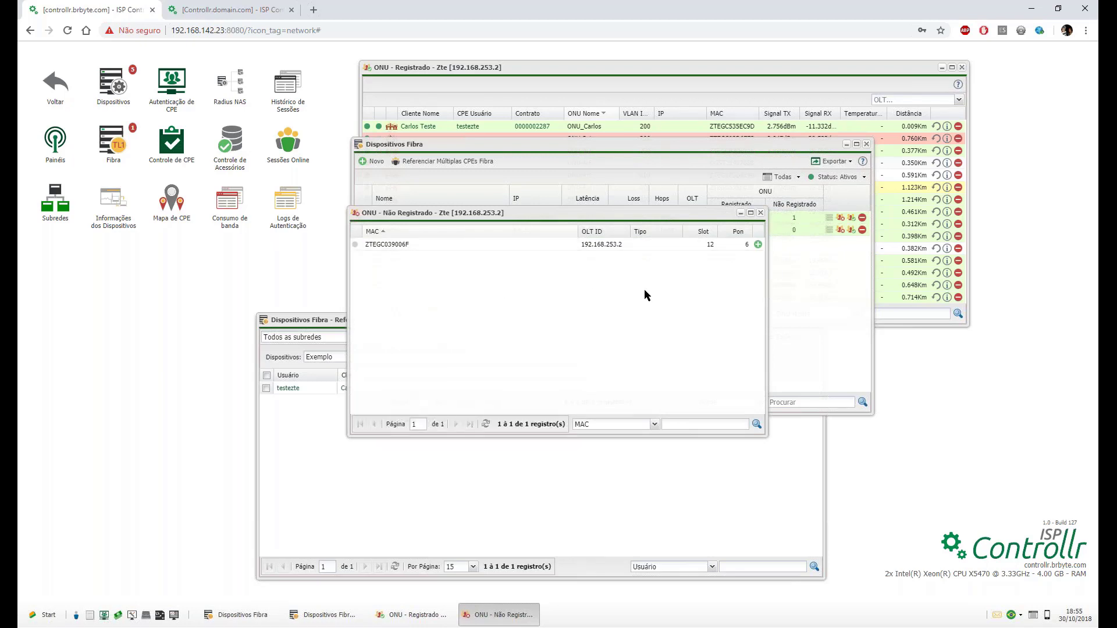
click(758, 245)
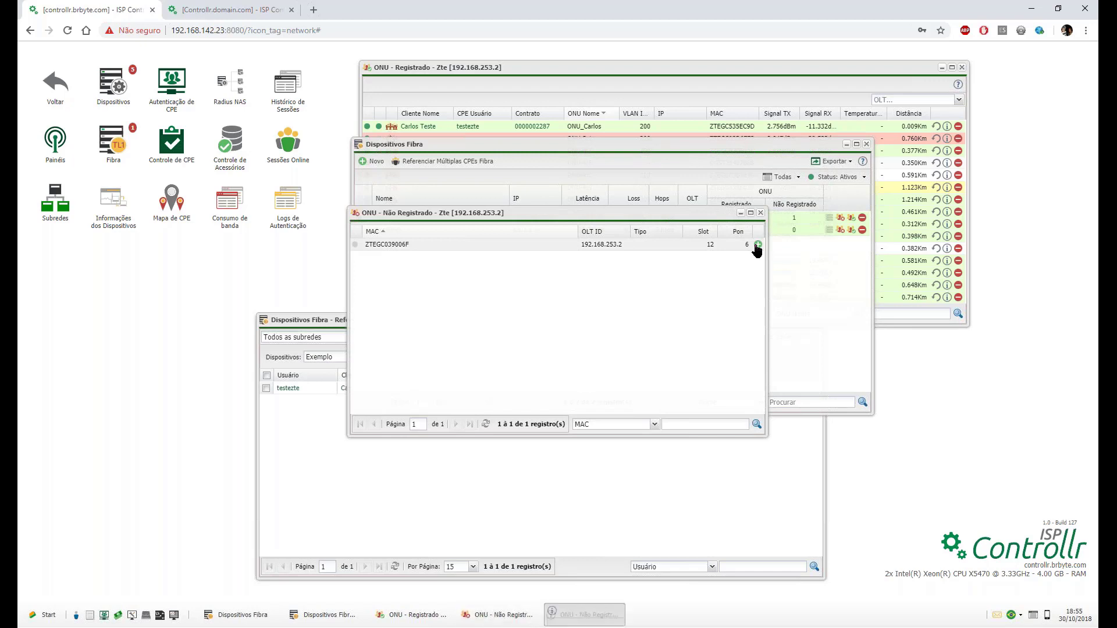
drag(534, 336, 467, 335)
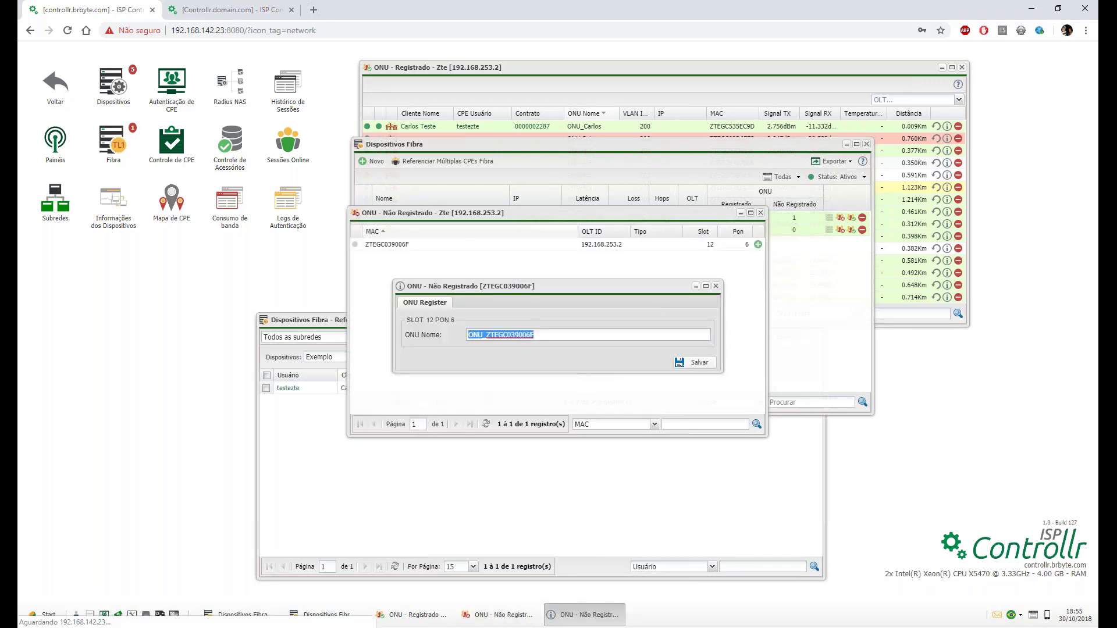
text(R)
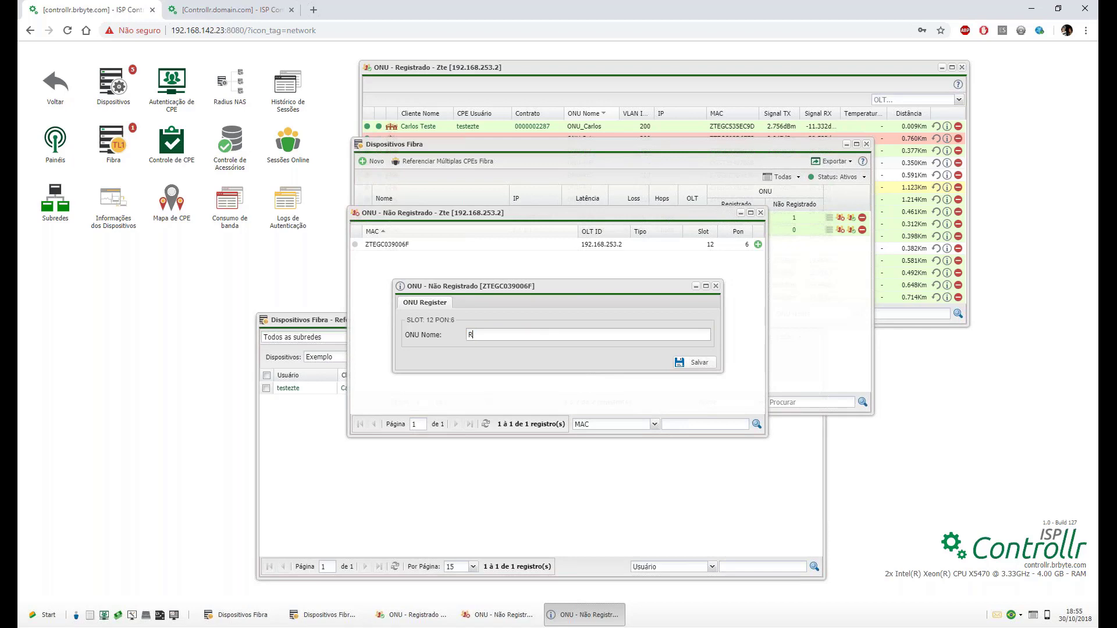
text(egistrpo_ONU)
click(696, 363)
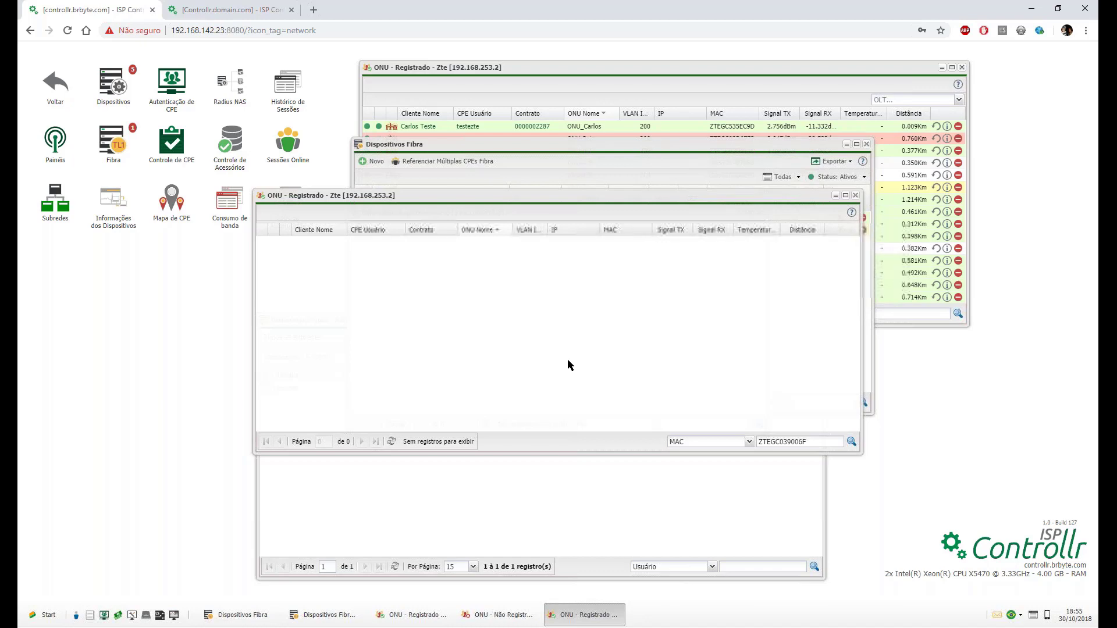
Open the Zte OLT settings, close them unchanged, and switch between the open windows.
click(631, 161)
double_click(379, 219)
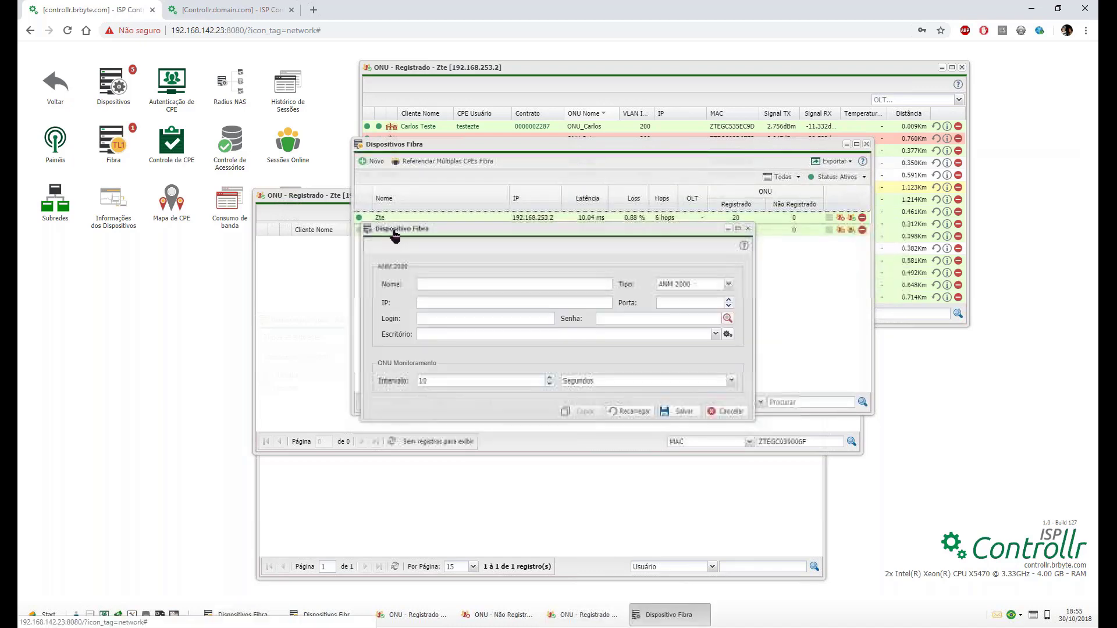
click(749, 229)
click(305, 287)
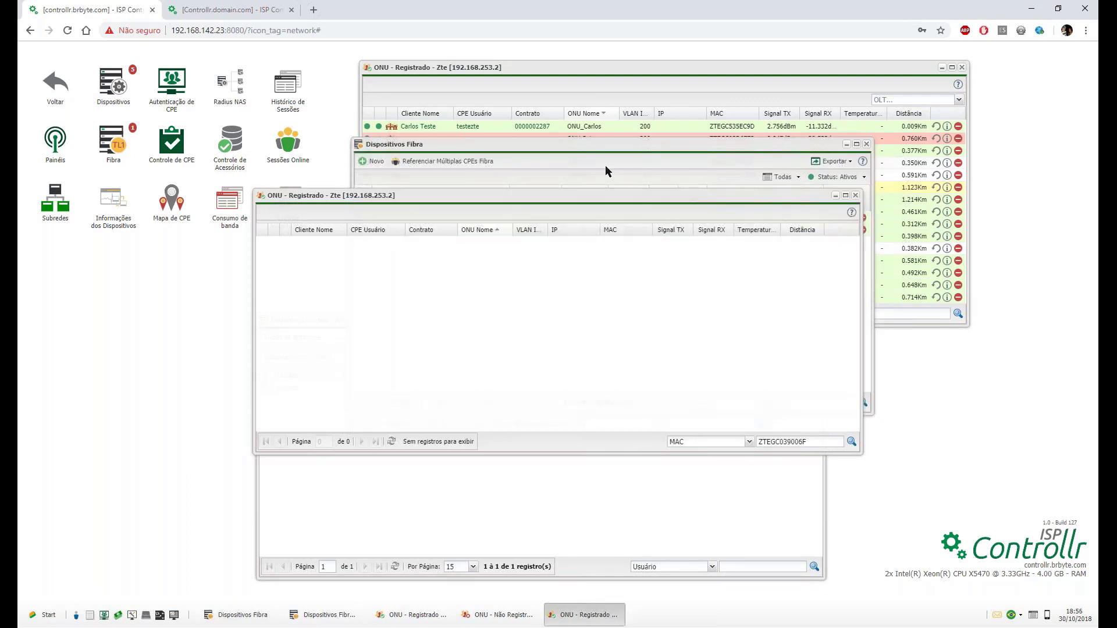
click(573, 132)
click(355, 177)
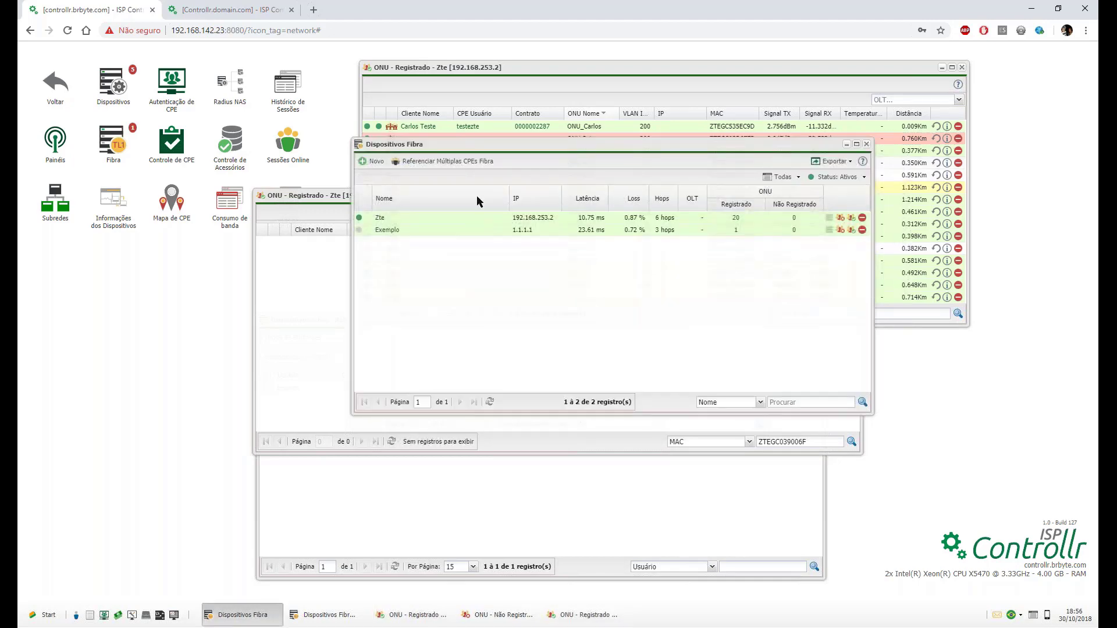
Close the empty filtered ONU window, then move the full Zte ONU list down-left.
click(324, 278)
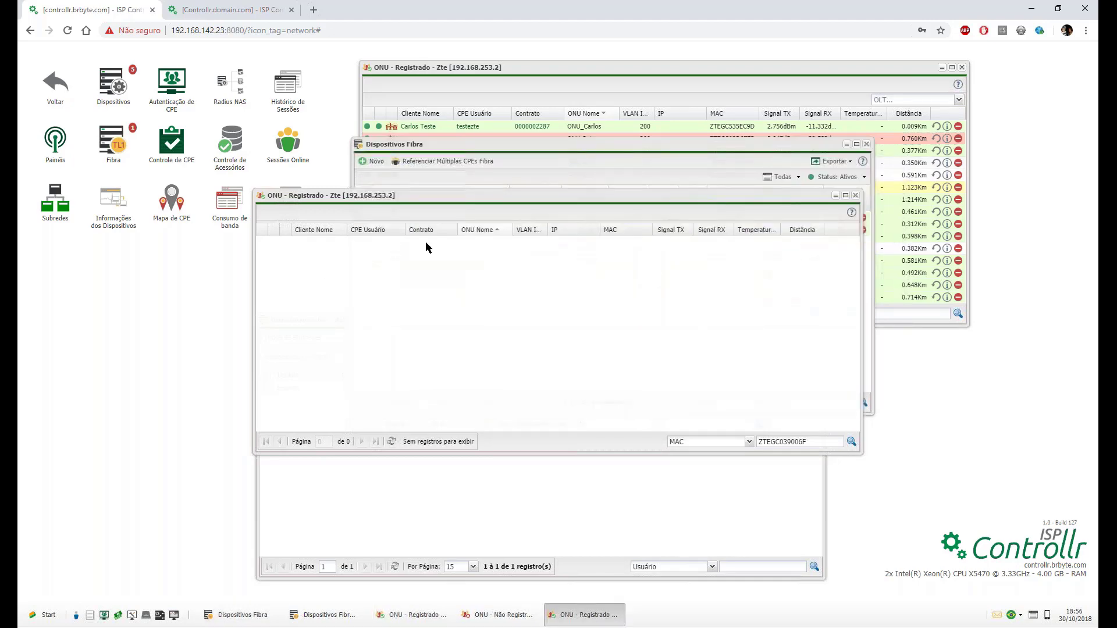
drag(496, 195, 363, 194)
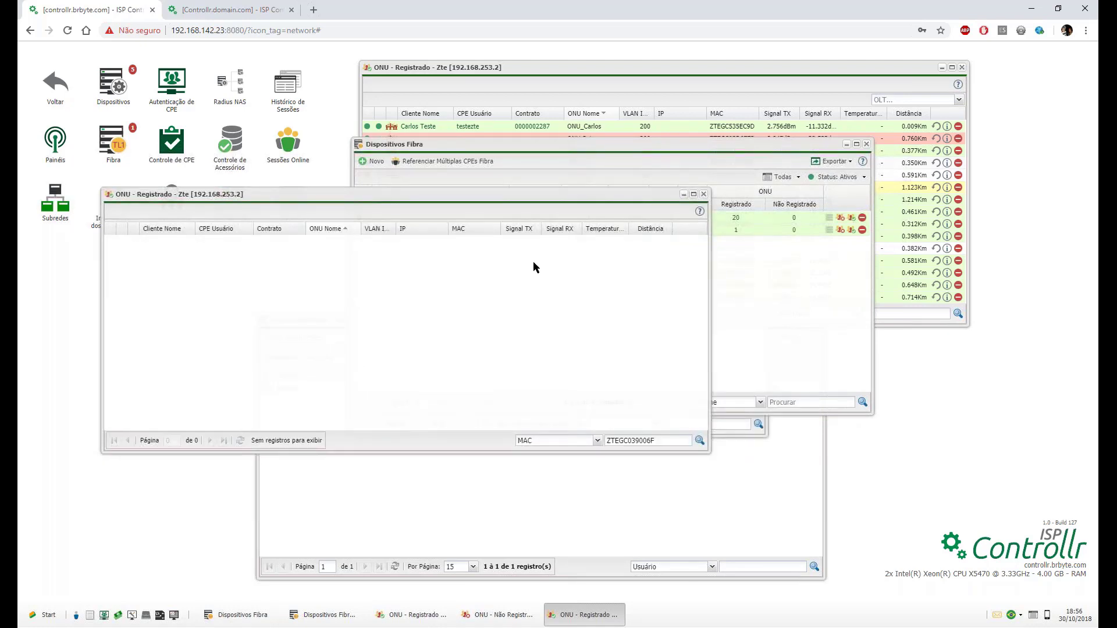
double_click(638, 435)
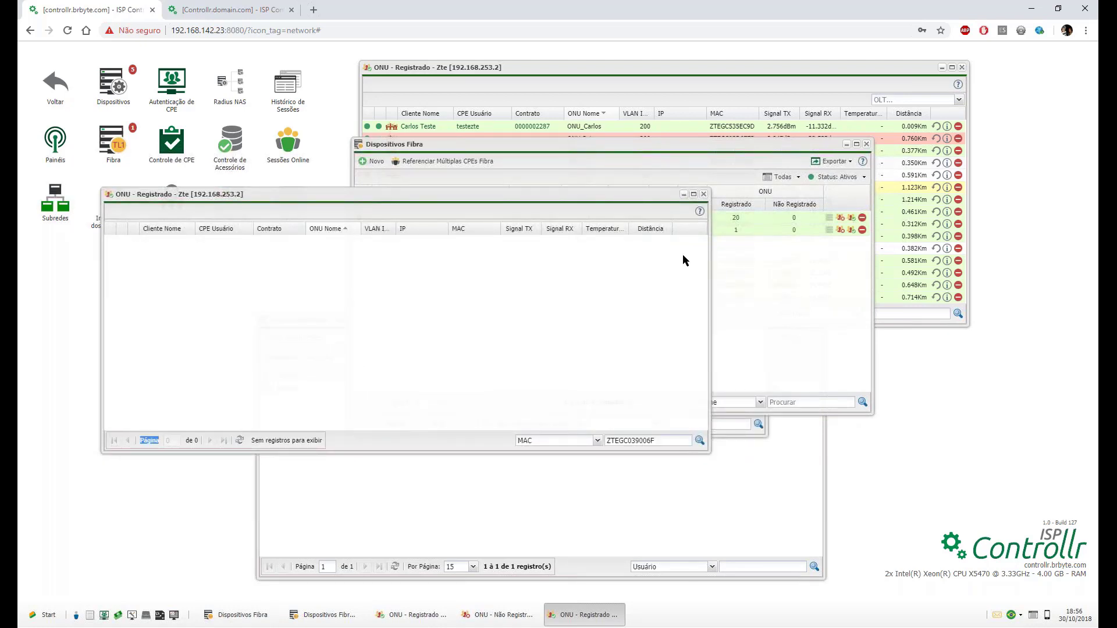
click(704, 193)
click(694, 117)
drag(644, 69, 397, 167)
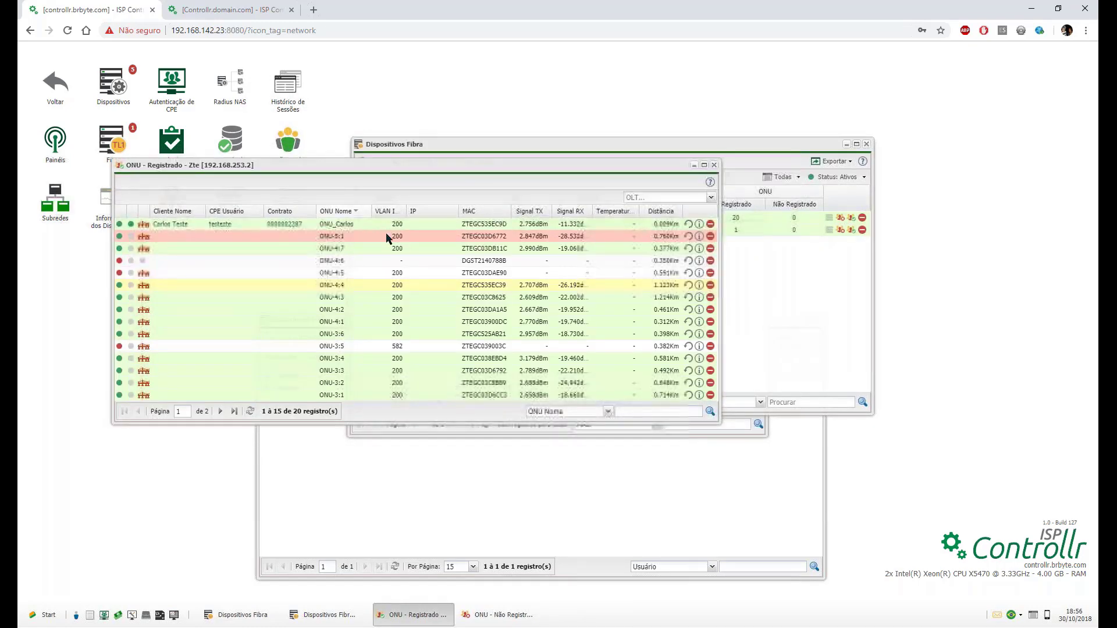
double_click(484, 224)
key(ctrl+c)
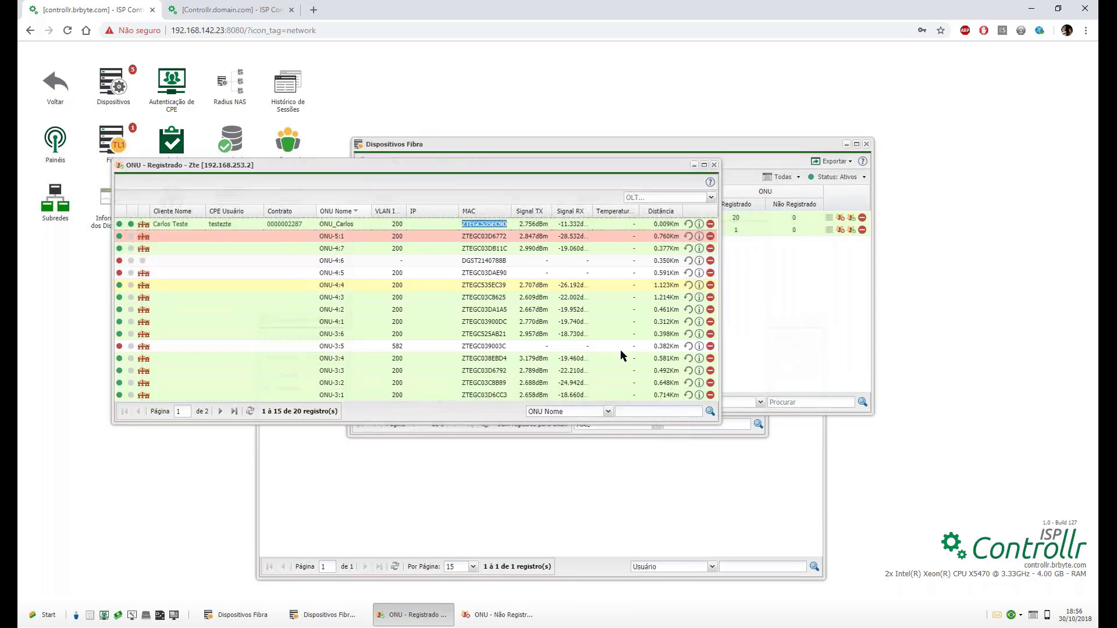
click(608, 411)
click(541, 443)
click(694, 407)
key(ctrl+v)
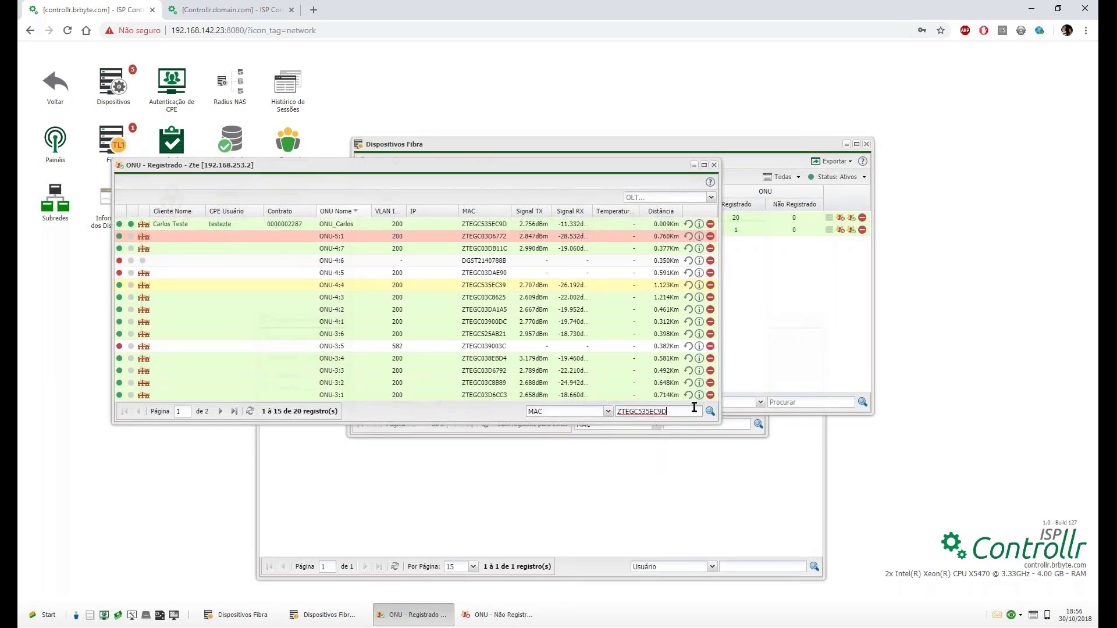
click(710, 411)
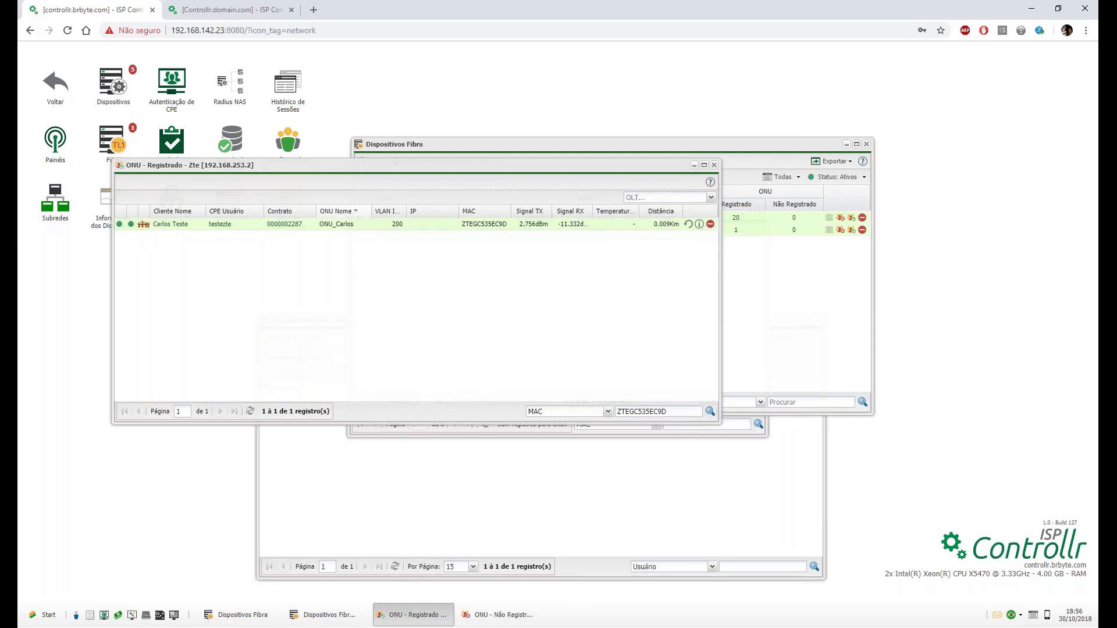
click(699, 224)
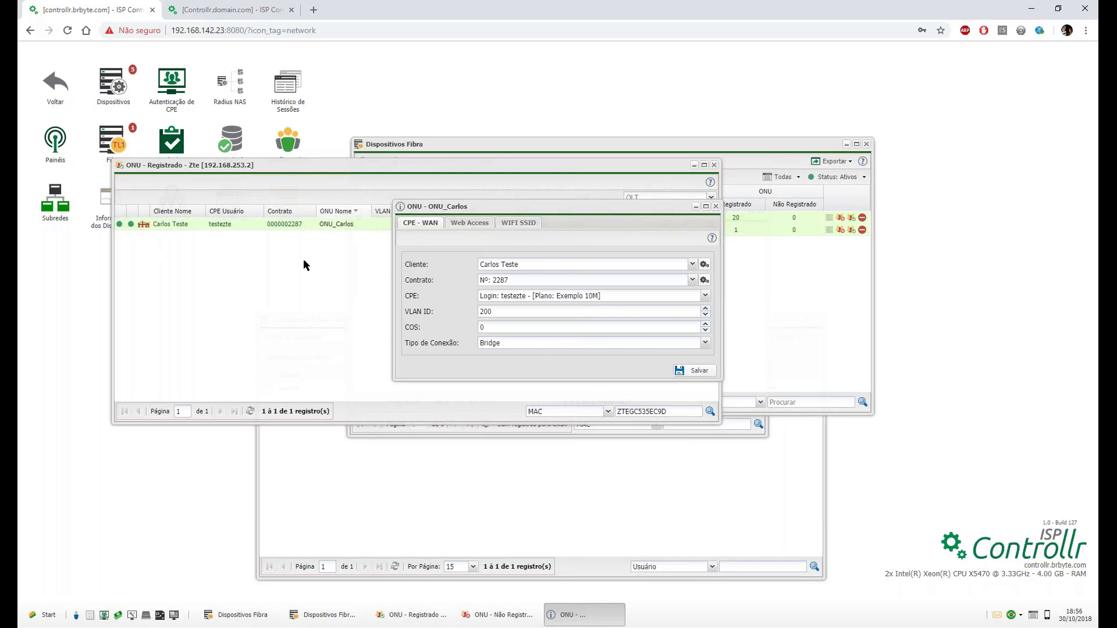
Link the ONU to the test client, found by searching 'teste'.
click(540, 263)
double_click(539, 263)
drag(540, 263, 341, 243)
text(carlos)
click(535, 303)
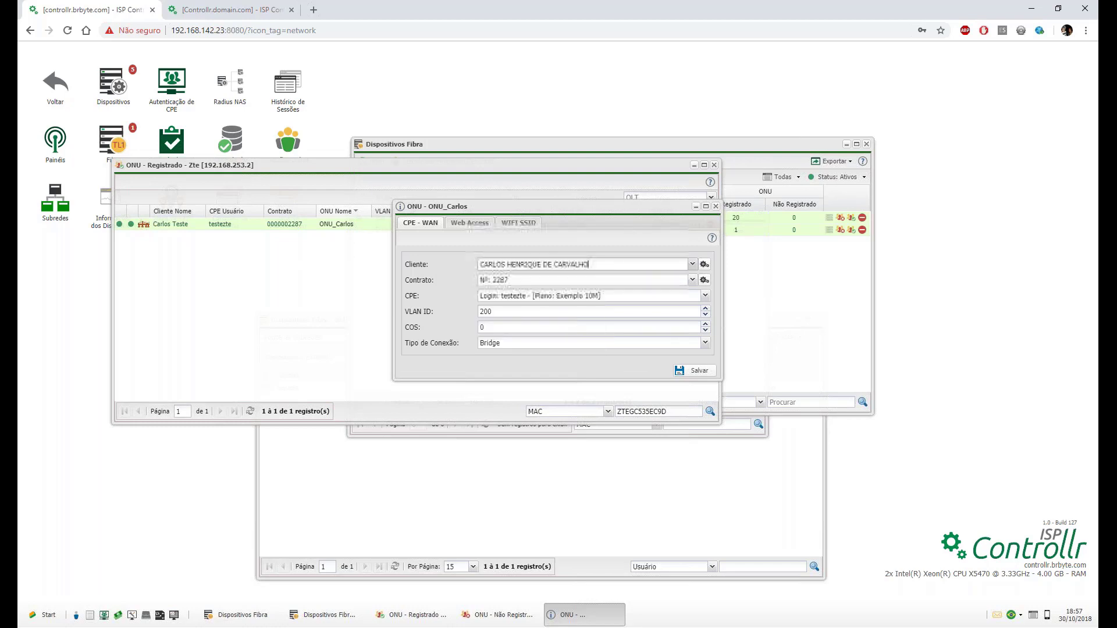
triple_click(567, 263)
text(teste teste)
click(515, 304)
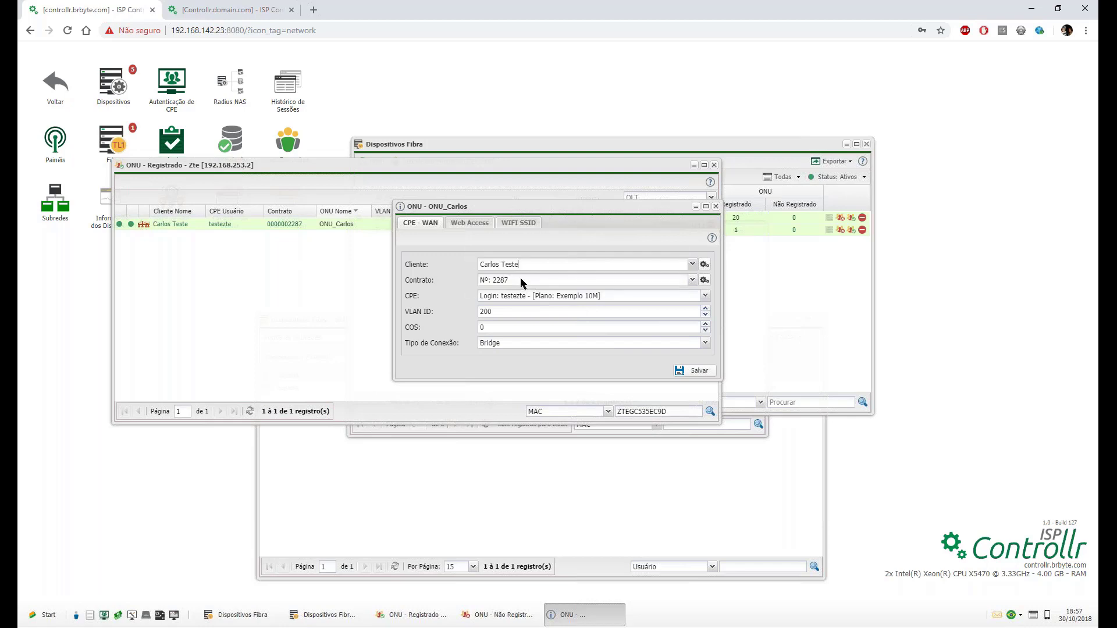
Choose contract 2287 and the CPE login on plan Exemplo 10M.
click(520, 279)
click(512, 292)
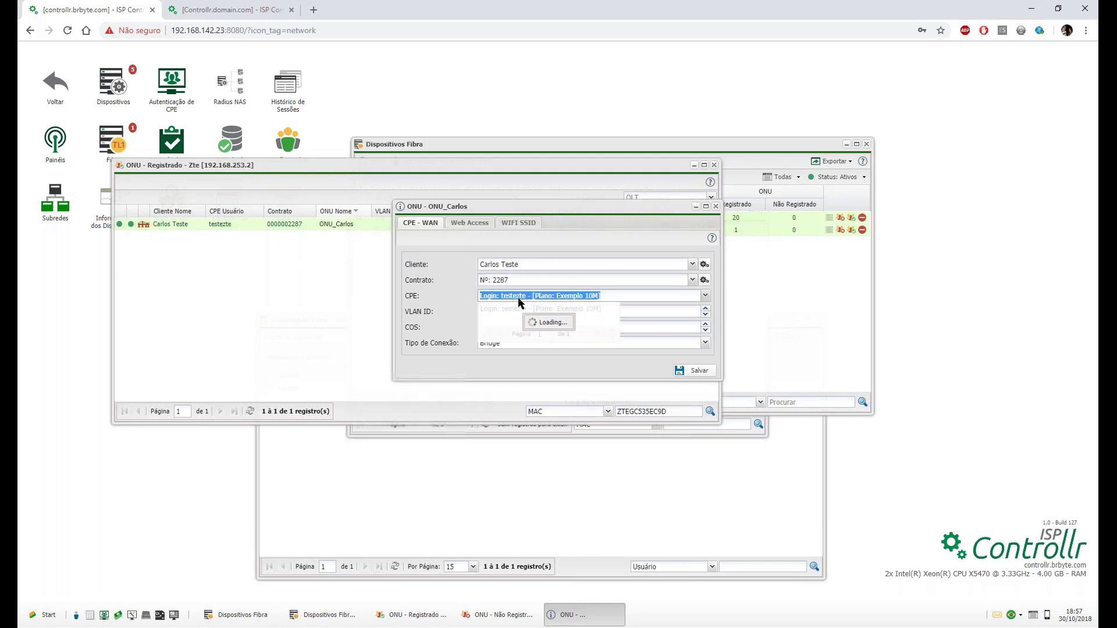
click(518, 312)
click(517, 298)
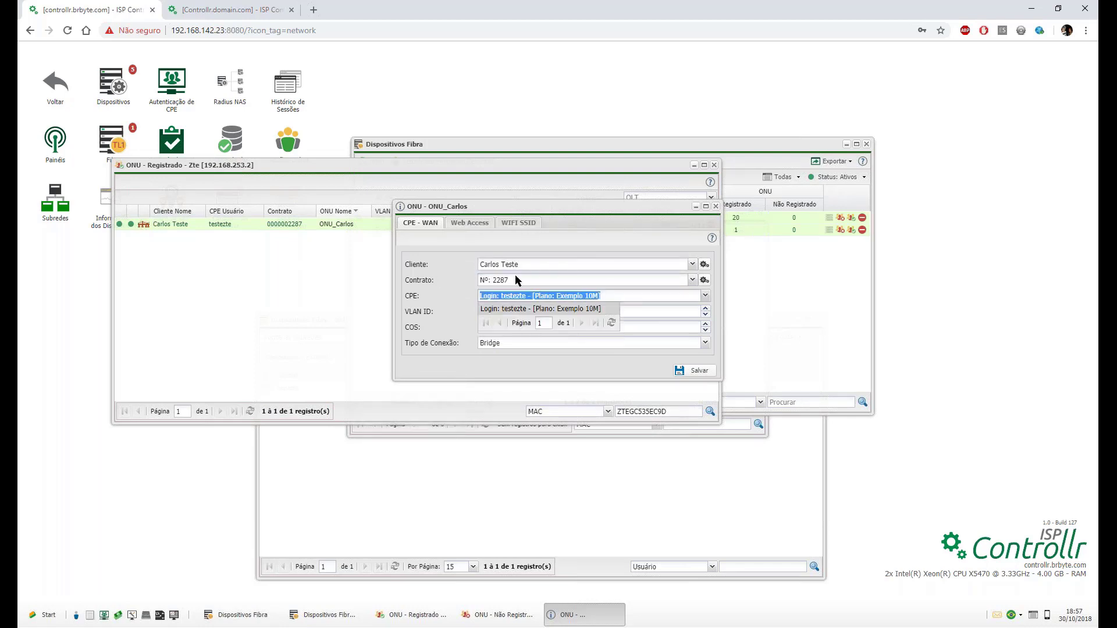
click(424, 320)
Set VLAN ID 200 with Bridge connection type and save the ONU.
key(BackSpace)
key(BackSpace)
key(BackSpace)
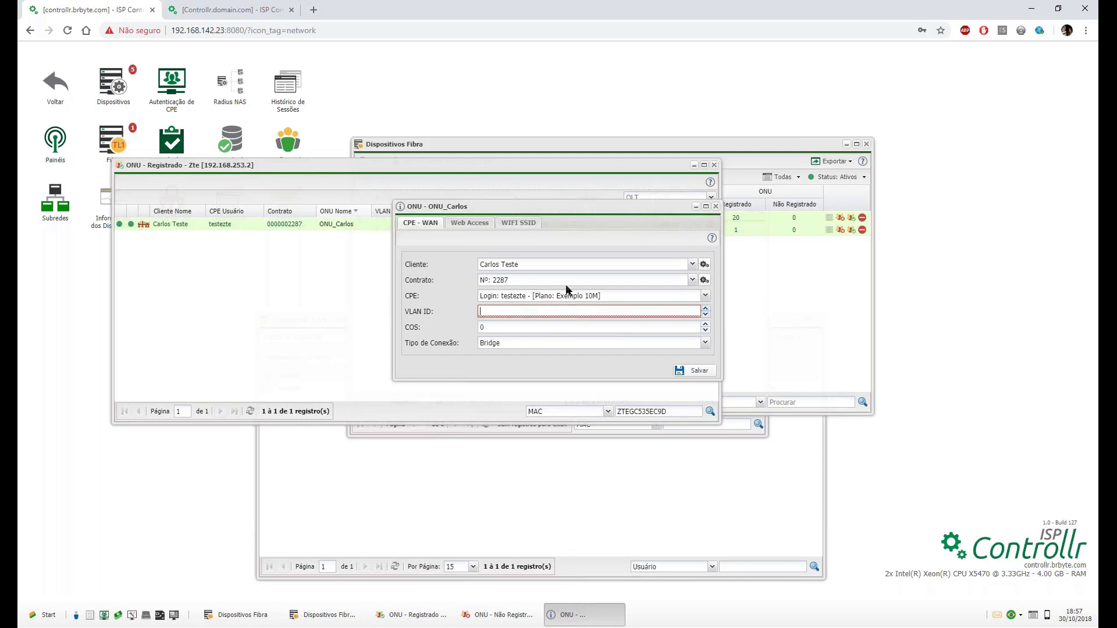
text(200)
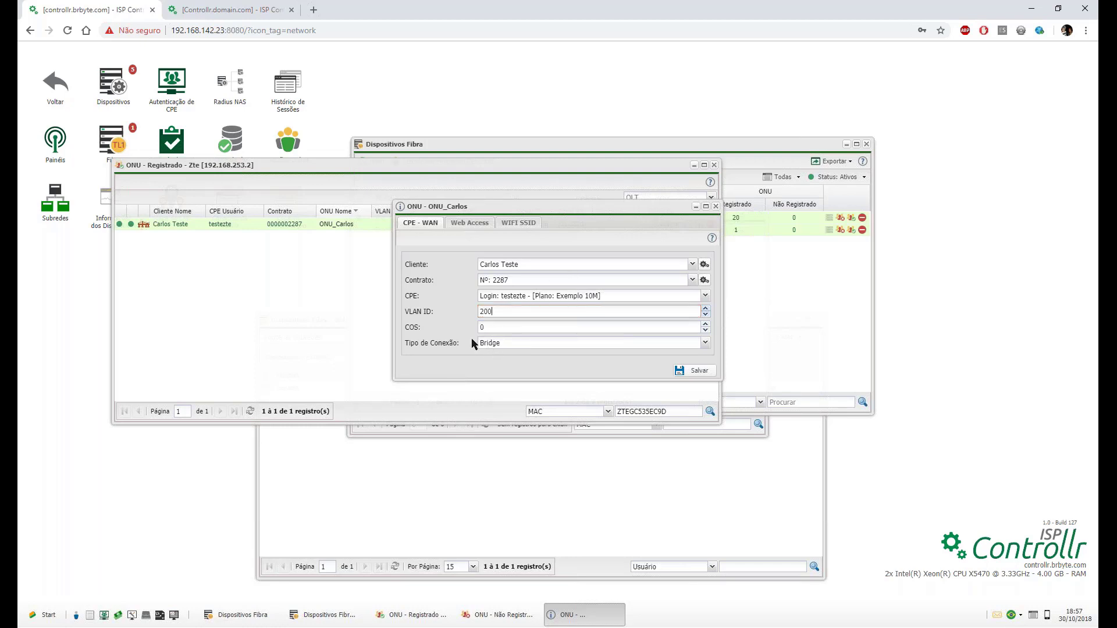
click(490, 344)
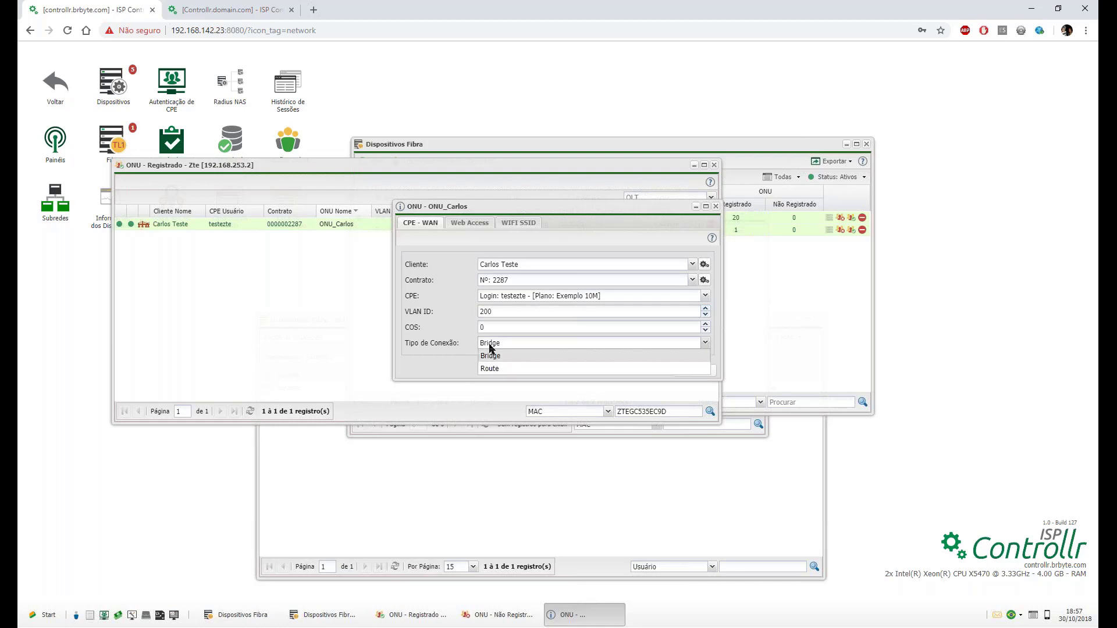
click(489, 344)
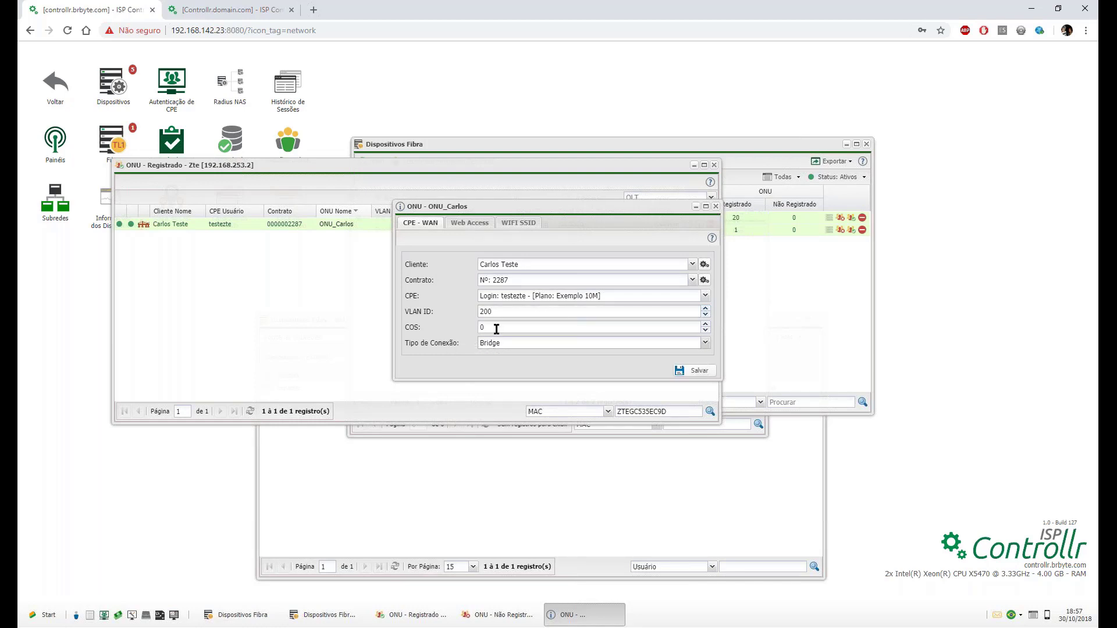
click(496, 330)
click(677, 369)
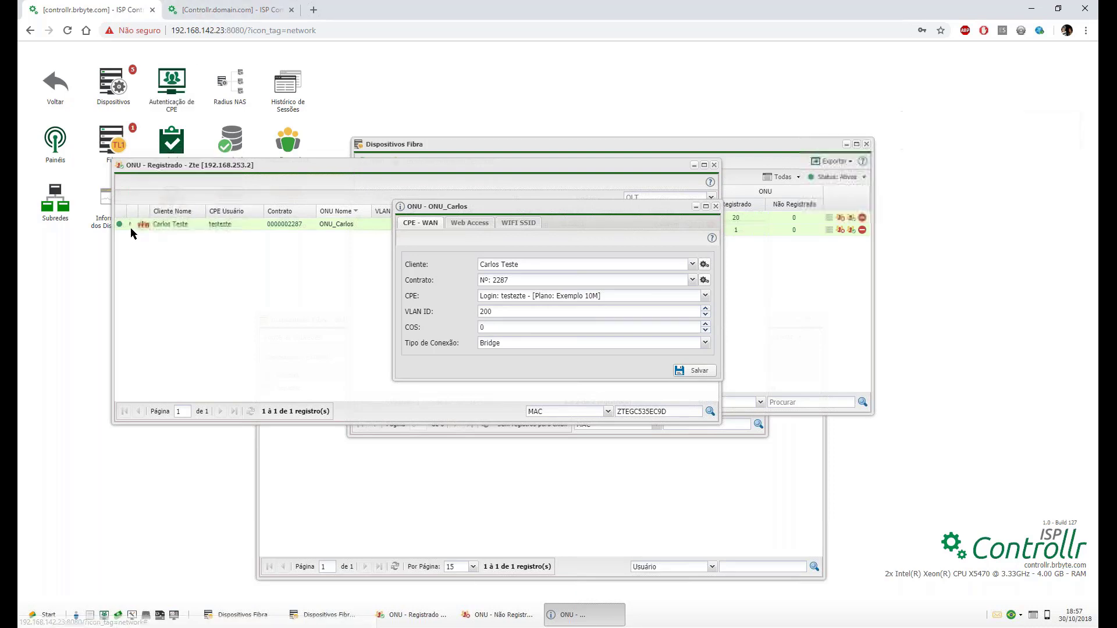
mouse_move(132, 231)
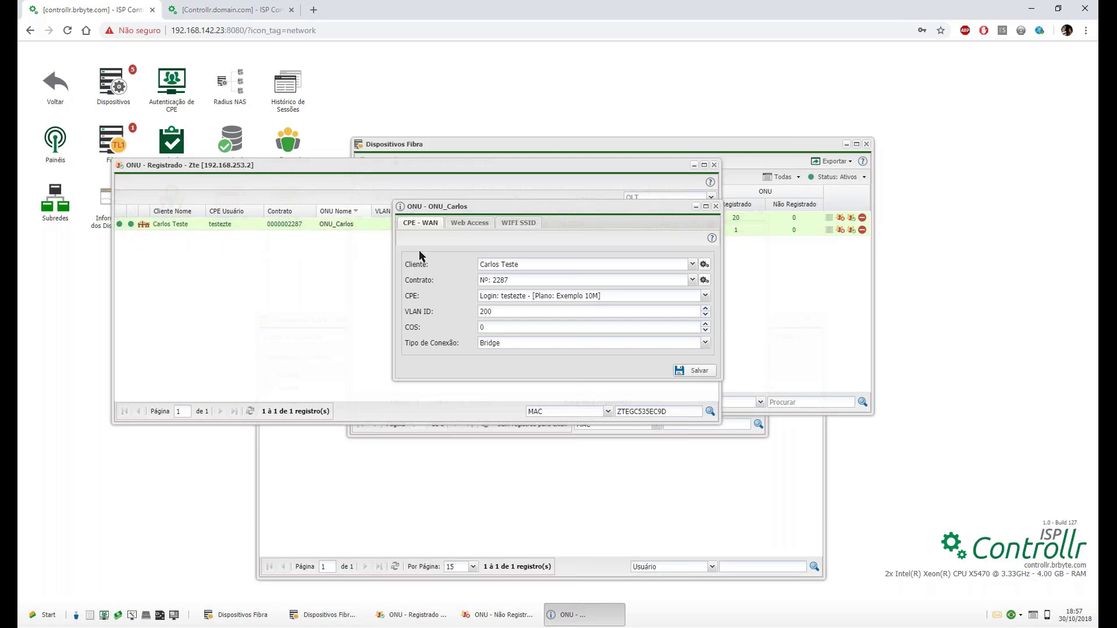
click(189, 5)
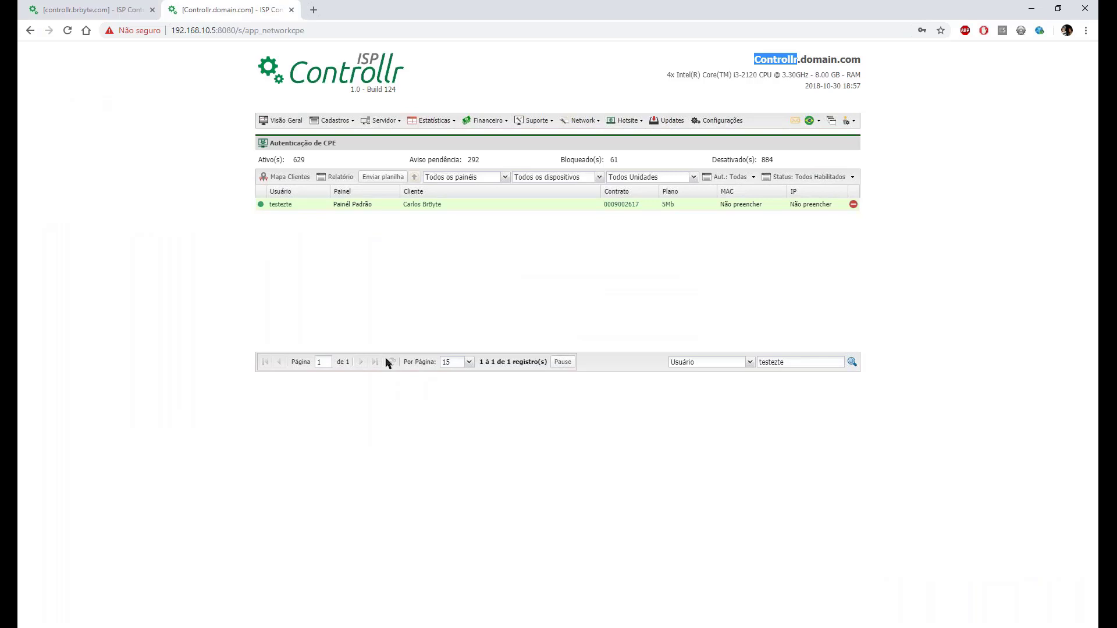
click(124, 11)
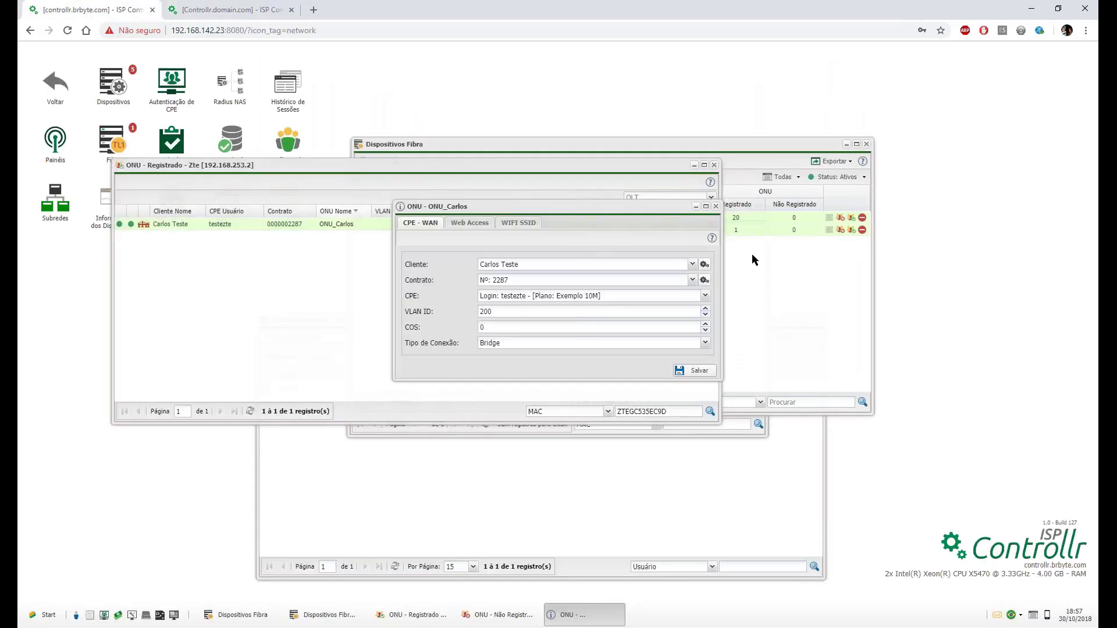
click(212, 7)
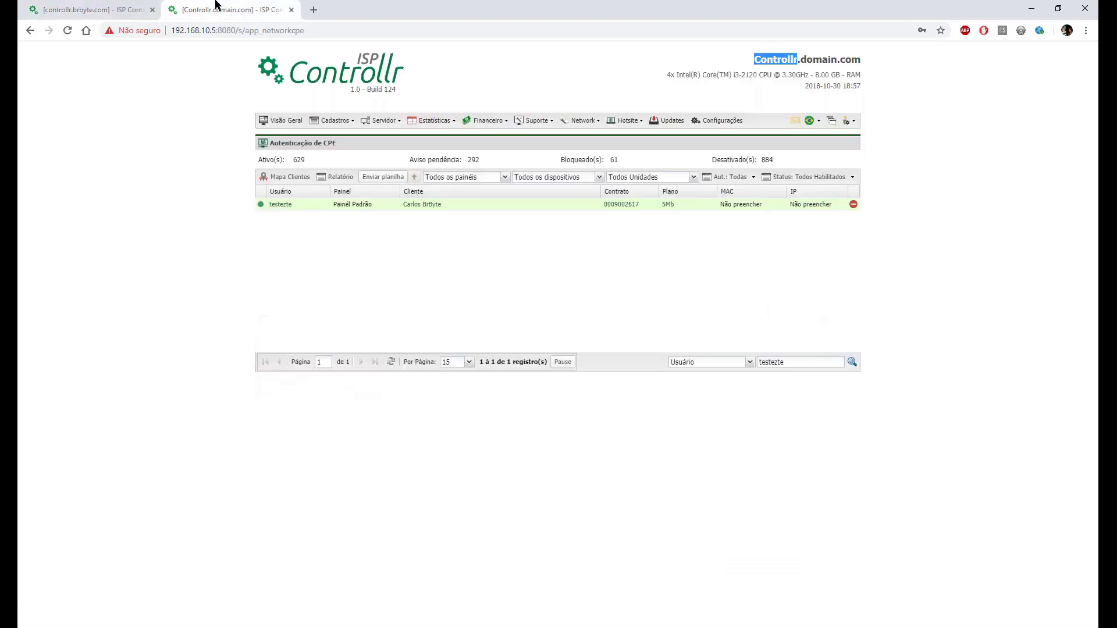
click(74, 6)
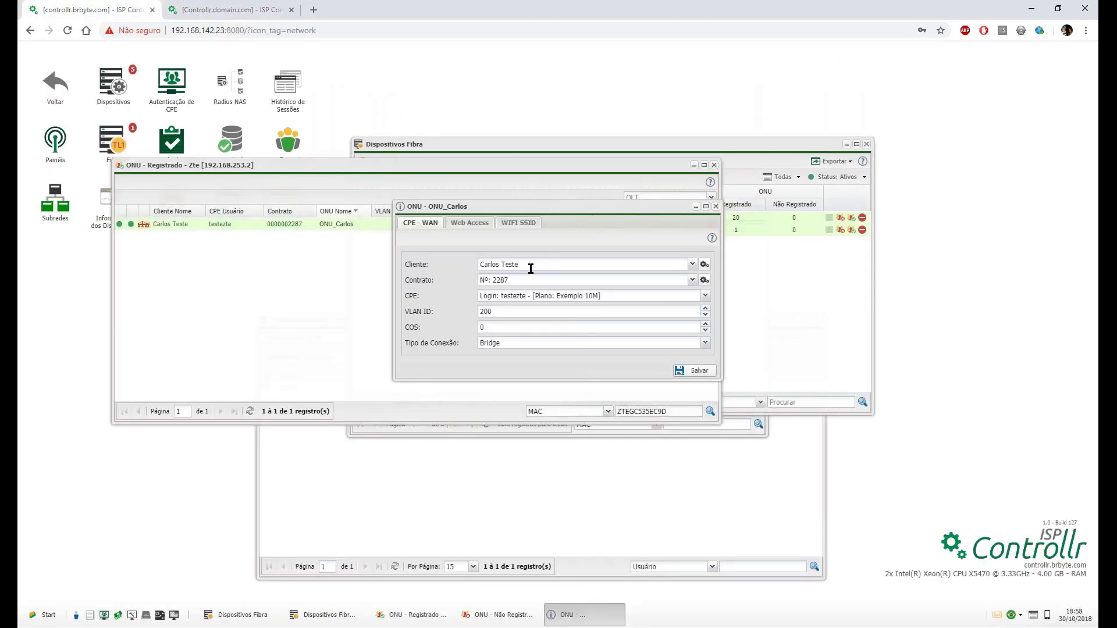
Reload Zte's 20 registered ONUs, then return to Dispositivos Fibra and open the Zte OLT.
click(736, 218)
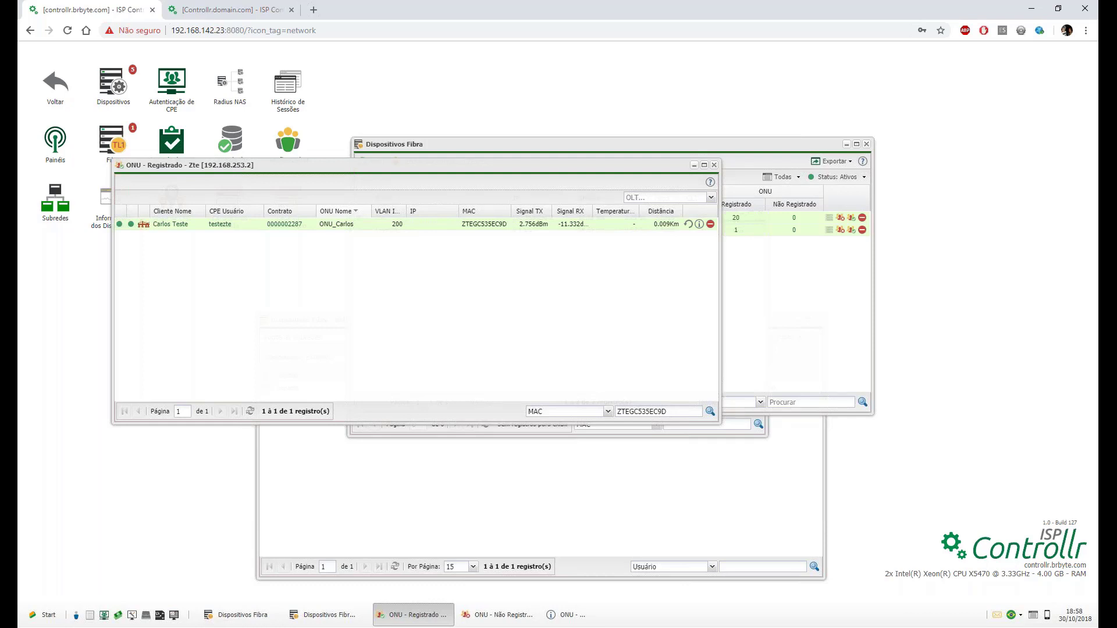
click(762, 271)
double_click(402, 218)
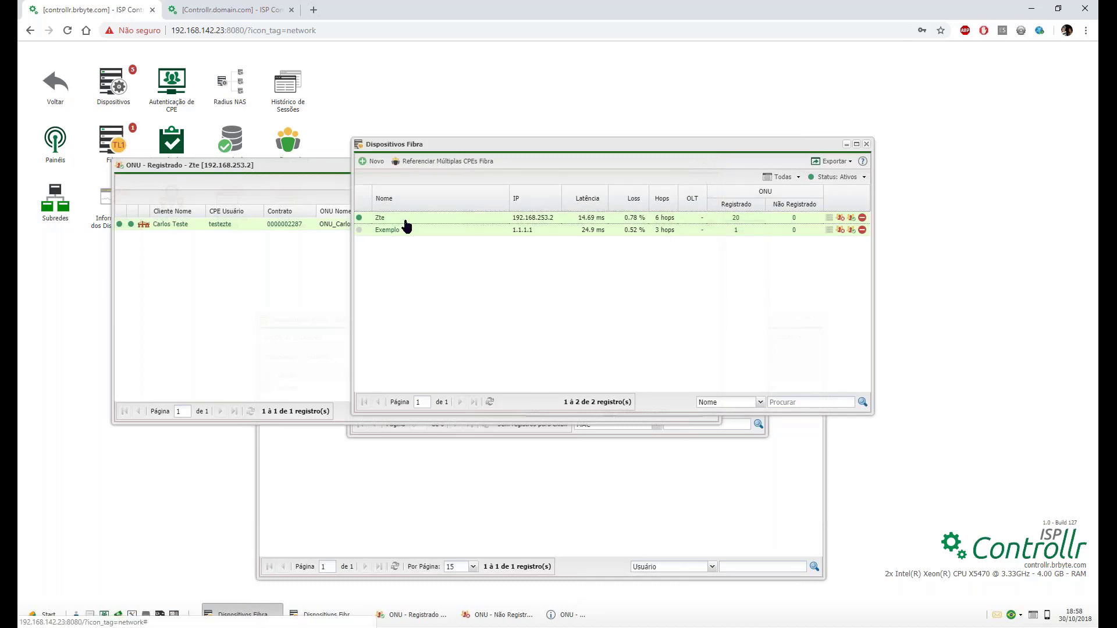
Save the Zte OLT settings and return to the fiber devices list.
click(680, 410)
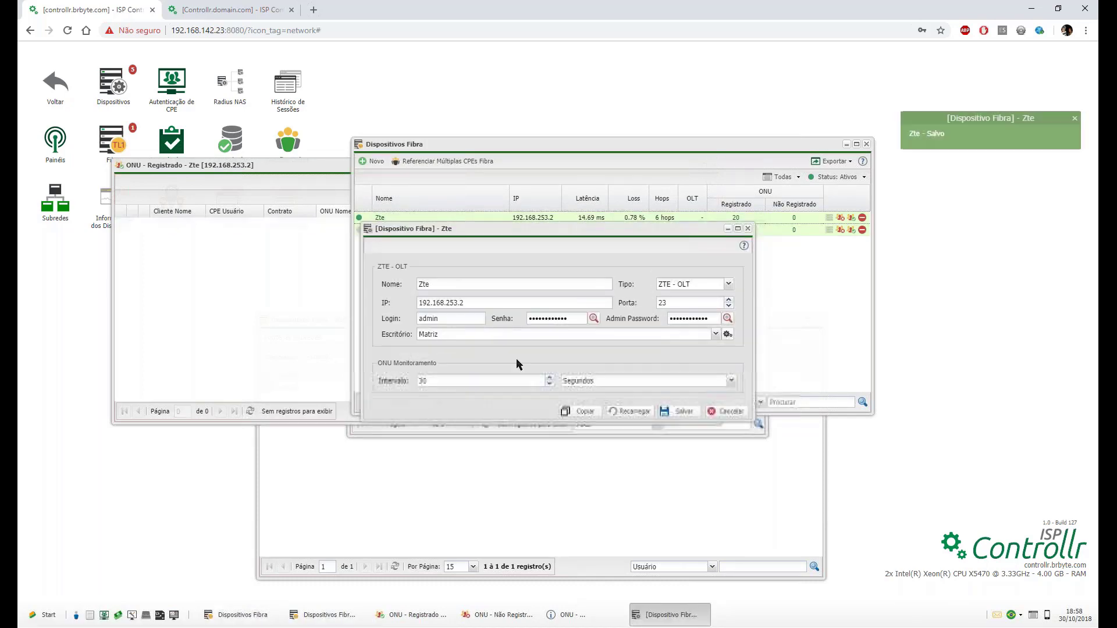
click(284, 306)
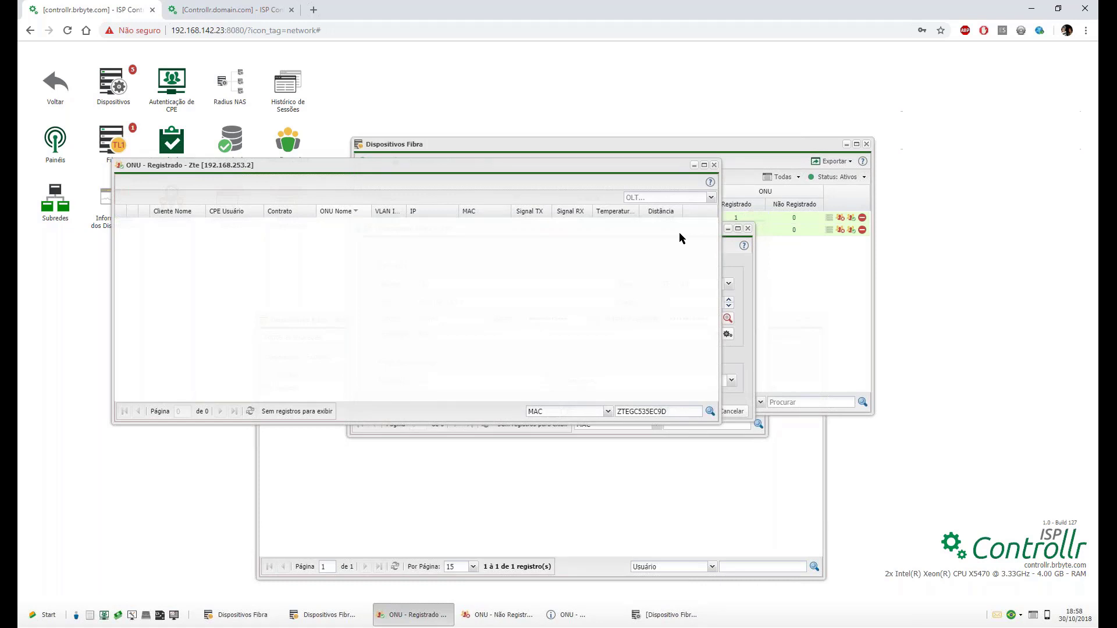
click(786, 274)
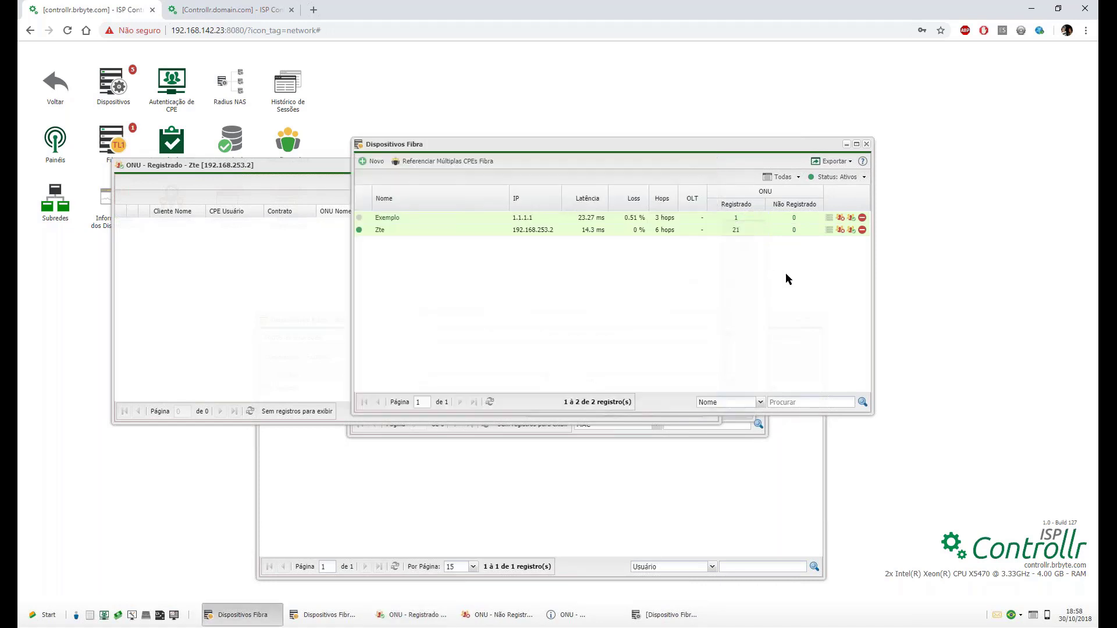
Open Zte's 21 registered ONUs and clear the MAC filter to list them all.
click(736, 230)
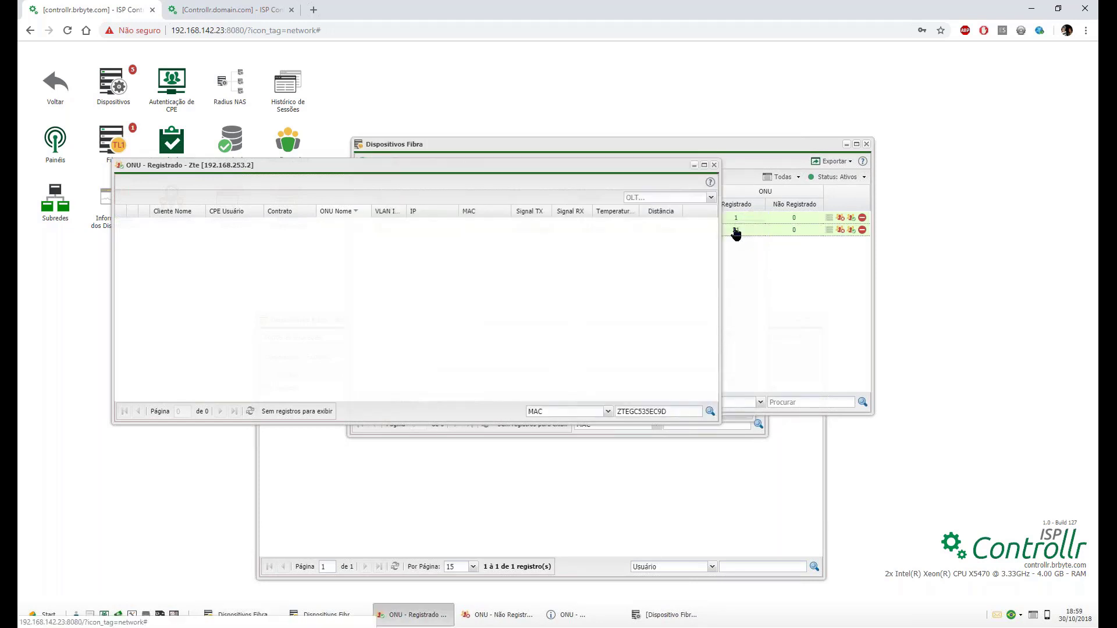
double_click(651, 409)
key(BackSpace)
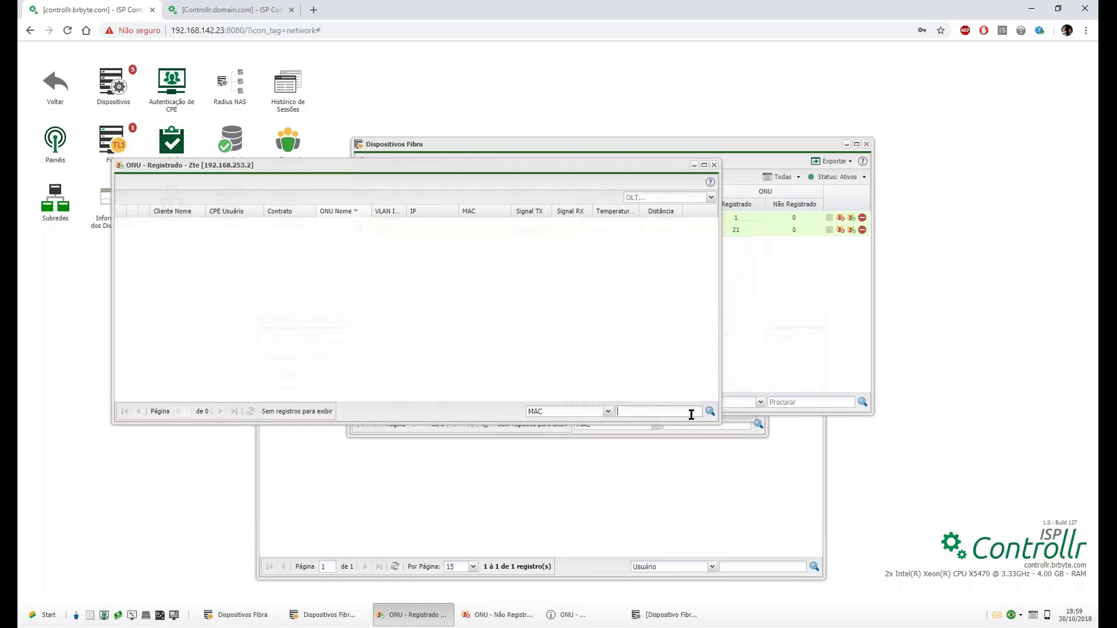
click(710, 412)
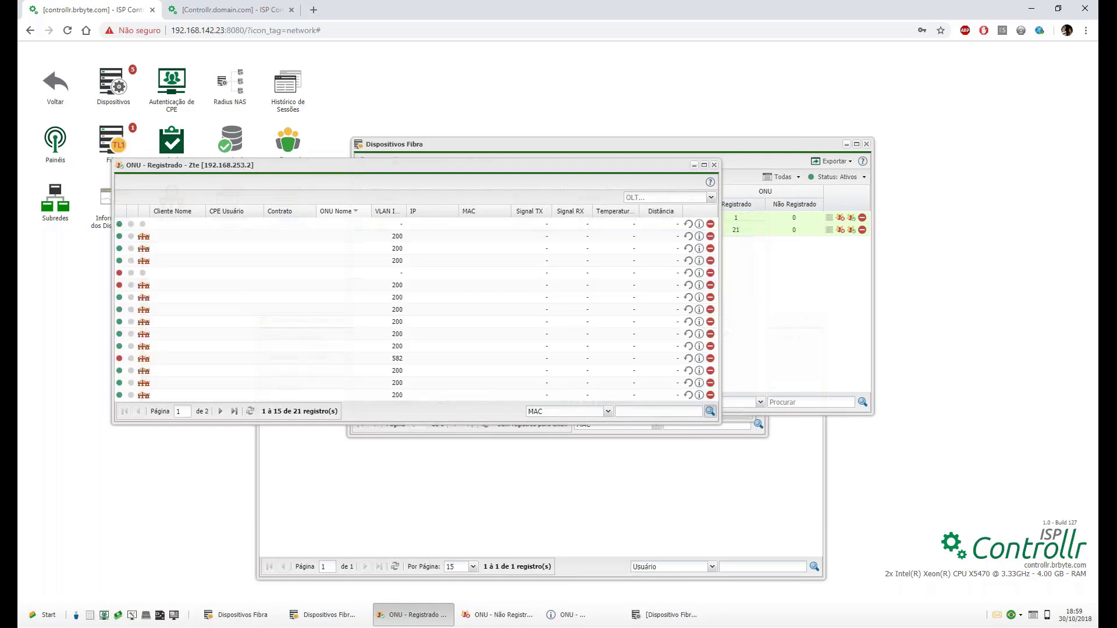
Add the PON ID column to the registered ONU list.
click(402, 211)
mouse_move(433, 267)
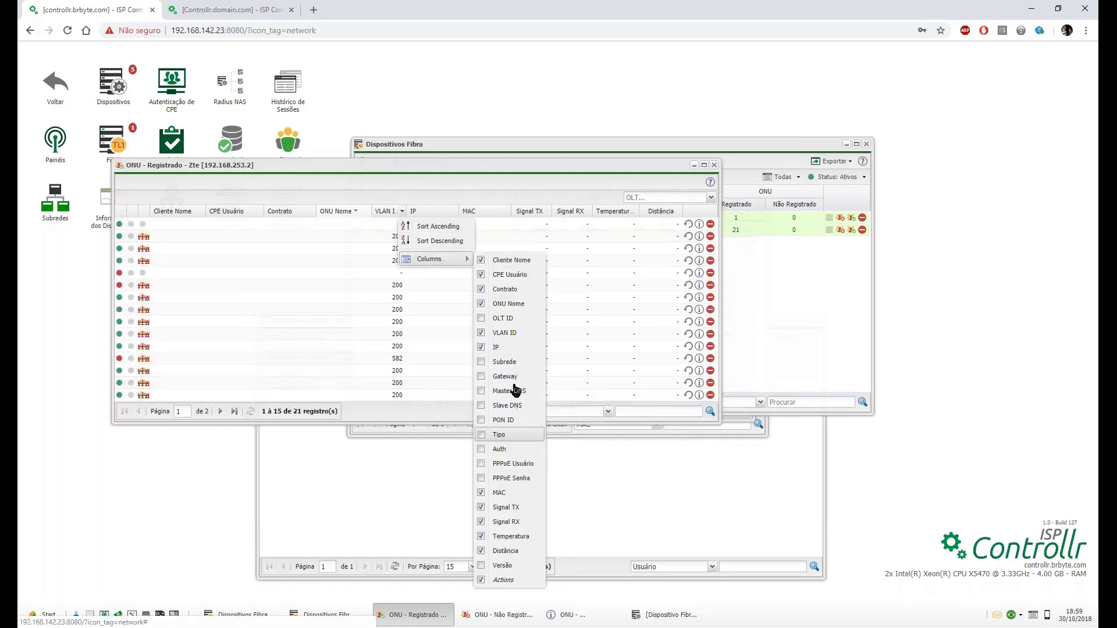
click(504, 420)
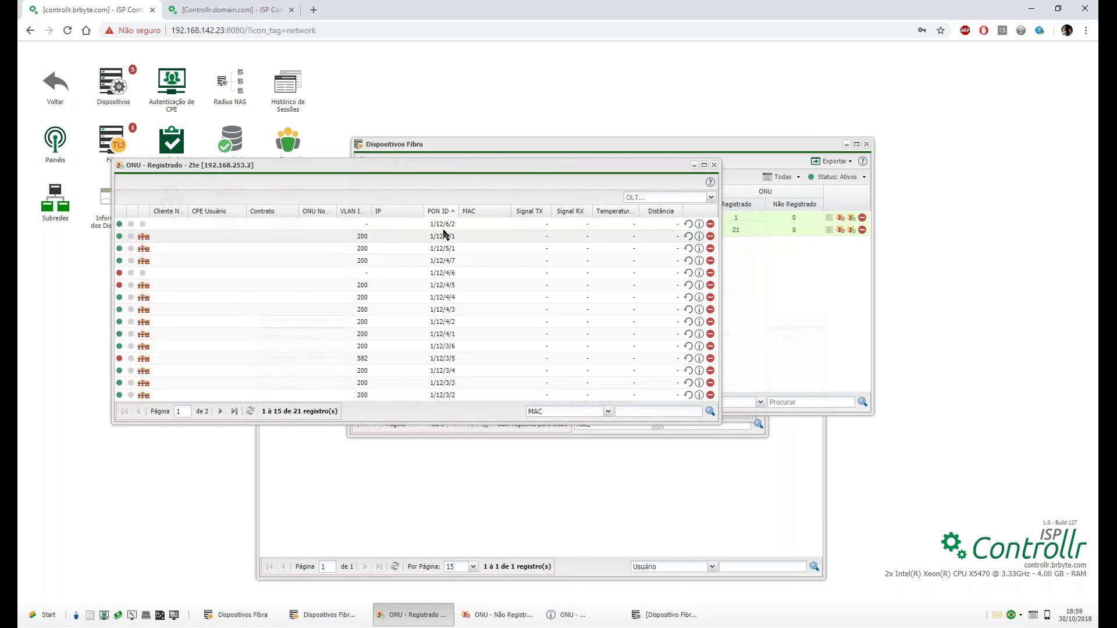
Refresh the first two ONUs' status, then widen the ONU Nome column and the window.
drag(446, 224, 456, 224)
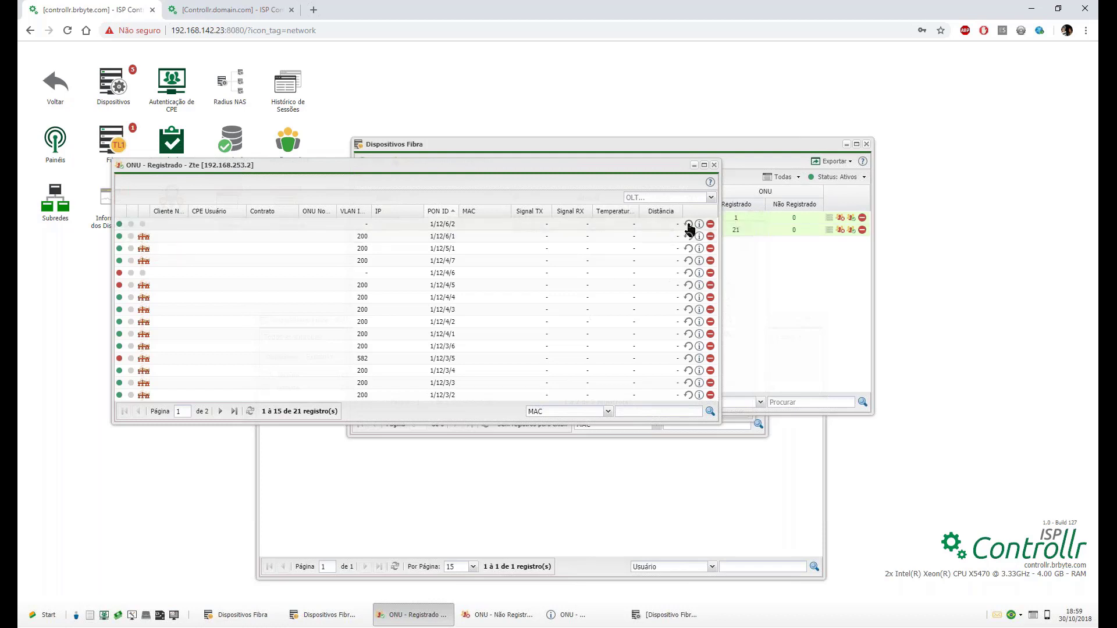
click(688, 224)
click(688, 236)
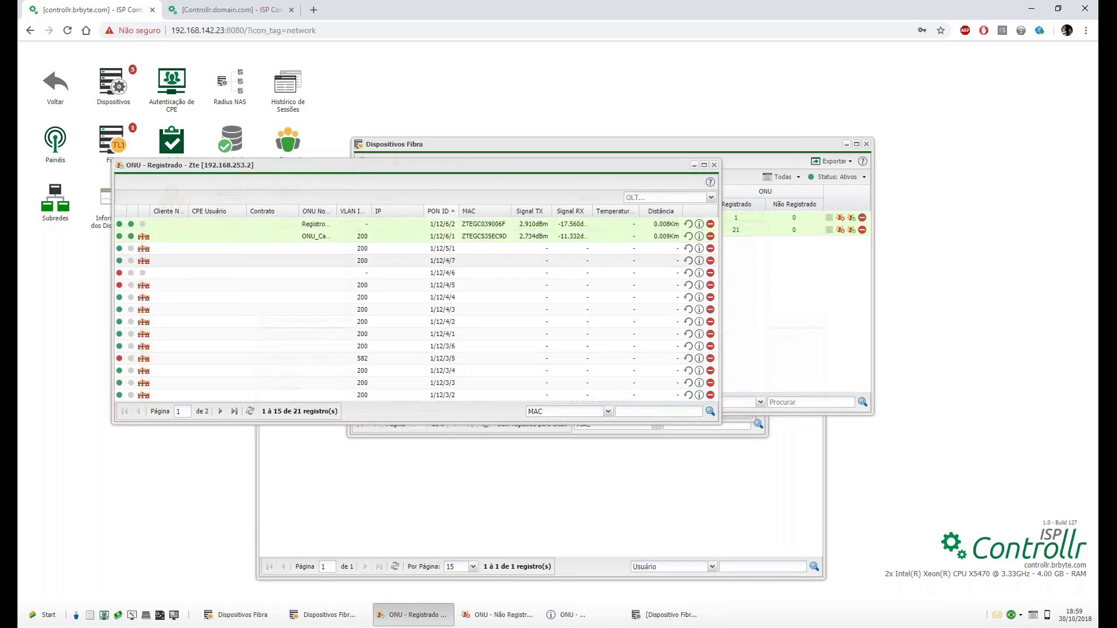
drag(335, 211, 367, 212)
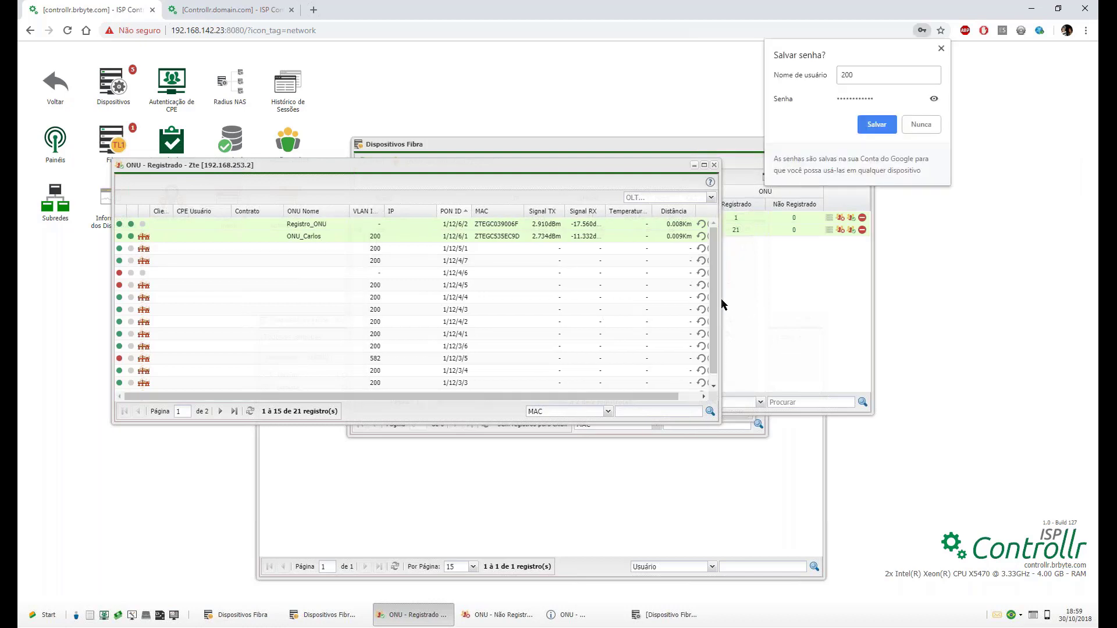
drag(721, 298, 758, 292)
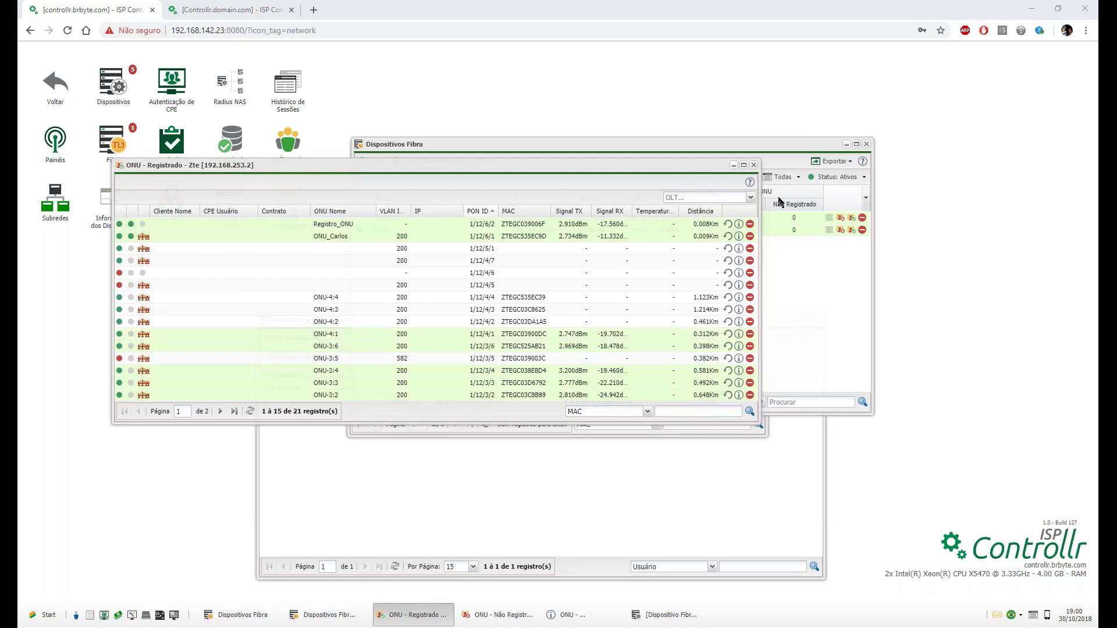
Close the Referenciar Múltiplas ONUs and ONU - Não Registrado windows, then open the registered-ONU wiki help.
click(738, 471)
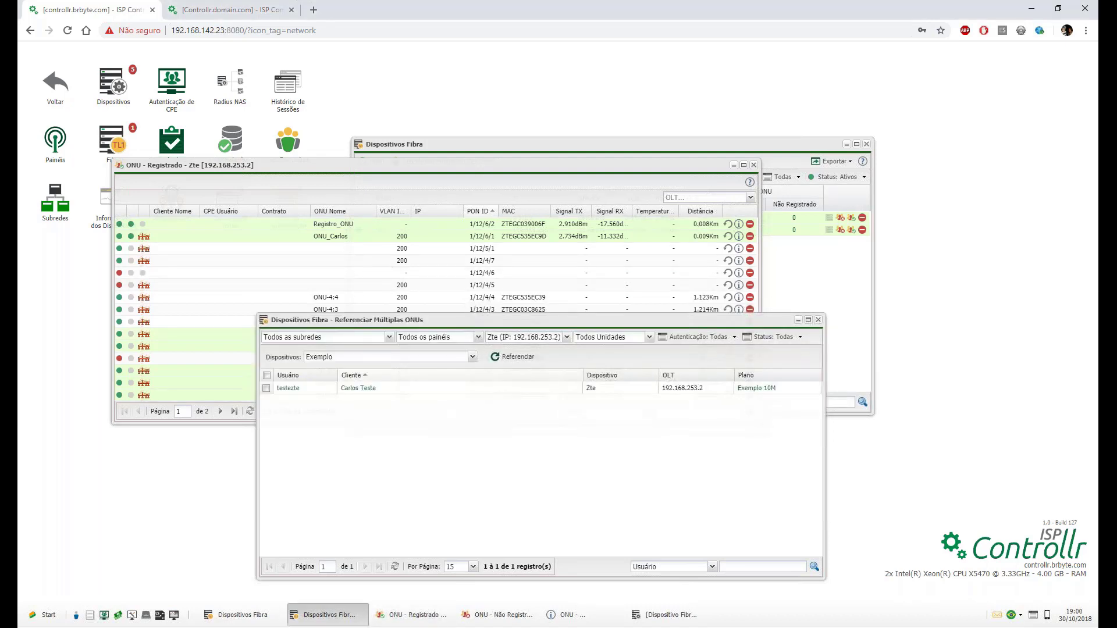
click(819, 320)
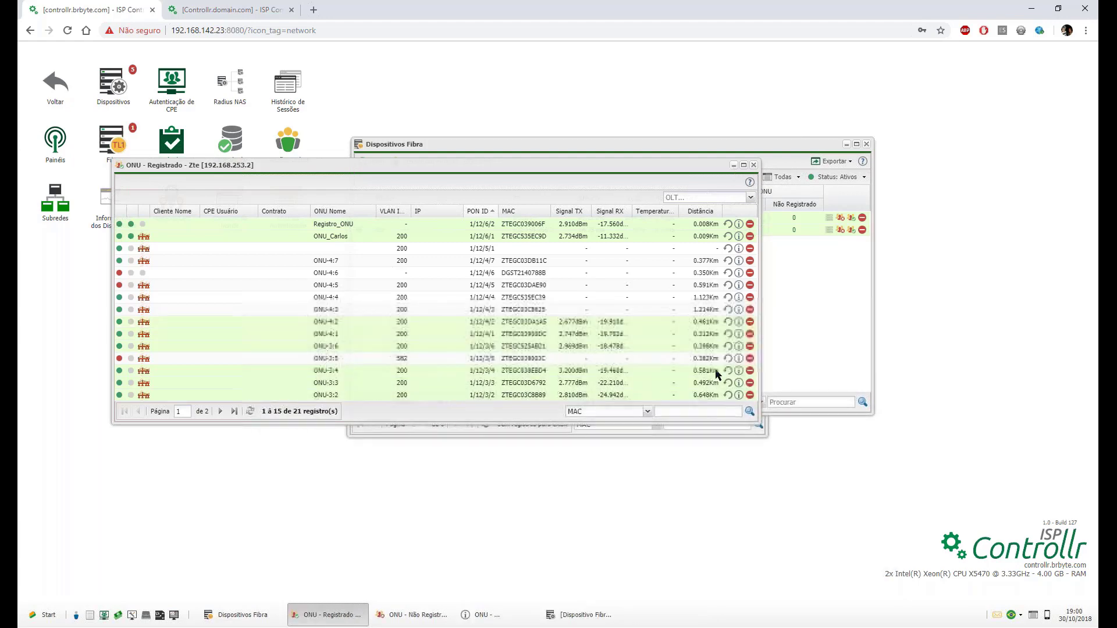
click(713, 432)
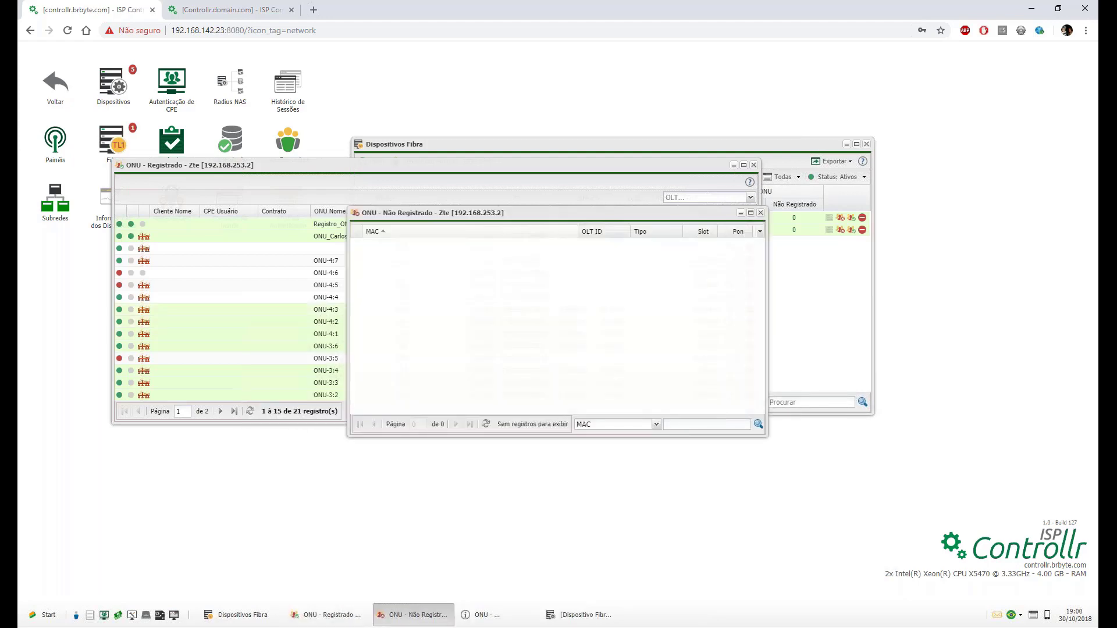
click(761, 213)
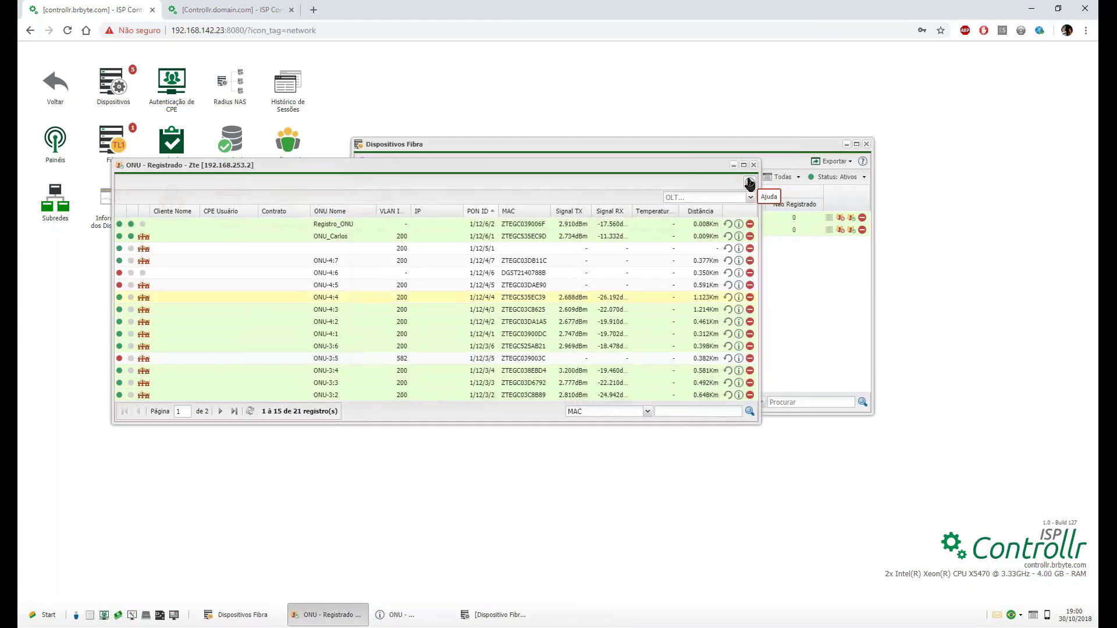
click(749, 183)
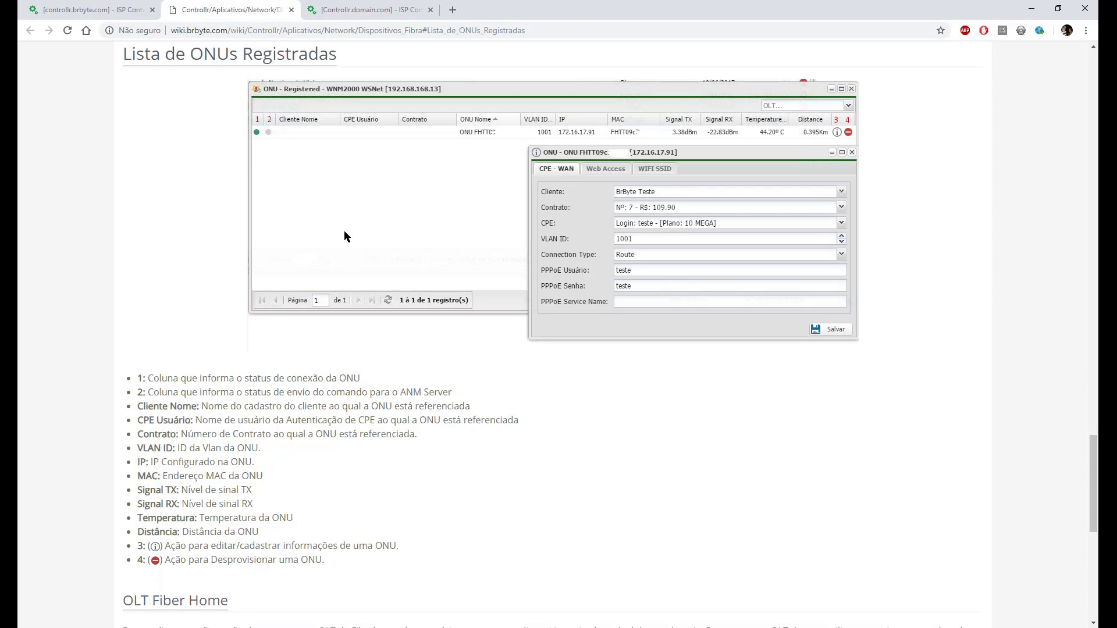
key(ctrl+2)
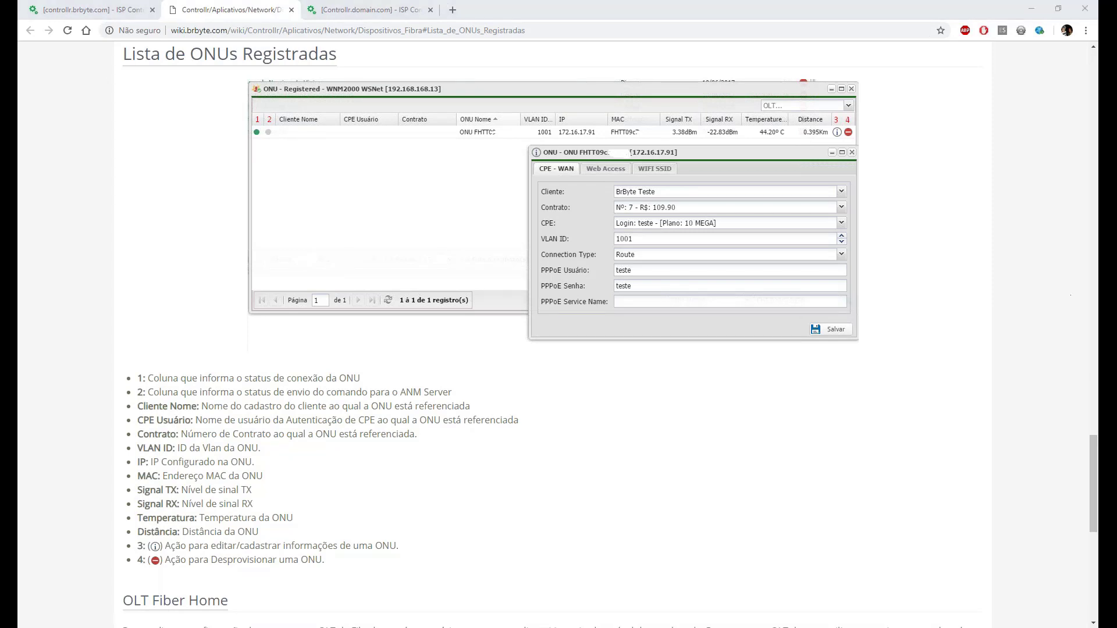